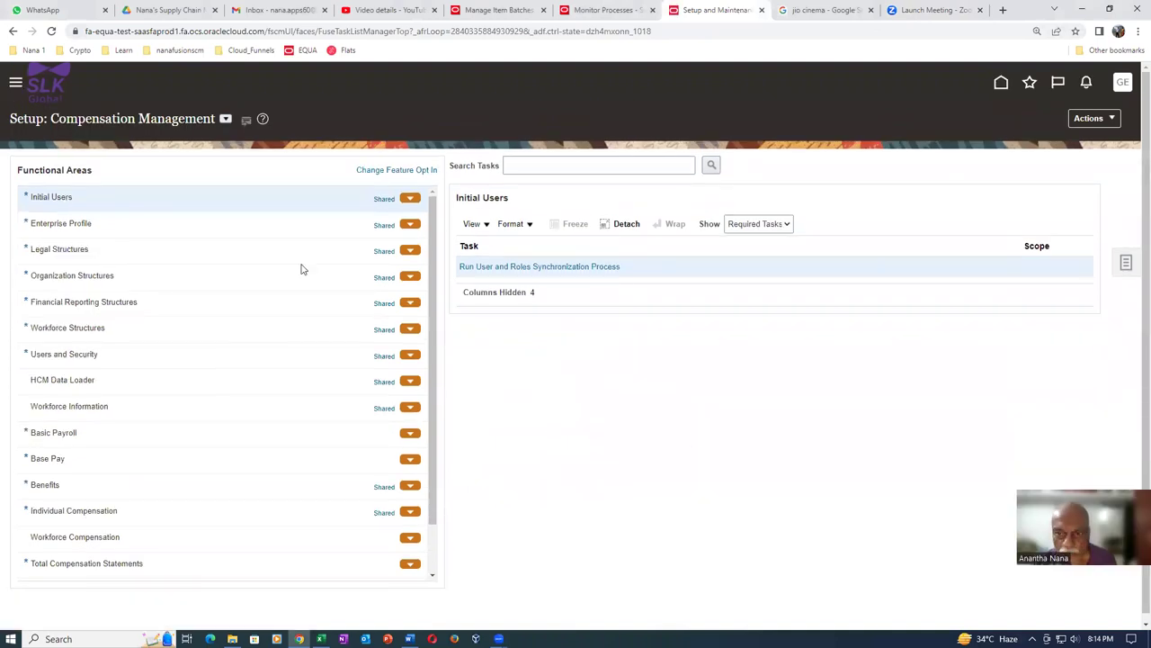
Go to the setup offerings and open the opt-in features of the Product Management offering.
{"action": "left_click", "coordinate": [1094, 119]}
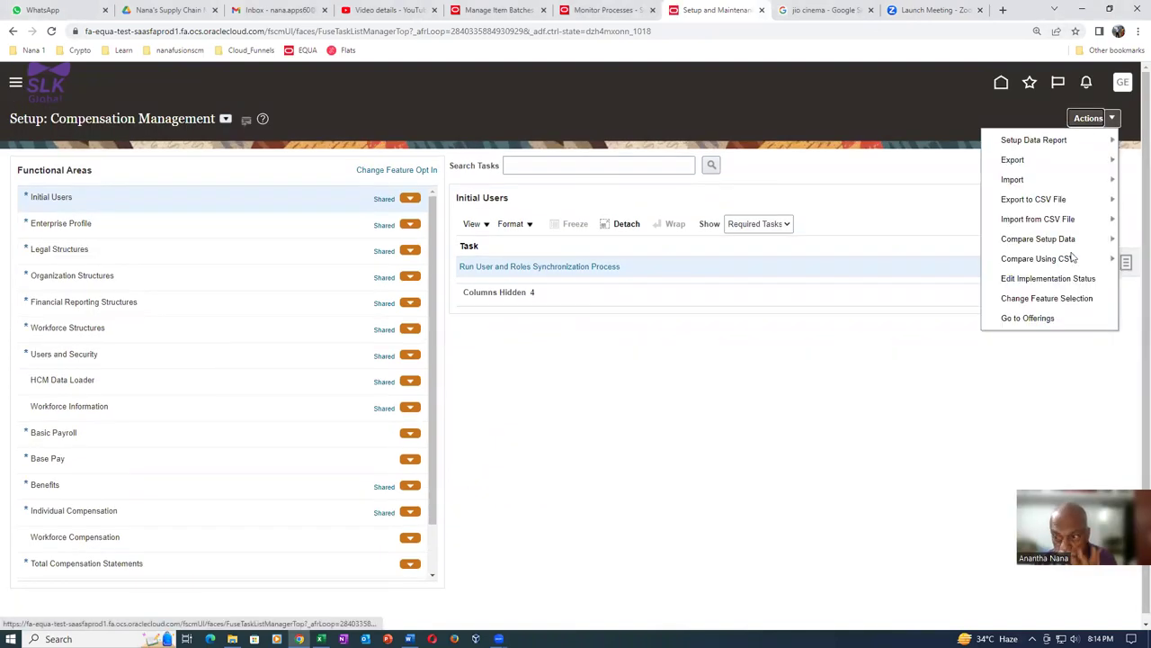
{"action": "left_click", "coordinate": [1027, 317]}
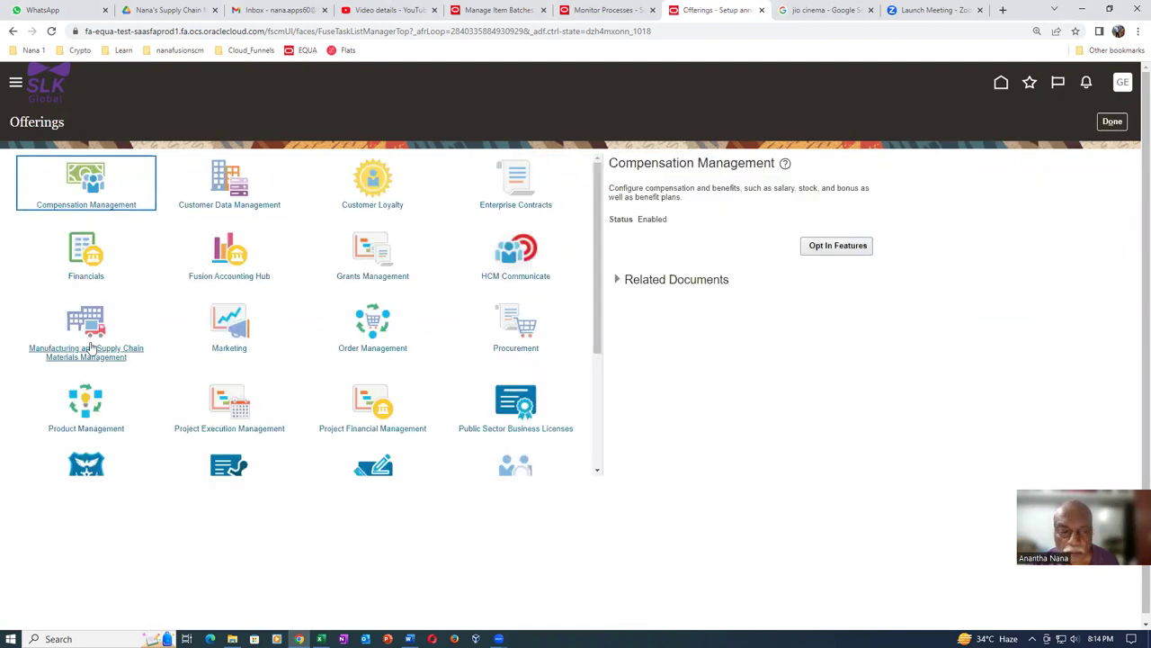
{"action": "left_click", "coordinate": [65, 404]}
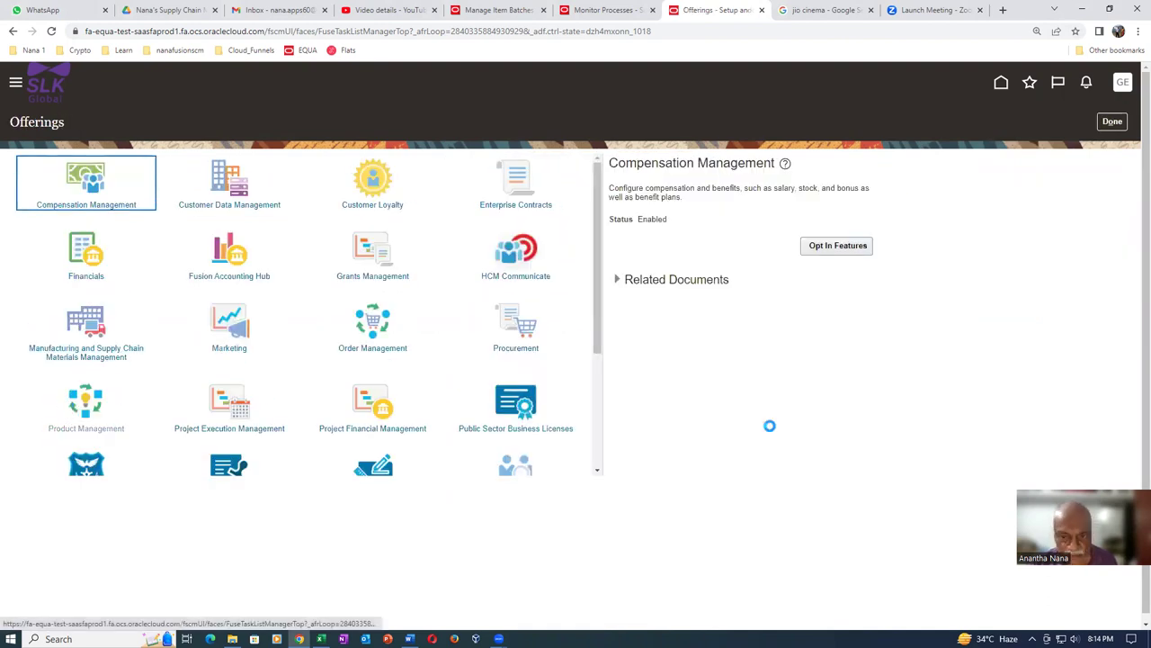
{"action": "left_click", "coordinate": [868, 263]}
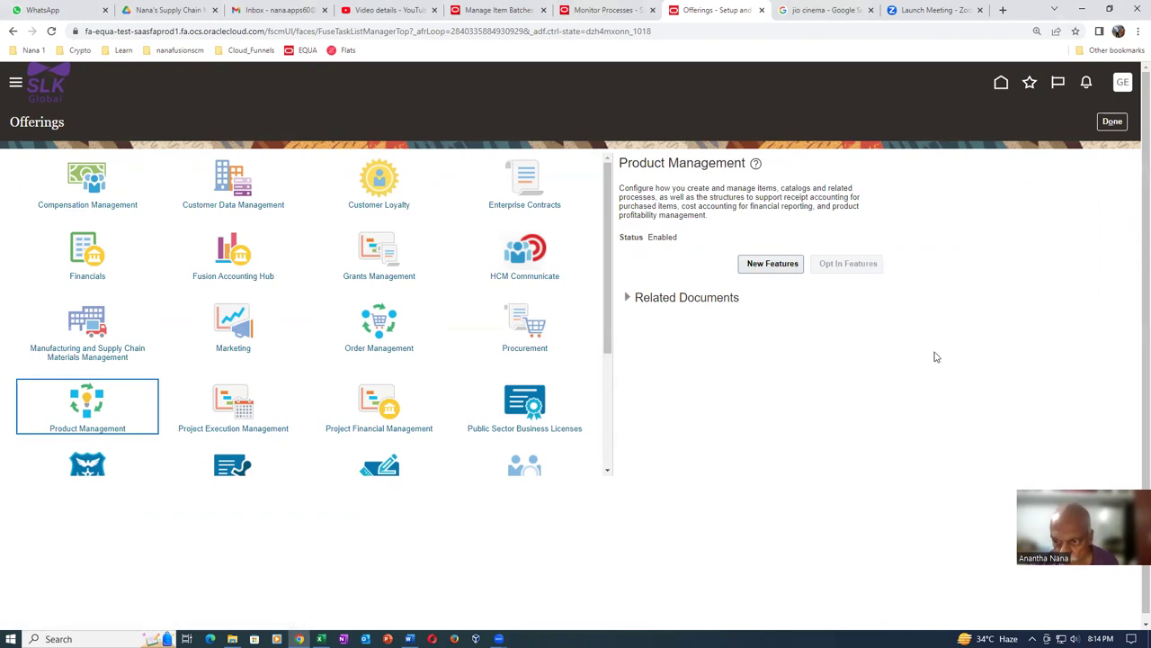
Review which functional areas are enabled under Item and Catalog Management and Data Consolidation, and return to the Product Management setup.
{"action": "scroll", "coordinate": [412, 381], "scroll_direction": "down", "scroll_amount": 1}
{"action": "scroll", "coordinate": [413, 384], "scroll_direction": "down", "scroll_amount": 1}
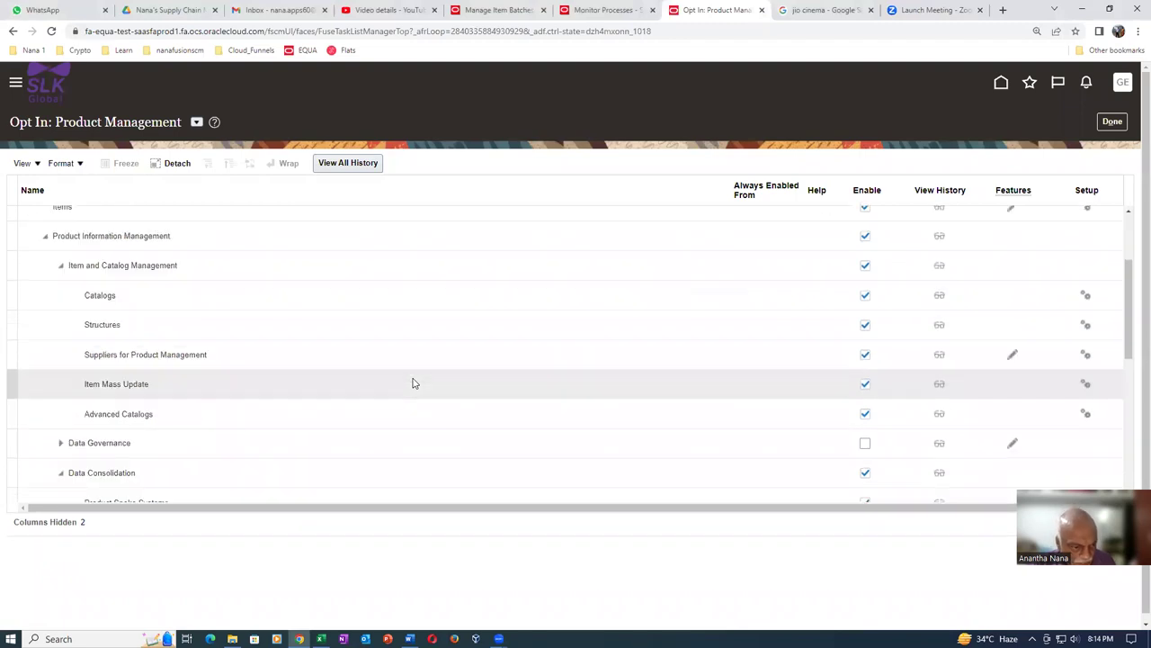
{"action": "scroll", "coordinate": [413, 383], "scroll_direction": "down", "scroll_amount": 1}
{"action": "scroll", "coordinate": [413, 383], "scroll_direction": "down", "scroll_amount": 1}
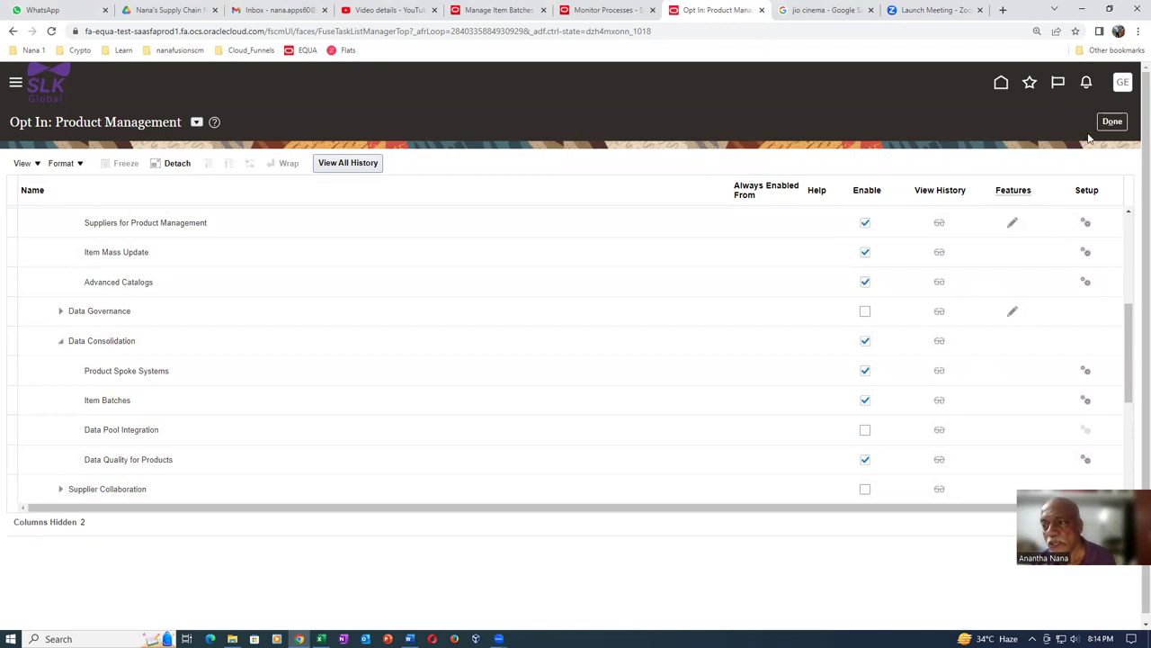
{"action": "left_click", "coordinate": [1113, 122]}
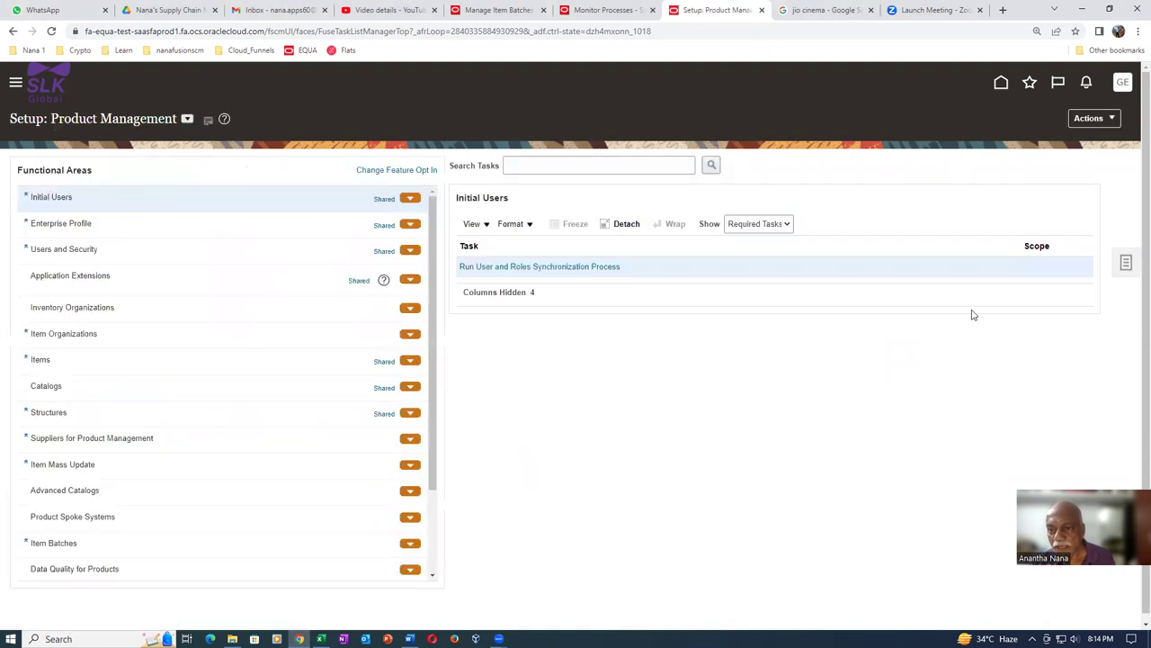
Open the Product Information Management work area from the favorites and start the Browse Items task.
{"action": "left_click", "coordinate": [1030, 82]}
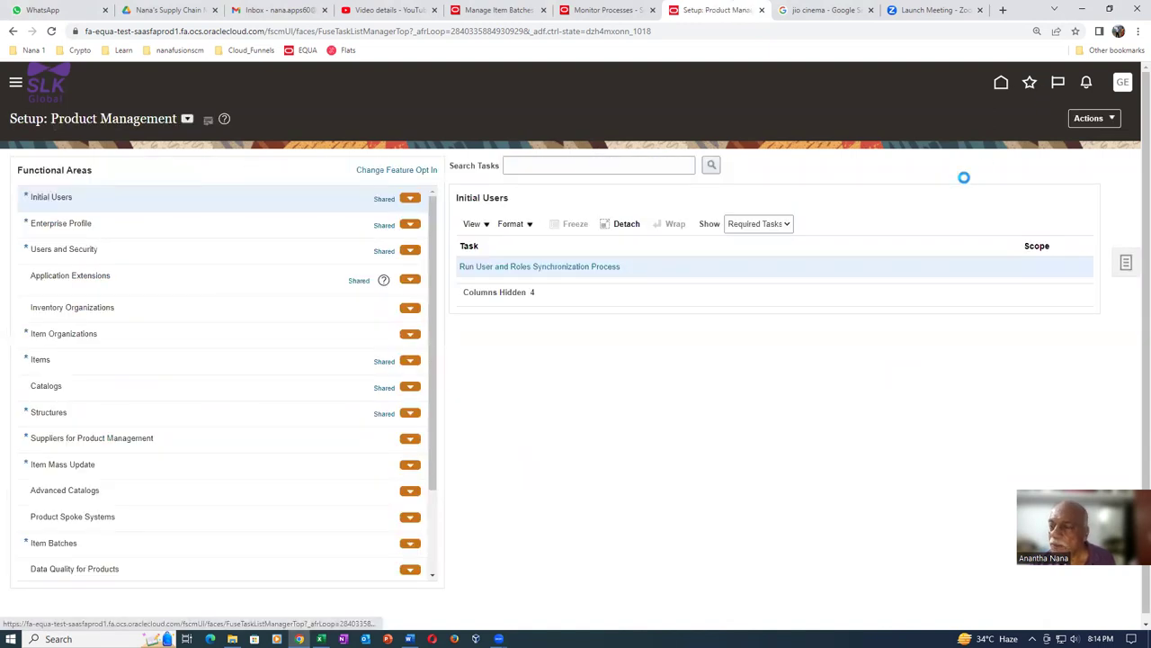
{"action": "left_click", "coordinate": [784, 241]}
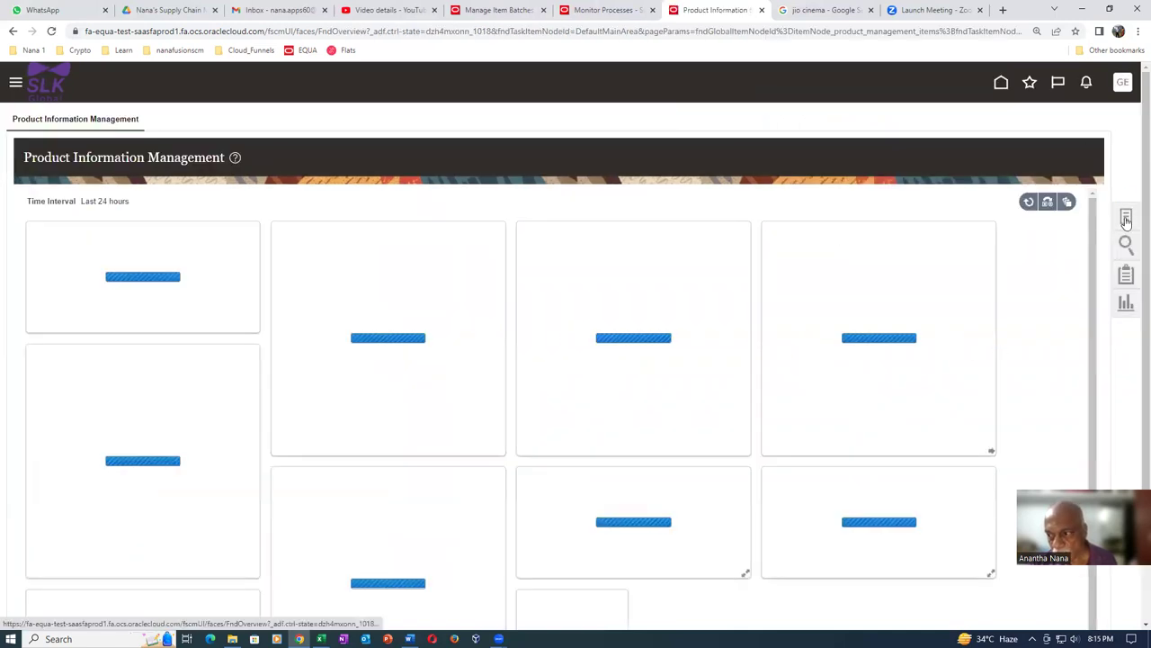
{"action": "left_click", "coordinate": [1126, 219]}
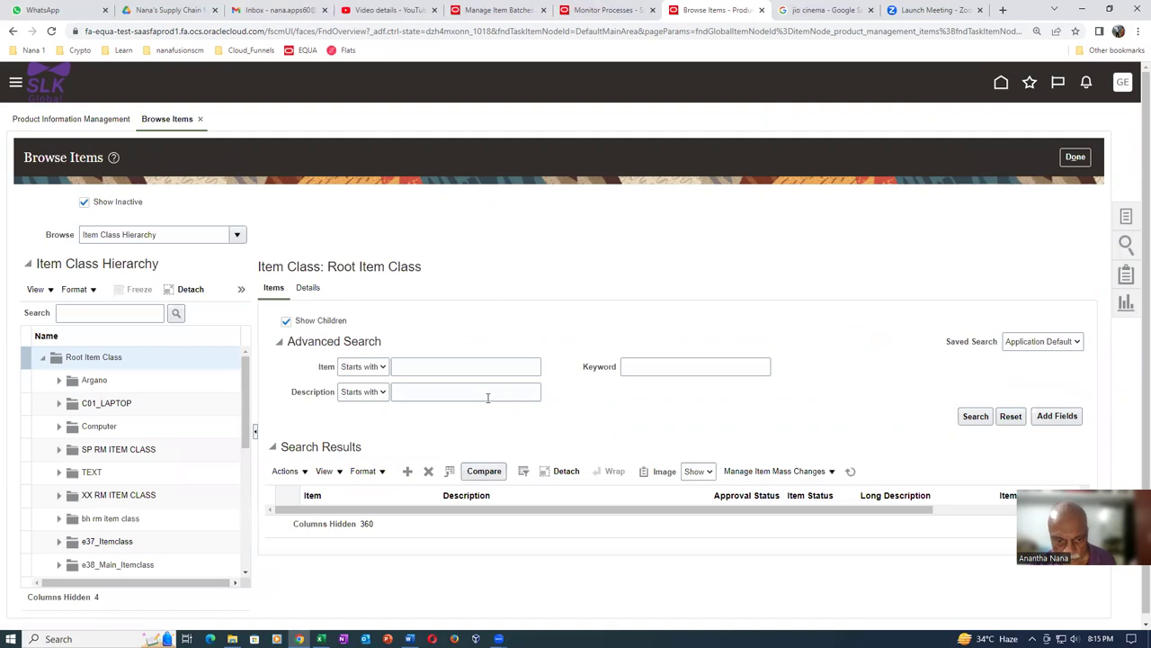
Find item g71_1080 in the Root Item Class and examine the category assignments of its first match.
{"action": "left_click", "coordinate": [483, 366]}
{"action": "type", "text": "g71_1080"}
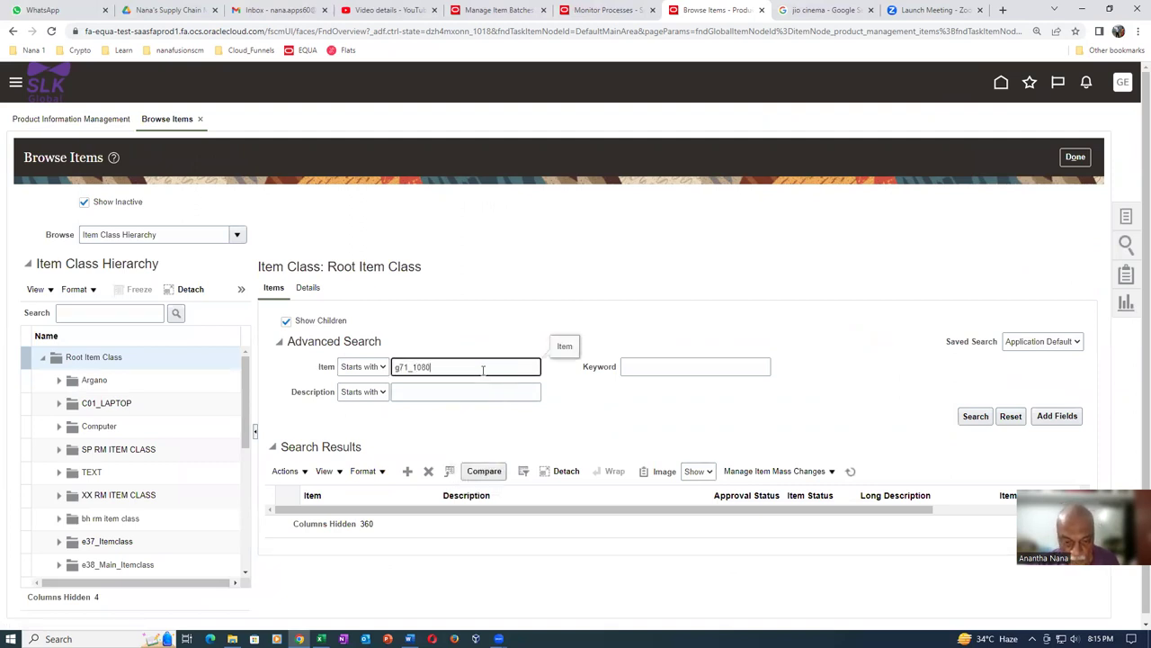
{"action": "left_click", "coordinate": [983, 416]}
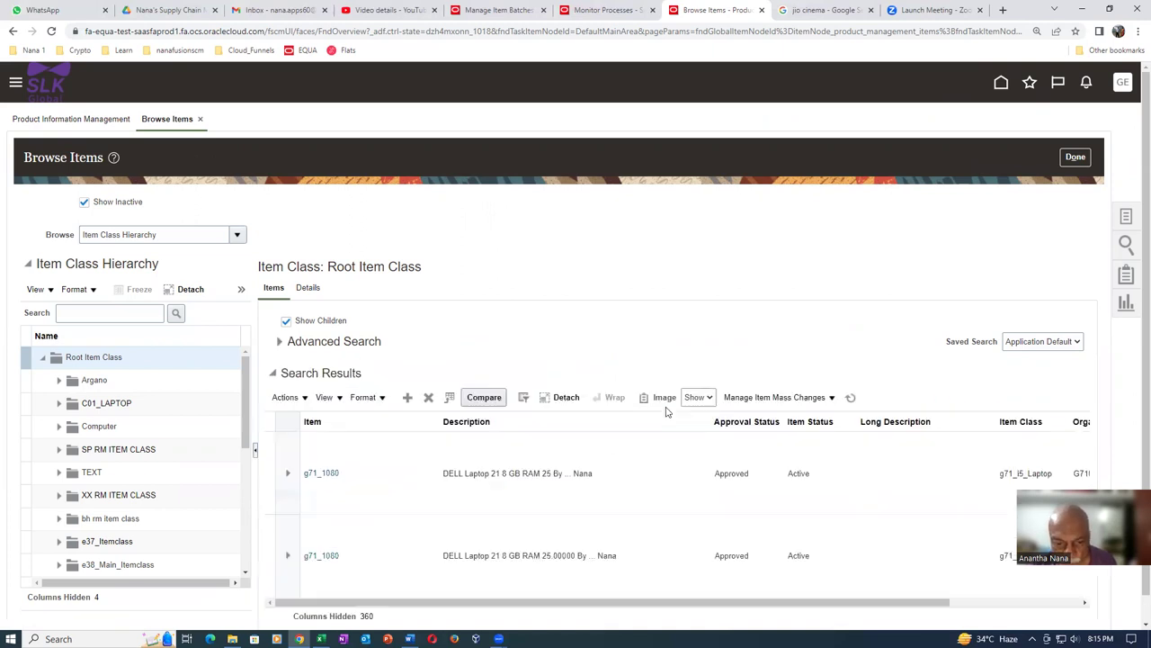
{"action": "left_click", "coordinate": [320, 473]}
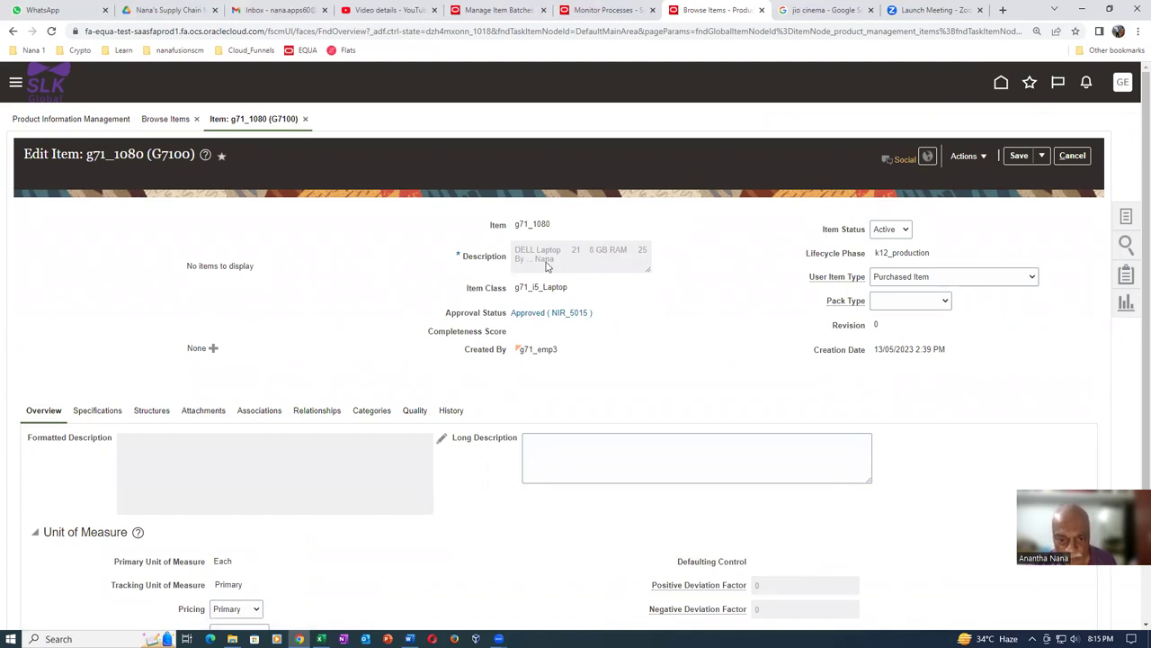
{"action": "left_click", "coordinate": [369, 410]}
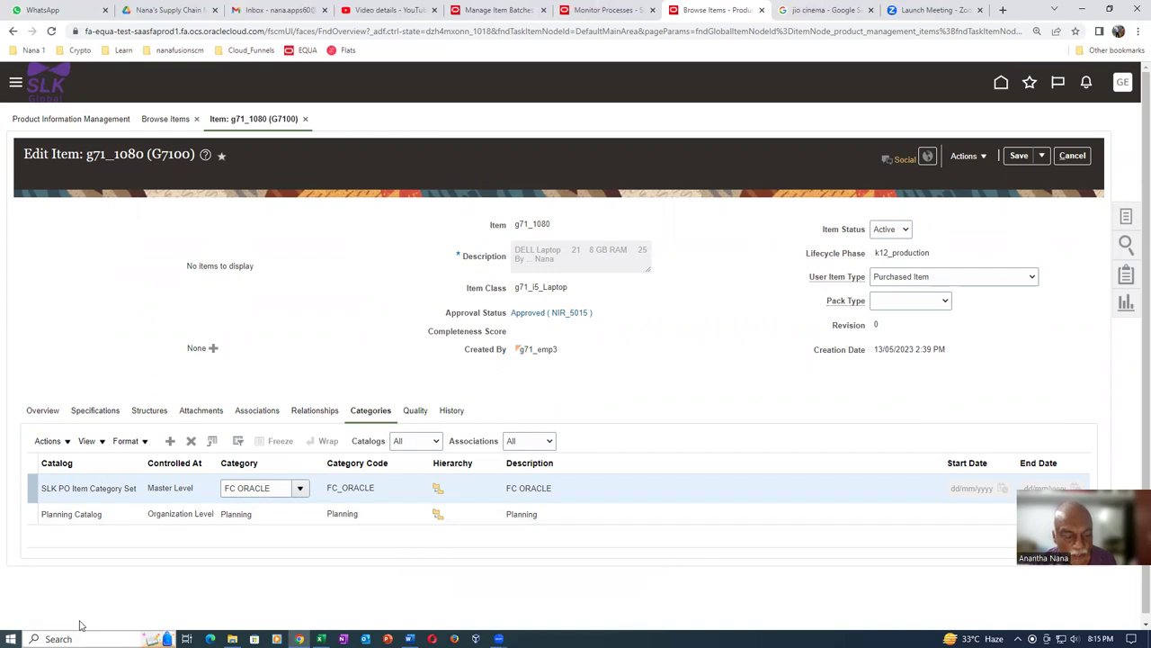
Switch to Excel, close Import_Maps_1_us.xls without saving its changes, and create a blank workbook.
{"action": "left_click", "coordinate": [321, 639]}
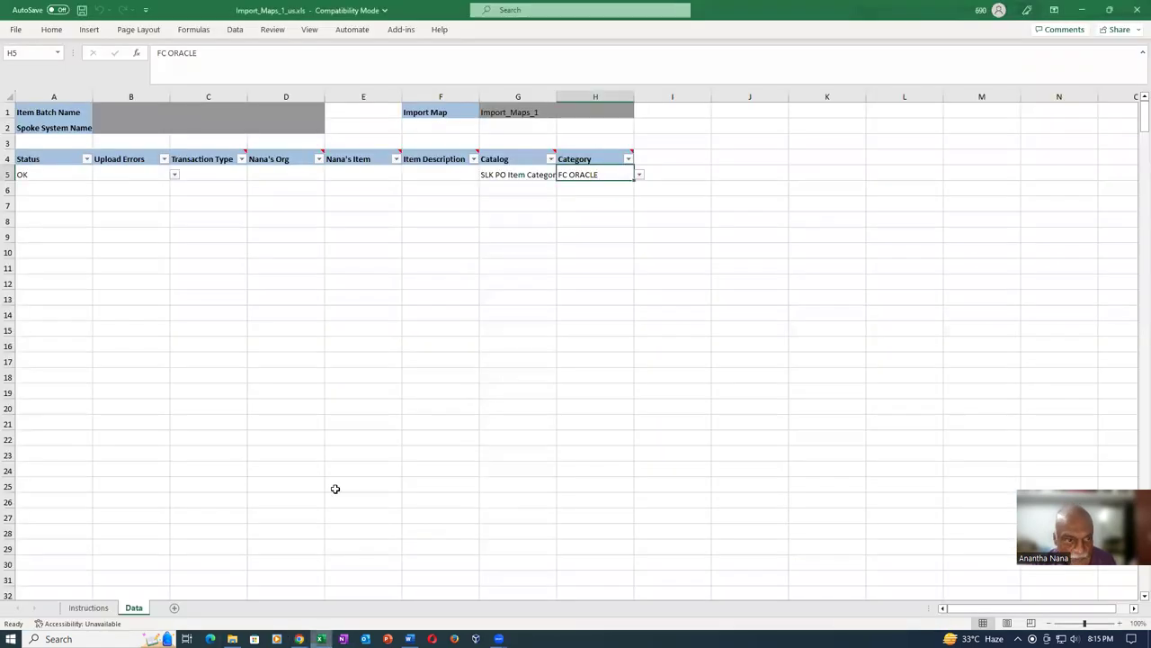
{"action": "left_click", "coordinate": [1135, 10]}
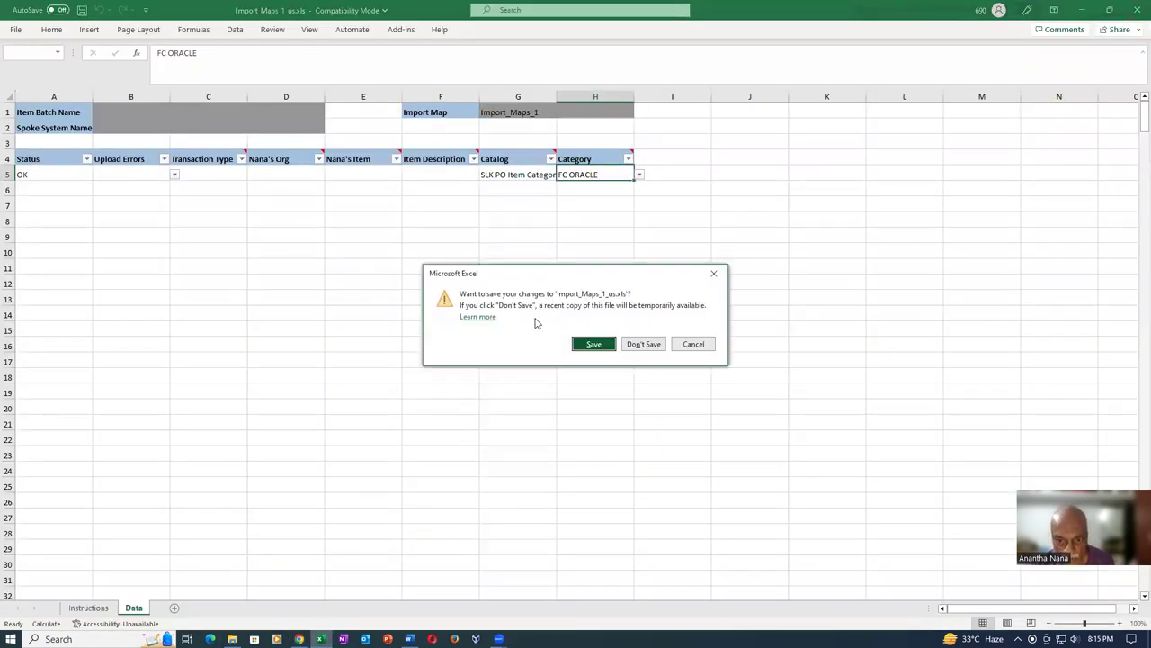
{"action": "left_click", "coordinate": [632, 344]}
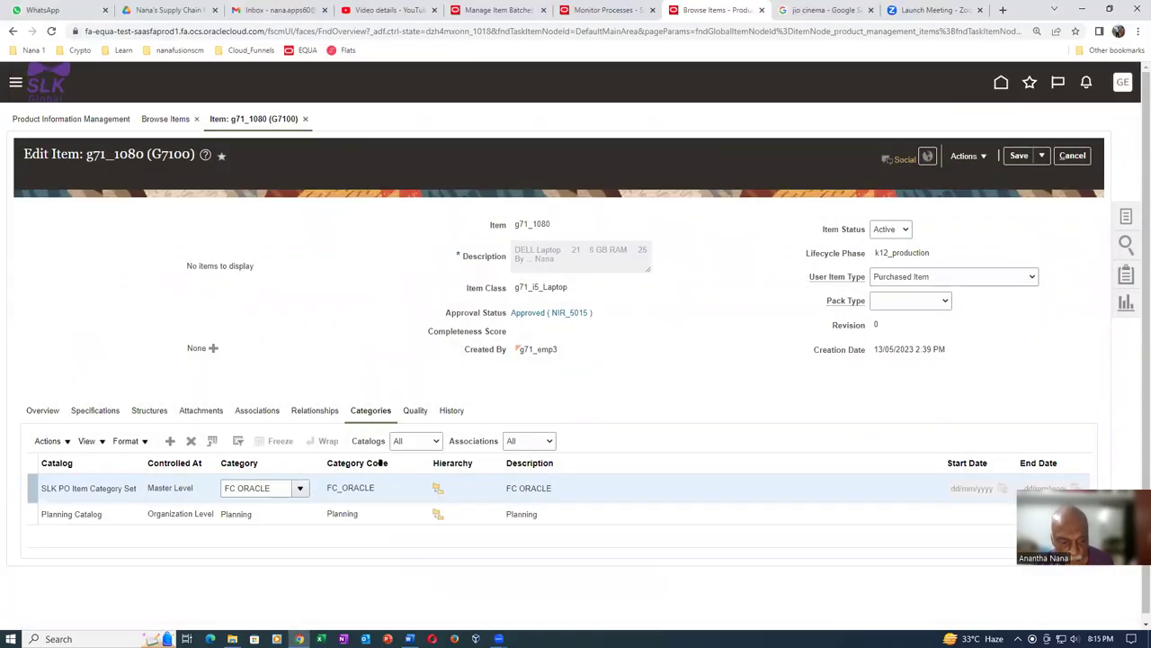
{"action": "left_click", "coordinate": [321, 639]}
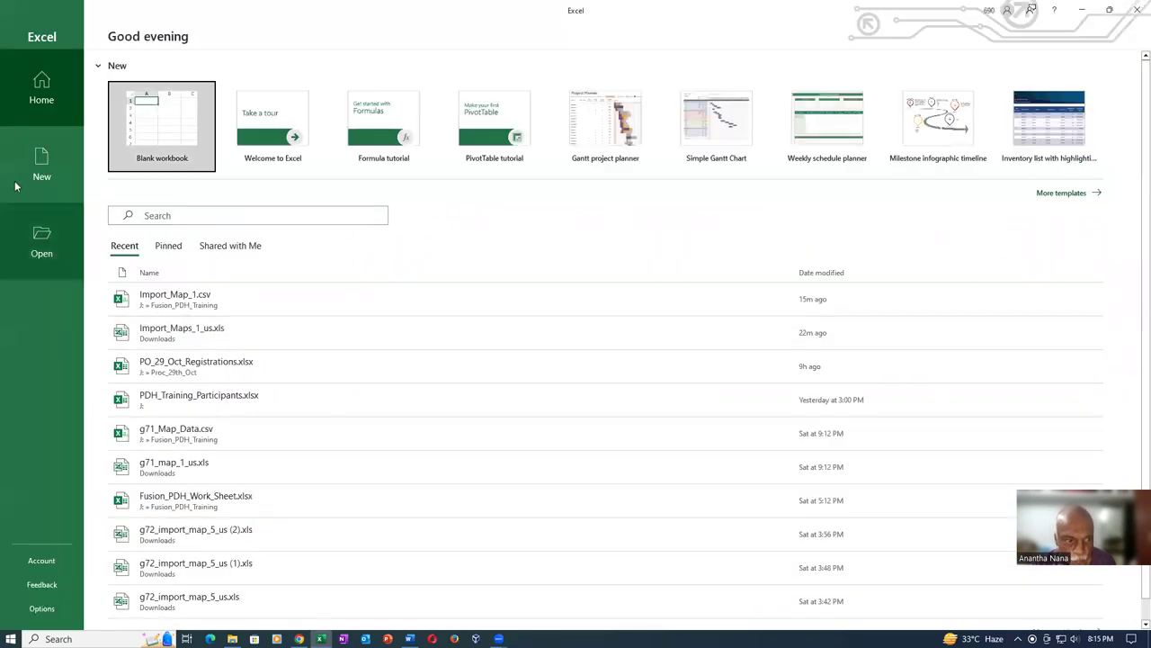
{"action": "left_click", "coordinate": [171, 124]}
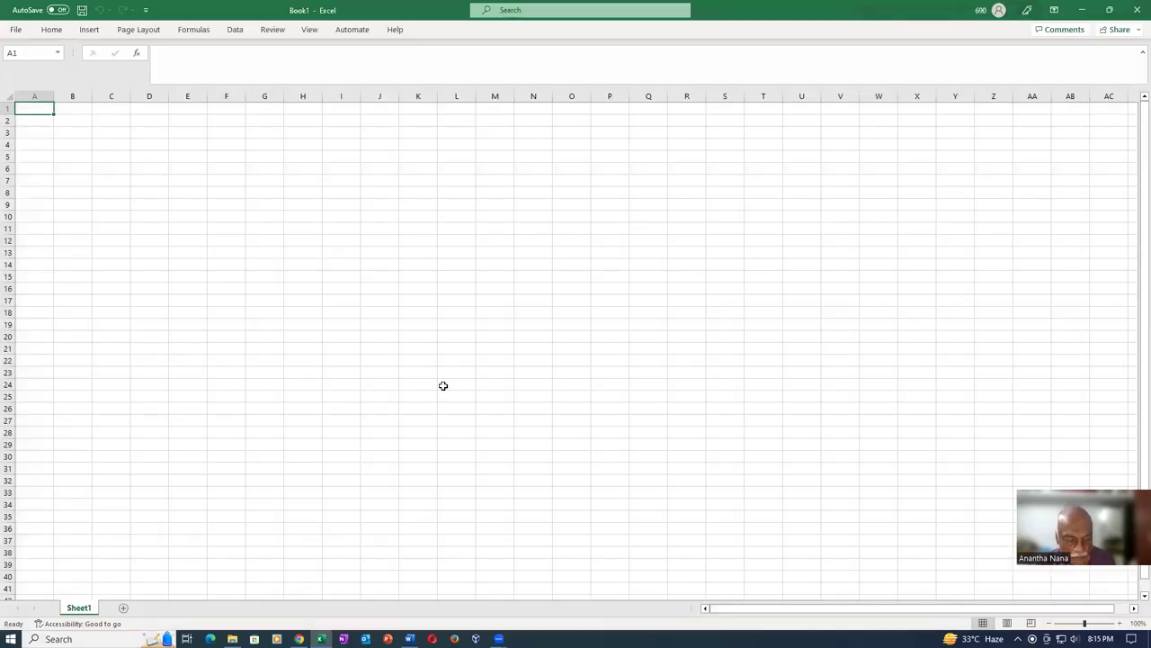
Enter the header Transaction Type in A1 and the import map's organization and item column headers in B1 and C1.
{"action": "type", "text": "Transaction Ty"}
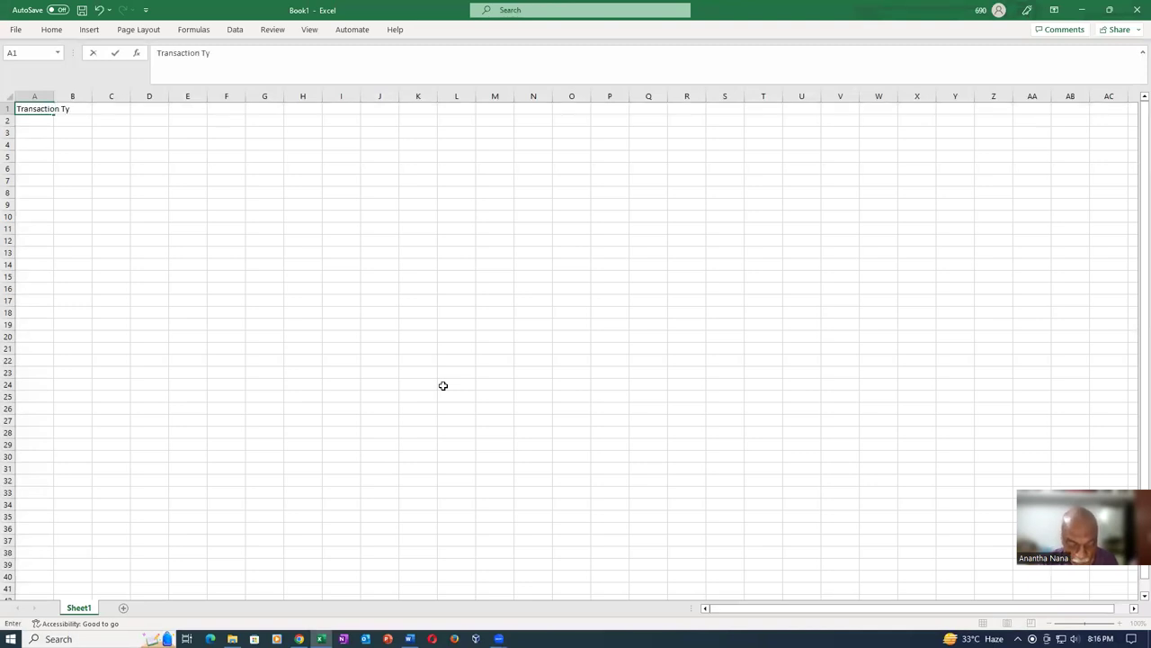
{"action": "type", "text": "pew"}
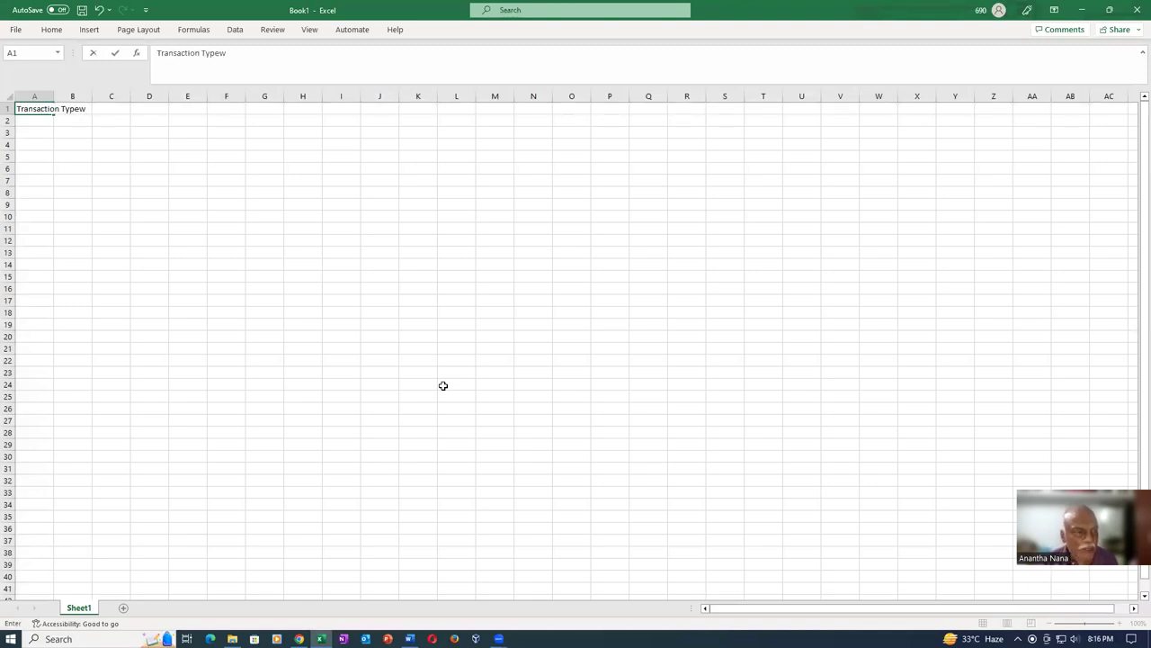
{"action": "key", "text": "Tab"}
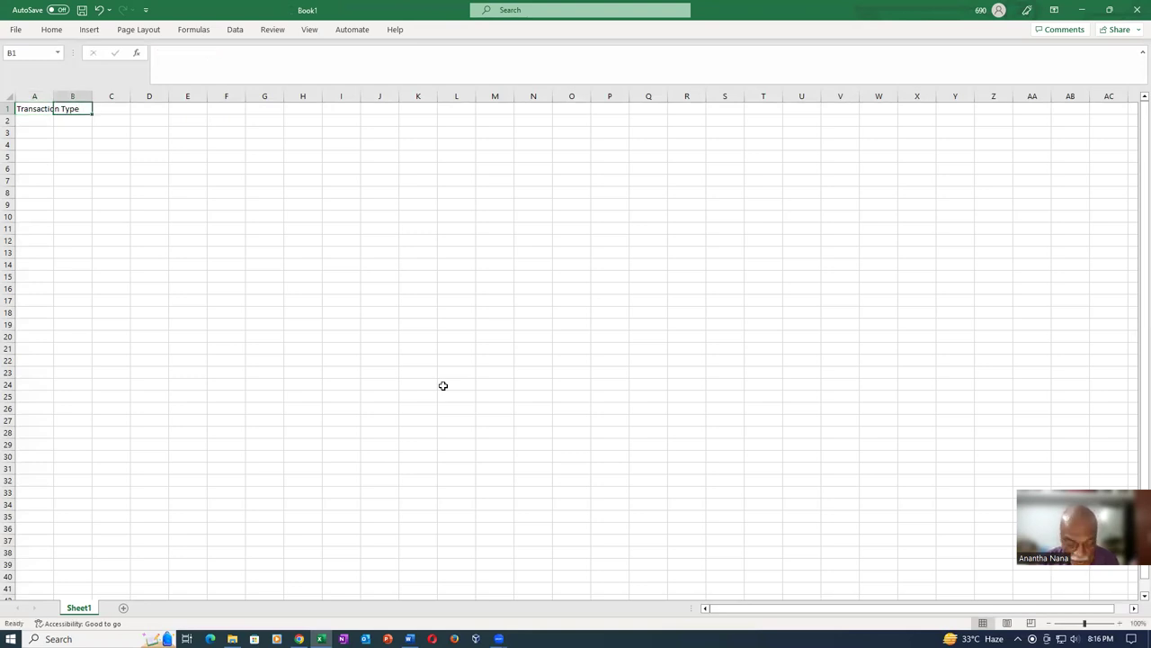
{"action": "type", "text": "Nana"}
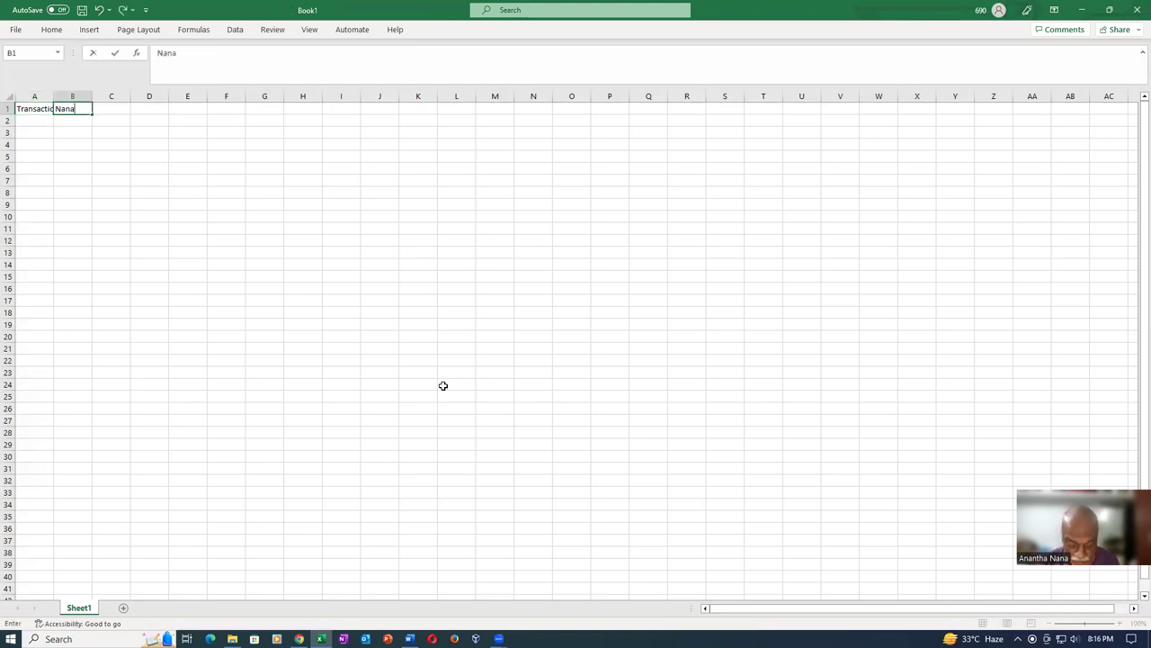
{"action": "type", "text": "'s Org"}
{"action": "key", "text": "Tab"}
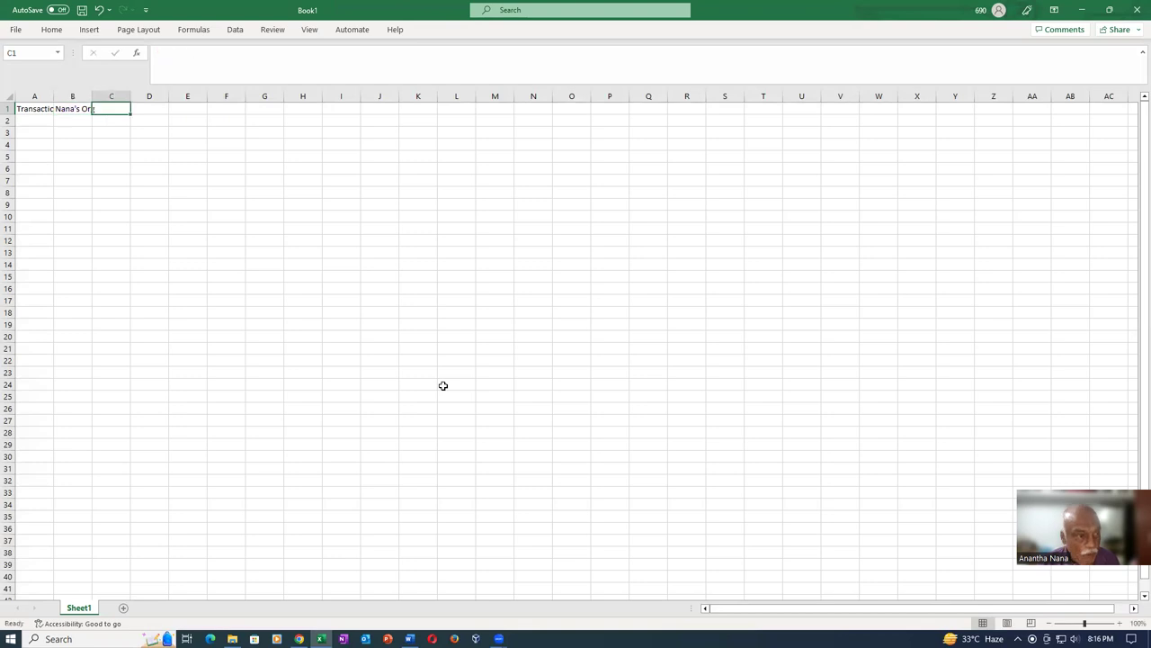
{"action": "type", "text": "Nana"}
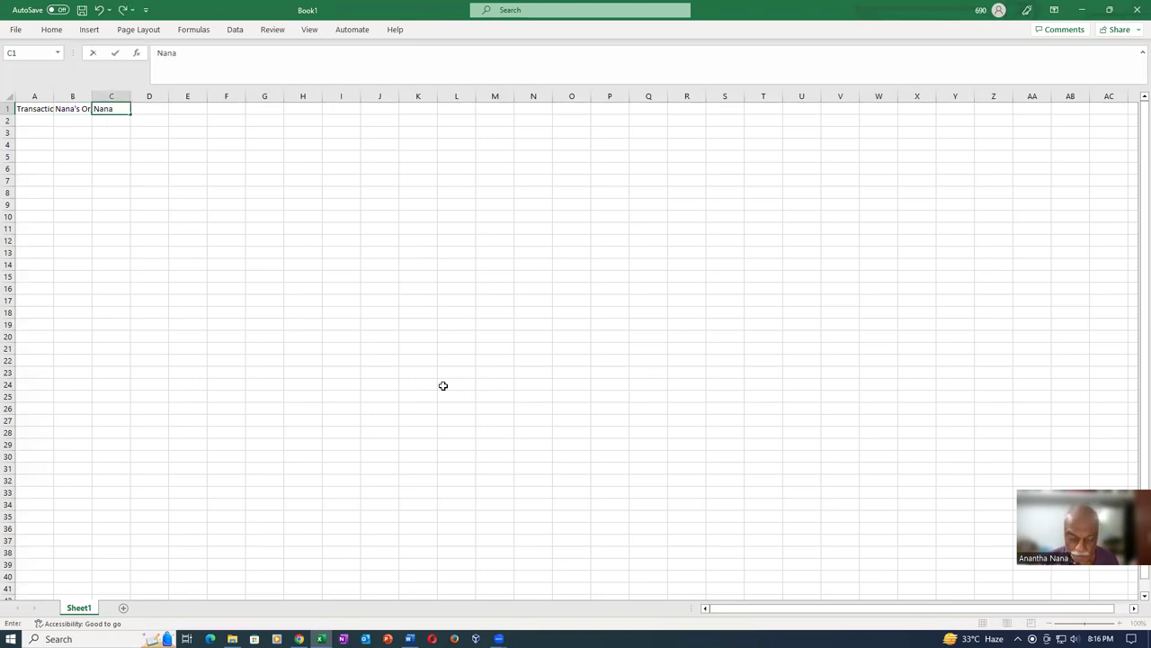
{"action": "type", "text": "'s Ite"}
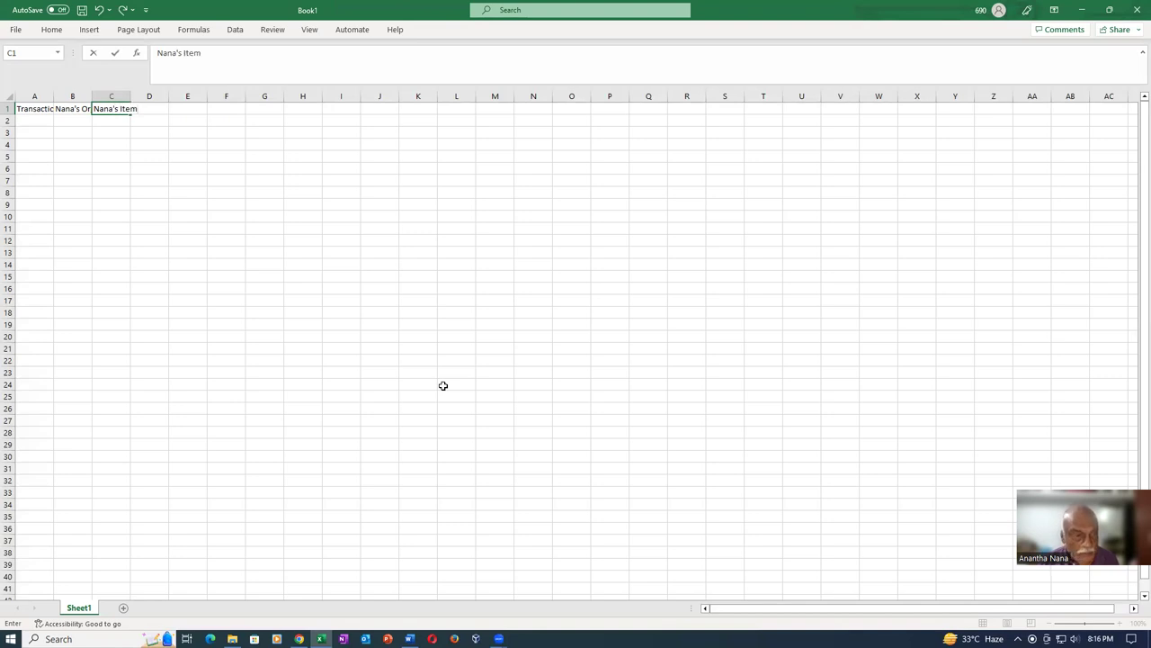
{"action": "type", "text": "m"}
{"action": "key", "text": "Tab"}
Enter the column headers "Item description" in D1 and "Catalog" in E1.
{"action": "type", "text": "I"}
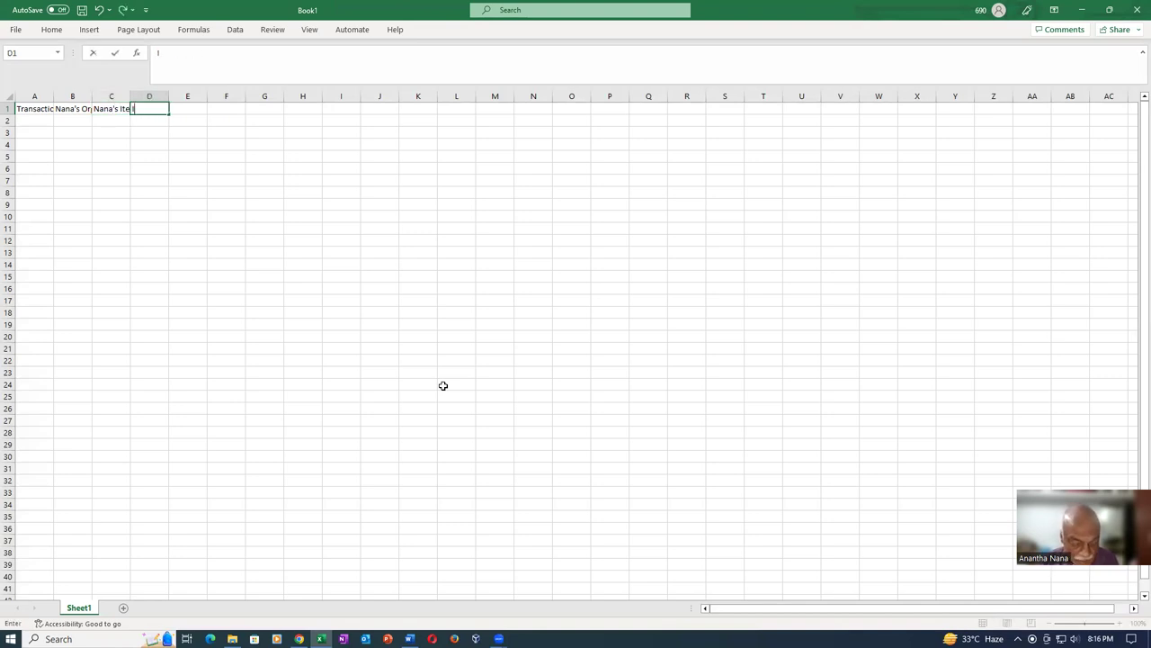
{"action": "type", "text": "tem dree"}
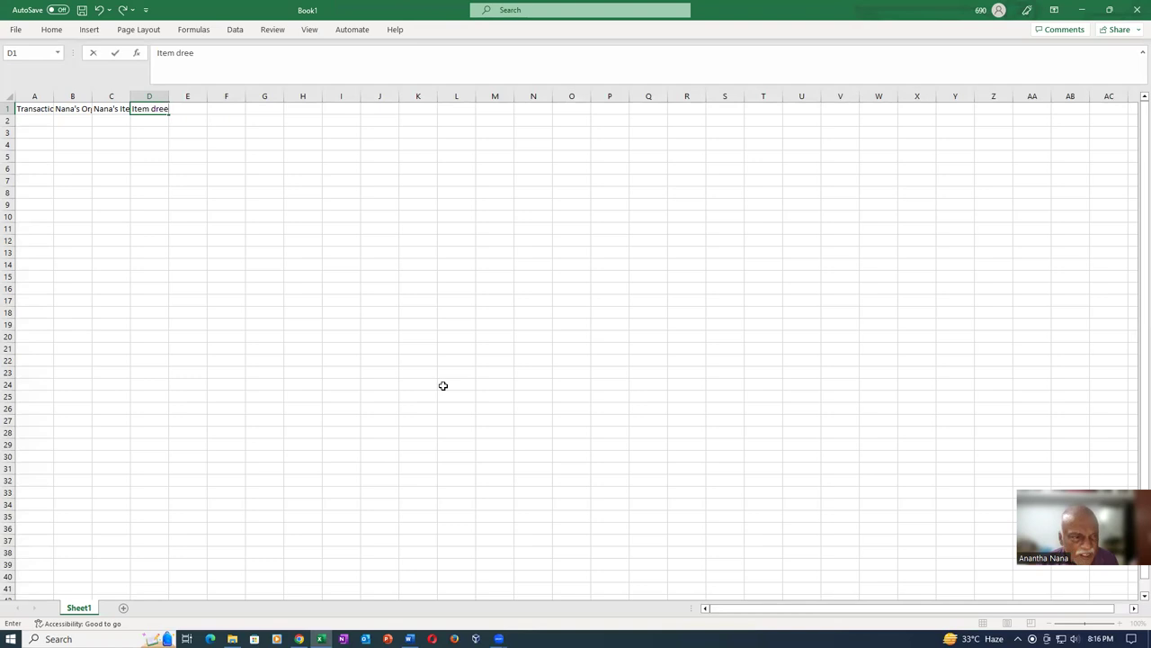
{"action": "key", "text": "BackSpace"}
{"action": "key", "text": "BackSpace"}
{"action": "key", "text": "BackSpace"}
{"action": "type", "text": "escr"}
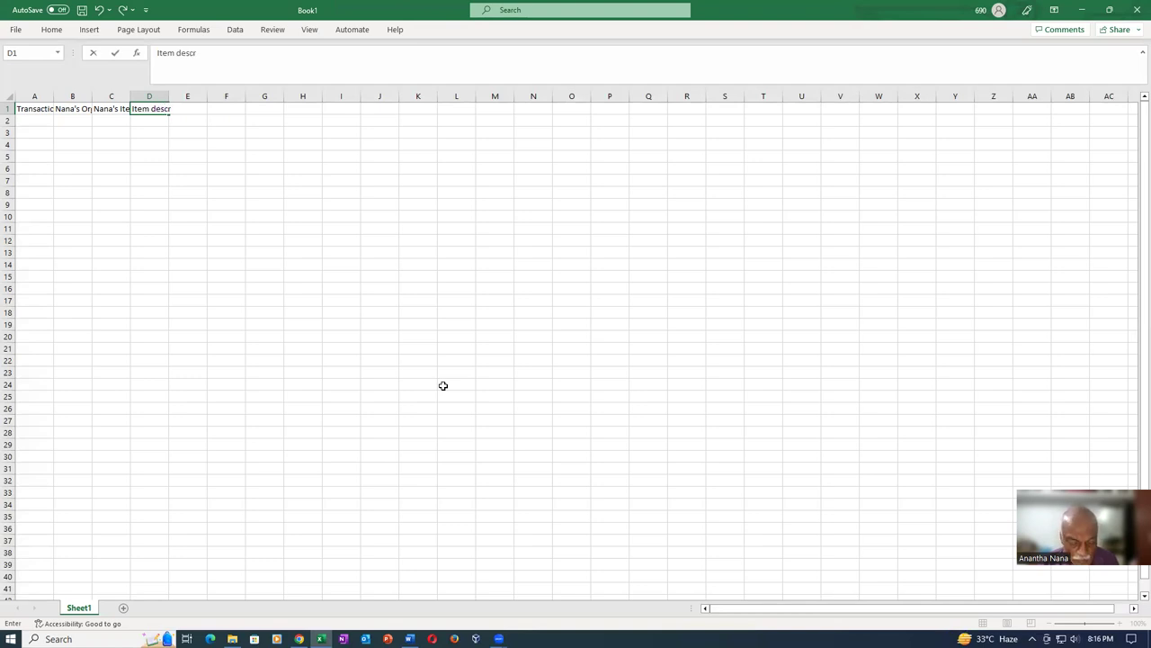
{"action": "type", "text": "iption"}
{"action": "key", "text": "Tab"}
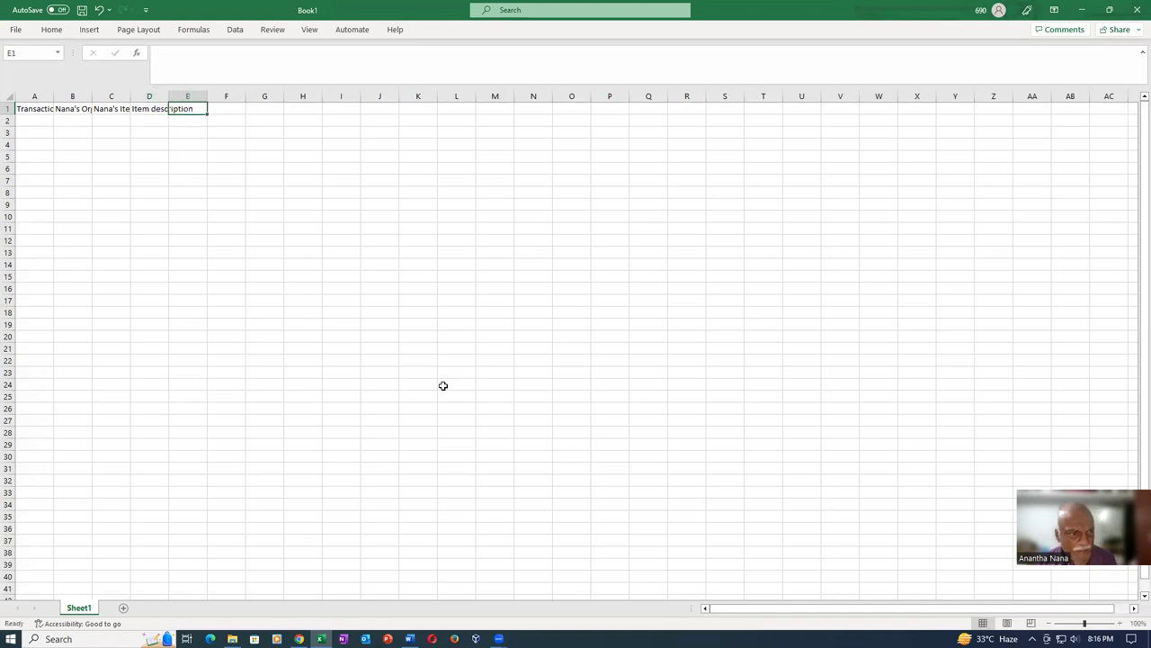
{"action": "type", "text": "Ca"}
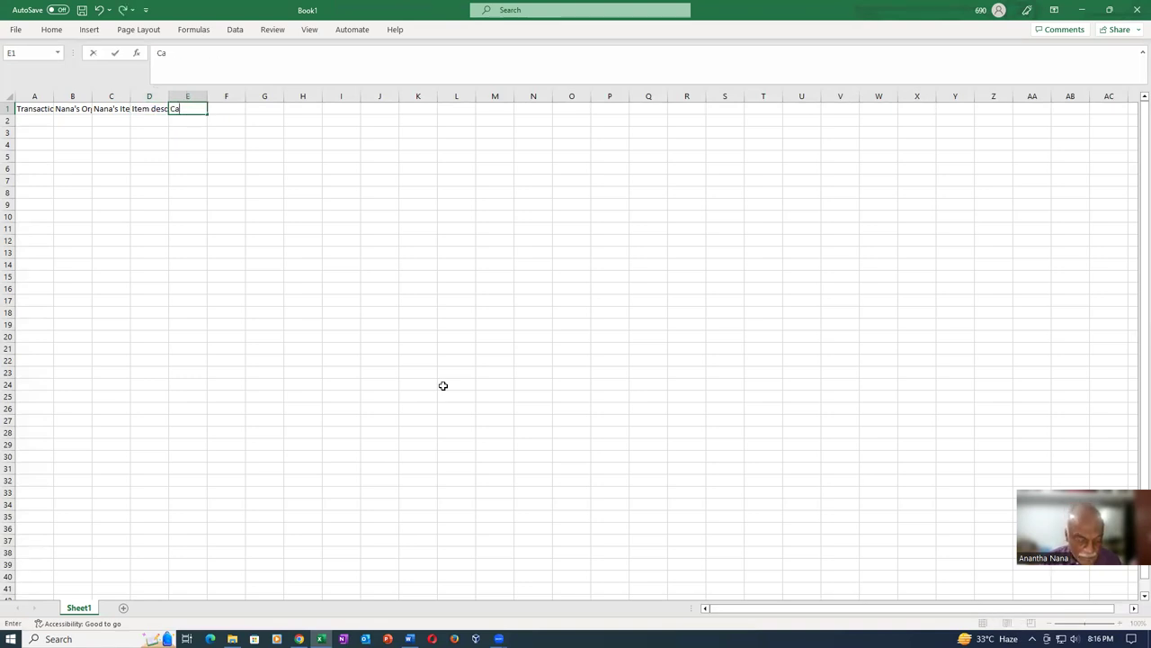
{"action": "type", "text": "talog"}
{"action": "key", "text": "Tab"}
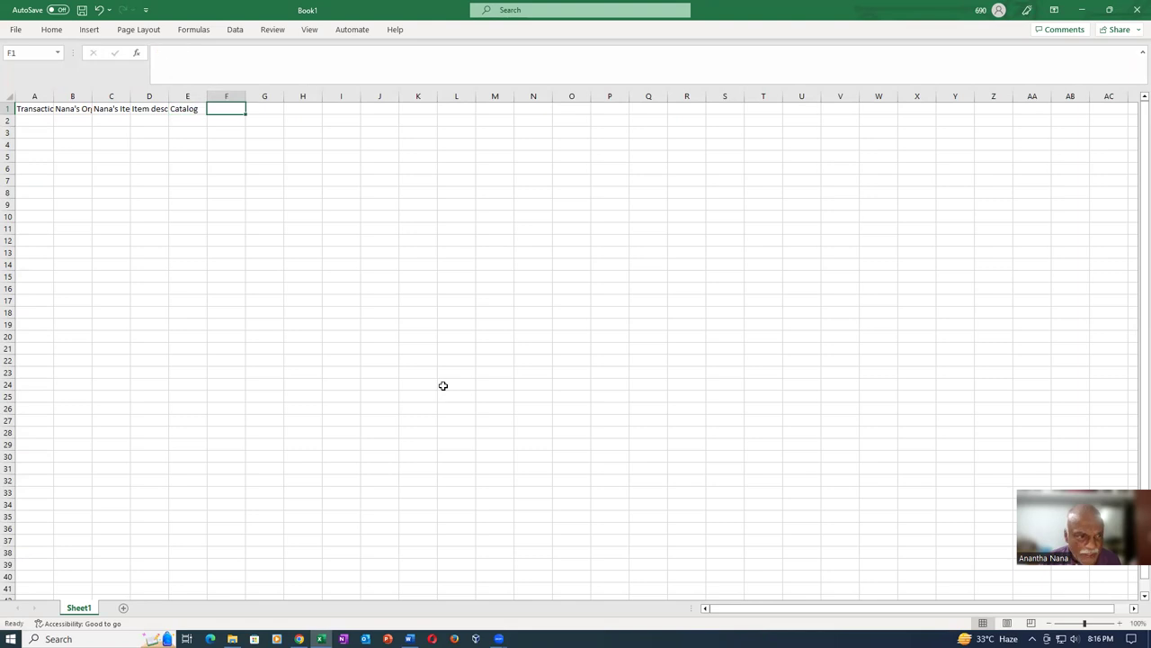
{"action": "type", "text": "Vatego"}
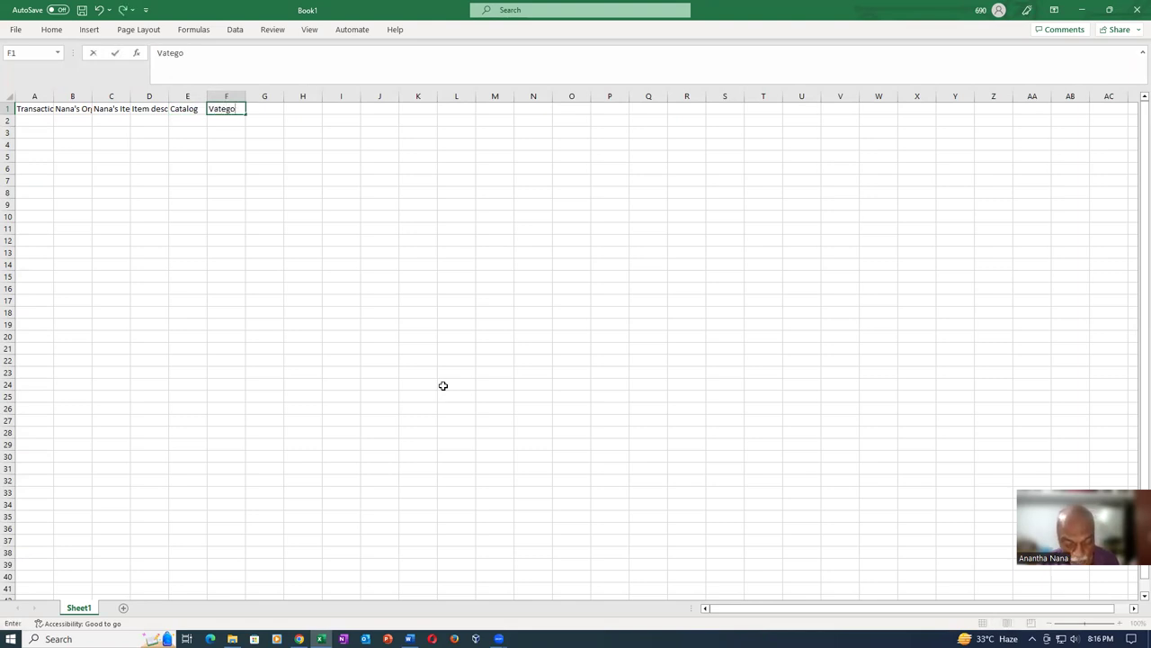
{"action": "key", "text": "Return"}
{"action": "key", "text": "Up"}
{"action": "key", "text": "Right"}
{"action": "key", "text": "Right"}
{"action": "key", "text": "Right"}
{"action": "key", "text": "Right"}
{"action": "key", "text": "Right"}
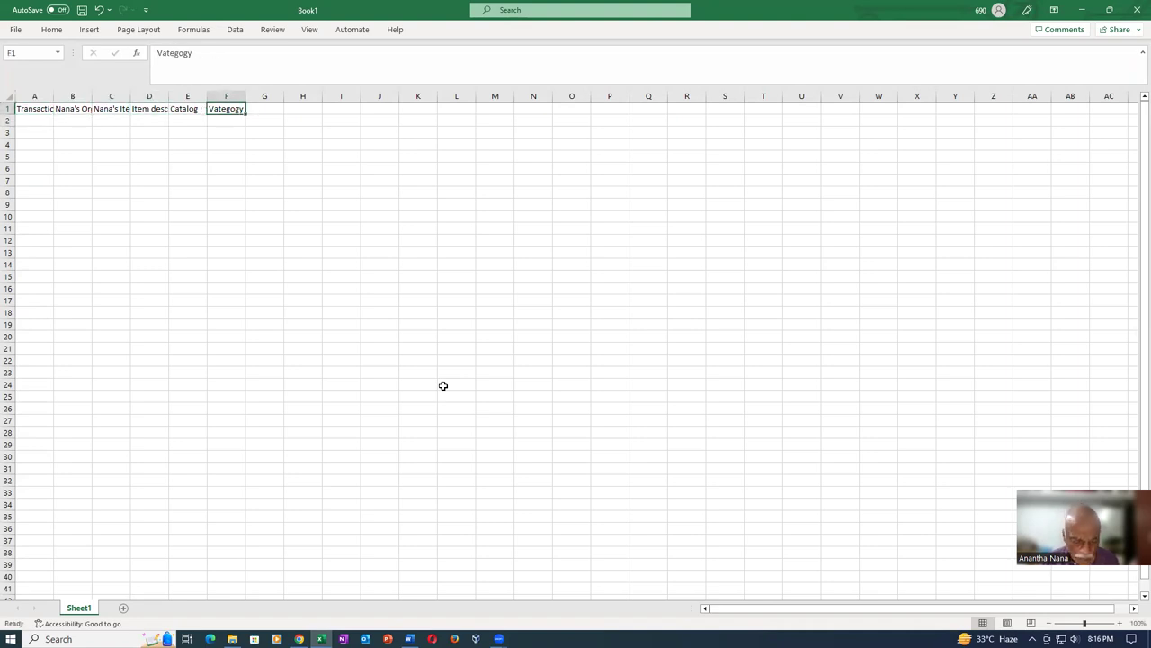
{"action": "type", "text": "Va"}
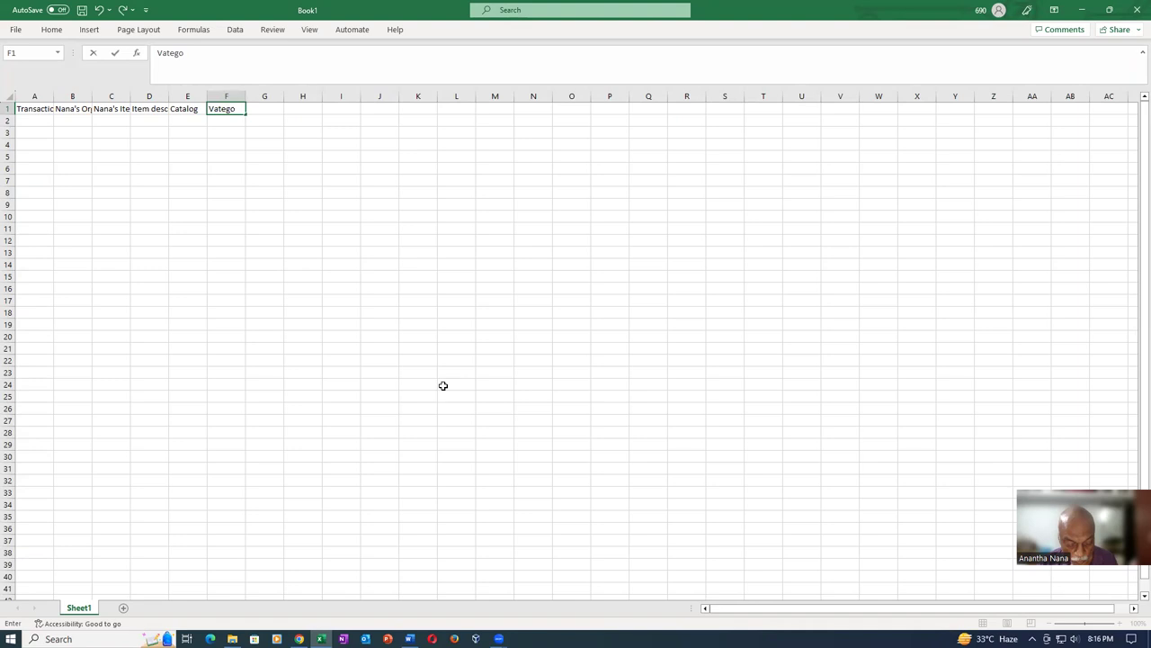
{"action": "key", "text": "Return"}
{"action": "key", "text": "Up"}
Replace the content of cell F1 with the column header "Catagogy".
{"action": "key", "text": "Delete"}
{"action": "type", "text": "Catagogy"}
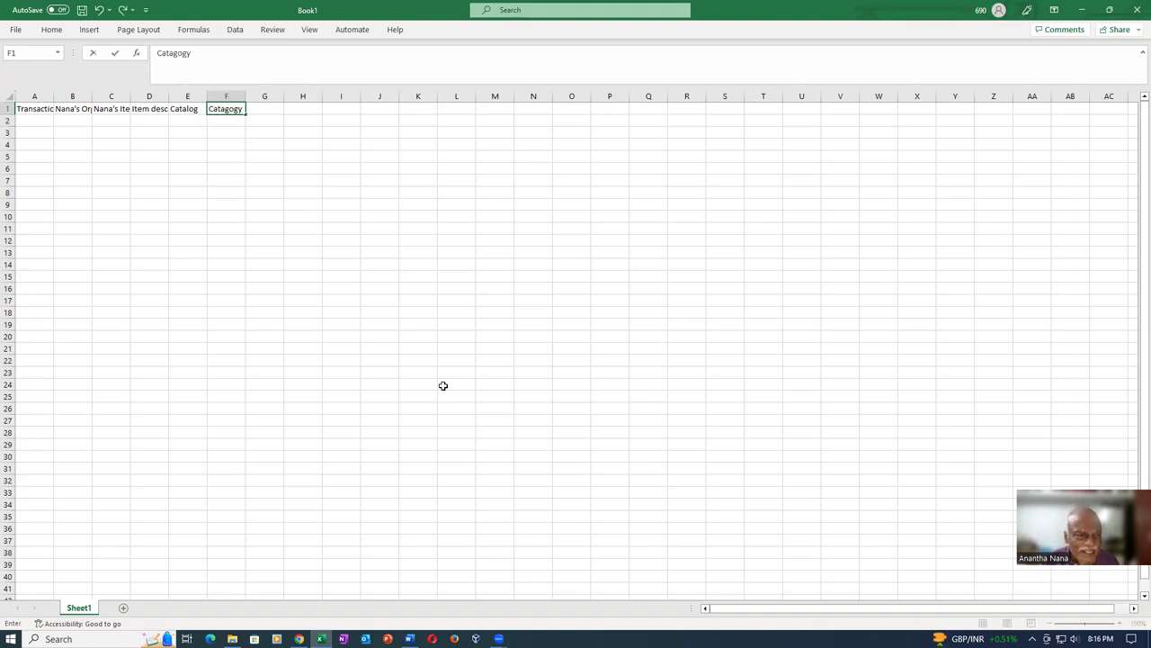
{"action": "key", "text": "Return"}
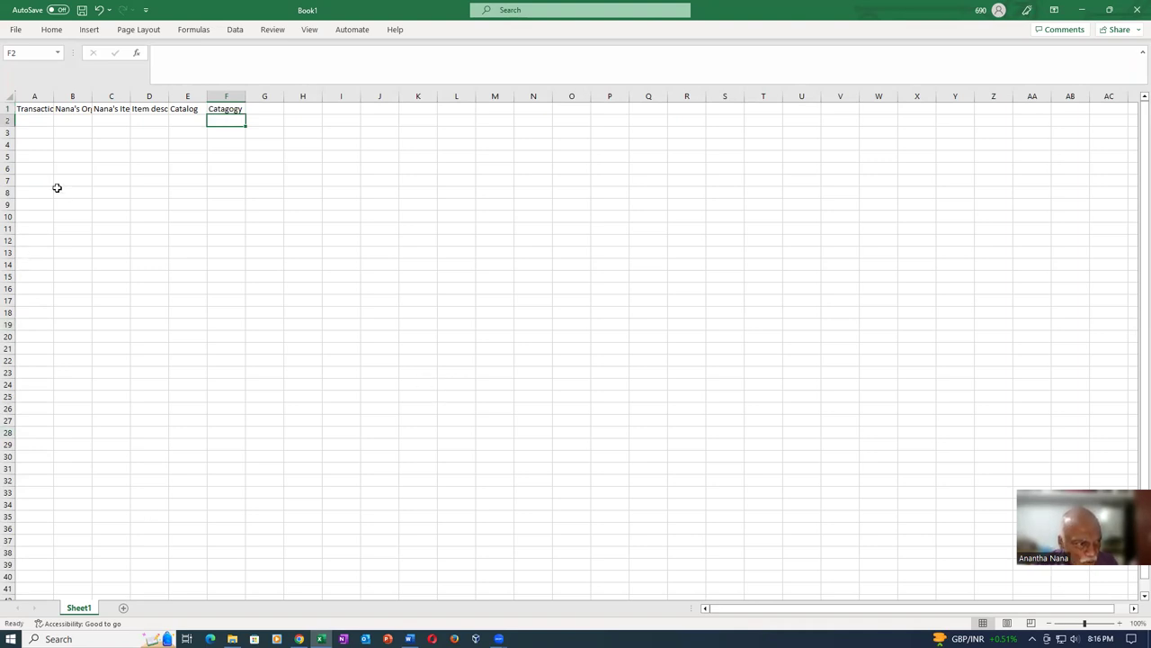
Widen columns B, C and D so the organization, item and item description headers have more room.
{"action": "left_click_drag", "start_coordinate": [53, 94], "coordinate": [167, 97]}
{"action": "left_click", "coordinate": [178, 140]}
{"action": "left_click", "coordinate": [183, 123]}
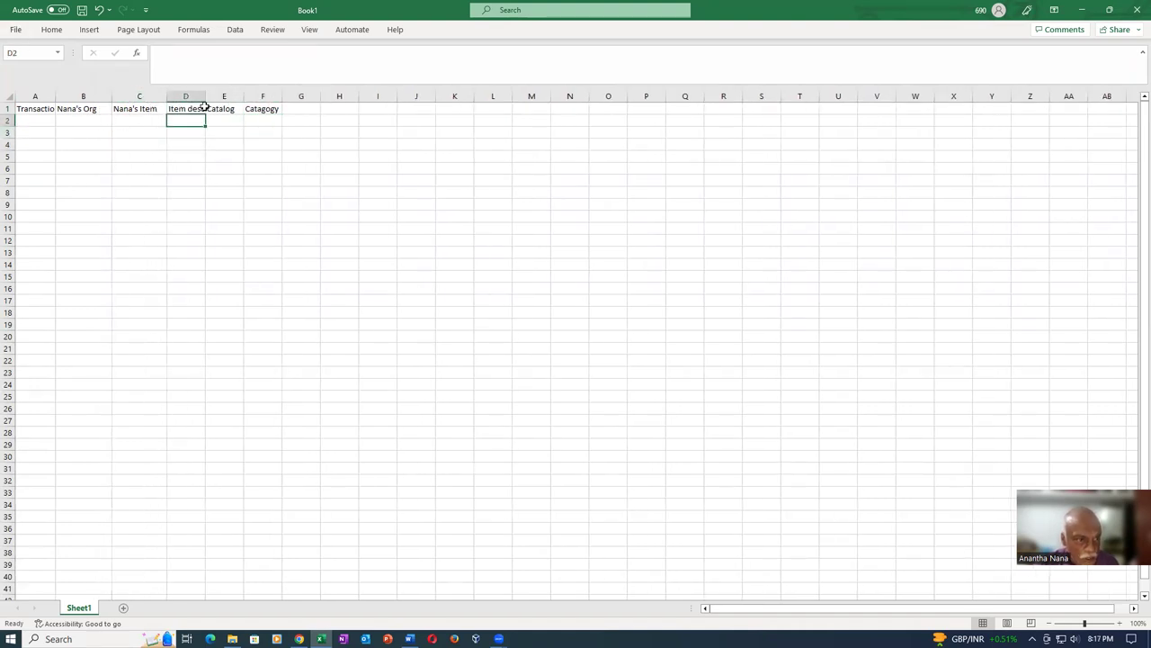
{"action": "left_click_drag", "start_coordinate": [200, 97], "coordinate": [219, 97]}
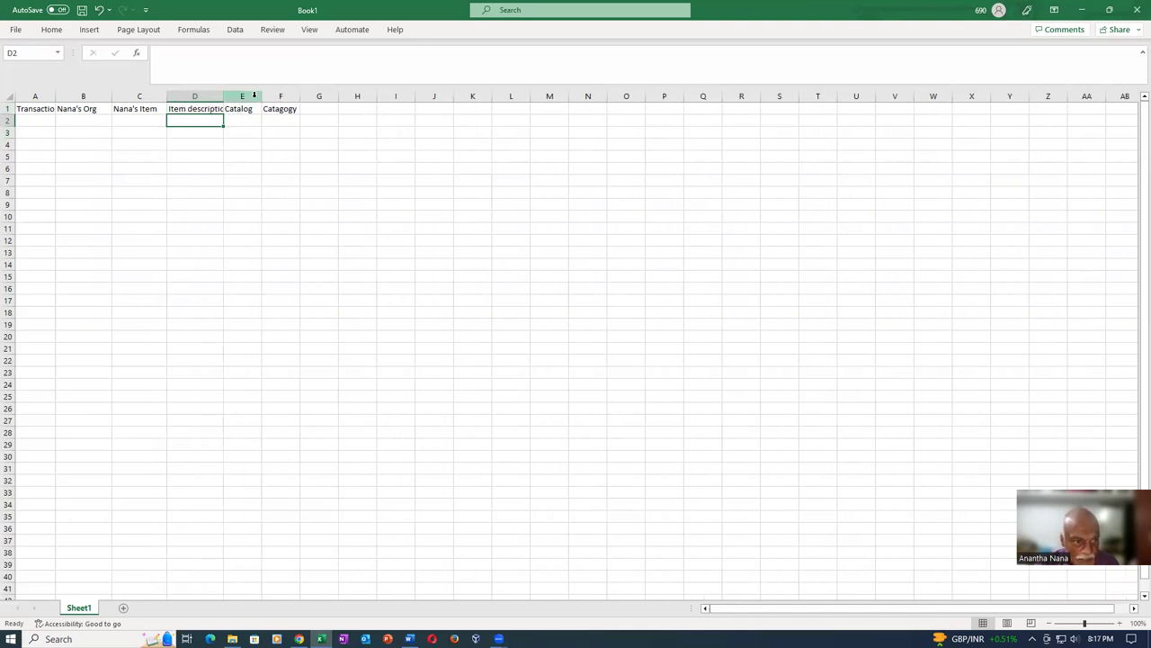
{"action": "left_click", "coordinate": [249, 109]}
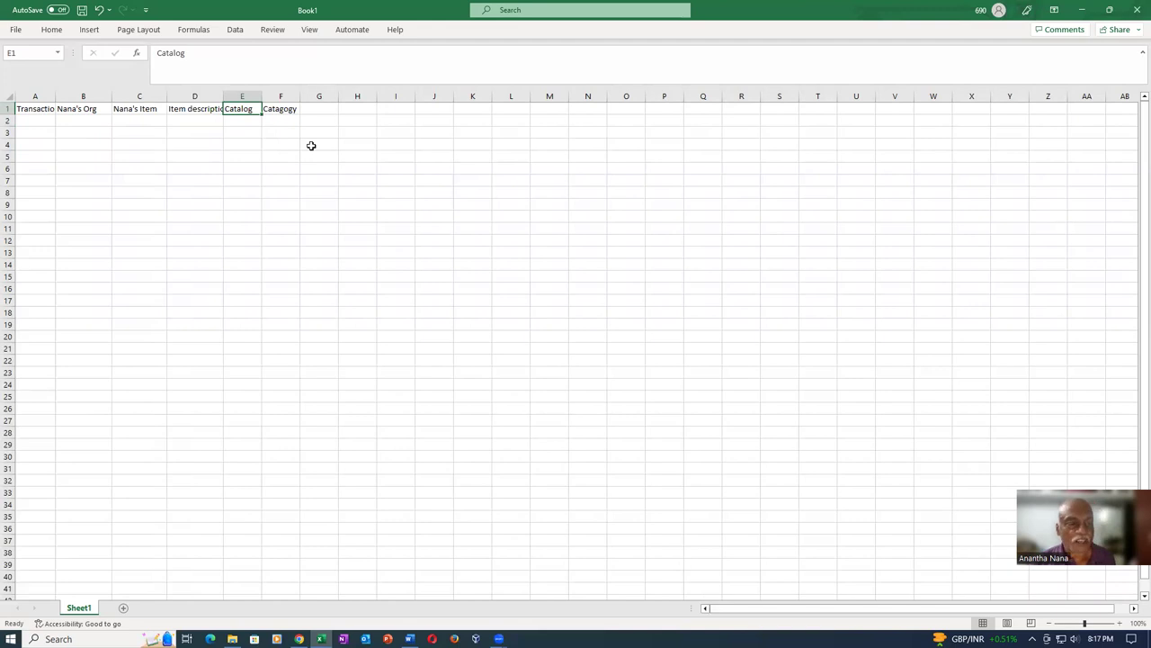
{"action": "left_click", "coordinate": [267, 109]}
Start saving a copy of the workbook on this PC and browse to the Fusion_PDH_Training folder on drive J.
{"action": "left_click", "coordinate": [7, 31]}
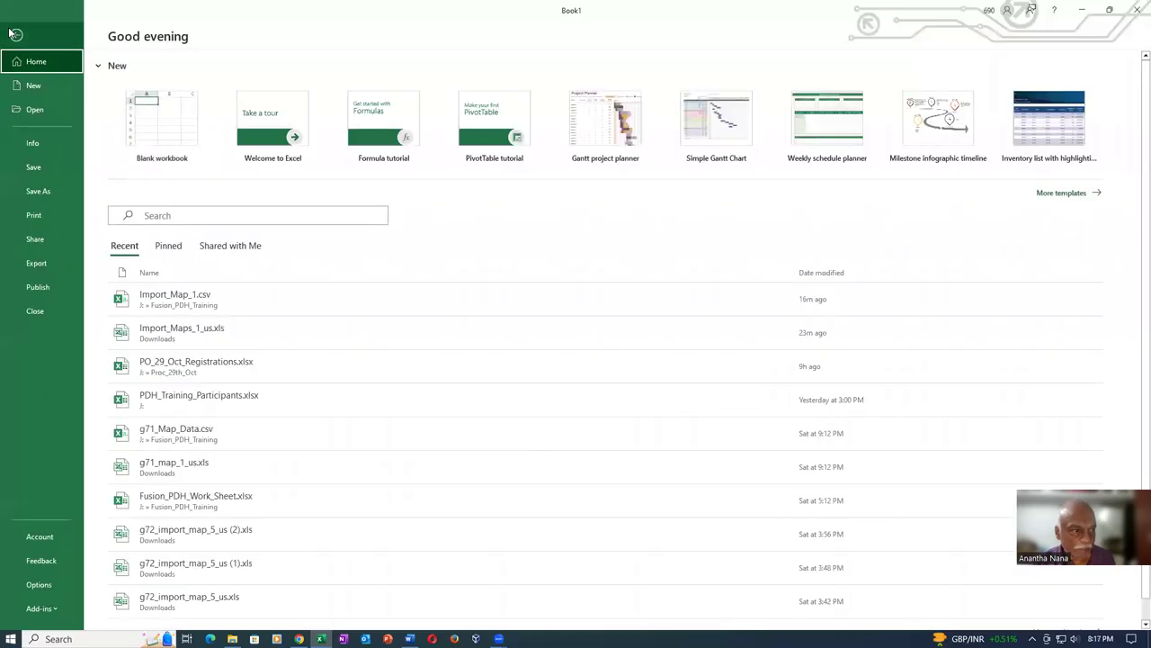
{"action": "left_click", "coordinate": [51, 201]}
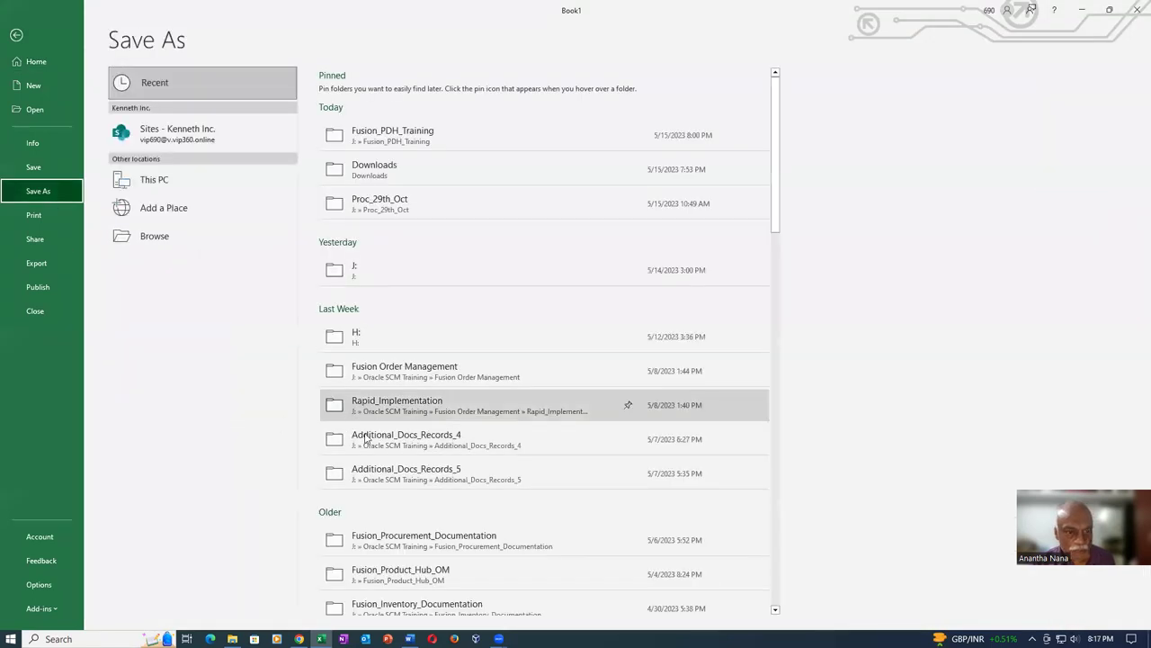
{"action": "left_click", "coordinate": [152, 179]}
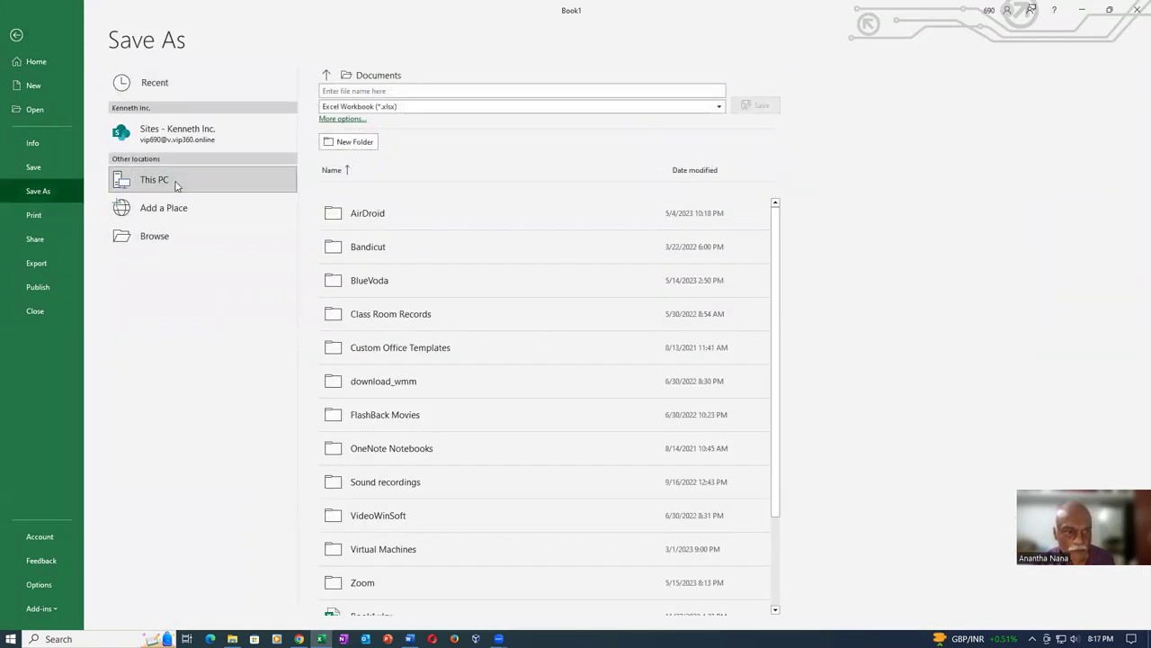
{"action": "left_click", "coordinate": [152, 180]}
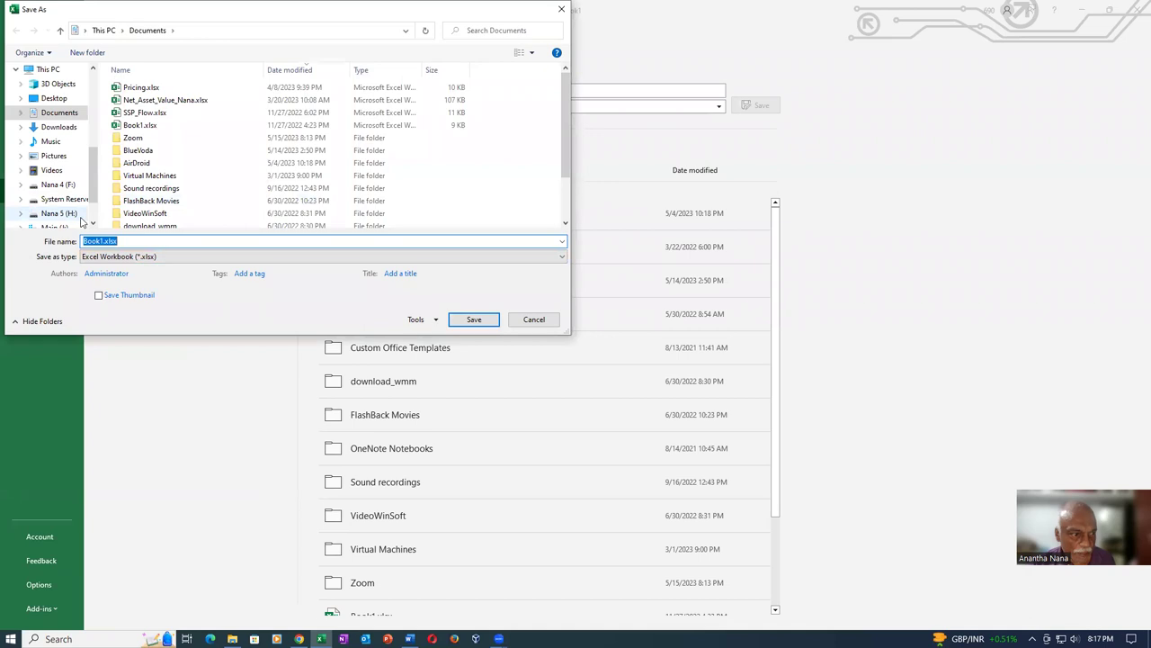
{"action": "scroll", "coordinate": [89, 200], "scroll_direction": "down", "scroll_amount": 1}
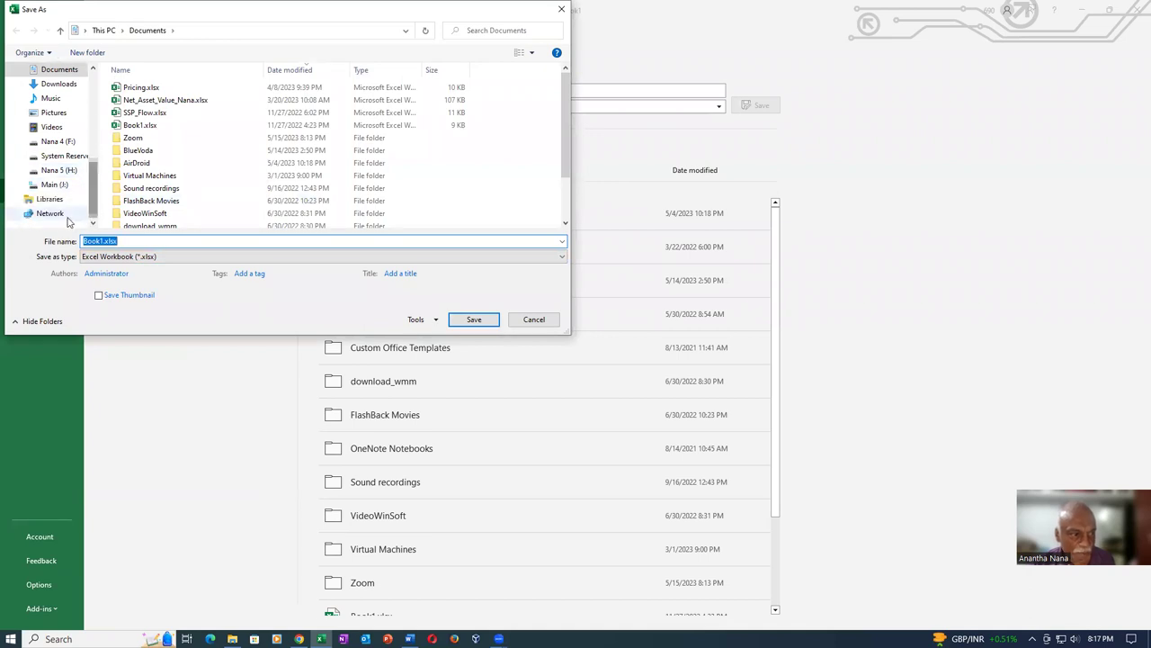
{"action": "left_click", "coordinate": [54, 184]}
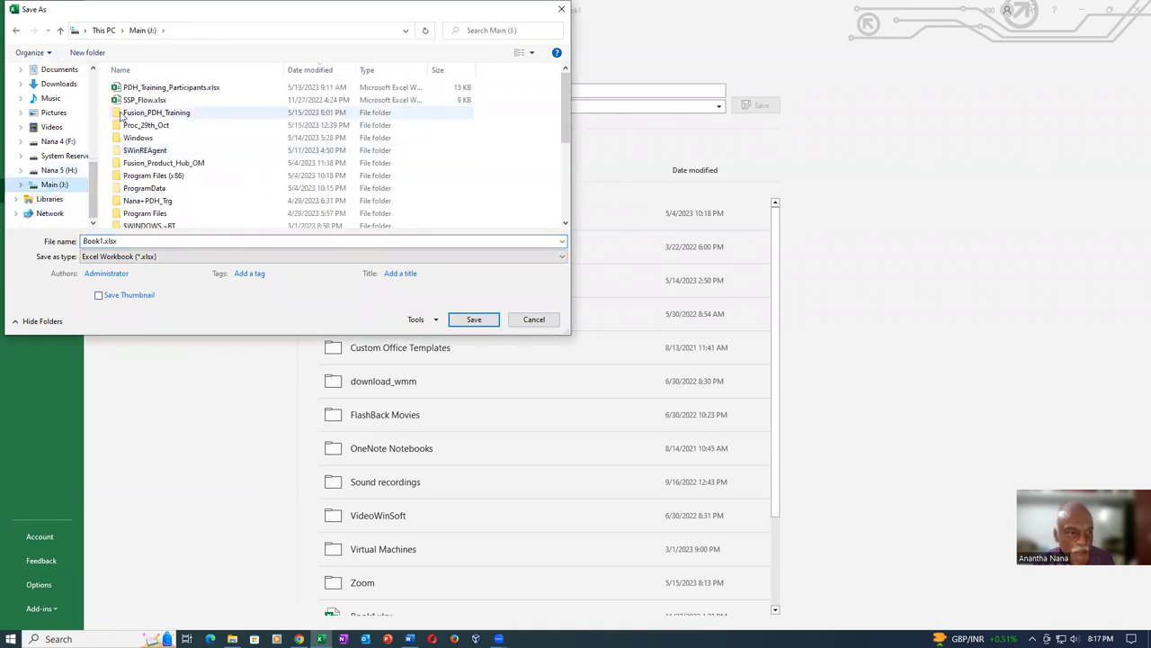
{"action": "left_click", "coordinate": [213, 115]}
{"action": "double_click", "coordinate": [213, 115]}
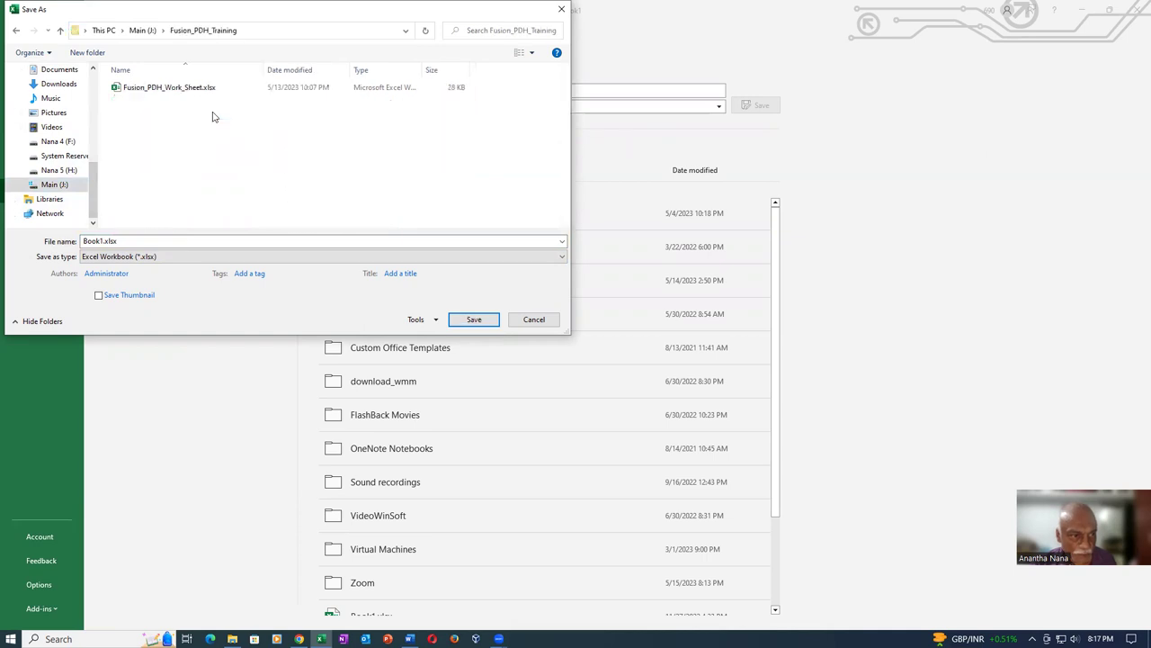
Save the workbook as Import_Map_3 in CSV UTF-8 (Comma delimited) format.
{"action": "left_click", "coordinate": [152, 243]}
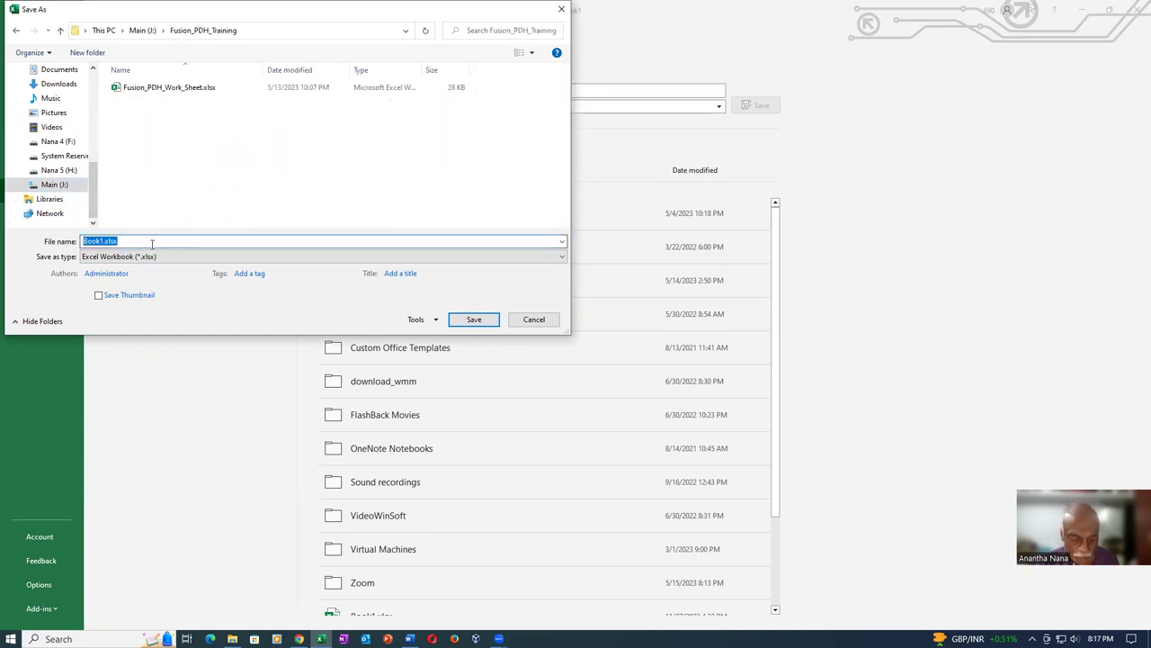
{"action": "type", "text": "Import_Map_"}
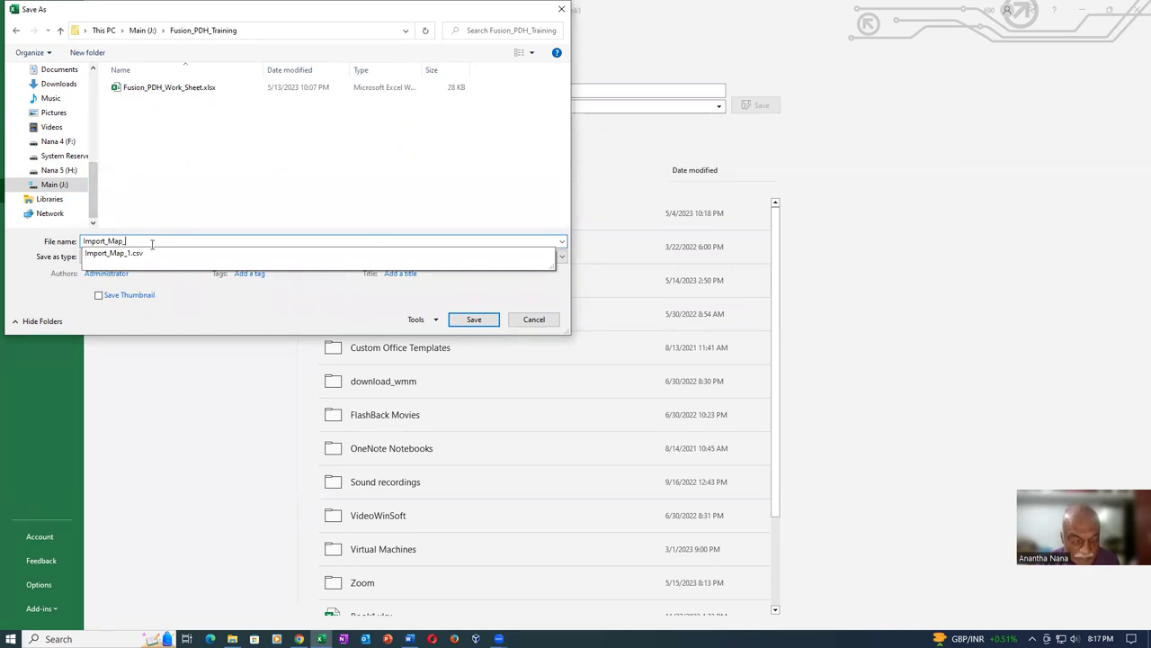
{"action": "type", "text": "3"}
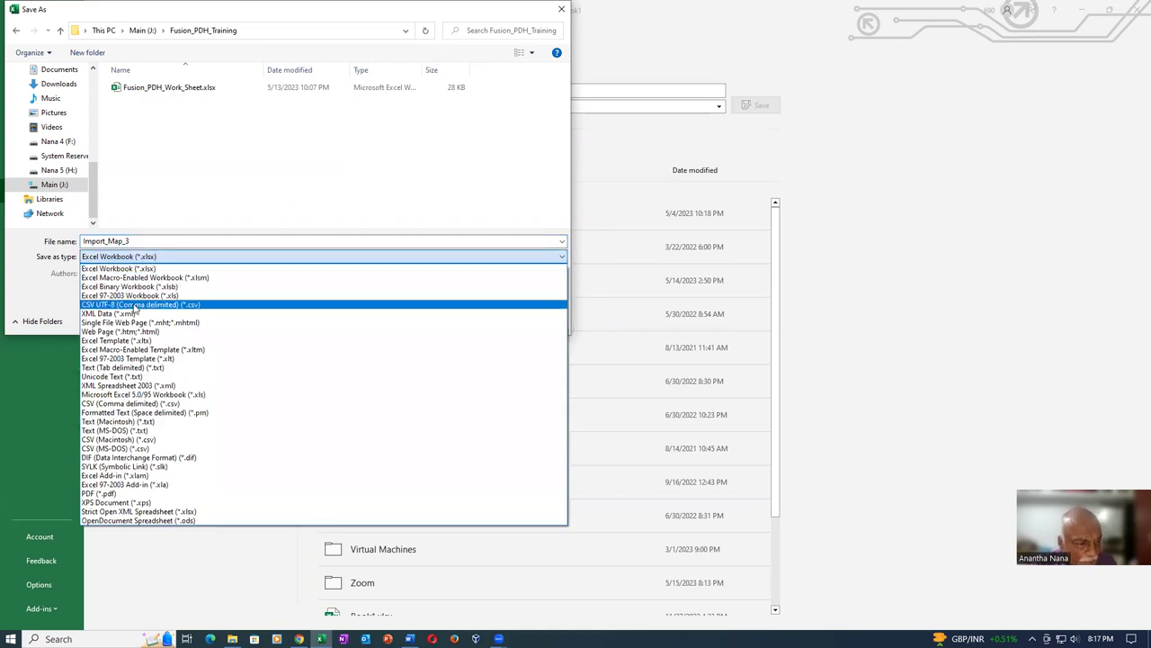
{"action": "left_click", "coordinate": [135, 304]}
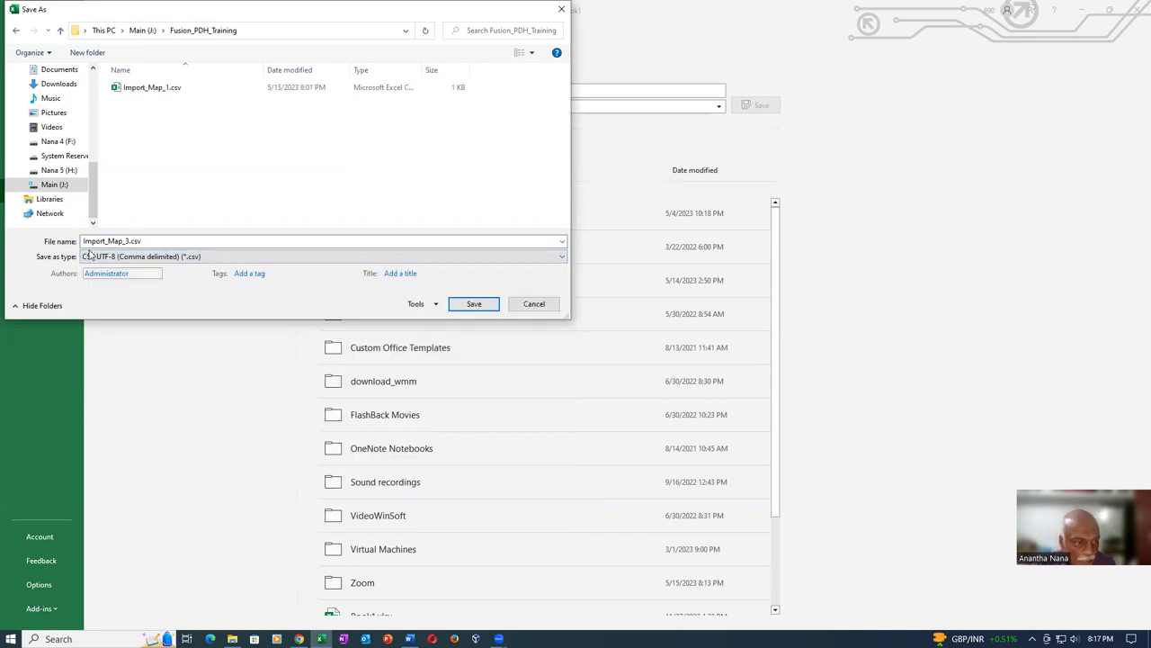
{"action": "left_click", "coordinate": [471, 304]}
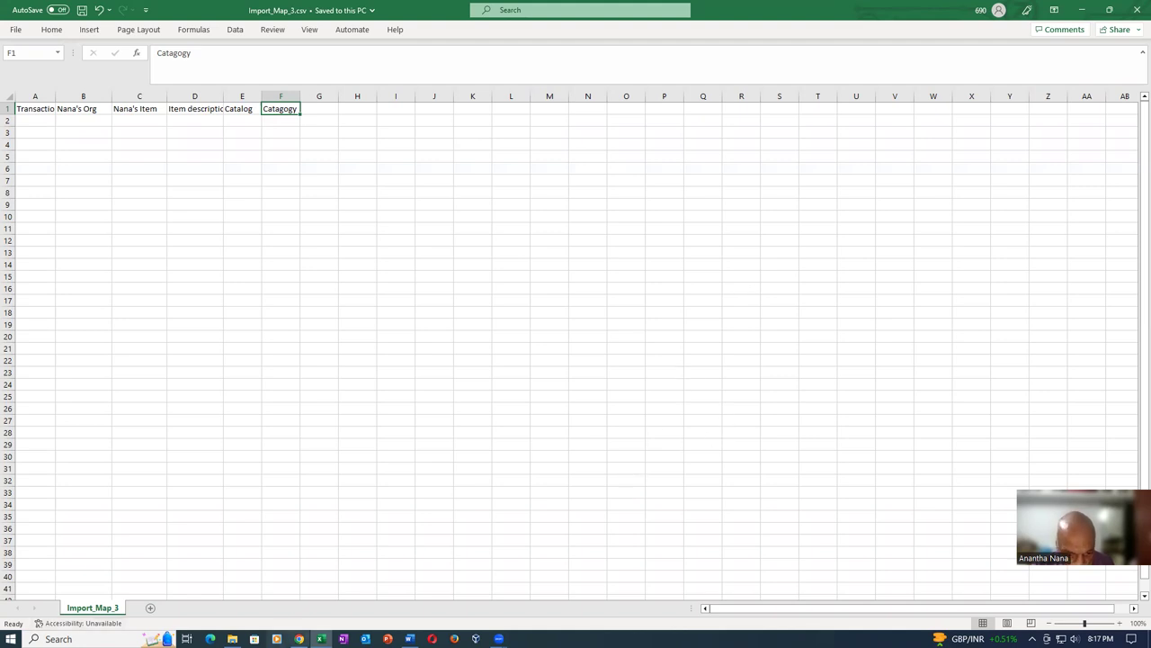
Switch to Chrome, duplicate the Browse Items tab, and open Product Information Management from the favorites in the copy.
{"action": "left_click", "coordinate": [299, 638]}
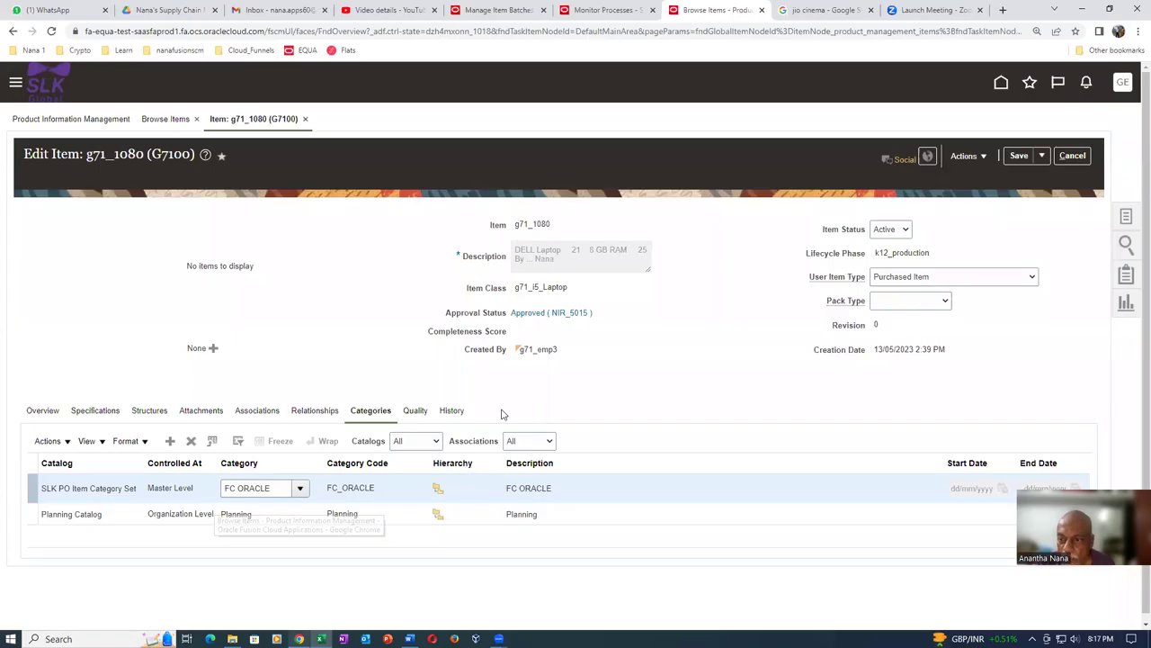
{"action": "right_click", "coordinate": [732, 10]}
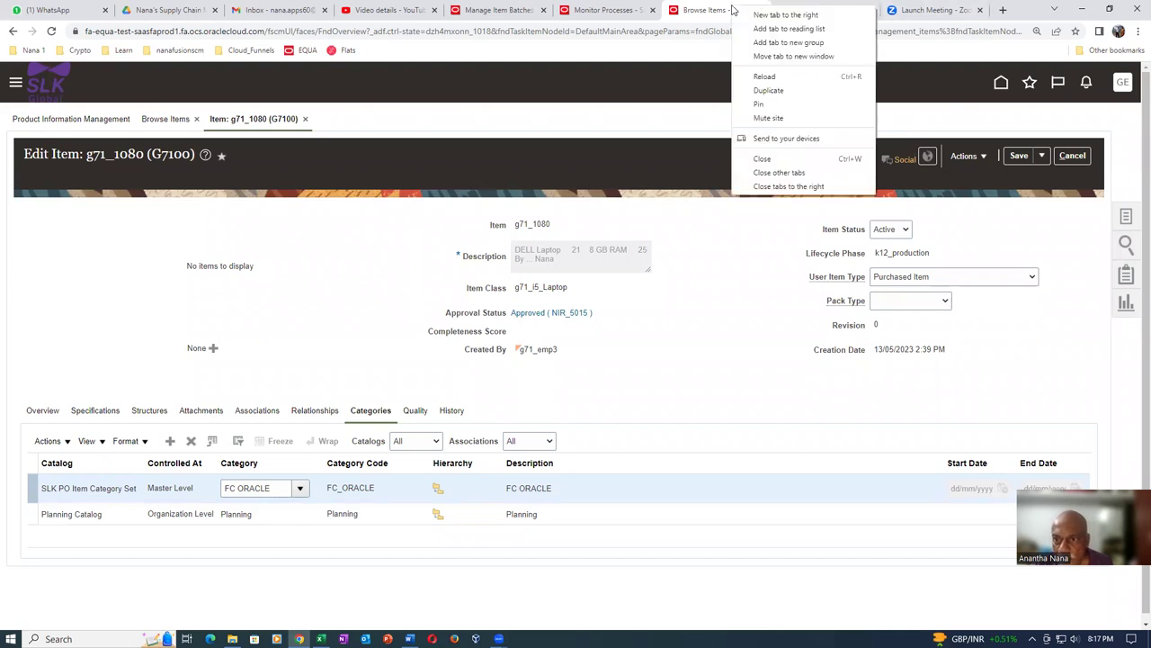
{"action": "left_click", "coordinate": [766, 90]}
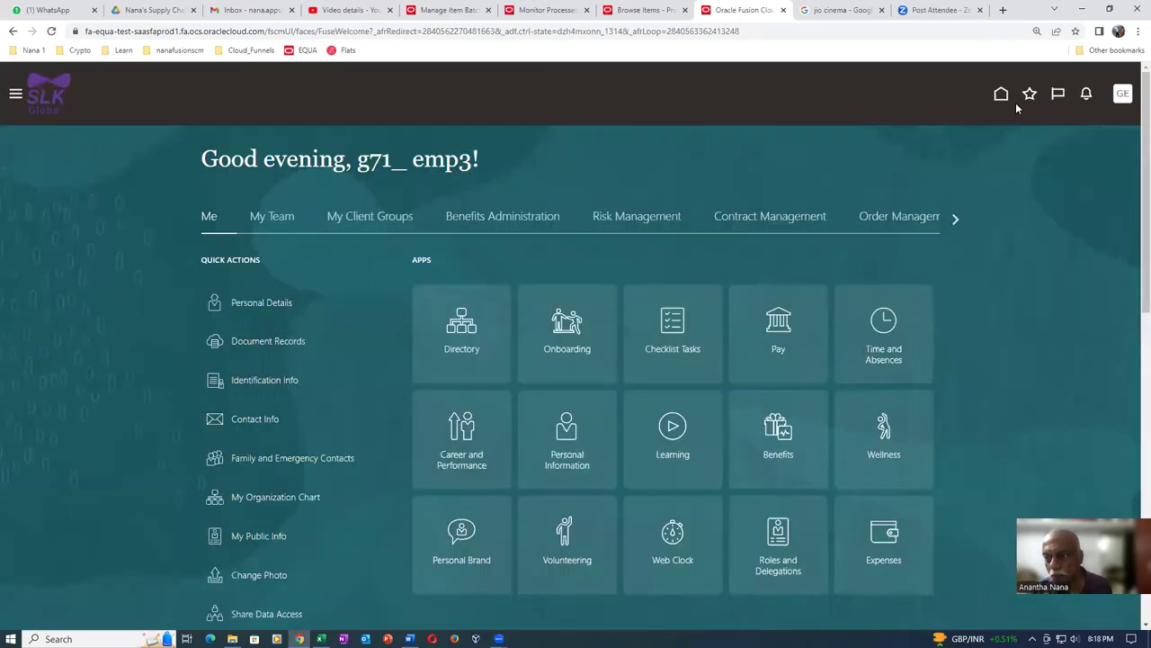
{"action": "left_click", "coordinate": [1030, 94]}
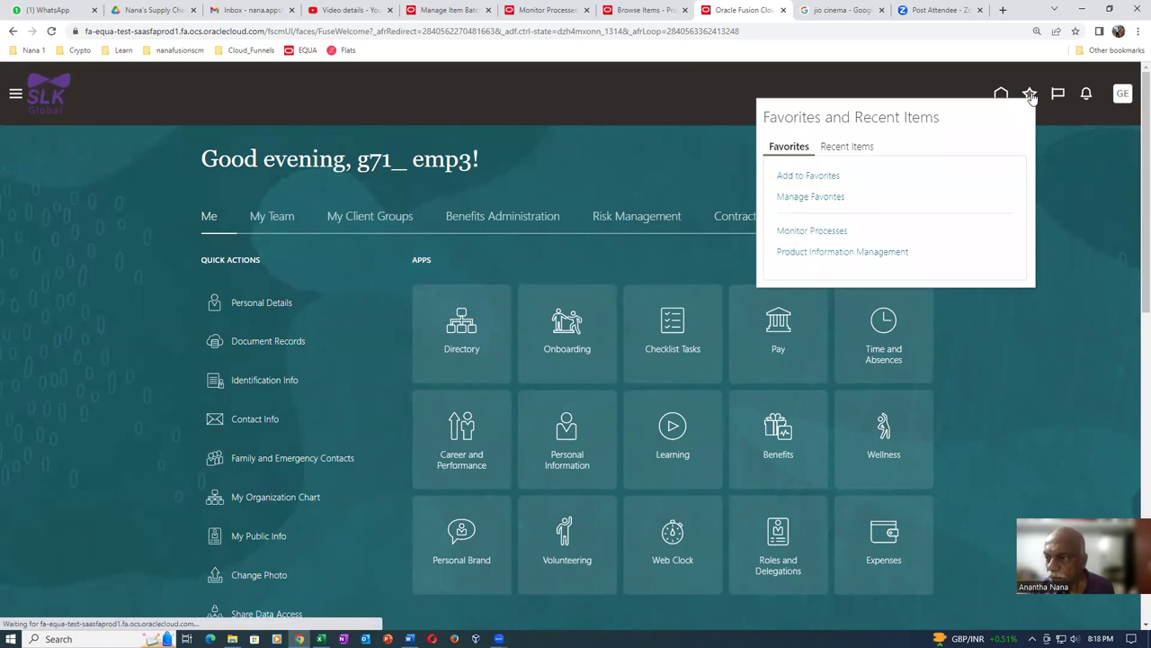
{"action": "left_click", "coordinate": [820, 253]}
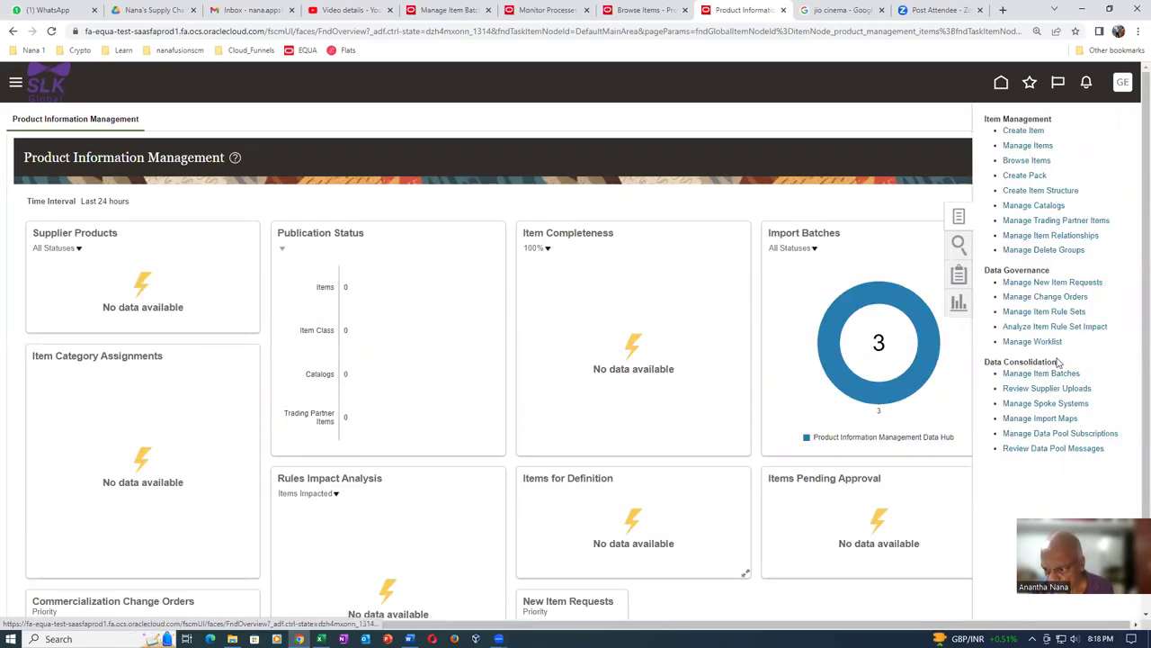
Examine the import Schedule options of the Product Information Management Data Hub spoke system and leave it without saving.
{"action": "left_click", "coordinate": [1070, 403]}
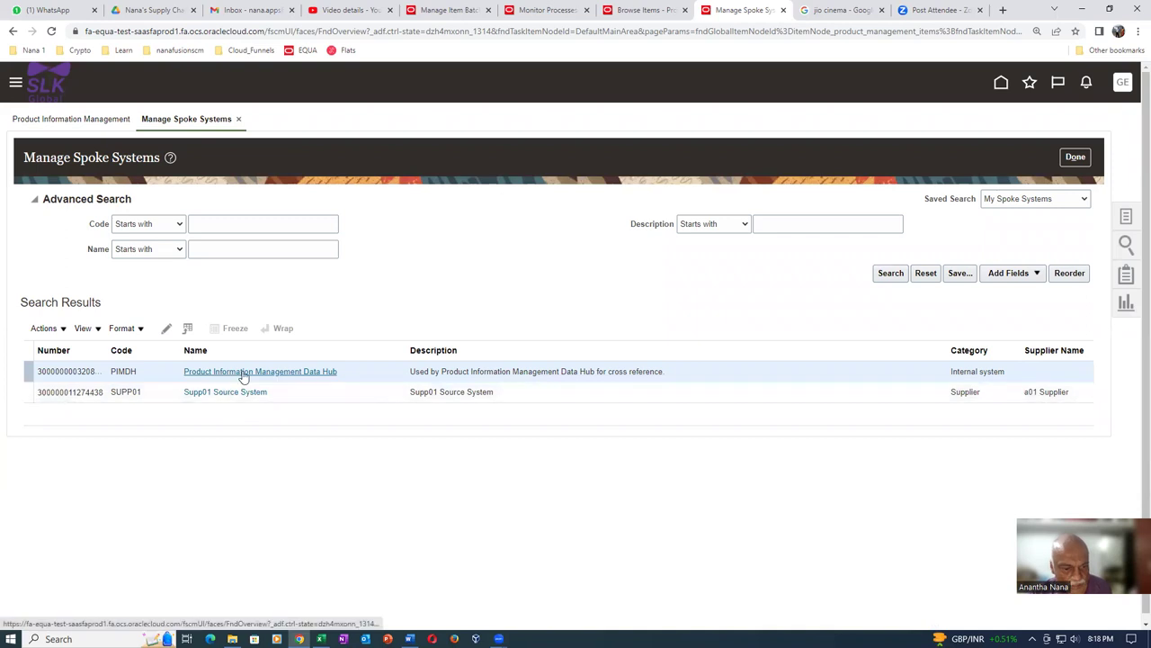
{"action": "left_click", "coordinate": [251, 372]}
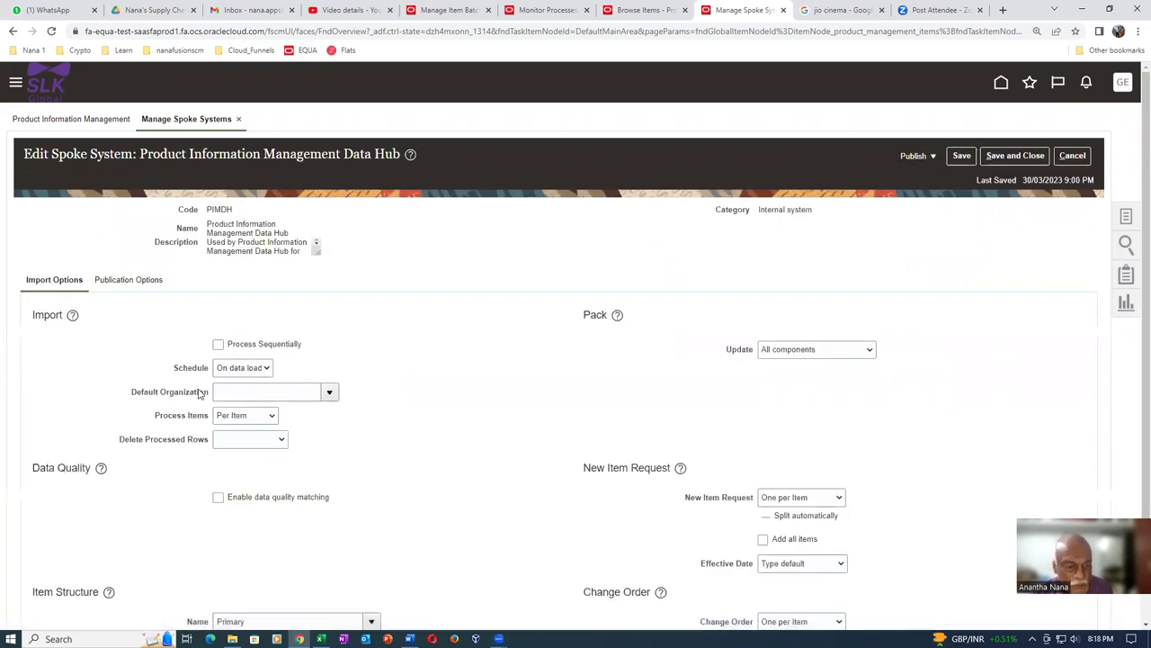
{"action": "left_click", "coordinate": [248, 371]}
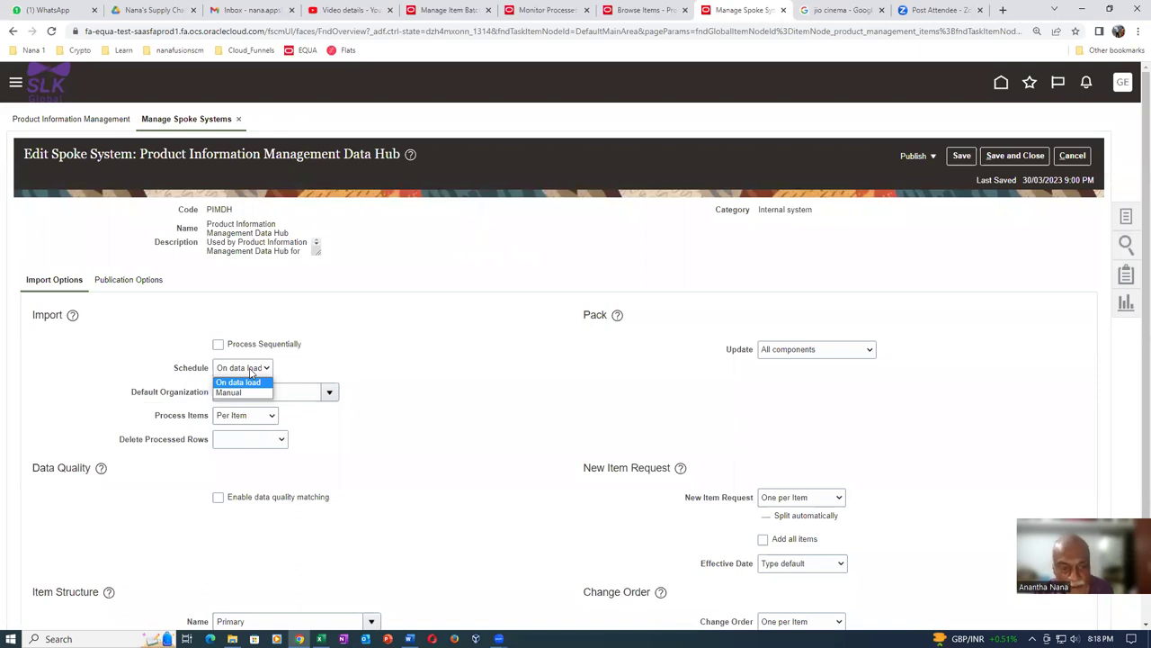
{"action": "left_click", "coordinate": [251, 372]}
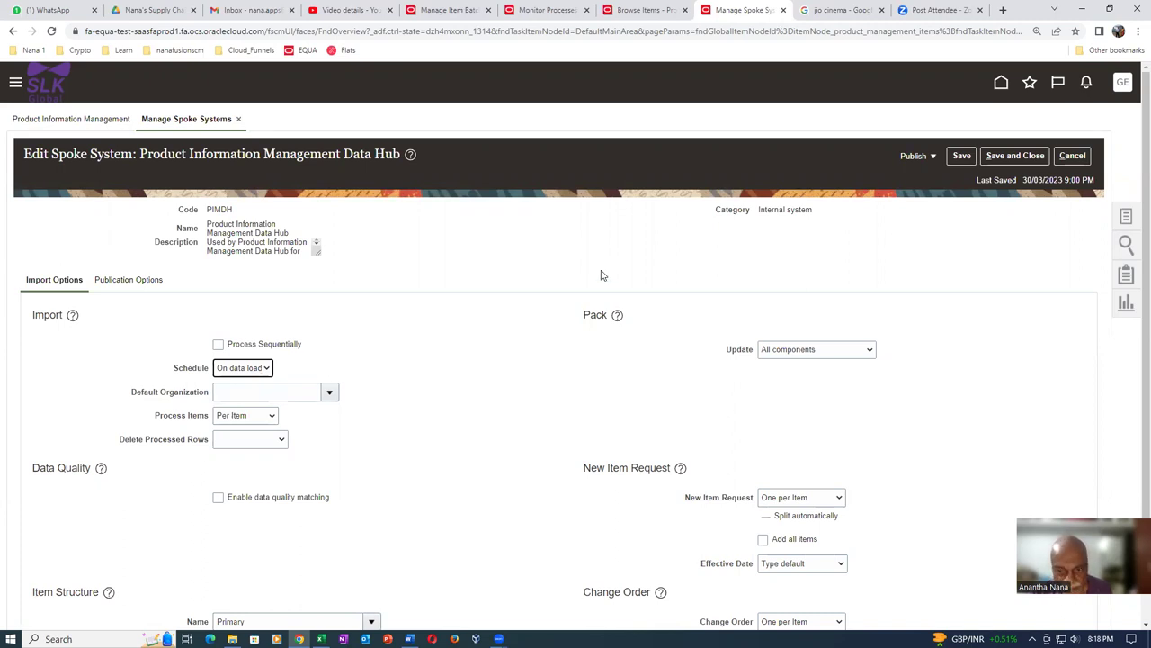
{"action": "left_click", "coordinate": [1070, 157]}
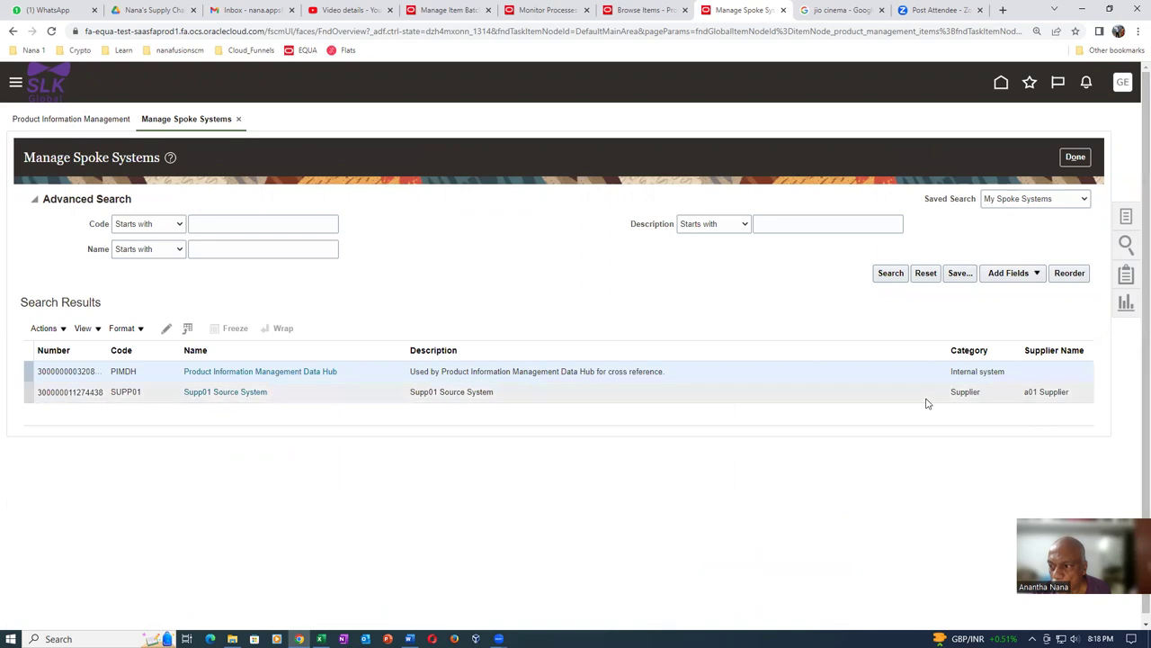
Open Manage Import Maps and start a new import map named Import_Map_3.
{"action": "left_click", "coordinate": [1126, 218]}
{"action": "left_click", "coordinate": [1039, 419]}
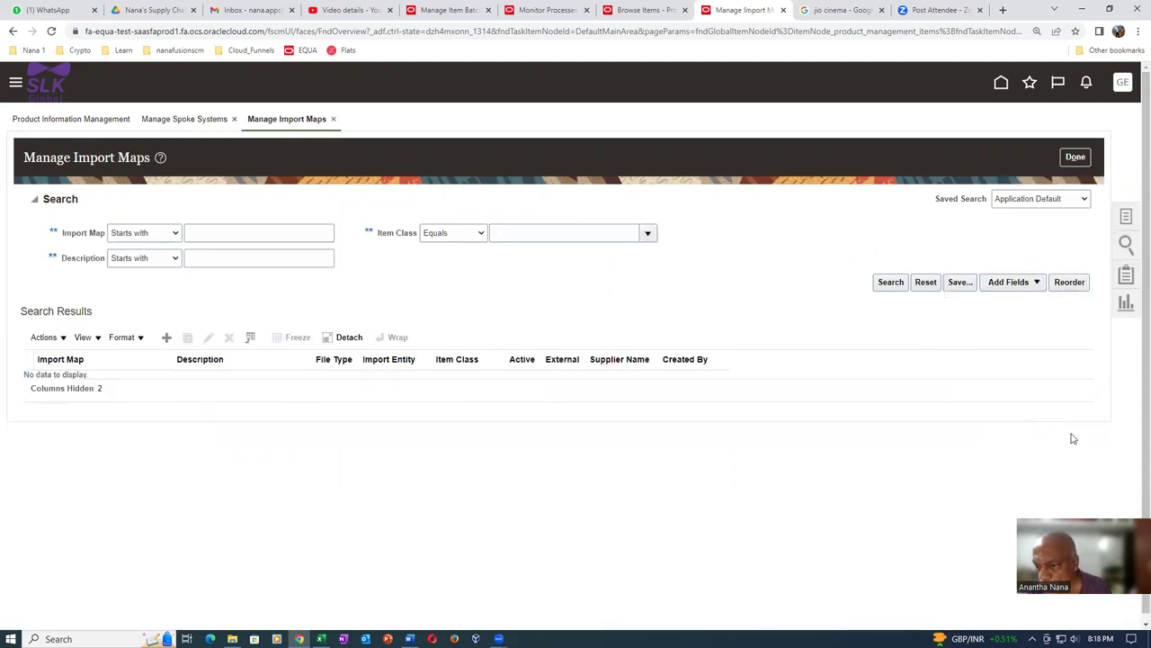
{"action": "left_click_drag", "start_coordinate": [45, 156], "coordinate": [134, 156]}
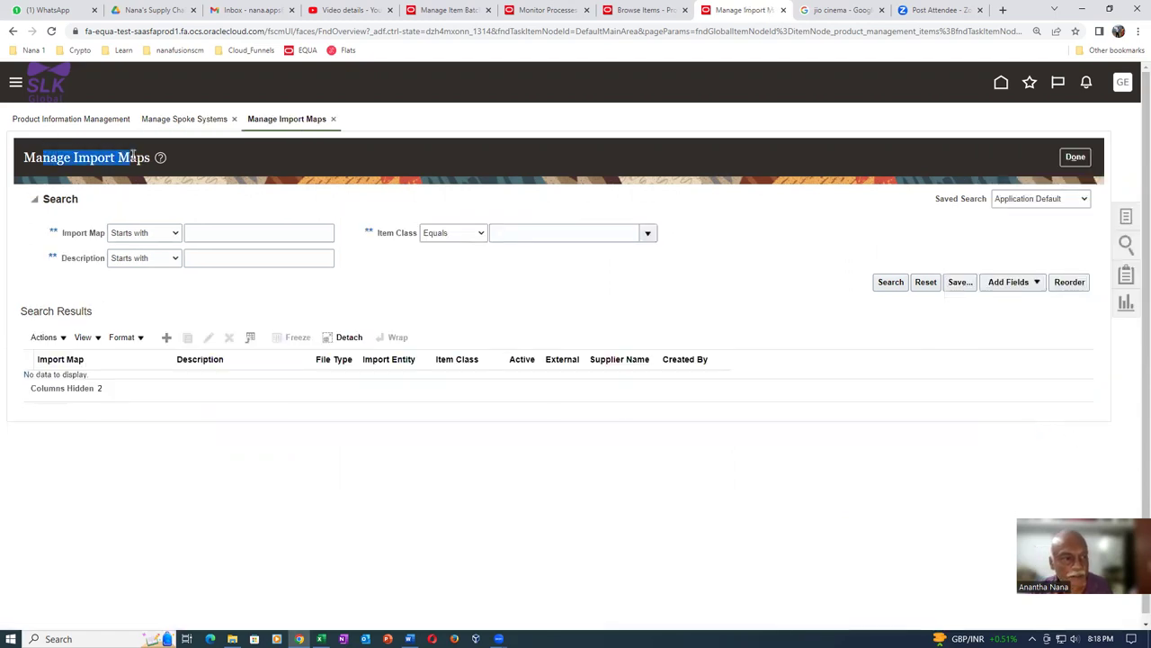
{"action": "left_click", "coordinate": [168, 338]}
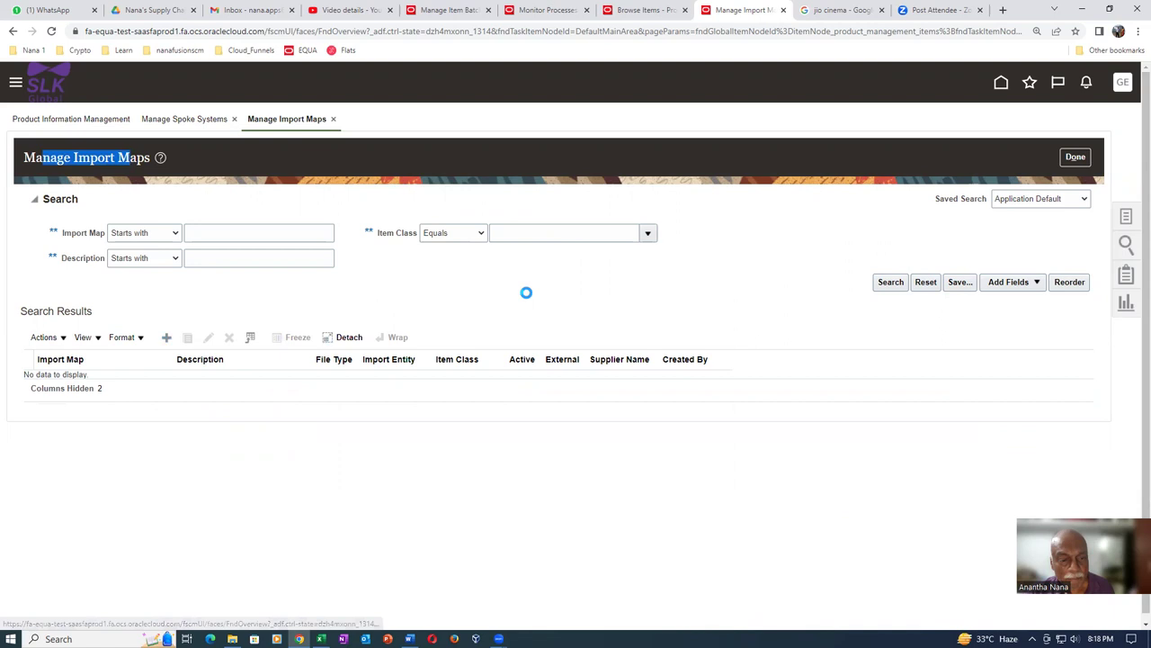
{"action": "left_click", "coordinate": [228, 210]}
{"action": "type", "text": "Import_map_3"}
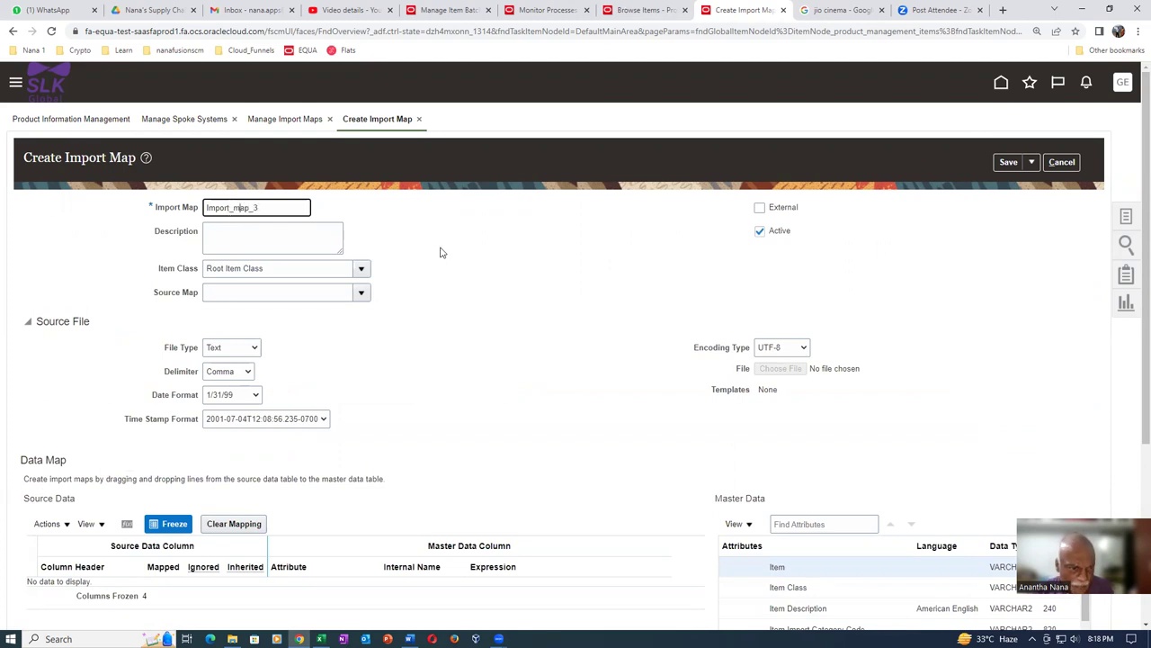
{"action": "key", "text": "BackSpace"}
{"action": "type", "text": "M"}
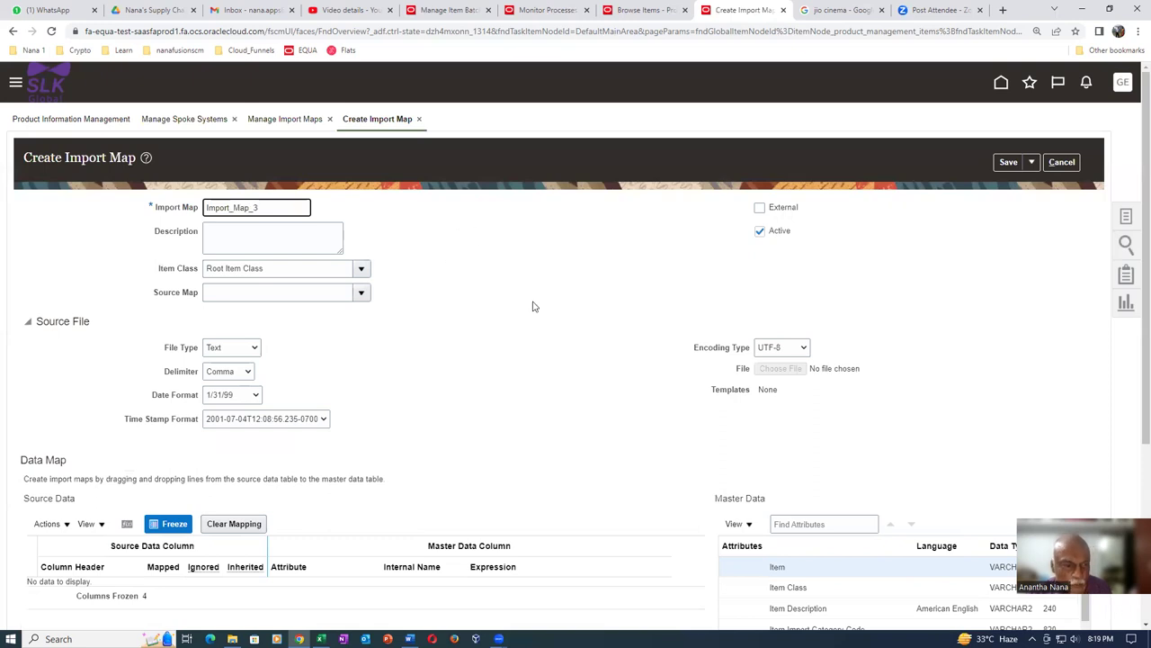
Fill in the import map's description with the same text as its name, Import_Map_3.
{"action": "key", "text": "ctrl+a"}
{"action": "key", "text": "ctrl+c"}
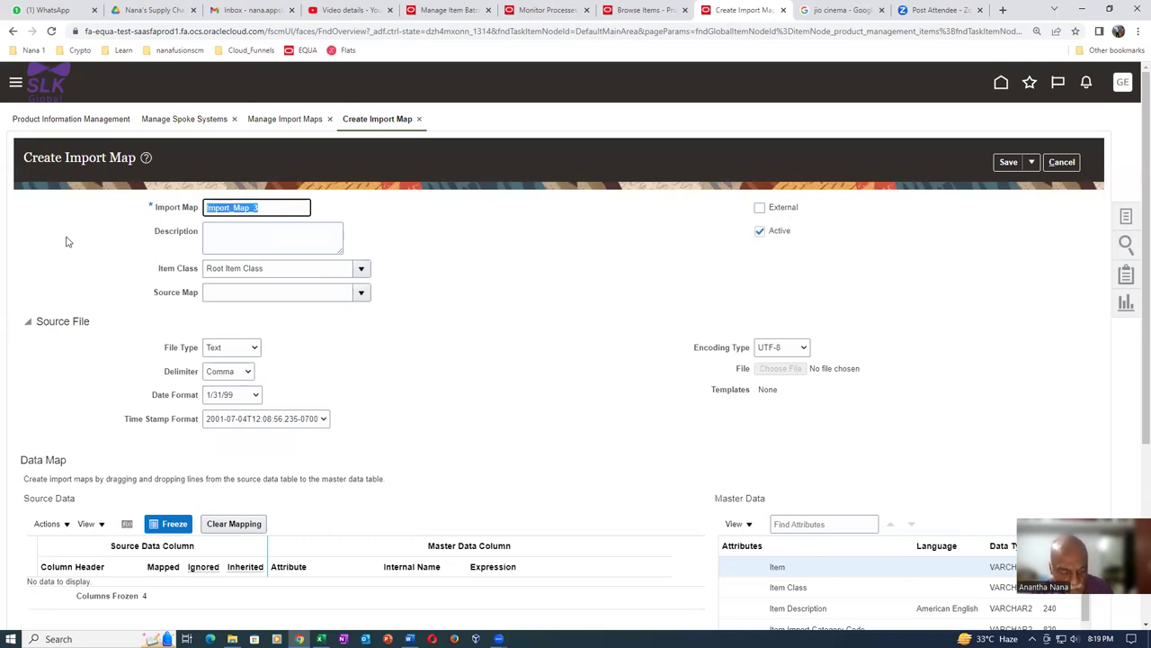
{"action": "left_click", "coordinate": [220, 235]}
{"action": "key", "text": "ctrl+v"}
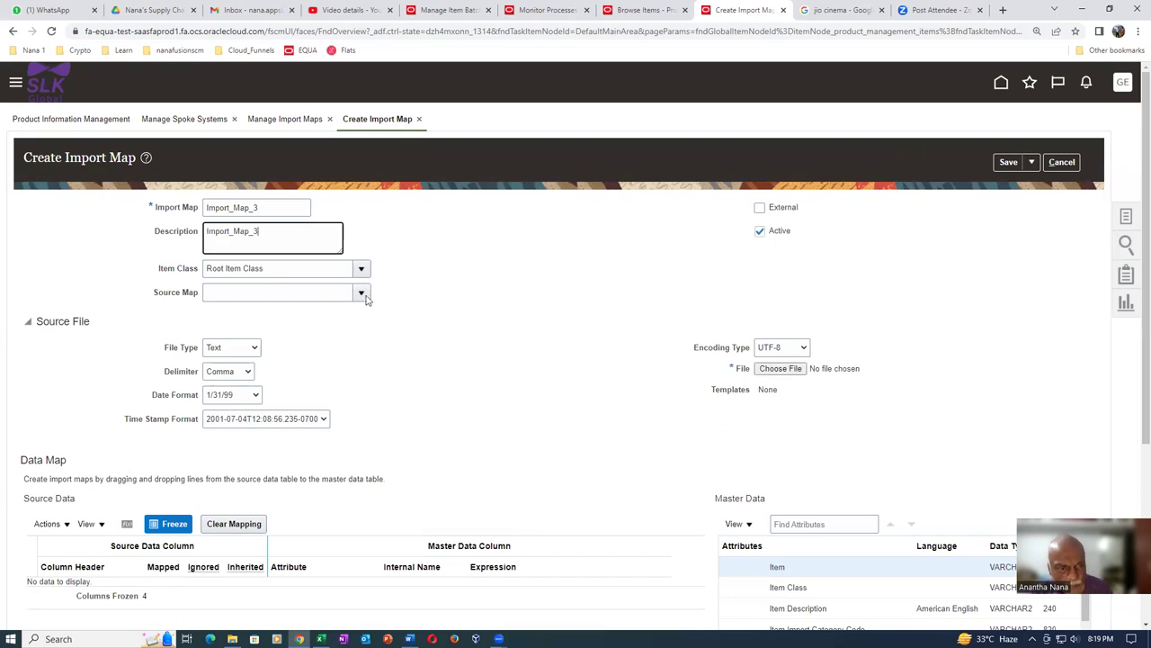
{"action": "scroll", "coordinate": [365, 375], "scroll_direction": "down", "scroll_amount": 1}
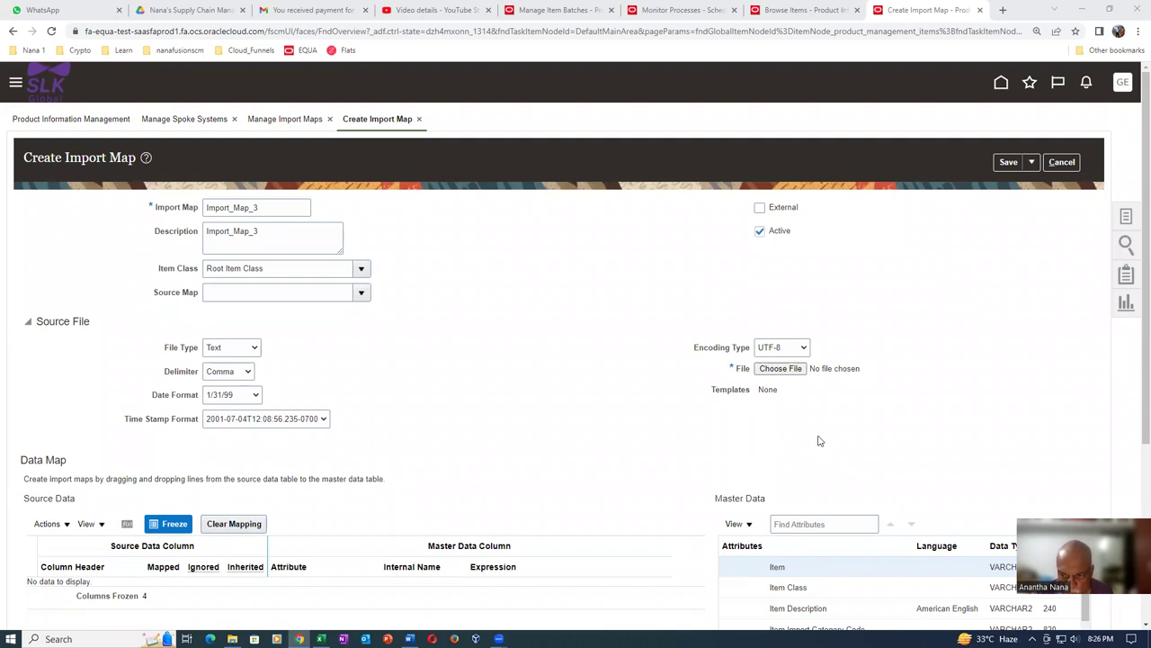
Load Import_Map_3.csv from the Fusion_PDH_Training folder as the import map's source file.
{"action": "left_click", "coordinate": [779, 371]}
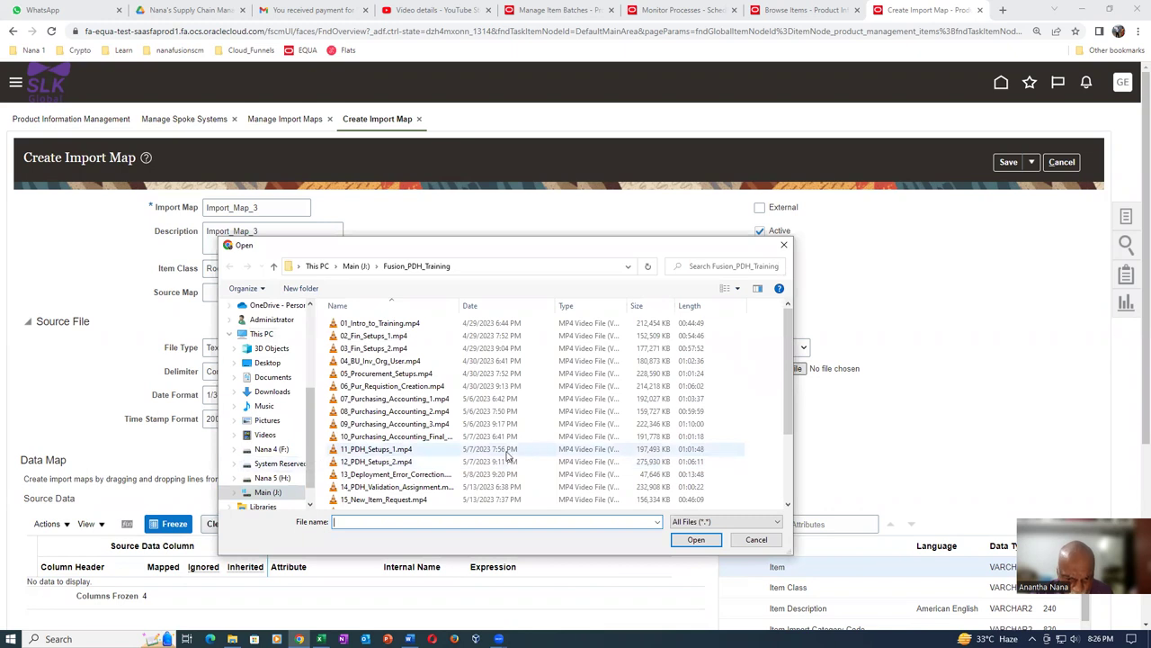
{"action": "scroll", "coordinate": [395, 499], "scroll_direction": "down", "scroll_amount": 3}
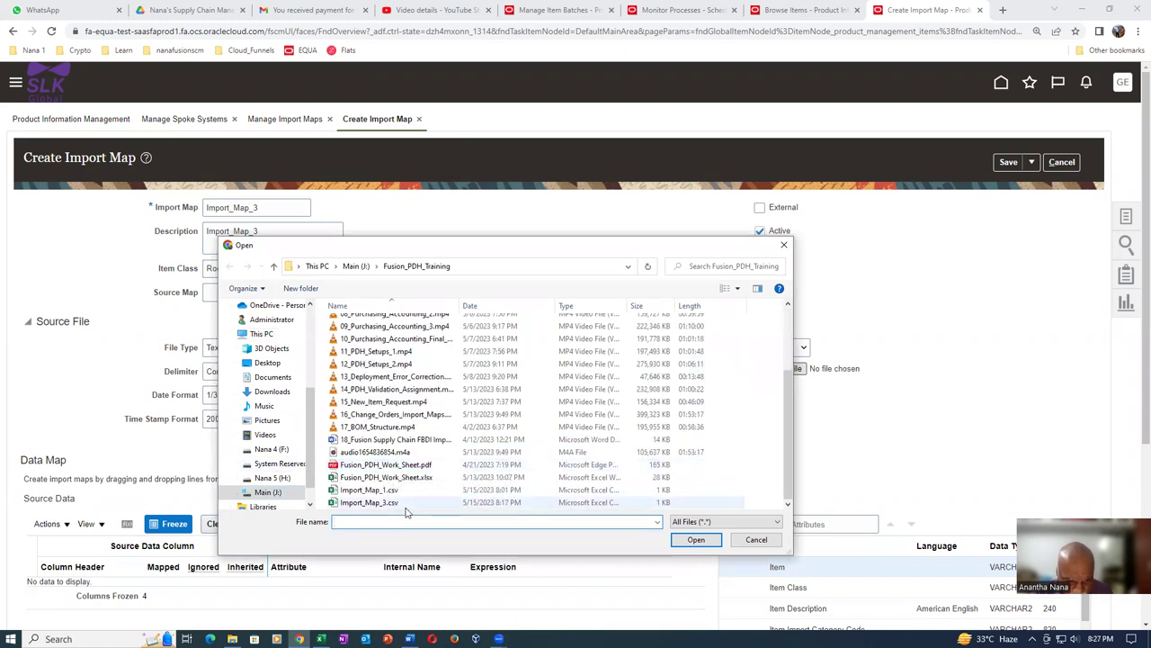
{"action": "left_click", "coordinate": [378, 503]}
{"action": "left_click", "coordinate": [701, 542]}
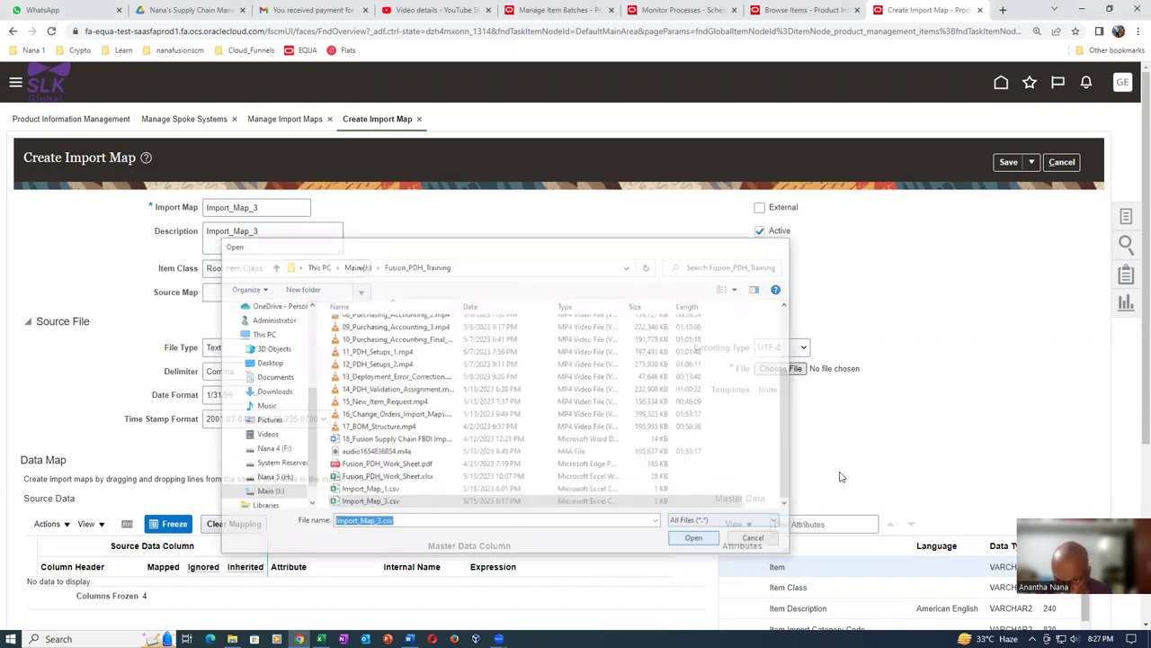
Map the Transaction Type source column to the Transaction Type attribute under Item Main in the master data.
{"action": "scroll", "coordinate": [219, 462], "scroll_direction": "down", "scroll_amount": 2}
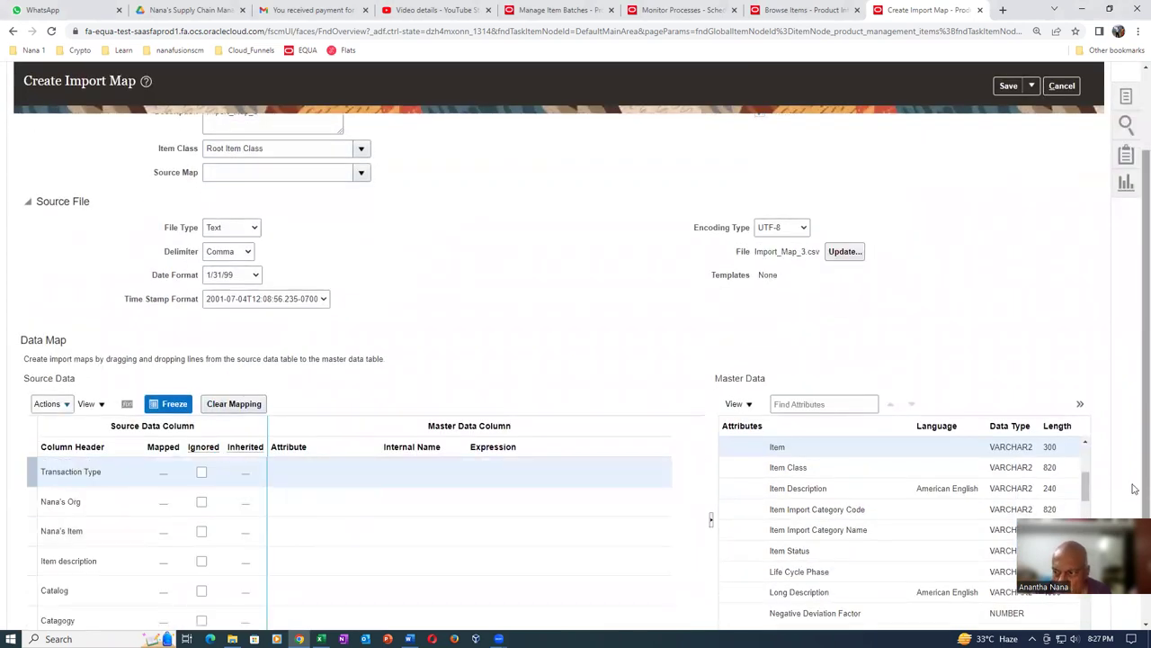
{"action": "scroll", "coordinate": [1135, 463], "scroll_direction": "down", "scroll_amount": 1}
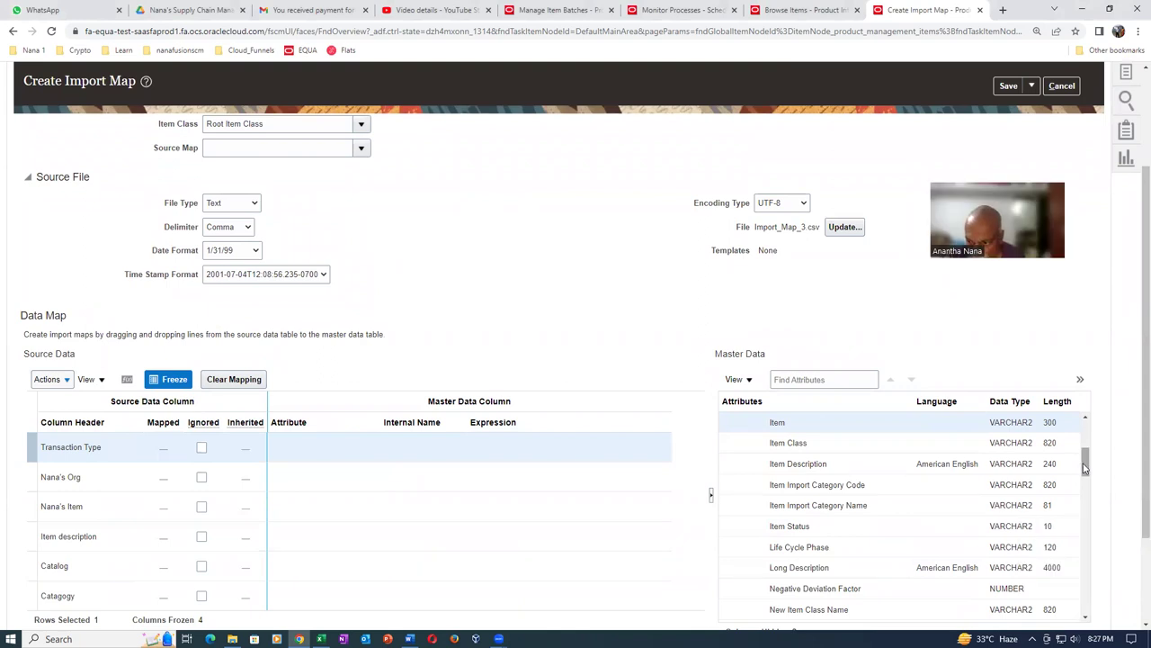
{"action": "scroll", "coordinate": [746, 465], "scroll_direction": "up", "scroll_amount": 5}
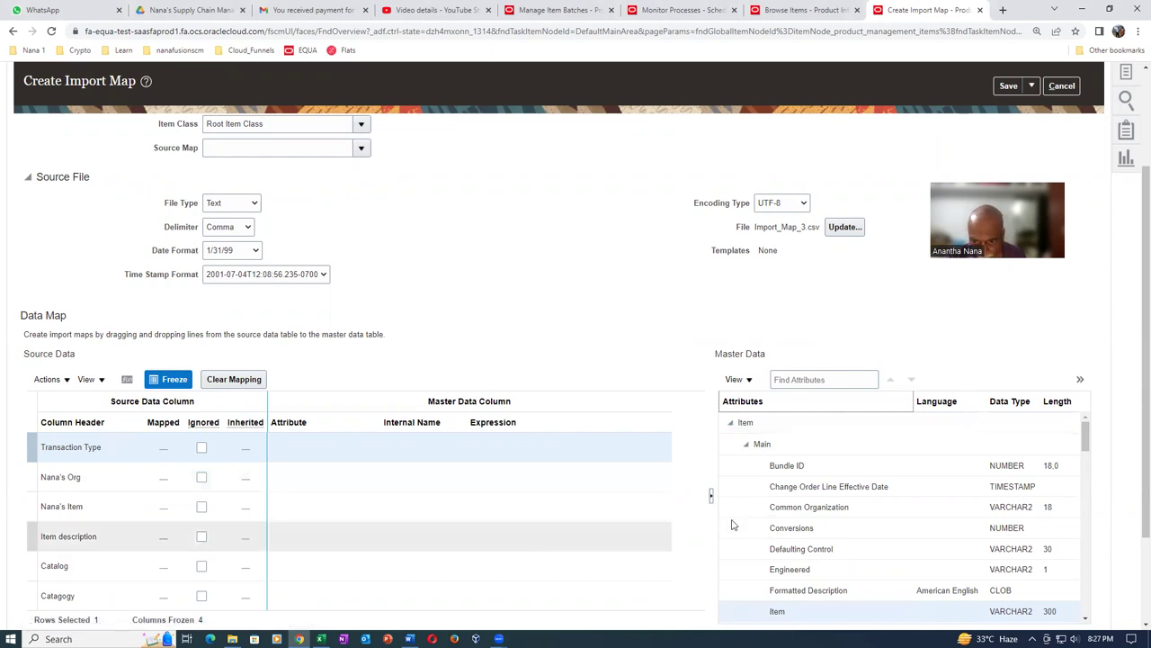
{"action": "scroll", "coordinate": [858, 496], "scroll_direction": "down", "scroll_amount": 5}
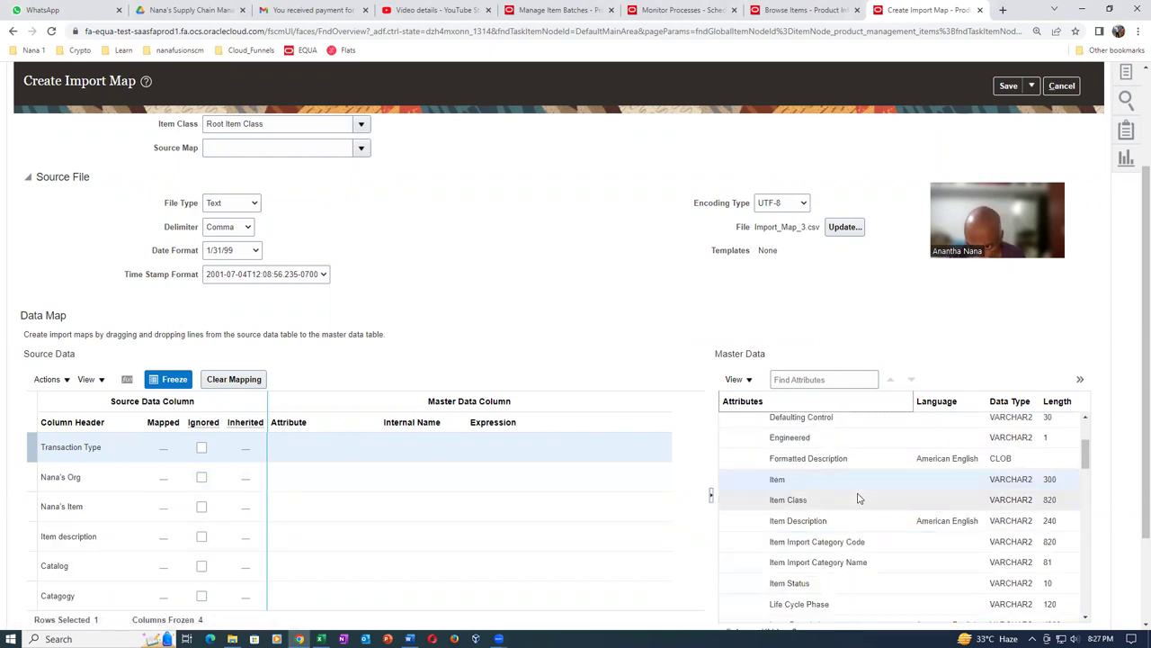
{"action": "scroll", "coordinate": [858, 497], "scroll_direction": "down", "scroll_amount": 5}
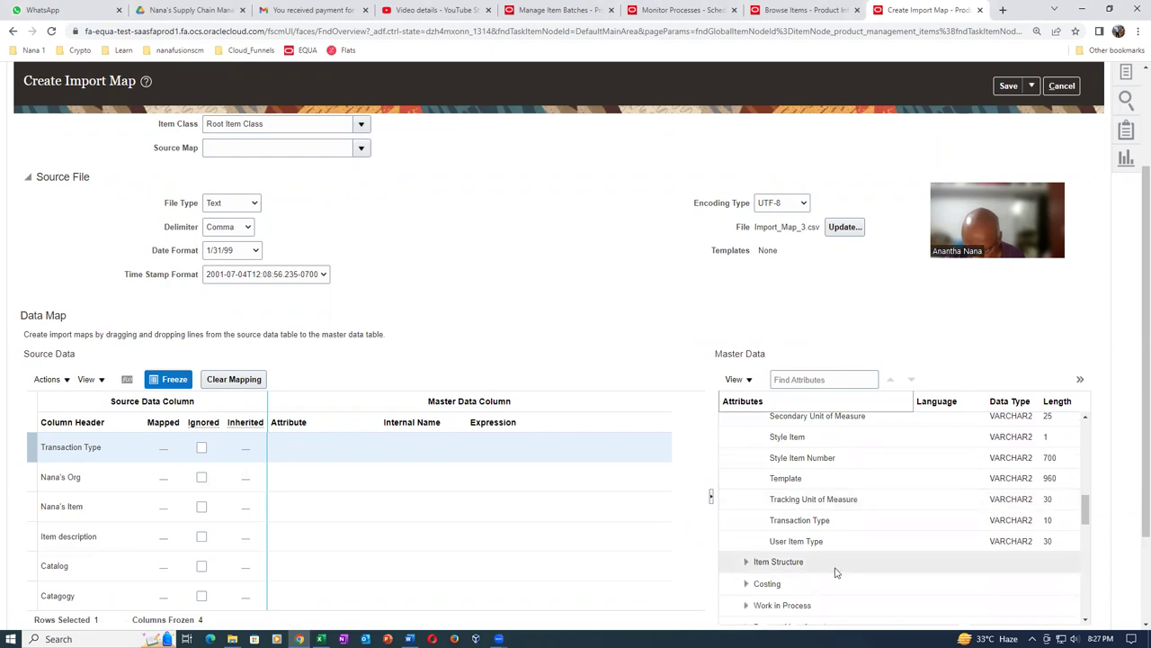
{"action": "left_click", "coordinate": [871, 520]}
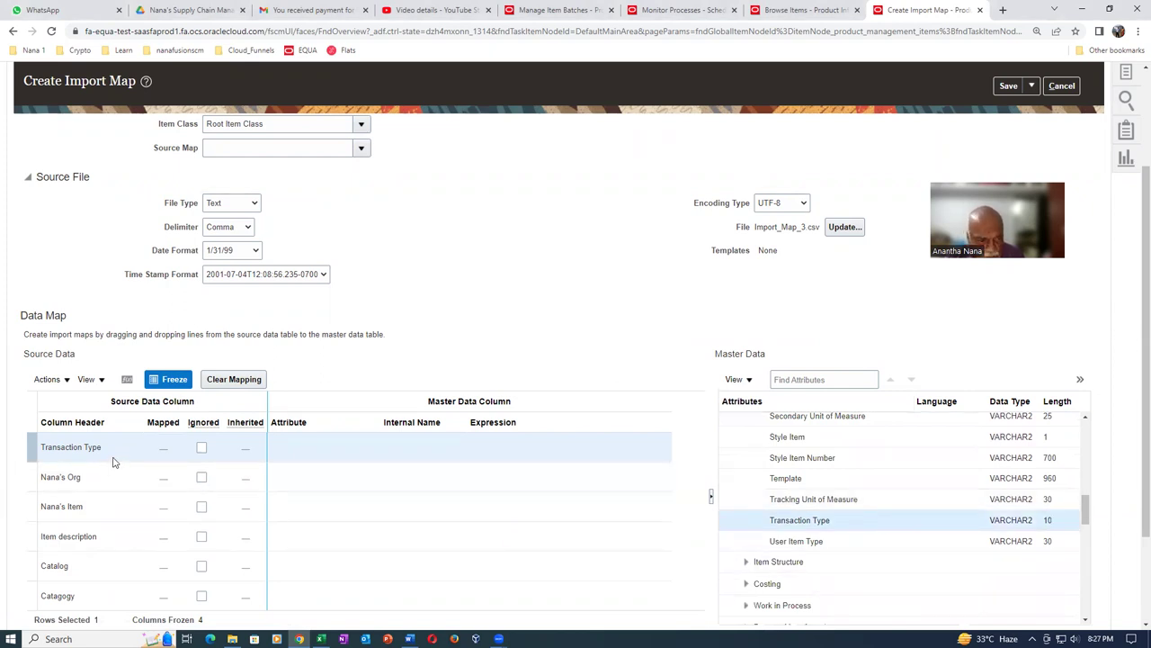
{"action": "left_click_drag", "start_coordinate": [115, 453], "coordinate": [850, 522]}
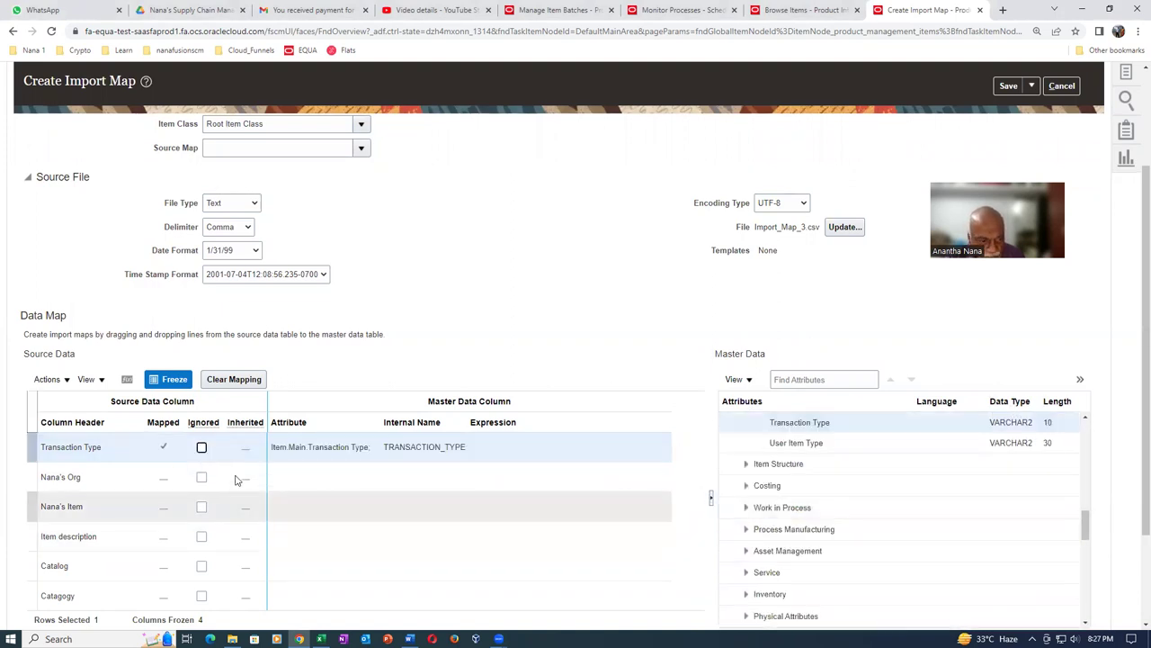
Map the organization source column to the Organization attribute under Item Main in the master data.
{"action": "left_click", "coordinate": [101, 486]}
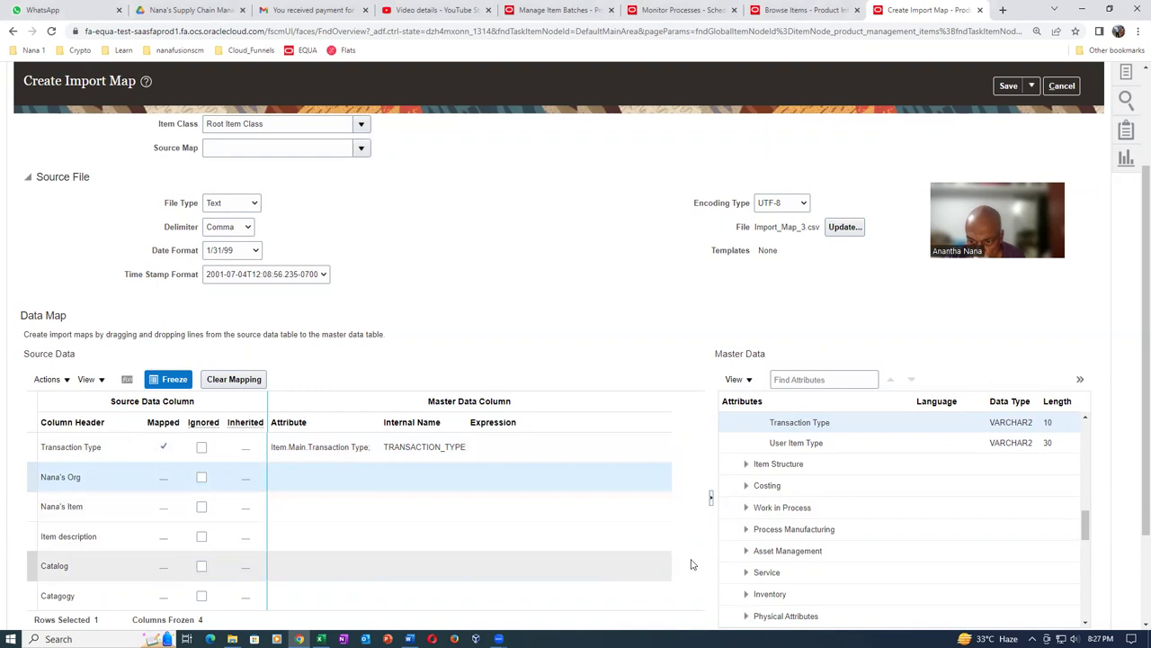
{"action": "scroll", "coordinate": [887, 503], "scroll_direction": "up", "scroll_amount": 2}
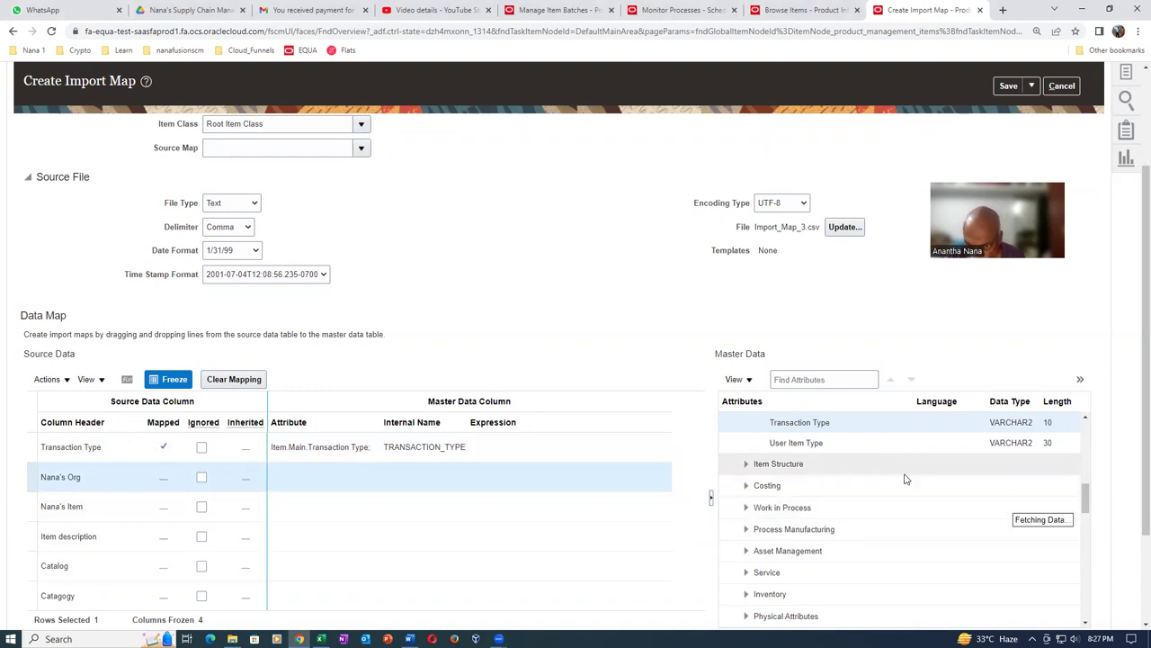
{"action": "scroll", "coordinate": [905, 480], "scroll_direction": "up", "scroll_amount": 6}
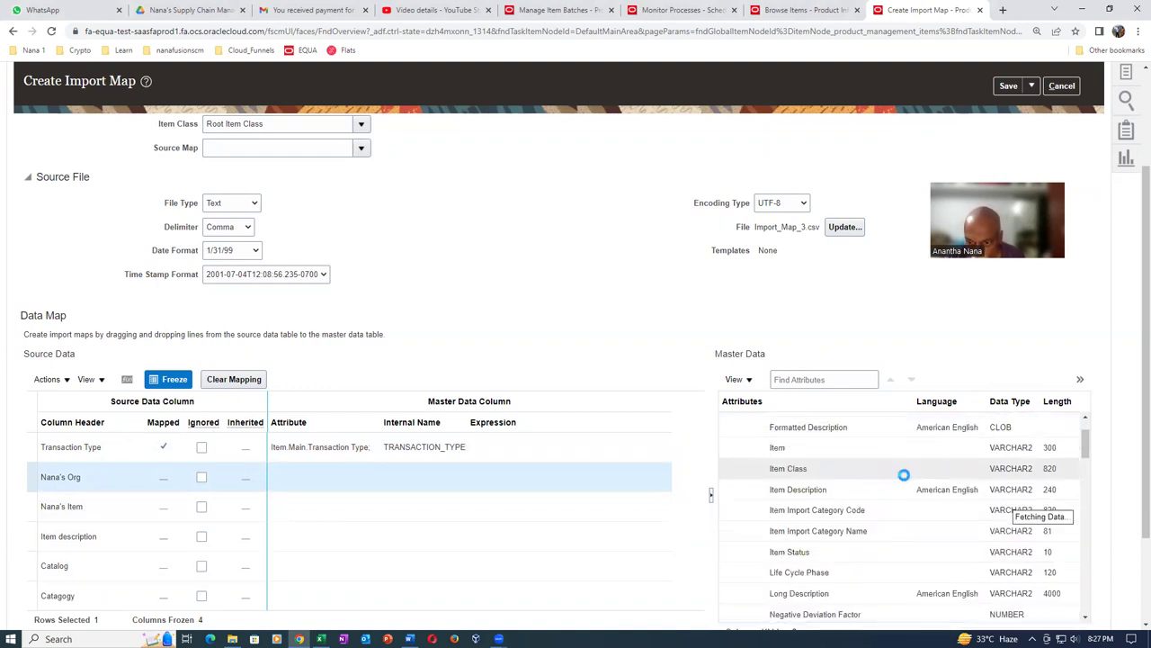
{"action": "scroll", "coordinate": [905, 477], "scroll_direction": "up", "scroll_amount": 2}
{"action": "scroll", "coordinate": [1135, 551], "scroll_direction": "down", "scroll_amount": 2}
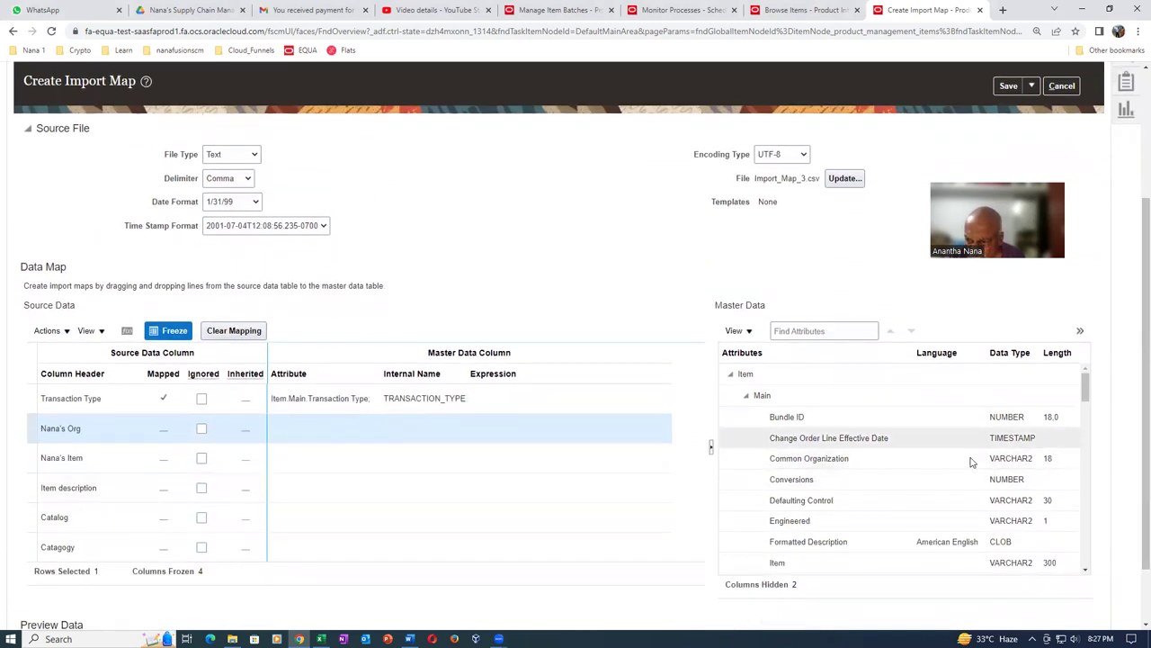
{"action": "scroll", "coordinate": [936, 477], "scroll_direction": "down", "scroll_amount": 1}
{"action": "scroll", "coordinate": [901, 491], "scroll_direction": "down", "scroll_amount": 2}
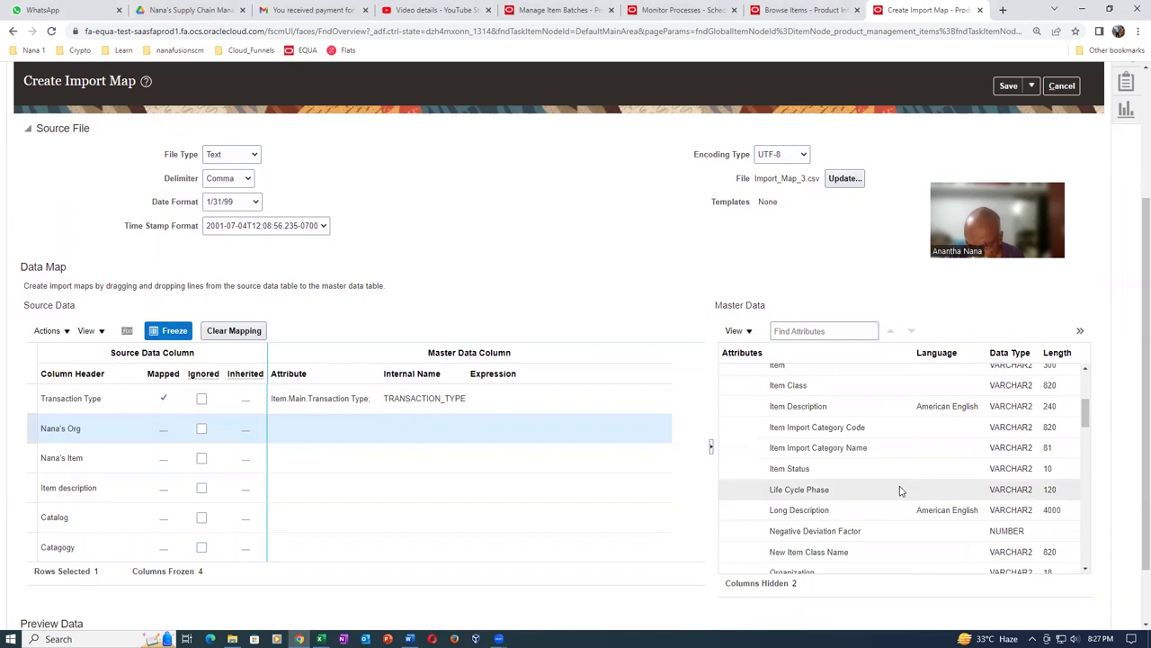
{"action": "scroll", "coordinate": [900, 491], "scroll_direction": "down", "scroll_amount": 1}
{"action": "left_click_drag", "start_coordinate": [876, 507], "coordinate": [753, 505]}
{"action": "left_click", "coordinate": [89, 434]}
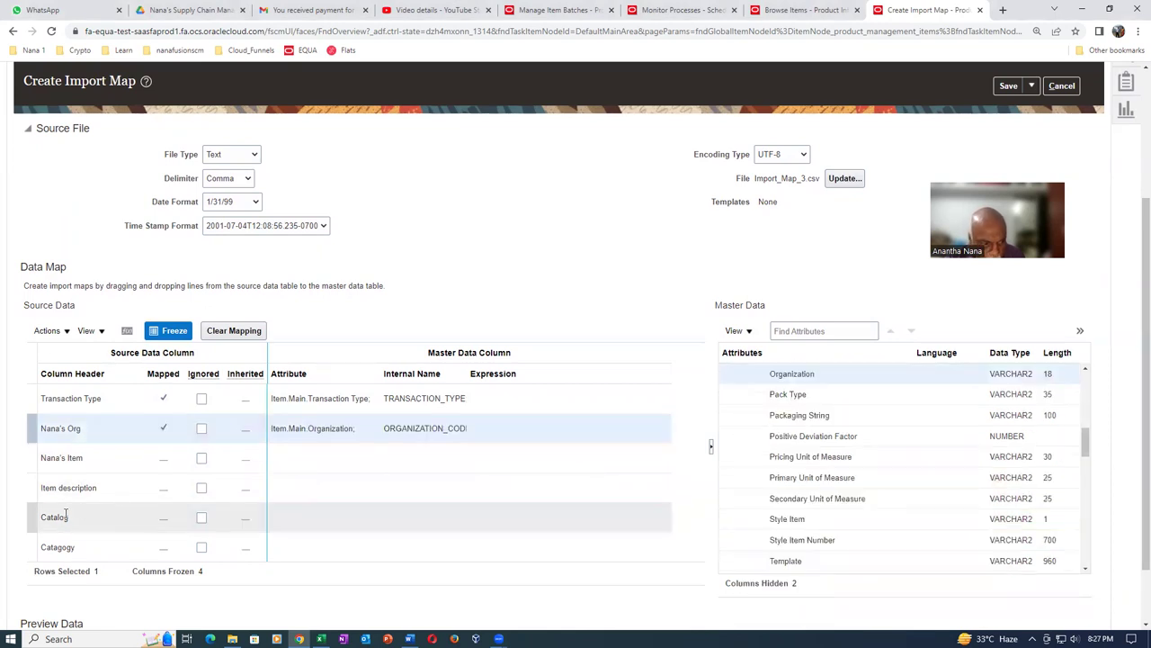
Map the item number source column, just below the organization column, to the Item attribute under Item Main.
{"action": "left_click_drag", "start_coordinate": [107, 468], "coordinate": [916, 448]}
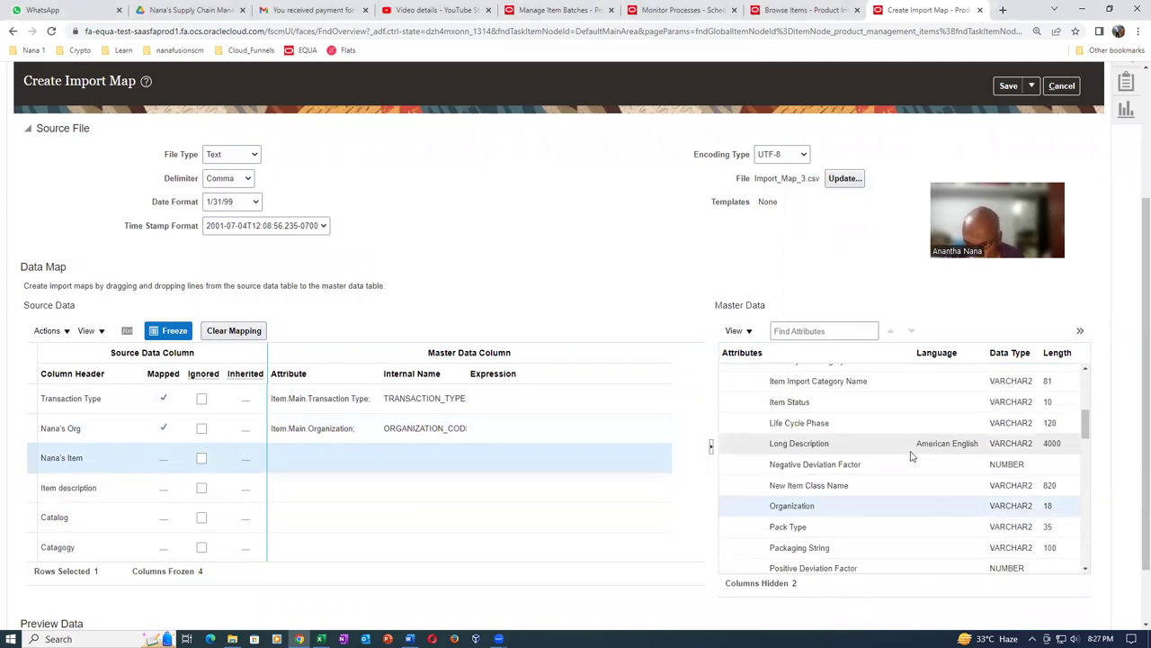
{"action": "scroll", "coordinate": [910, 456], "scroll_direction": "up", "scroll_amount": 3}
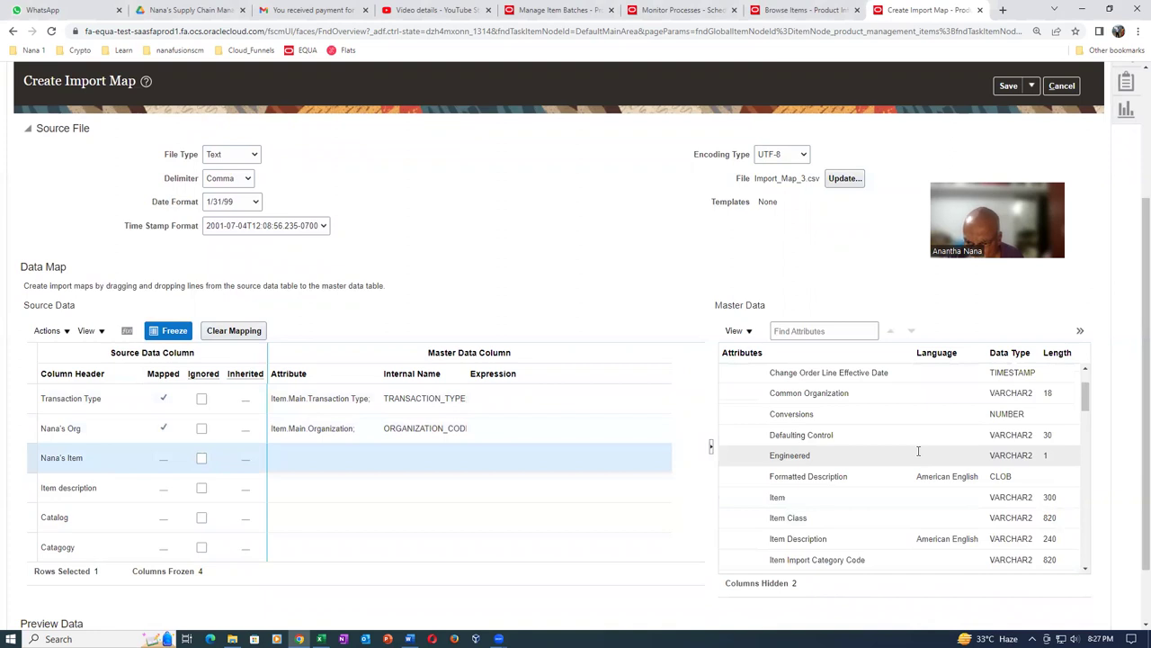
{"action": "left_click", "coordinate": [864, 500]}
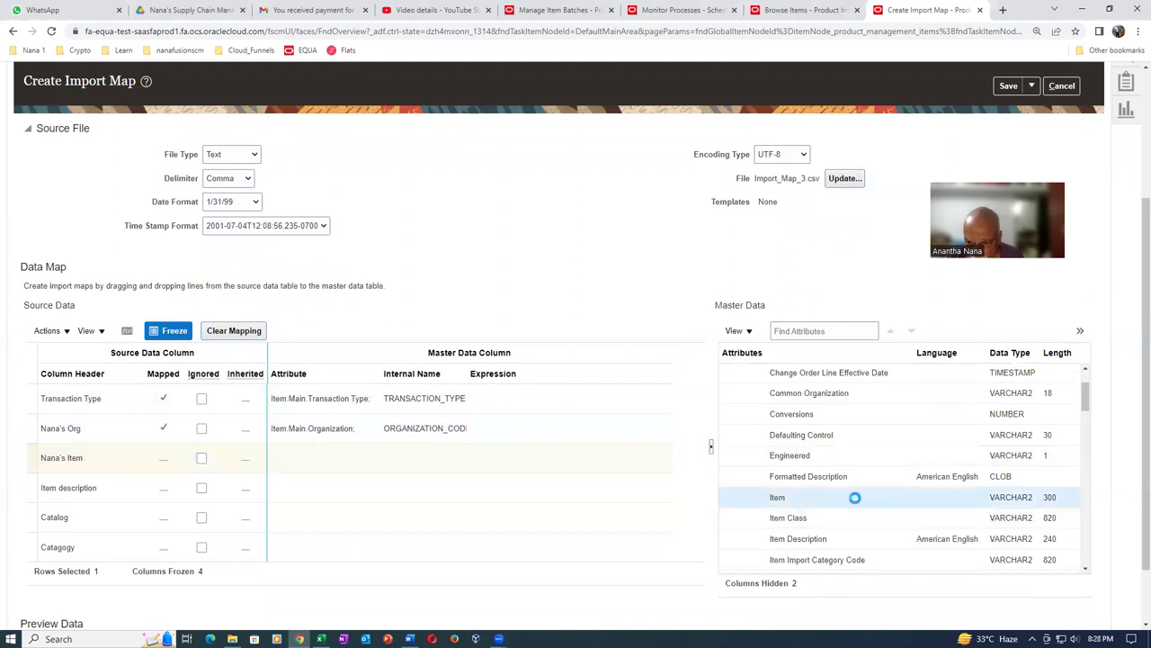
{"action": "left_click", "coordinate": [93, 463]}
{"action": "left_click_drag", "start_coordinate": [138, 466], "coordinate": [773, 501]}
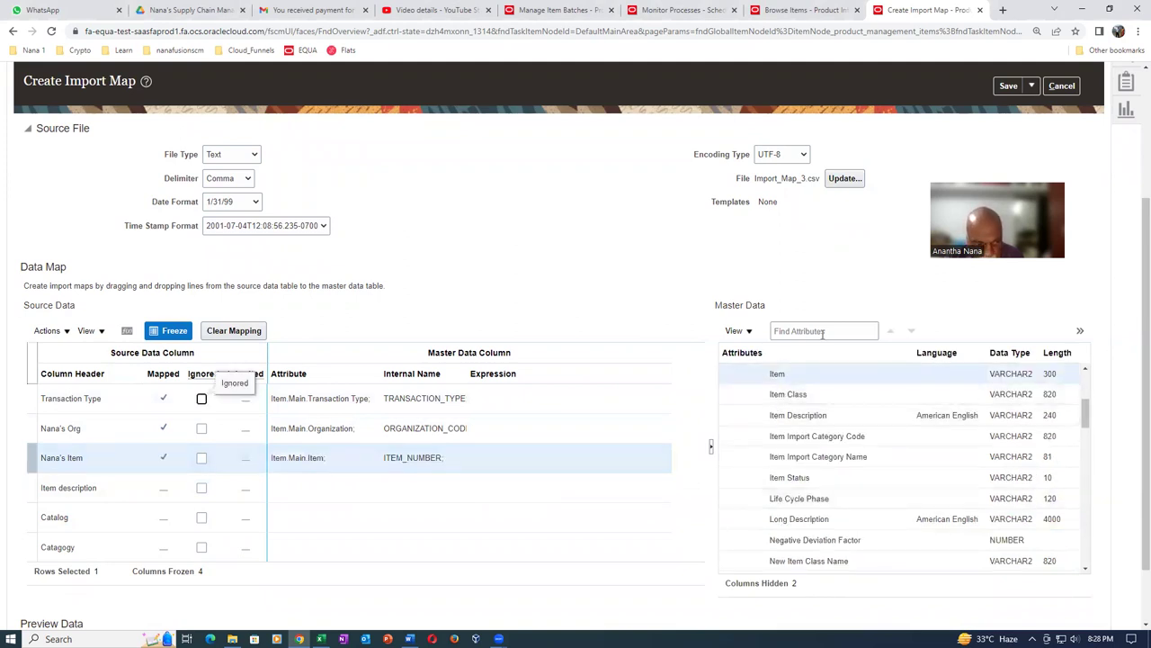
Map the Item description source column to the American English Item Description attribute under Item Main.
{"action": "left_click", "coordinate": [99, 487]}
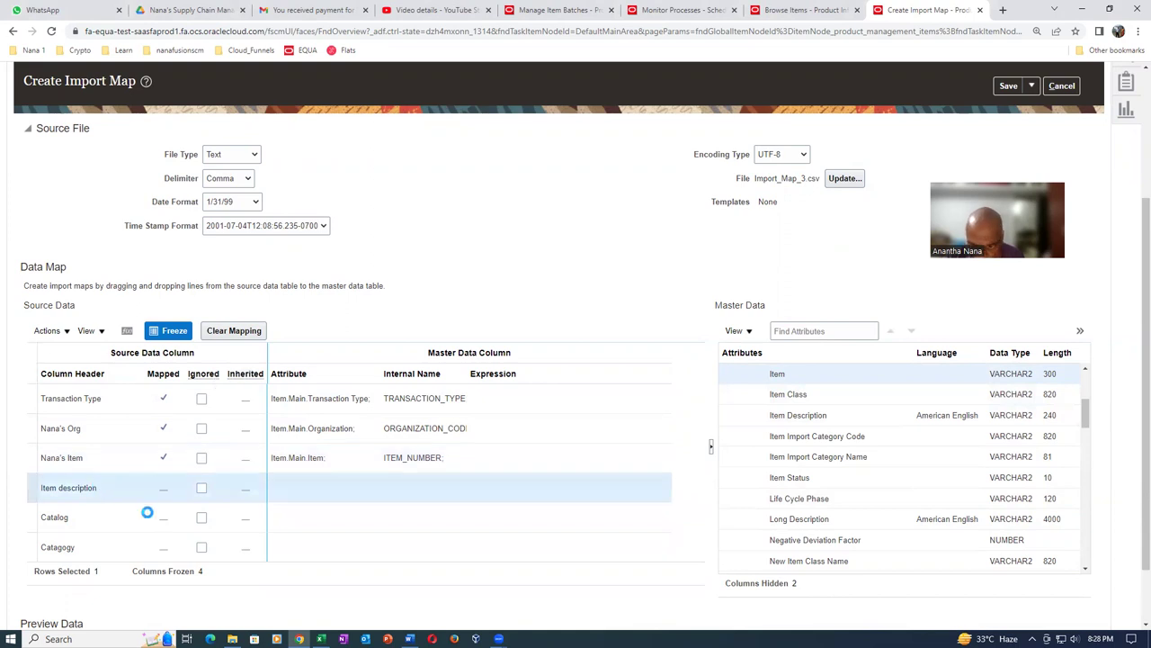
{"action": "left_click", "coordinate": [828, 415]}
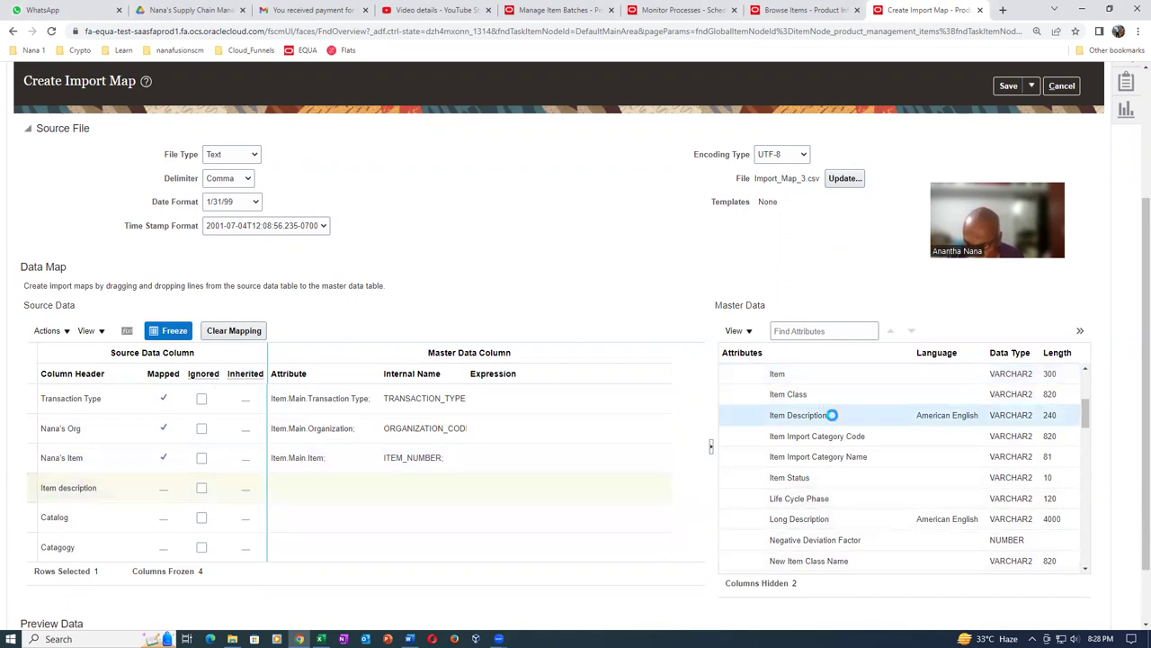
{"action": "left_click", "coordinate": [106, 488]}
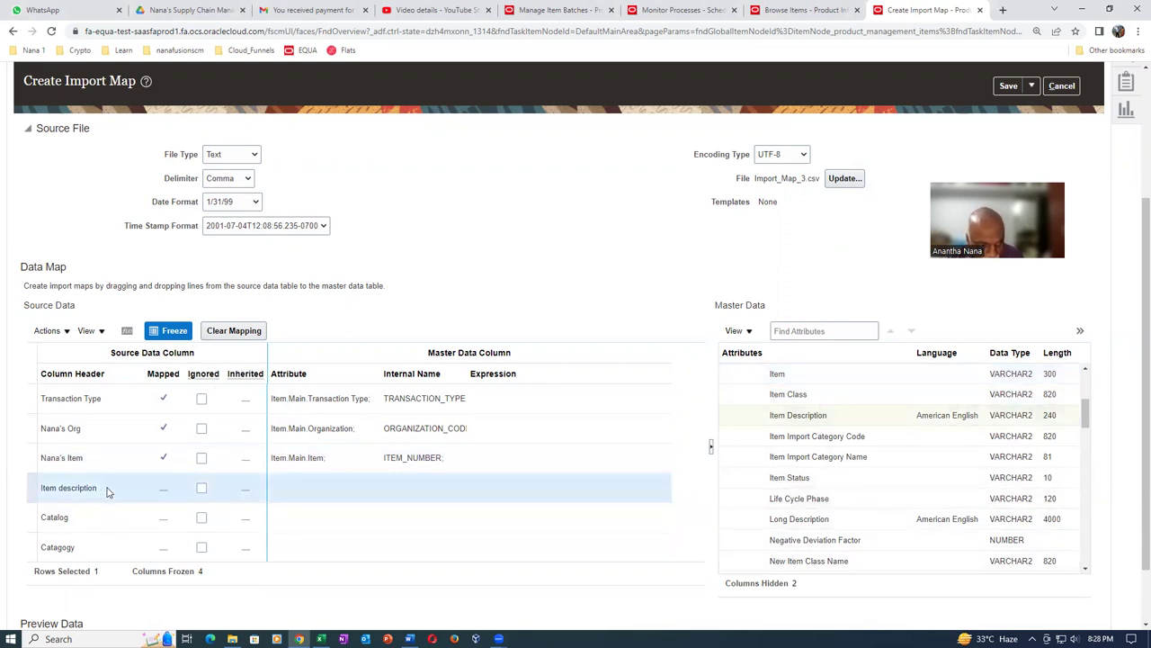
{"action": "left_click_drag", "start_coordinate": [126, 497], "coordinate": [827, 417]}
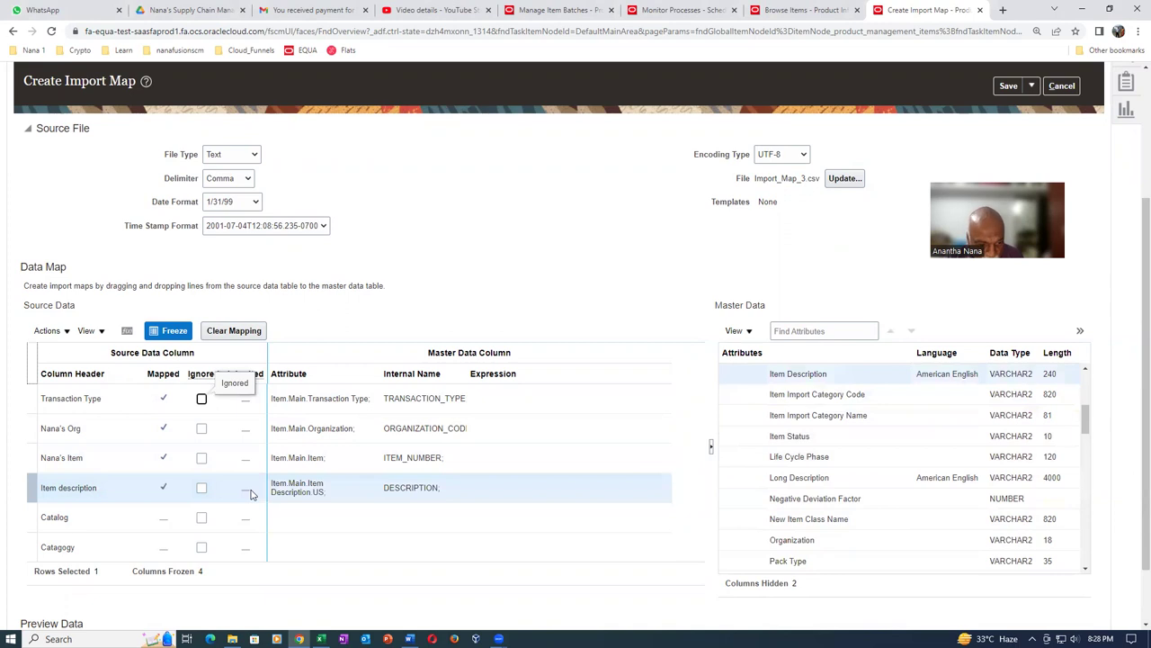
Collapse the Item attribute group and map the Catalog source column to the Catalog attribute under Item Categories.
{"action": "left_click", "coordinate": [116, 518]}
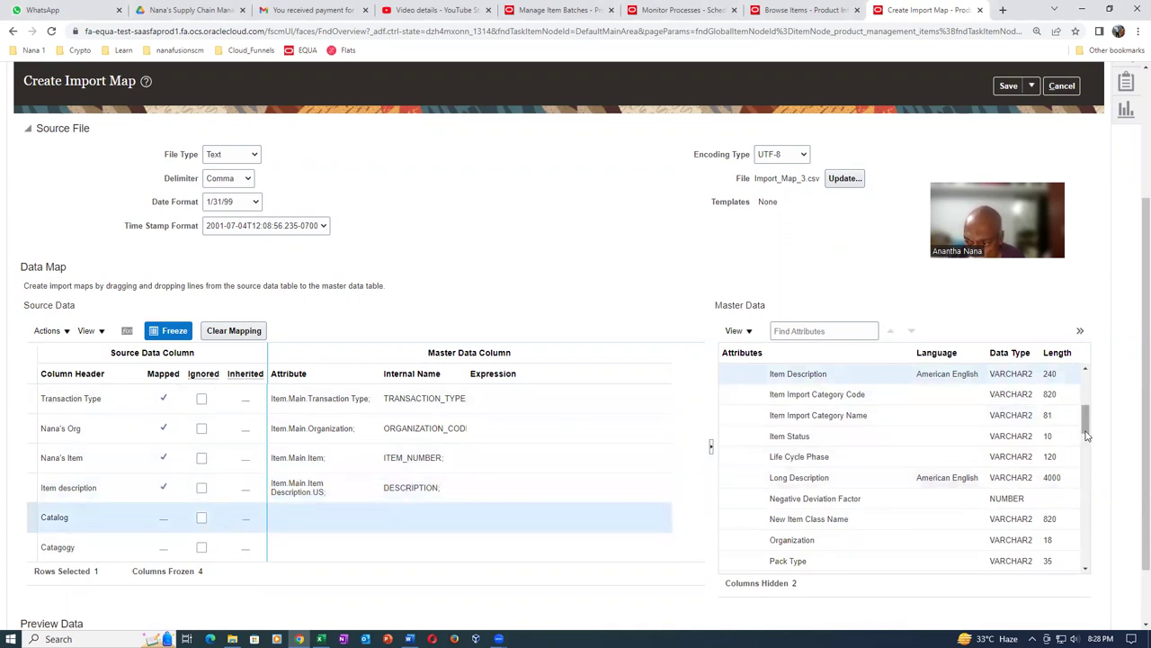
{"action": "left_click_drag", "start_coordinate": [1086, 419], "coordinate": [1089, 391]}
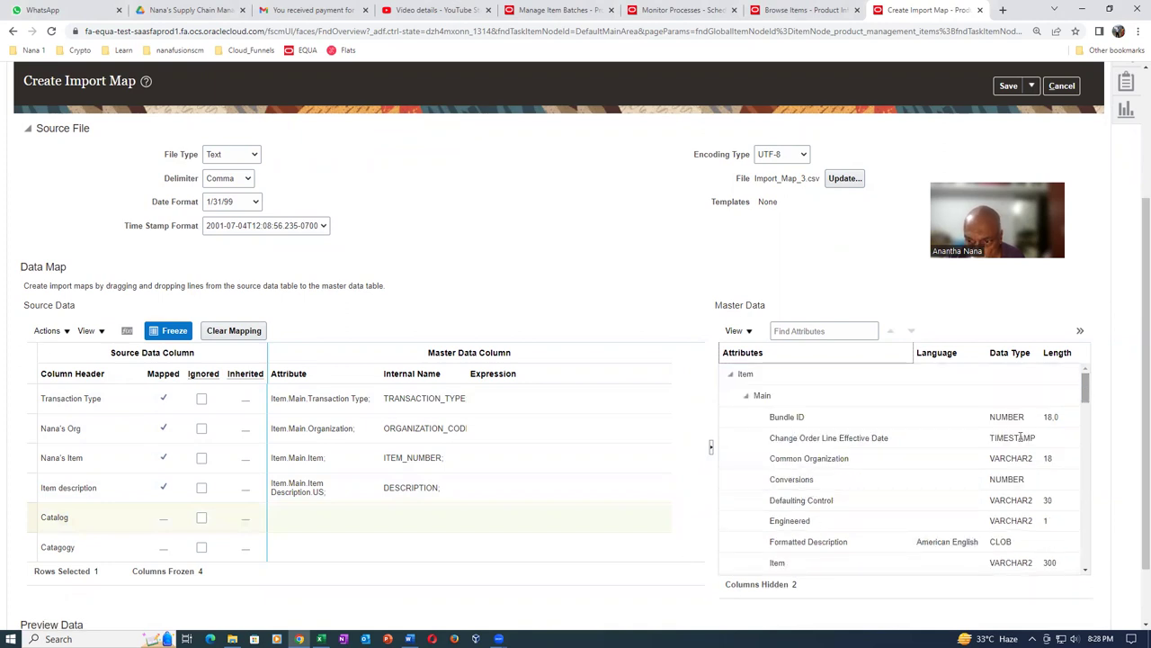
{"action": "left_click", "coordinate": [734, 373]}
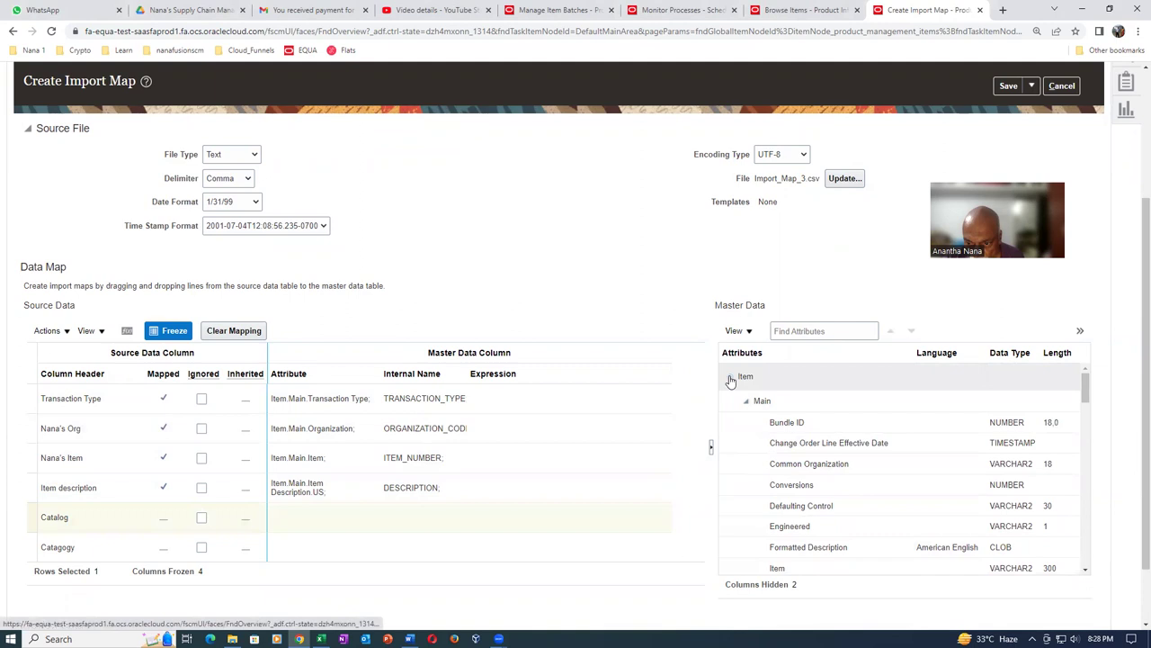
{"action": "left_click", "coordinate": [730, 380]}
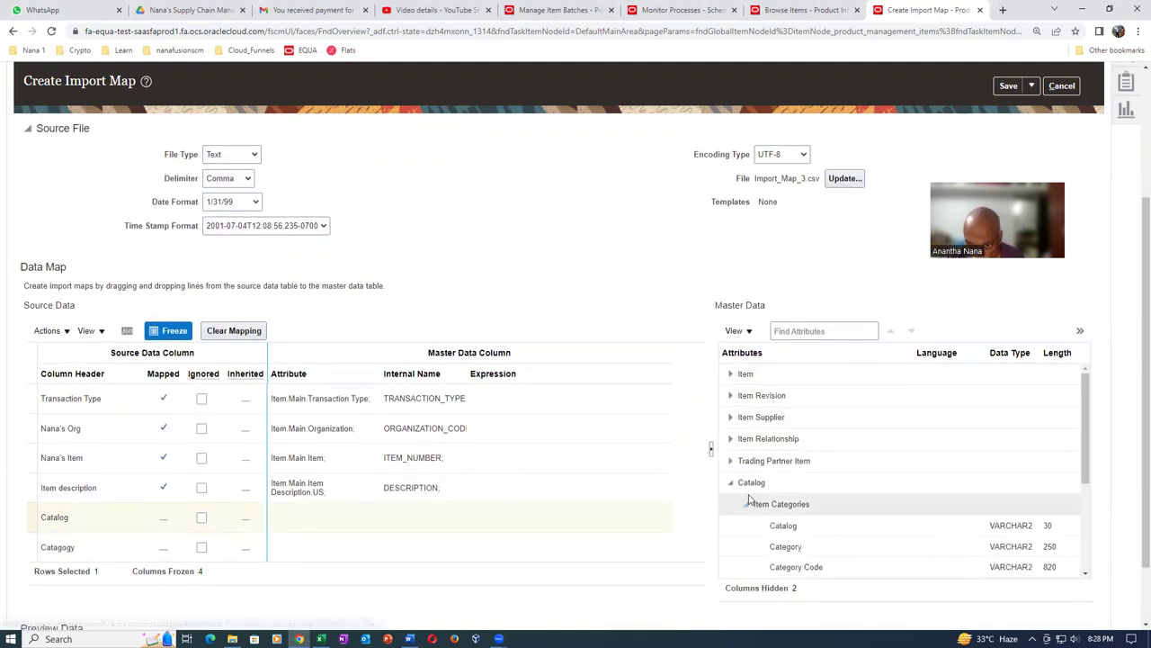
{"action": "left_click", "coordinate": [816, 524]}
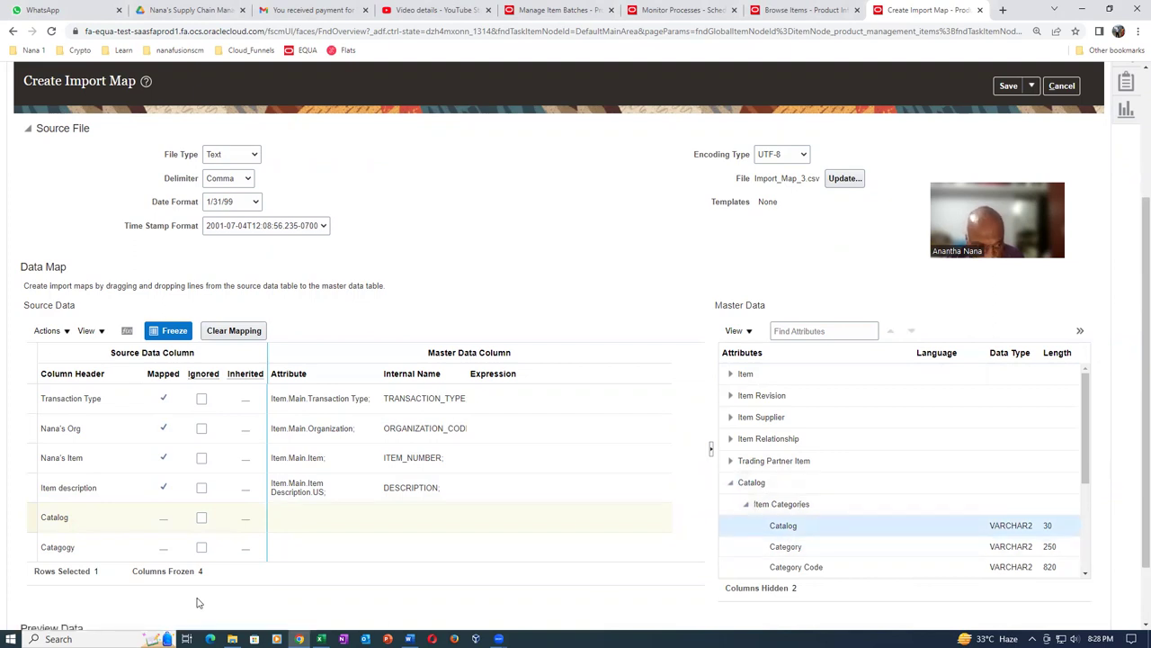
{"action": "left_click", "coordinate": [77, 525]}
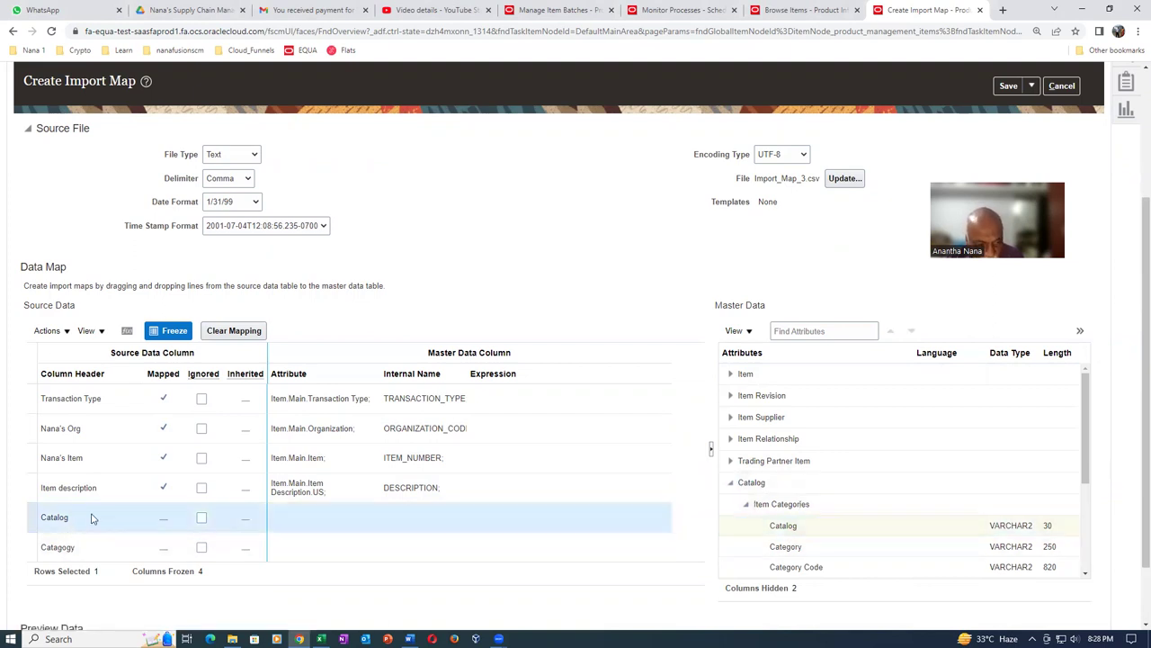
{"action": "left_click_drag", "start_coordinate": [97, 520], "coordinate": [778, 522]}
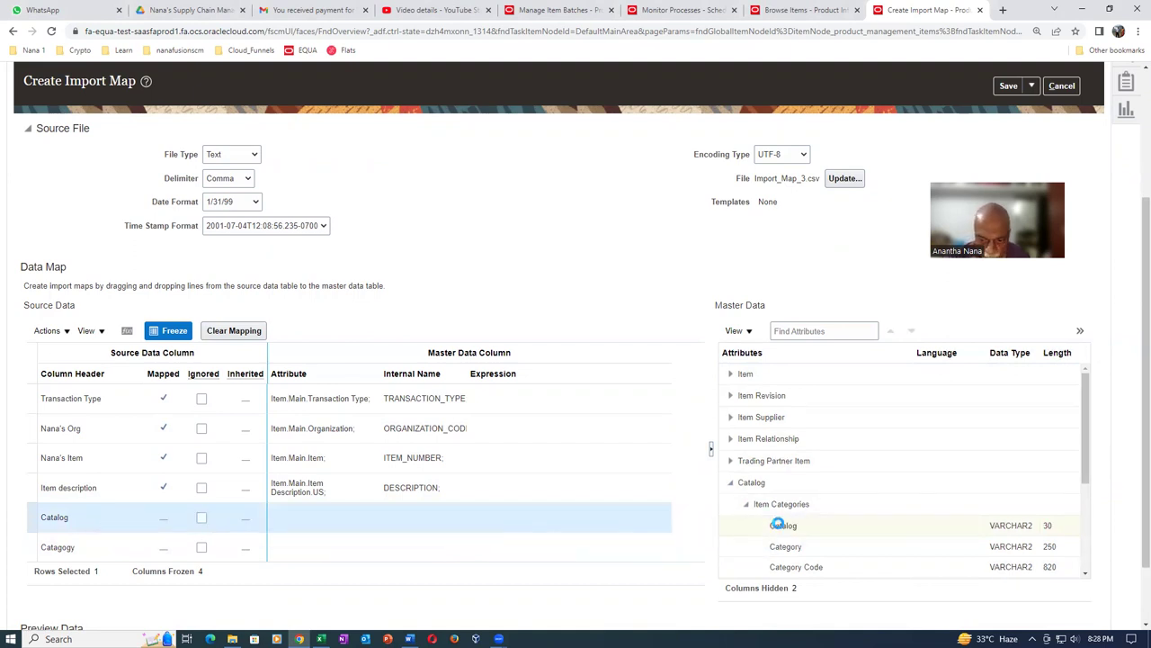
Map the Catagogy source column to the Category attribute under Item Categories and save the import map.
{"action": "left_click", "coordinate": [106, 550]}
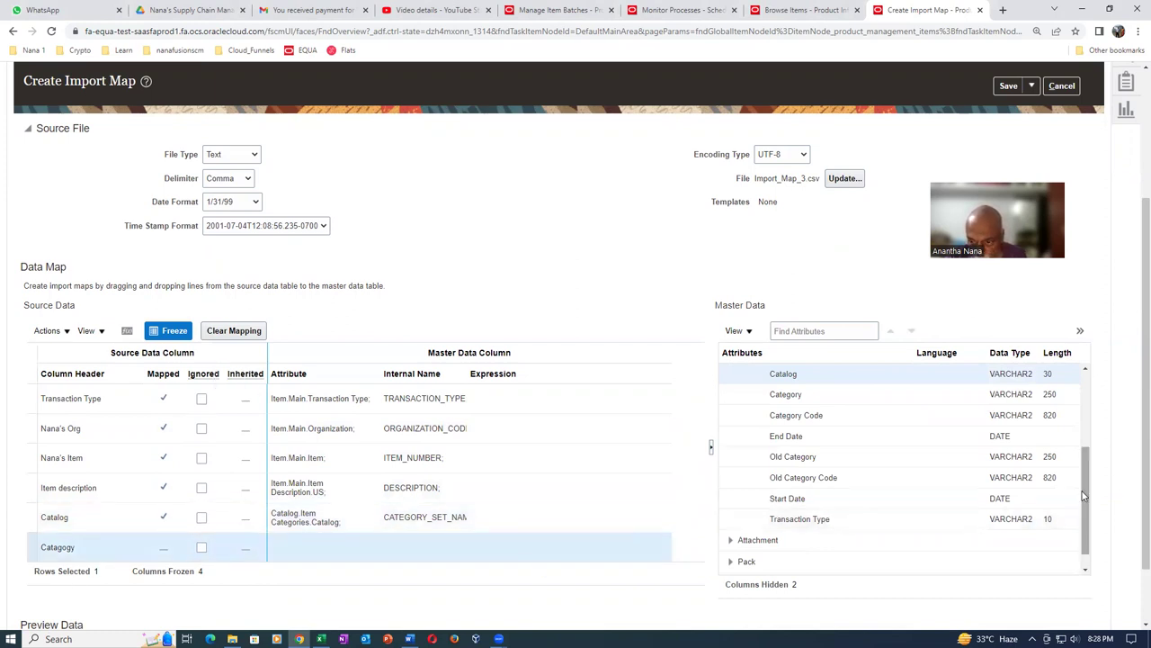
{"action": "mouse_move", "coordinate": [829, 390]}
{"action": "left_mouse_down"}
{"action": "mouse_move", "coordinate": [104, 543]}
{"action": "mouse_move", "coordinate": [502, 490]}
{"action": "mouse_move", "coordinate": [846, 399]}
{"action": "left_mouse_up"}
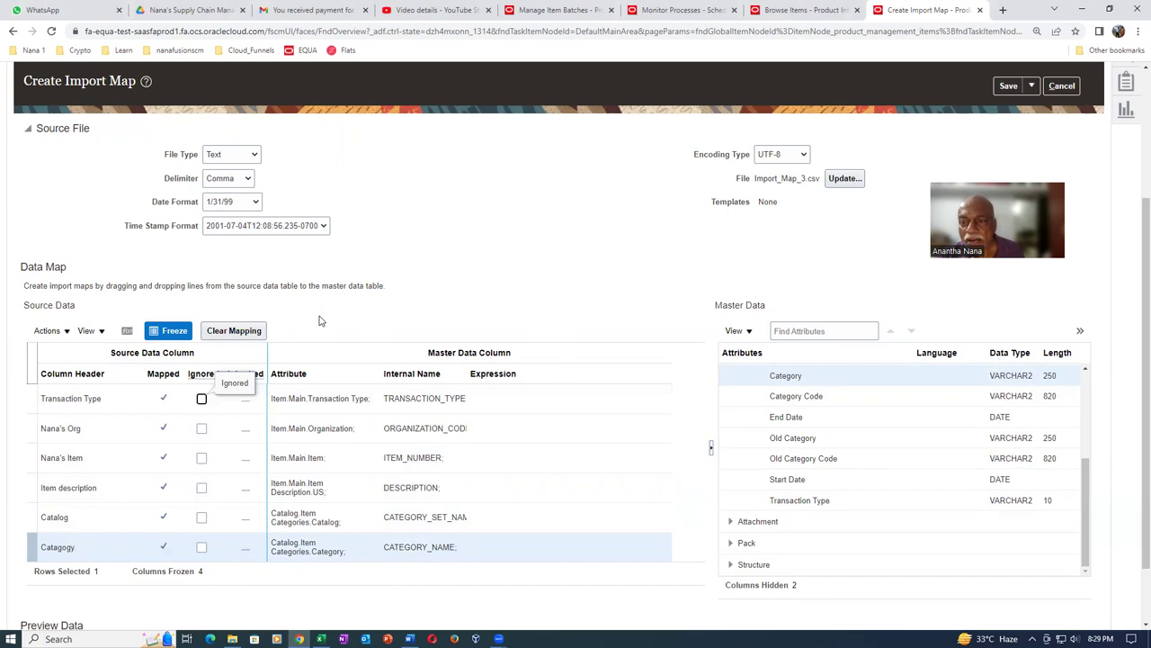
{"action": "left_click", "coordinate": [1008, 85]}
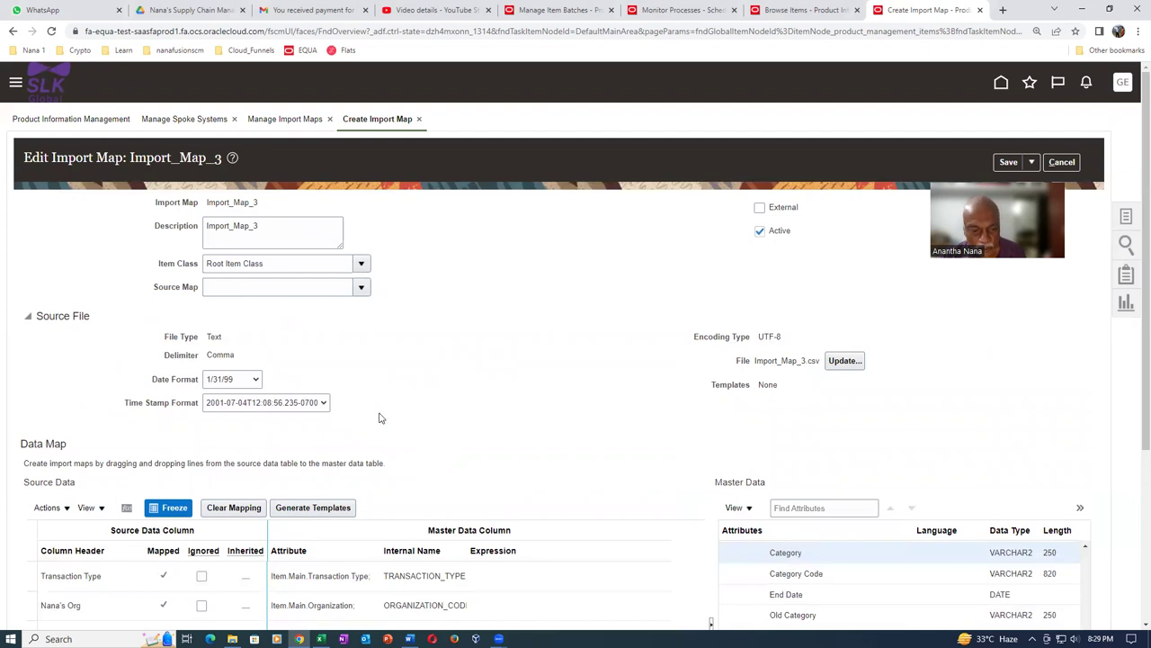
Generate the import map's template for the US American English language.
{"action": "left_click", "coordinate": [313, 507]}
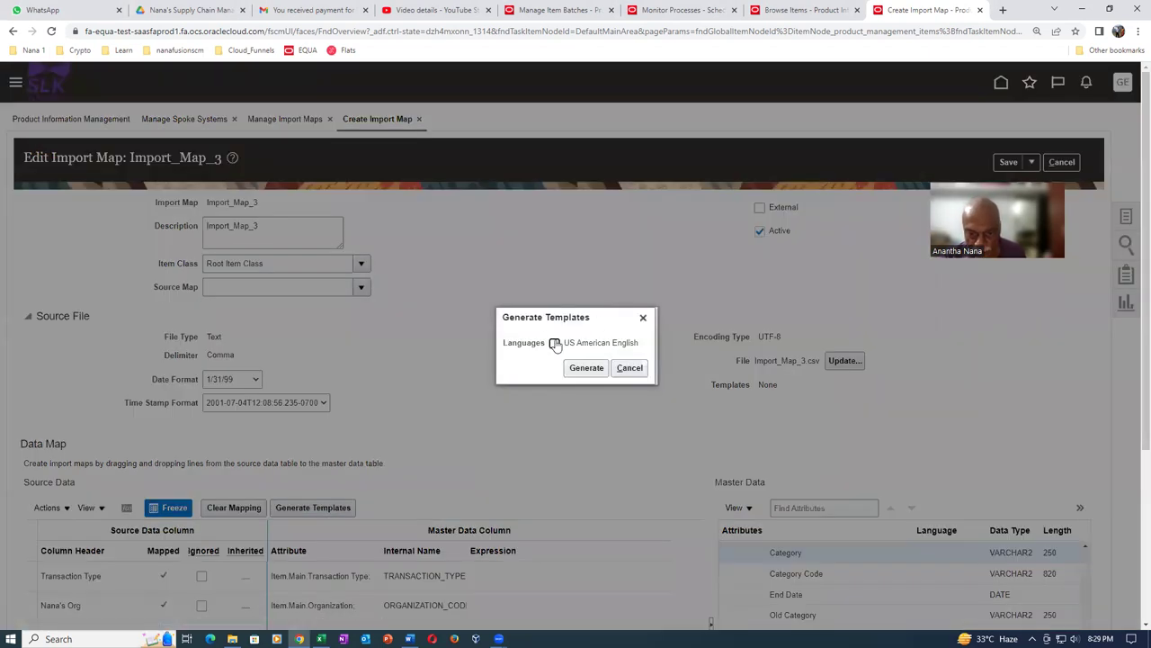
{"action": "left_click", "coordinate": [554, 343]}
{"action": "left_click", "coordinate": [585, 368]}
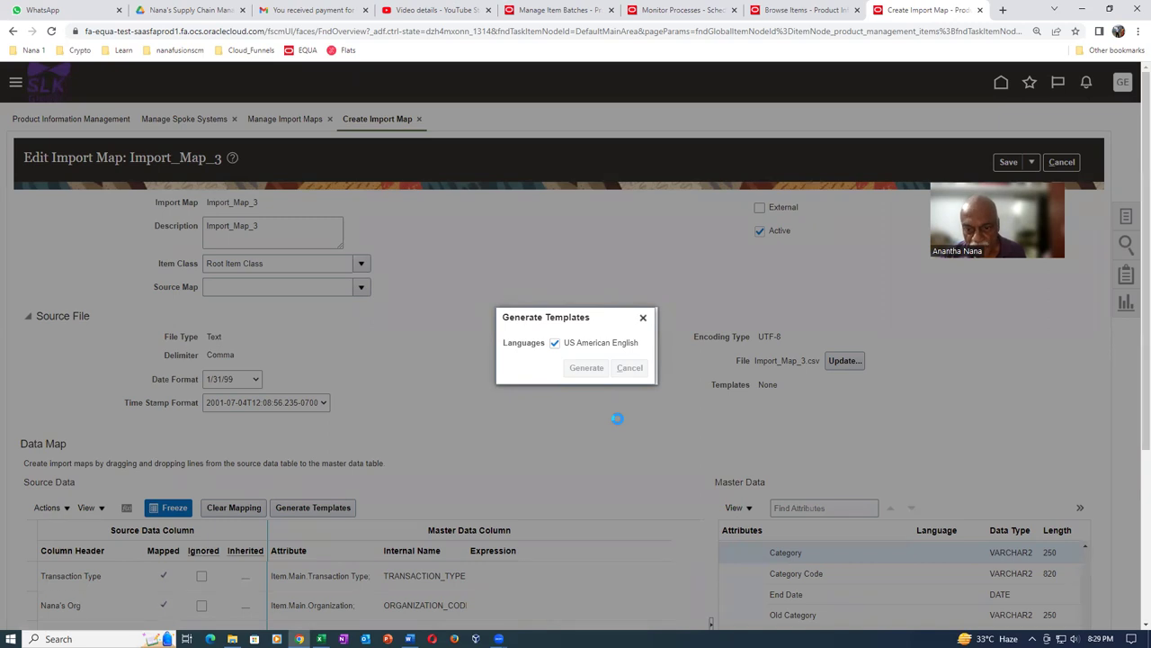
{"action": "left_click", "coordinate": [676, 364]}
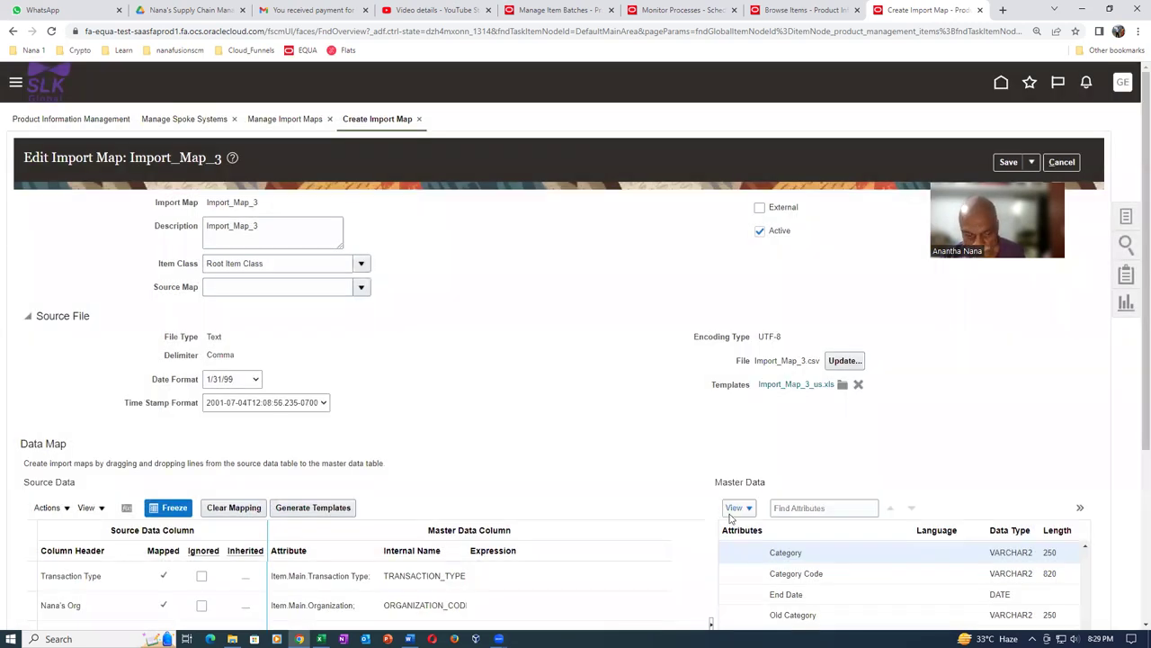
Download the Import_Map_3_us.xls template, open it from the browser downloads in Excel, and close the protected copy.
{"action": "left_click", "coordinate": [810, 387]}
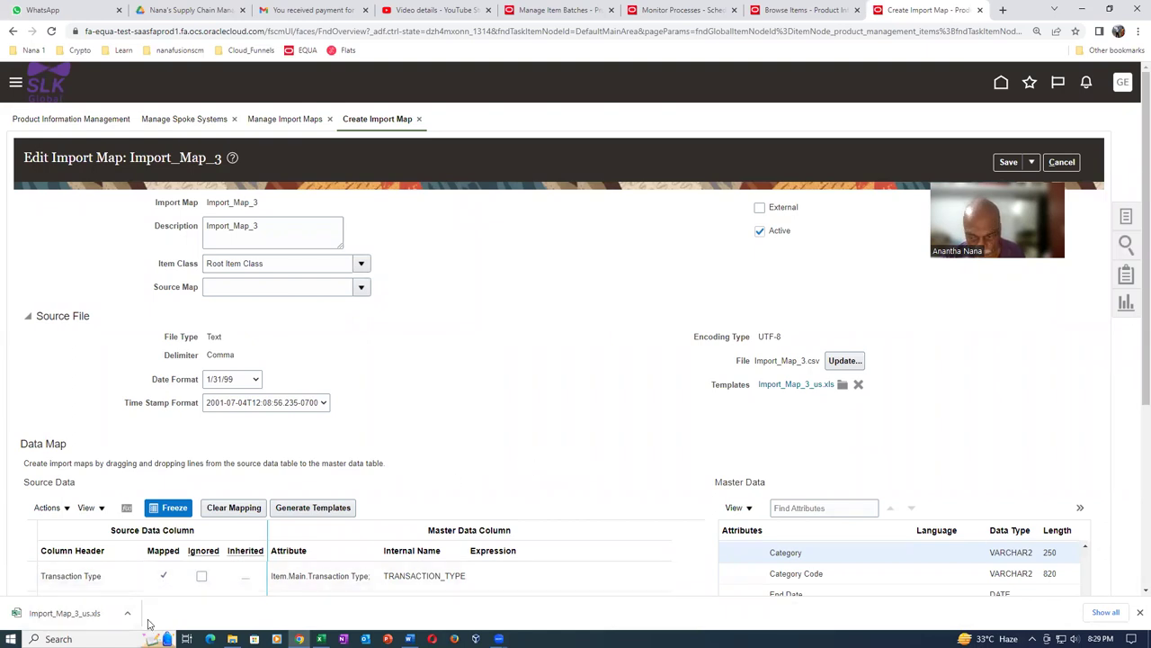
{"action": "left_click", "coordinate": [1118, 618]}
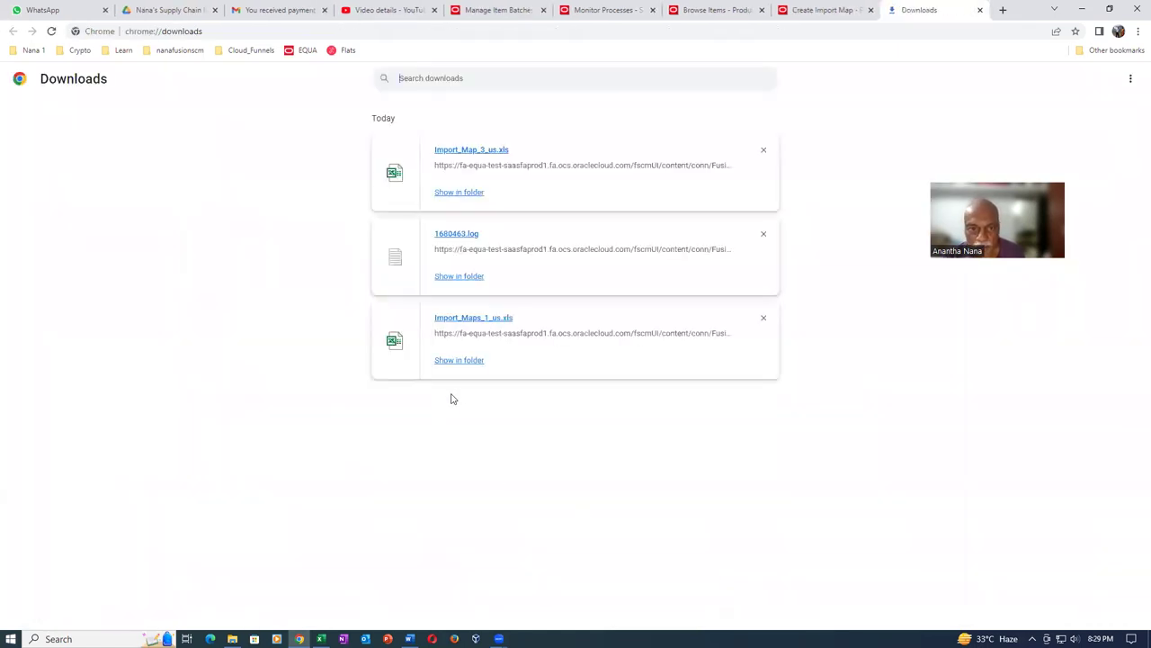
{"action": "key", "text": "alt+Tab"}
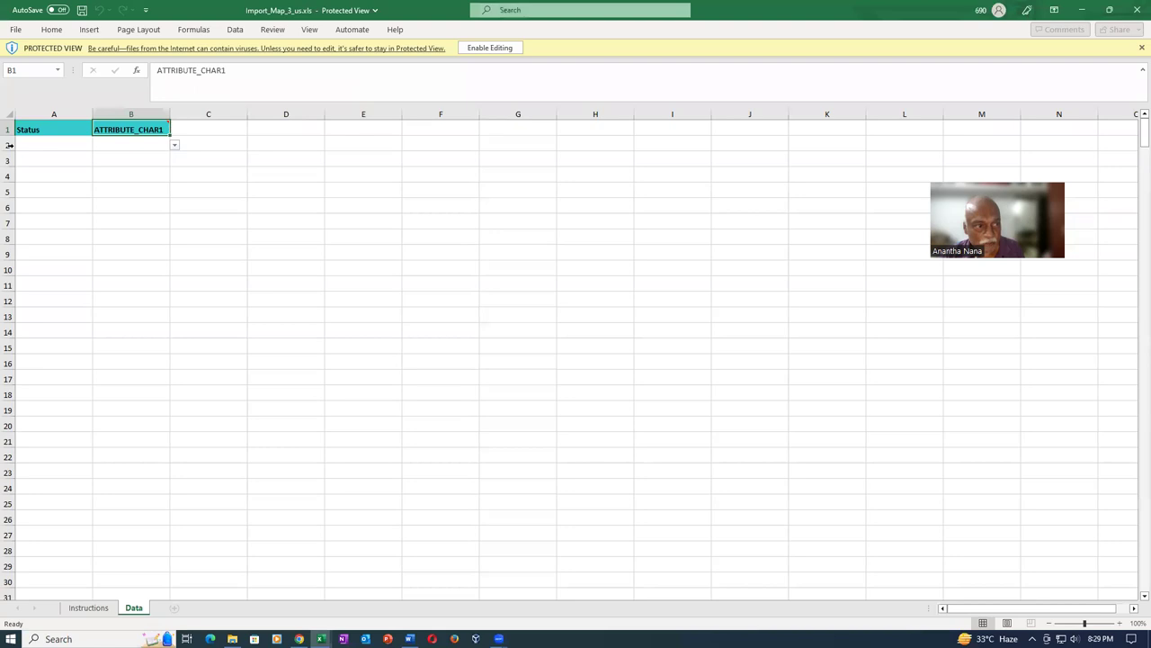
{"action": "left_click", "coordinate": [1135, 10]}
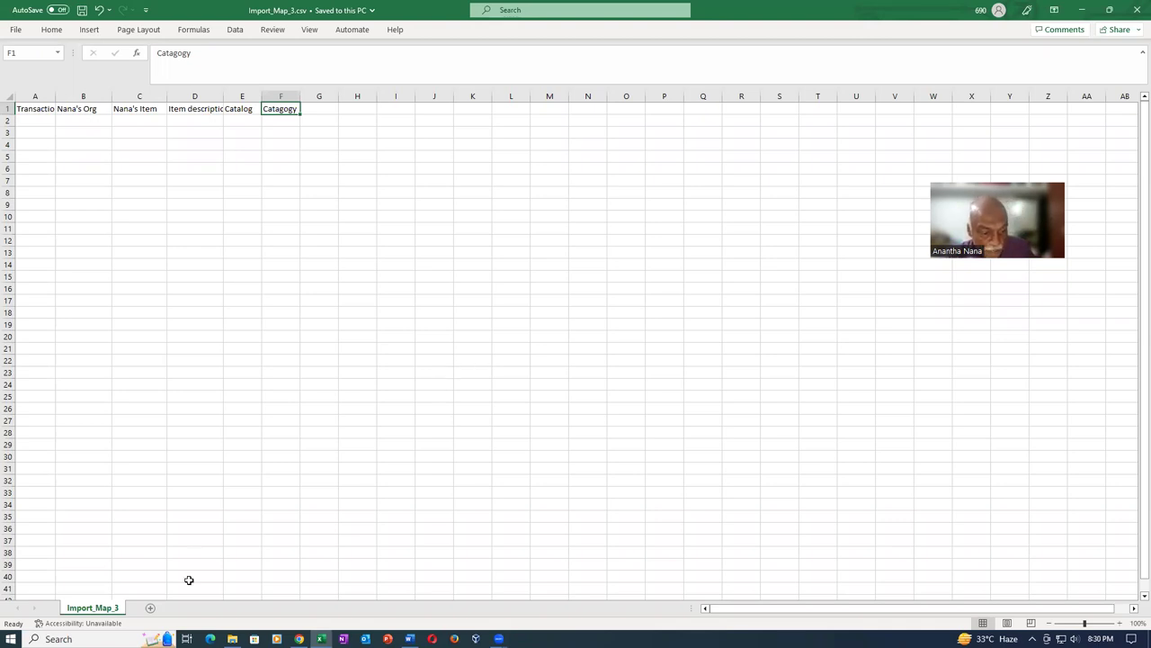
Unblock Import_Map_3_us.xls in the Downloads folder through its file properties.
{"action": "left_click", "coordinate": [232, 638]}
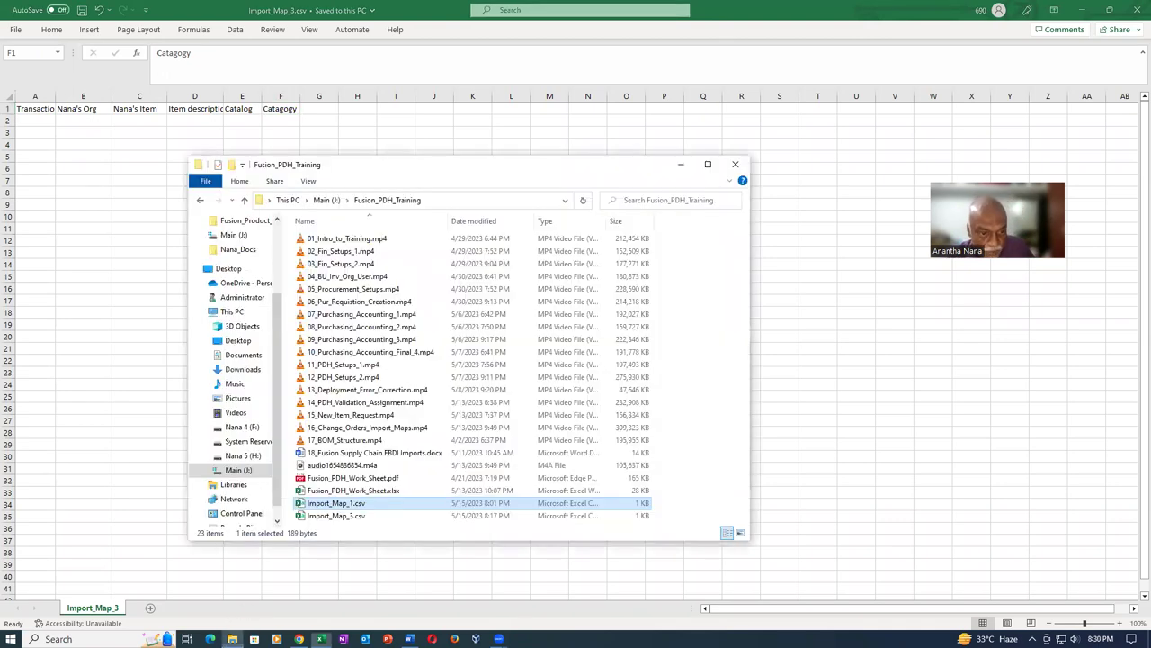
{"action": "left_click", "coordinate": [253, 371]}
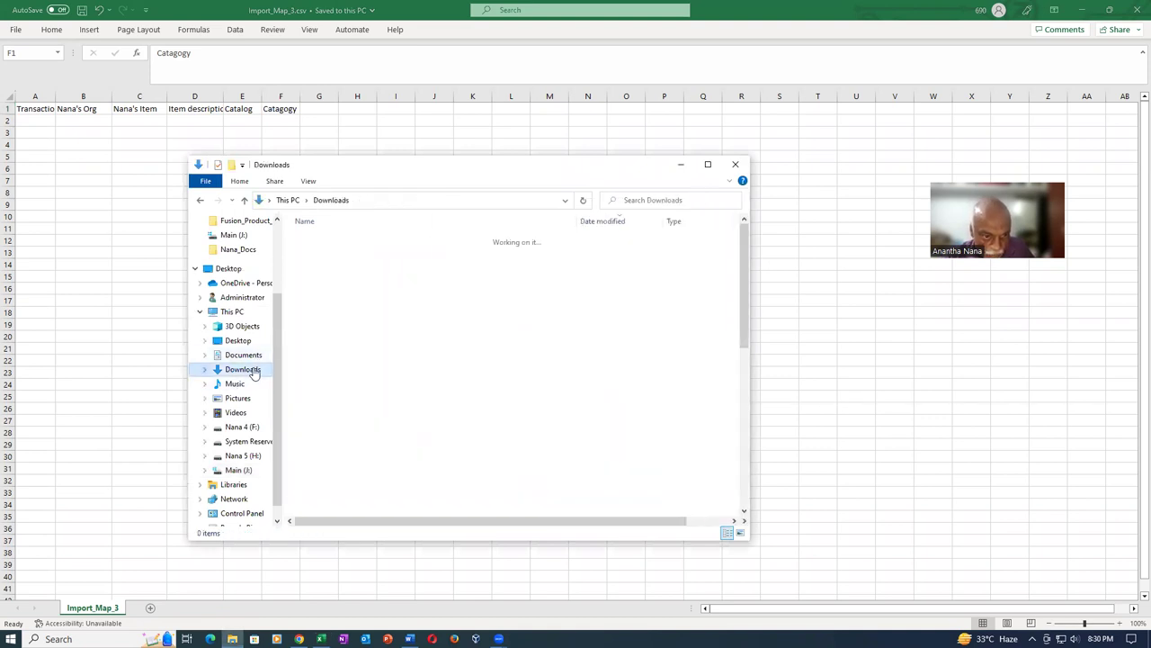
{"action": "left_click", "coordinate": [392, 259]}
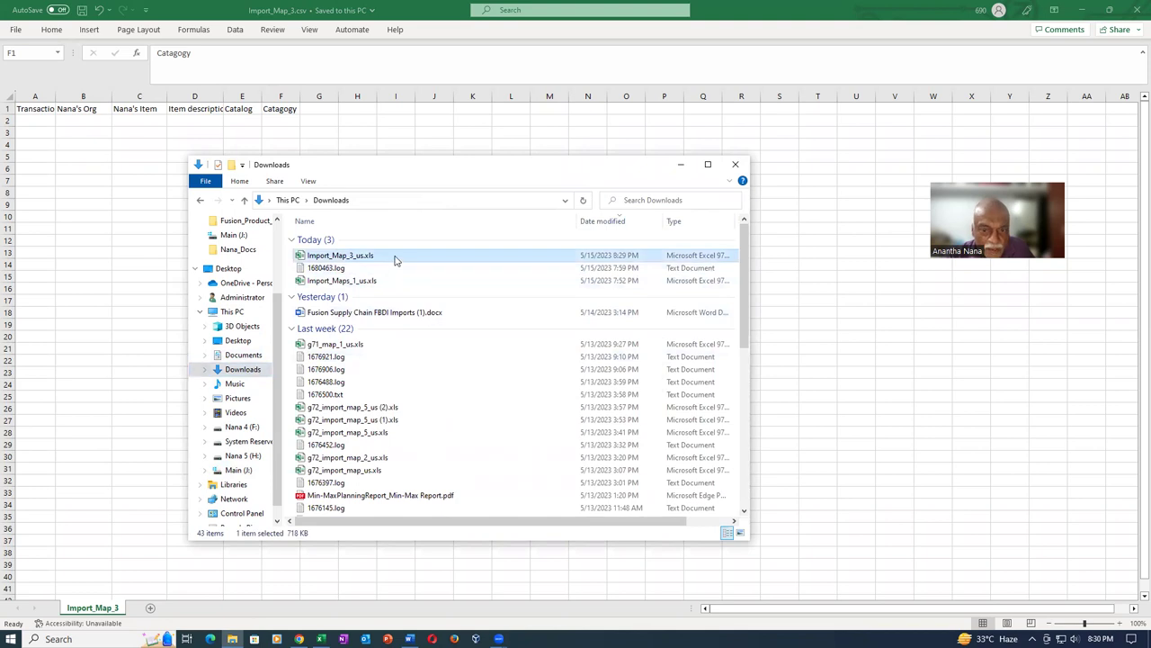
{"action": "right_click", "coordinate": [394, 259]}
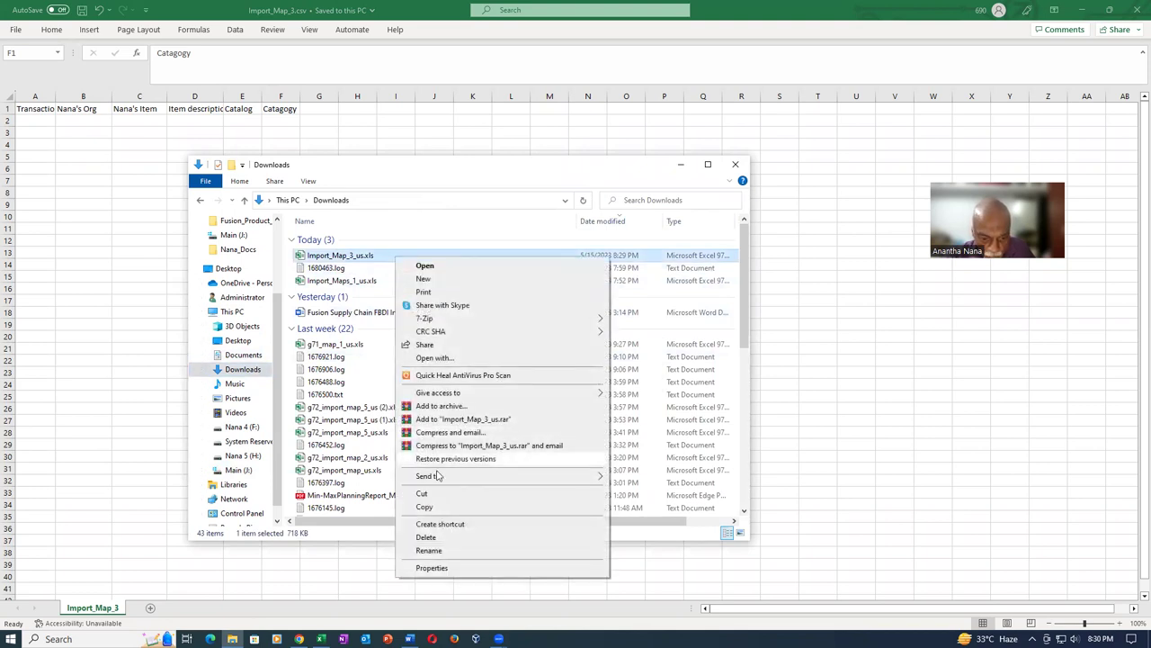
{"action": "left_click", "coordinate": [432, 568]}
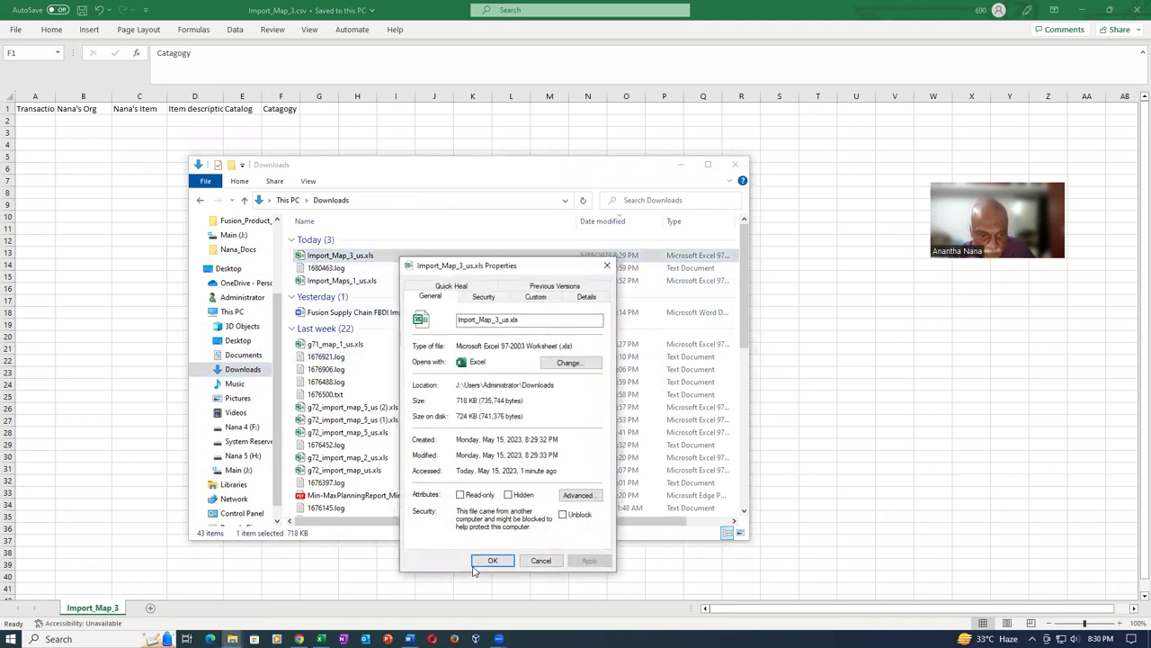
{"action": "left_click", "coordinate": [564, 516]}
{"action": "left_click", "coordinate": [590, 561]}
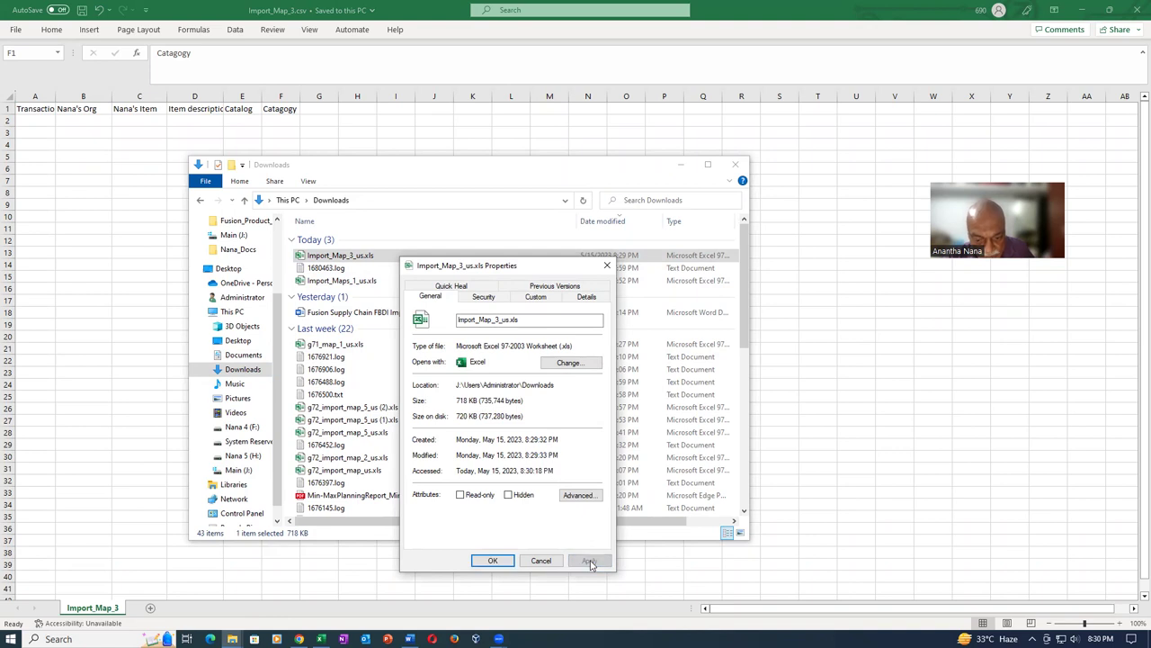
{"action": "left_click", "coordinate": [493, 560]}
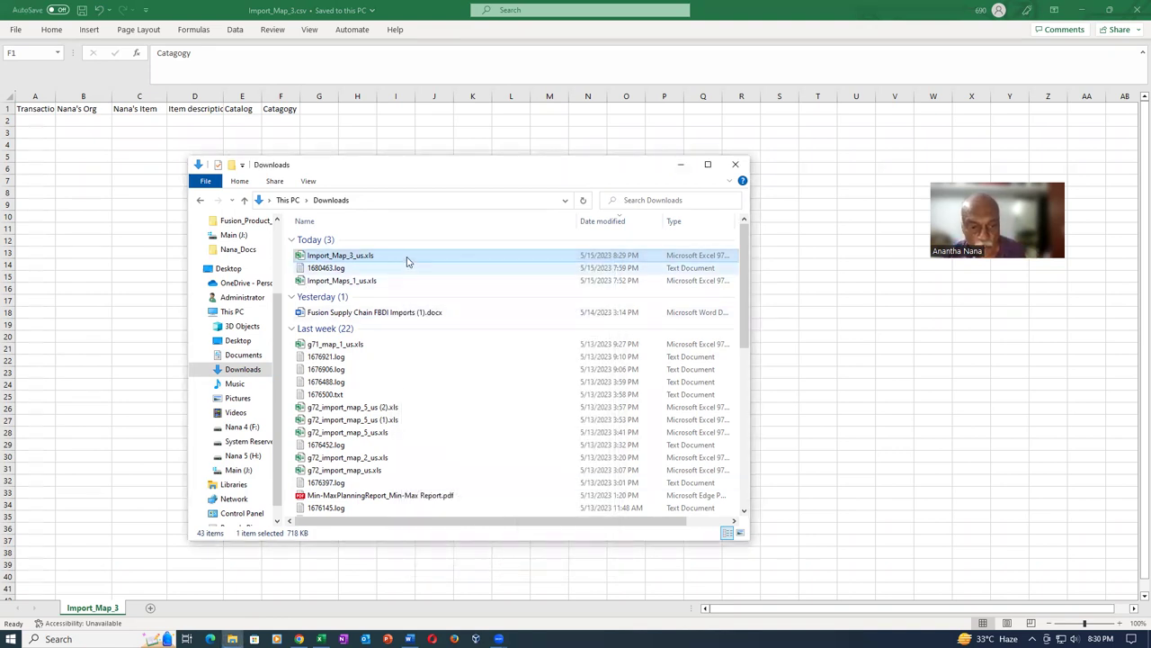
Reopen the unblocked Import_Map_3_us.xls in Excel and go to the Catalog and Catagogy cells in row 5.
{"action": "key", "text": "alt+Tab"}
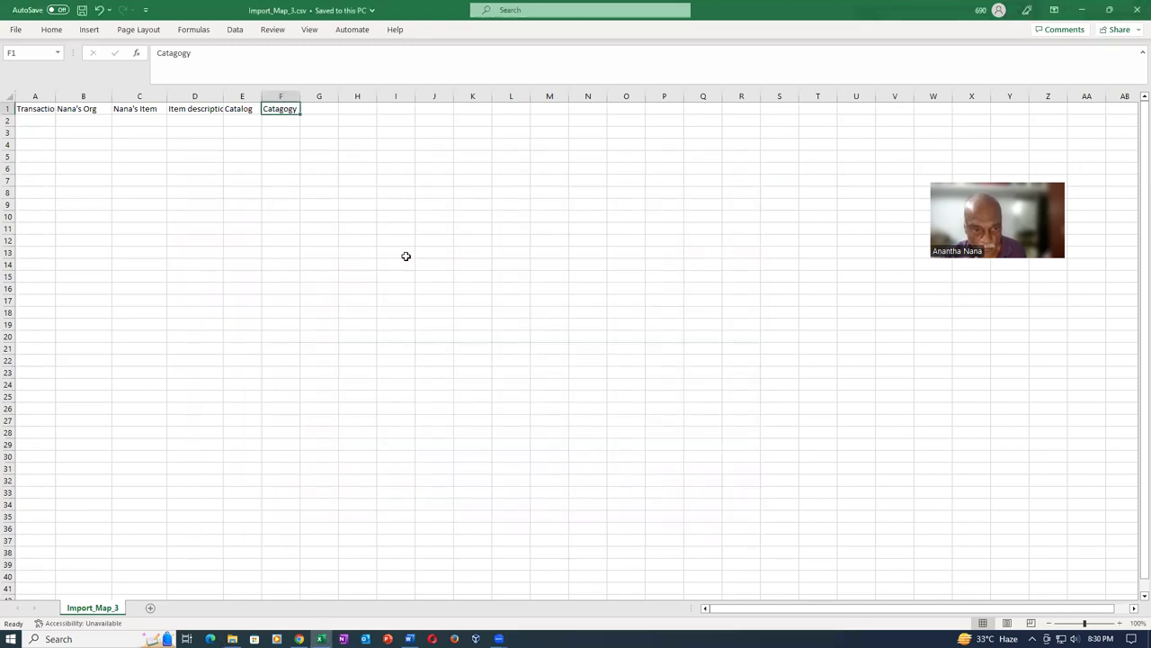
{"action": "left_click", "coordinate": [385, 419]}
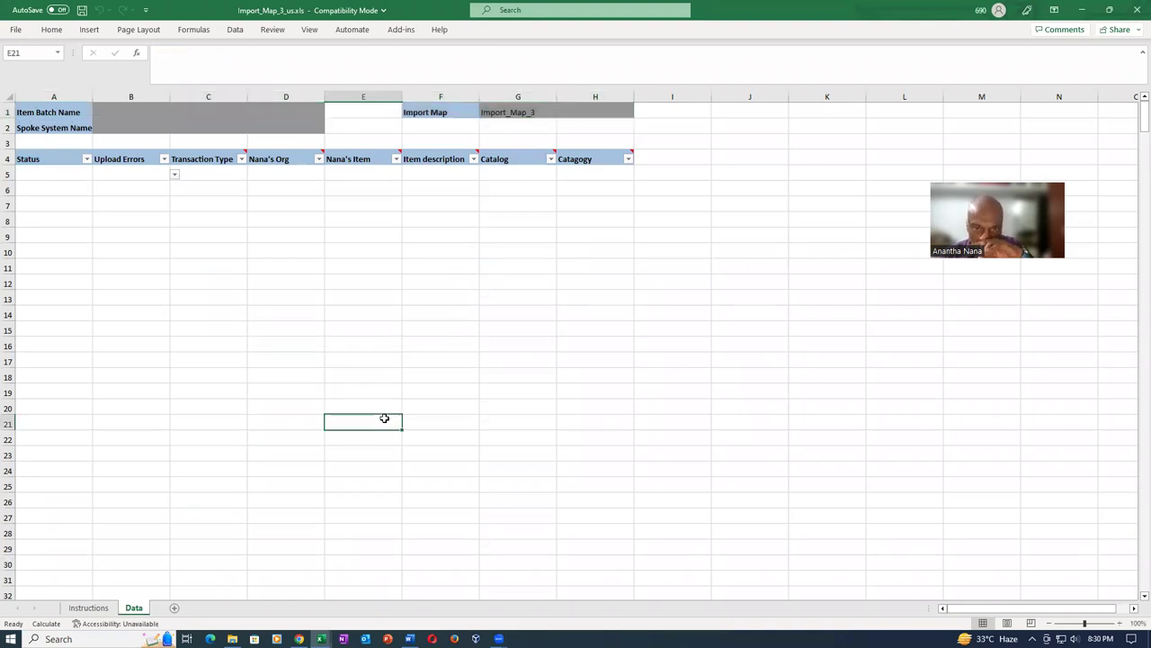
{"action": "left_click", "coordinate": [539, 172]}
{"action": "left_click", "coordinate": [620, 173]}
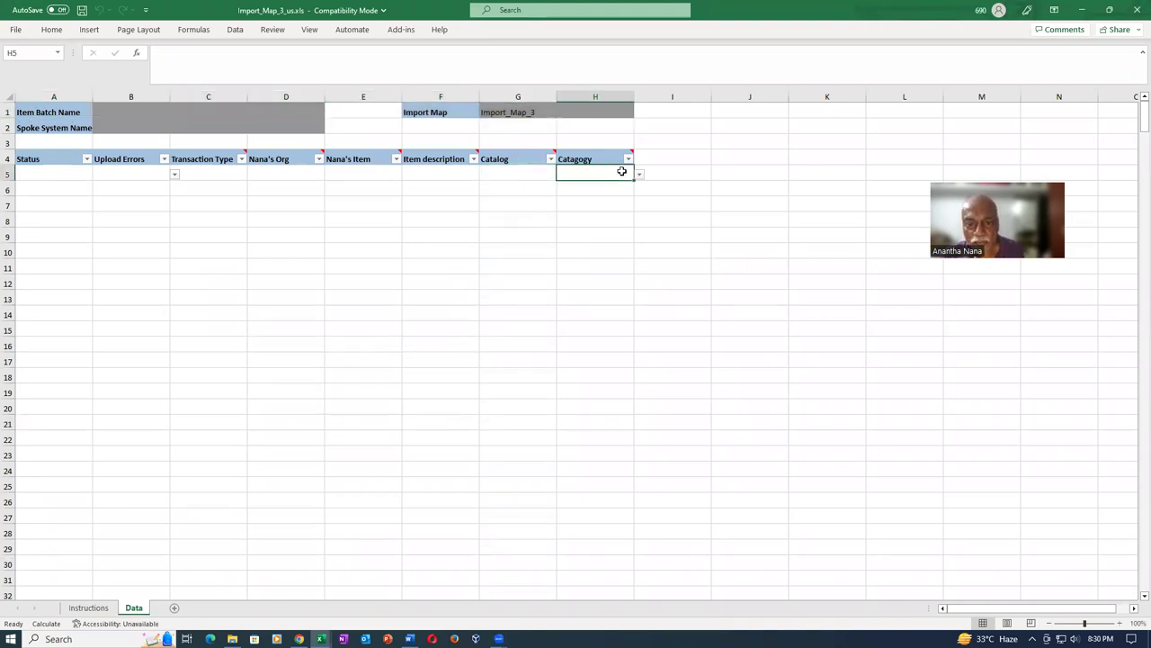
Check the item's category assignments in the browser, and set Catalog in row 5 of the template to SLK PO Item Category Set.
{"action": "left_click", "coordinate": [300, 639]}
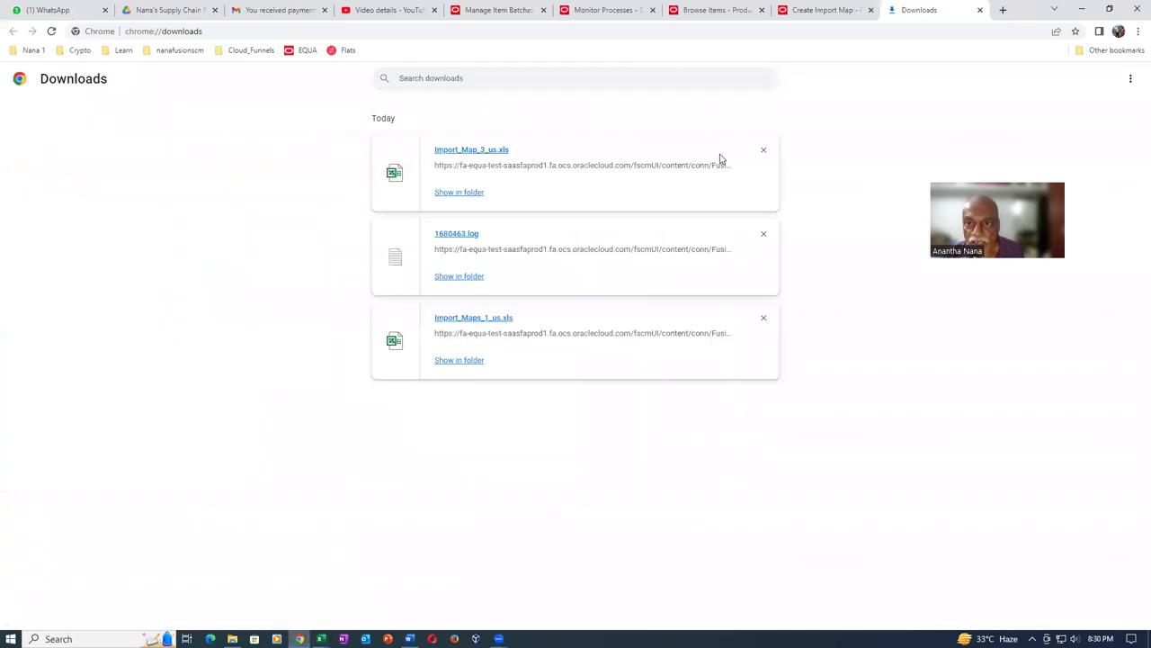
{"action": "left_click", "coordinate": [730, 11]}
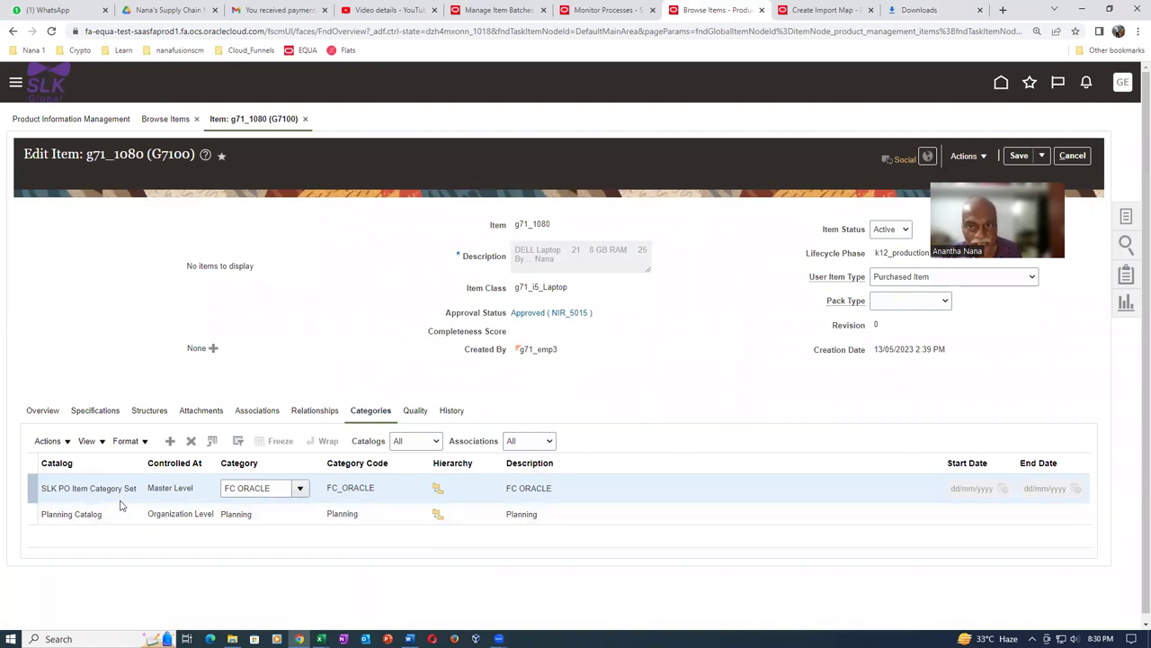
{"action": "key", "text": "alt+Tab"}
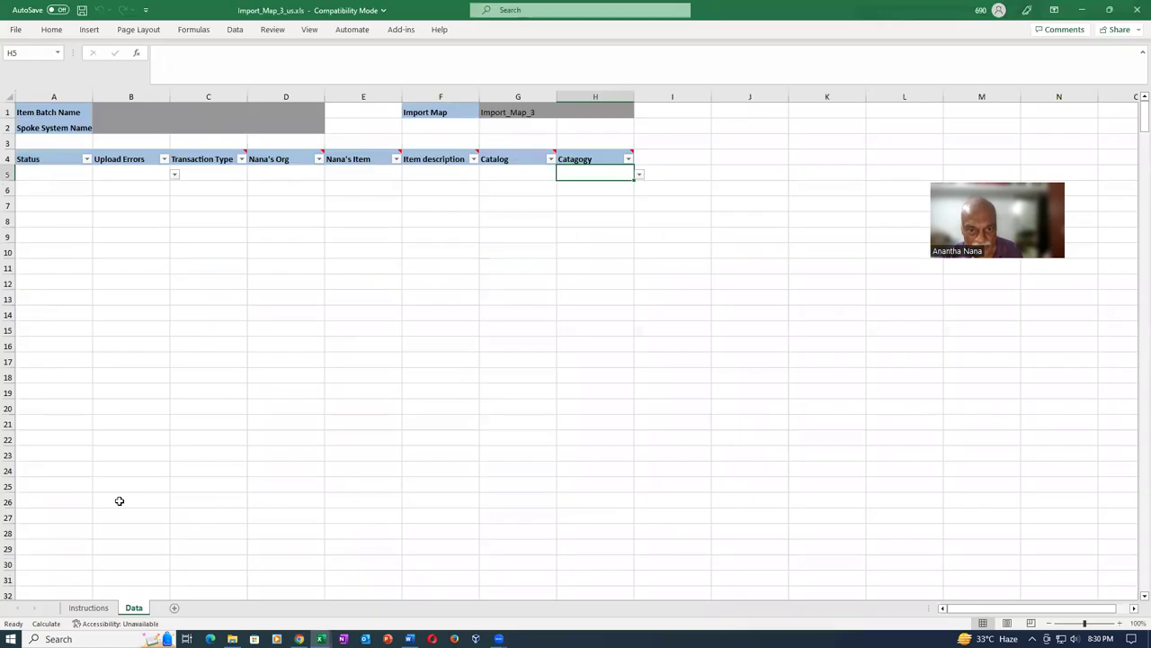
{"action": "left_click", "coordinate": [509, 172]}
{"action": "left_click", "coordinate": [560, 176]}
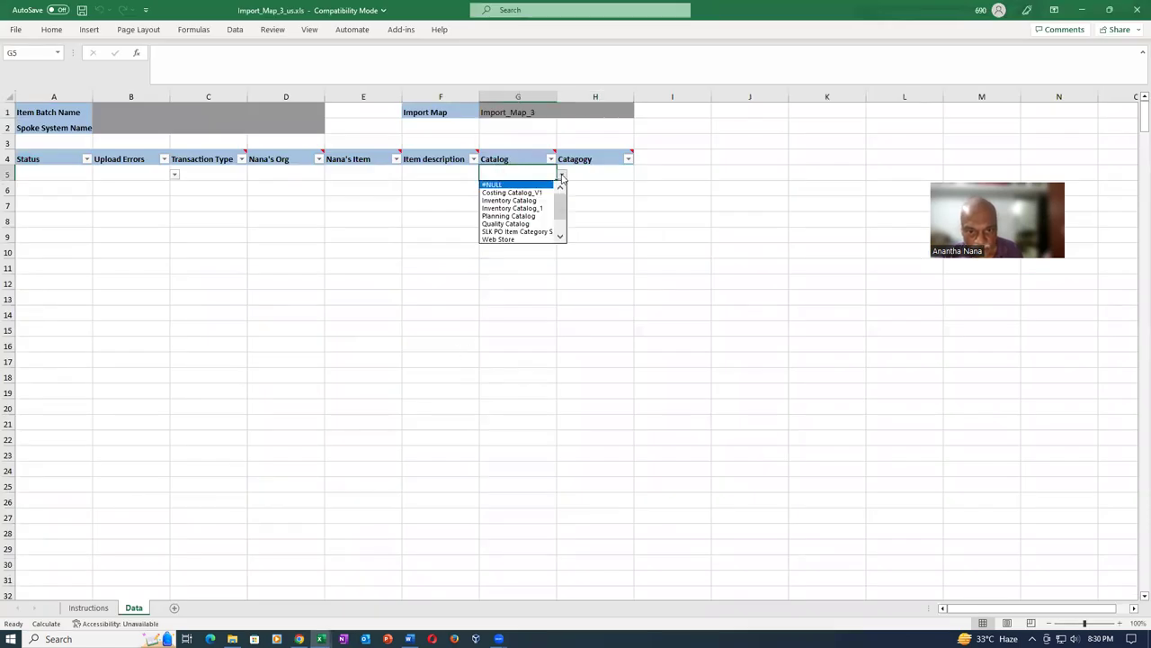
{"action": "left_click", "coordinate": [536, 232]}
Check the item's category in the browser, set Catagogy in row 5 of the template to Consumables, and save the workbook.
{"action": "key", "text": "alt+Tab"}
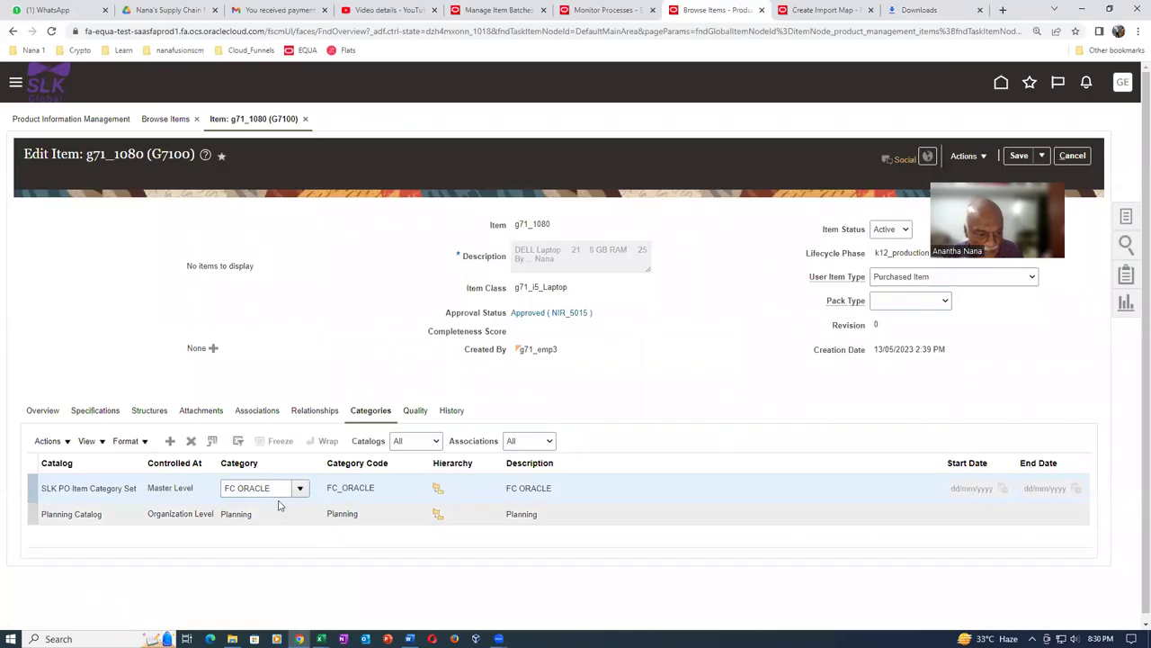
{"action": "key", "text": "alt+Tab"}
{"action": "left_click", "coordinate": [617, 173]}
{"action": "left_click", "coordinate": [639, 176]}
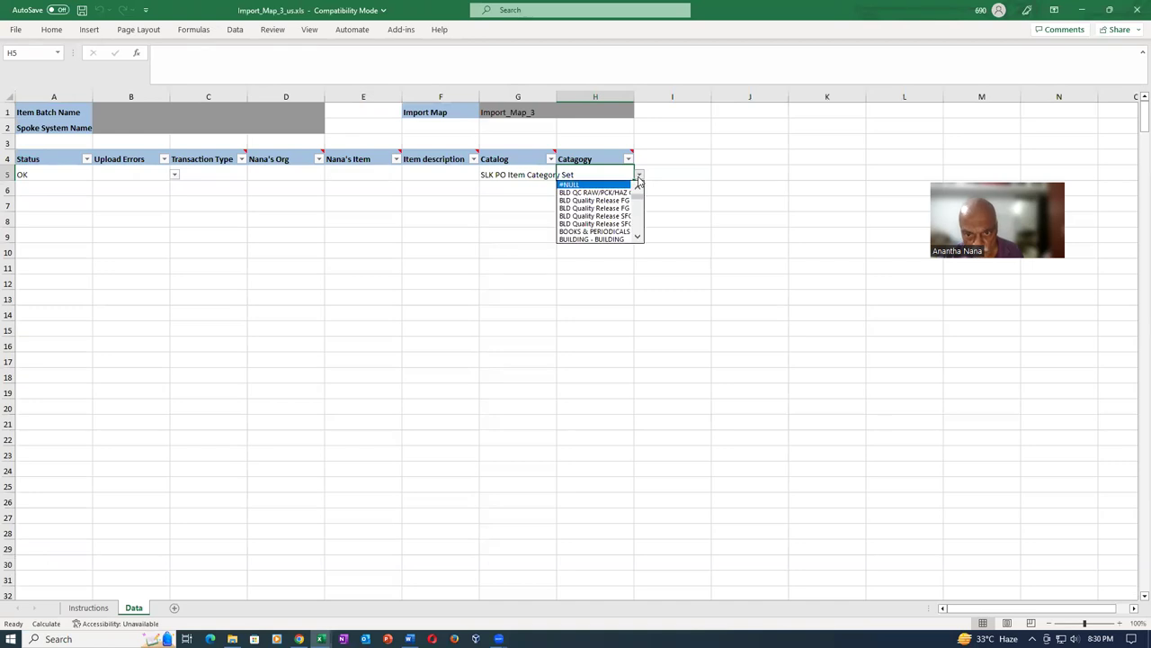
{"action": "scroll", "coordinate": [641, 241], "scroll_direction": "down", "scroll_amount": 1}
{"action": "scroll", "coordinate": [641, 241], "scroll_direction": "down", "scroll_amount": 6}
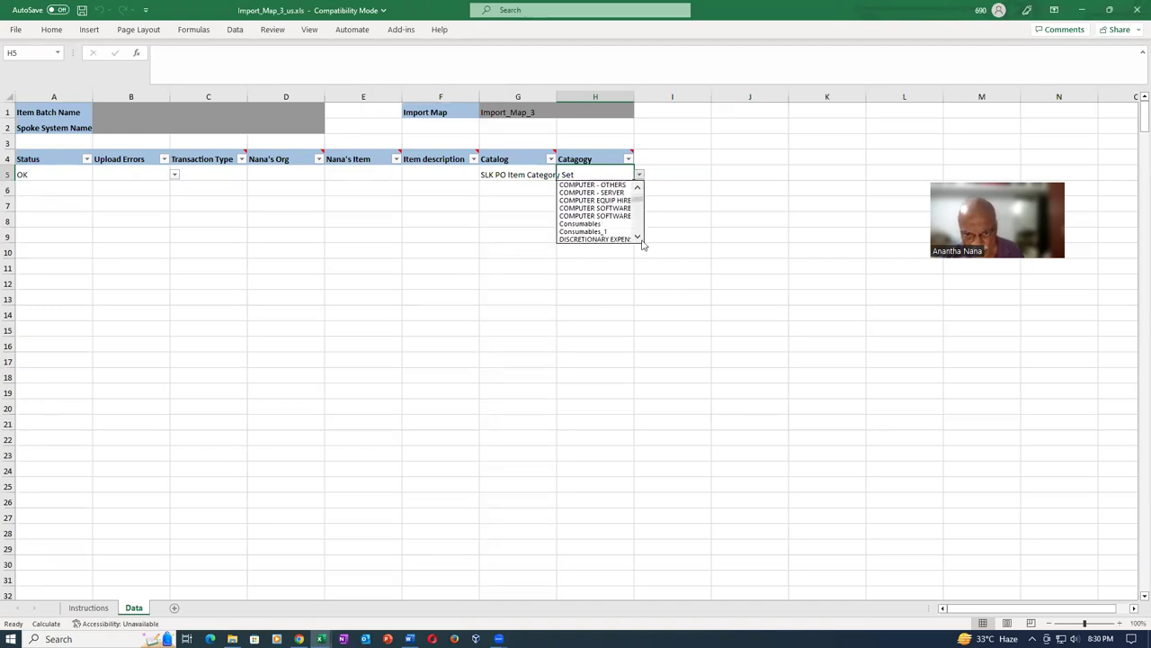
{"action": "left_click", "coordinate": [583, 223]}
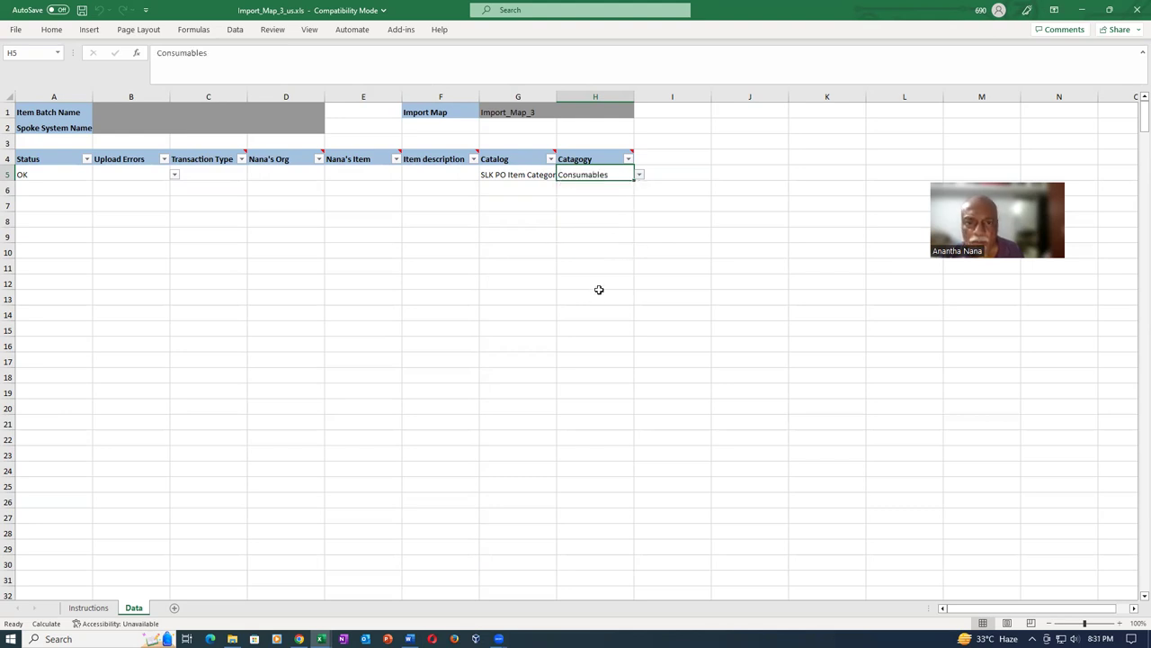
{"action": "left_click", "coordinate": [600, 293]}
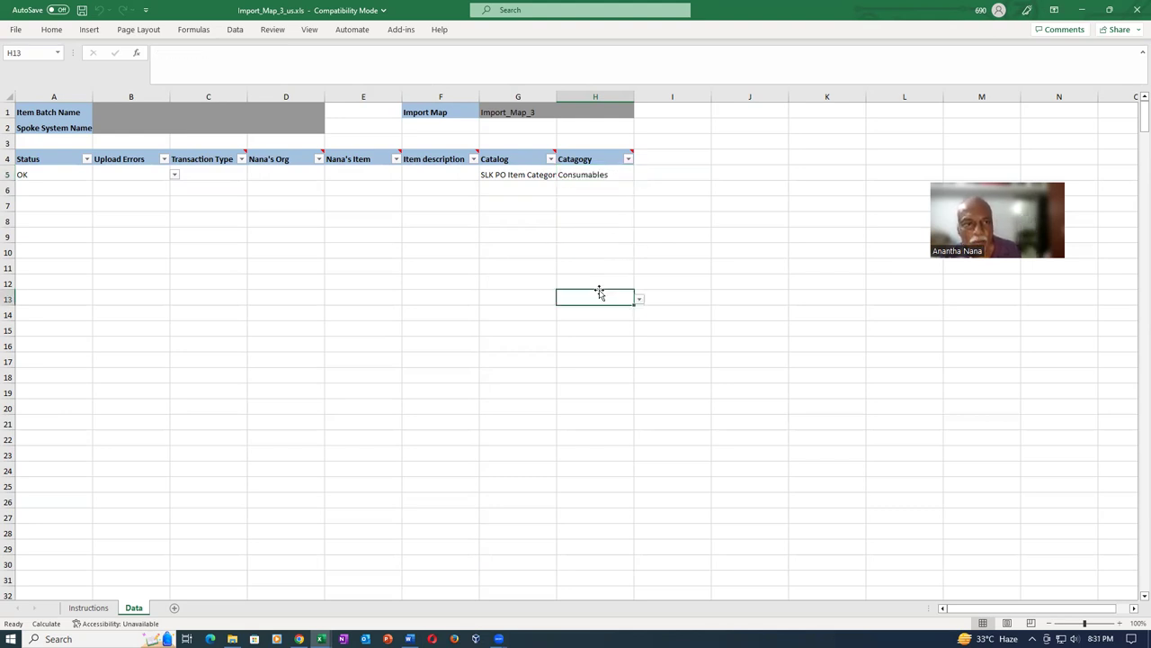
{"action": "key", "text": "ctrl+s"}
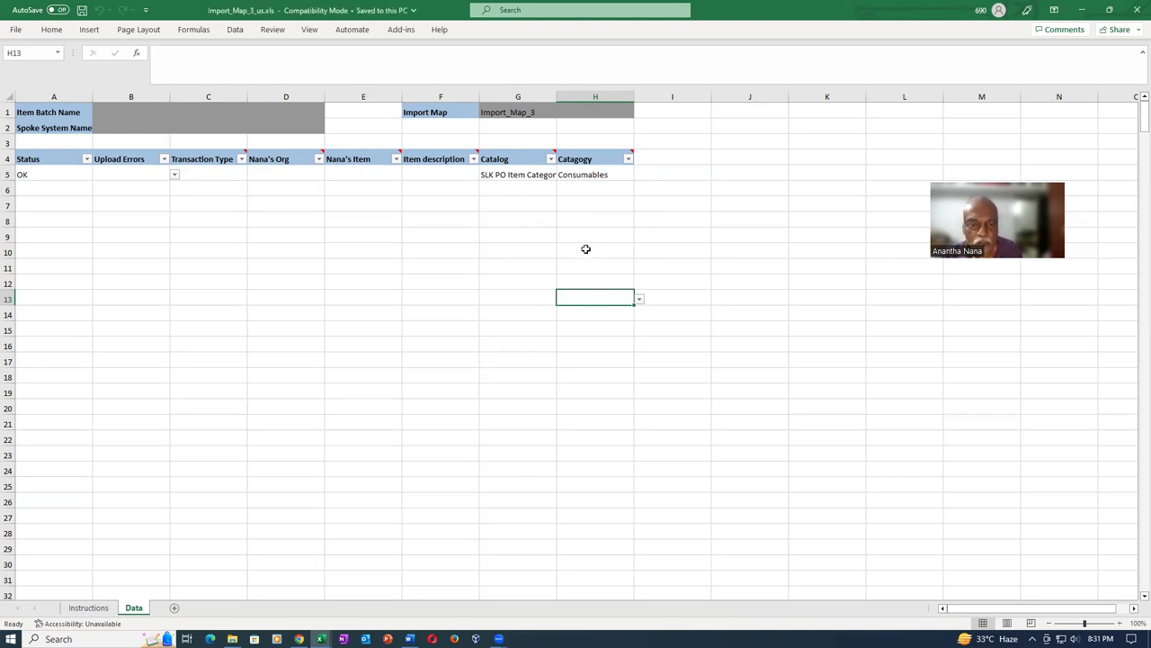
Copy SLK PO Item Category Set from the template's Catalog cell into cell E2 of Import_Map_3.csv.
{"action": "left_click", "coordinate": [518, 176]}
{"action": "key", "text": "ctrl+c"}
{"action": "key", "text": "alt+Tab"}
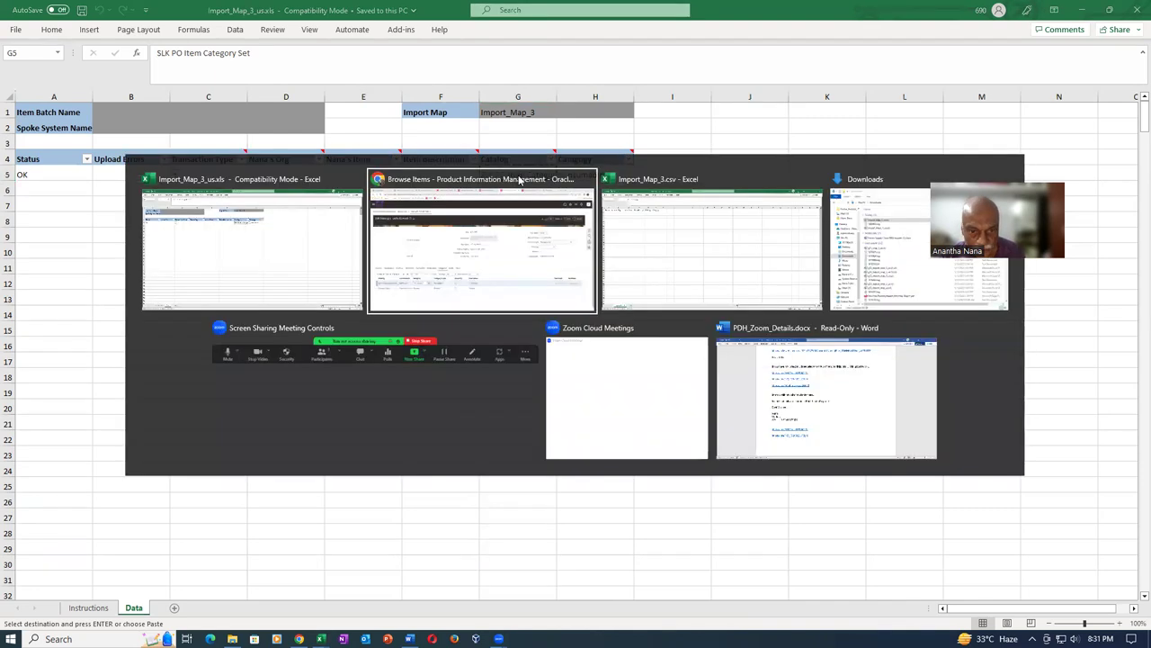
{"action": "key", "text": "alt+Tab"}
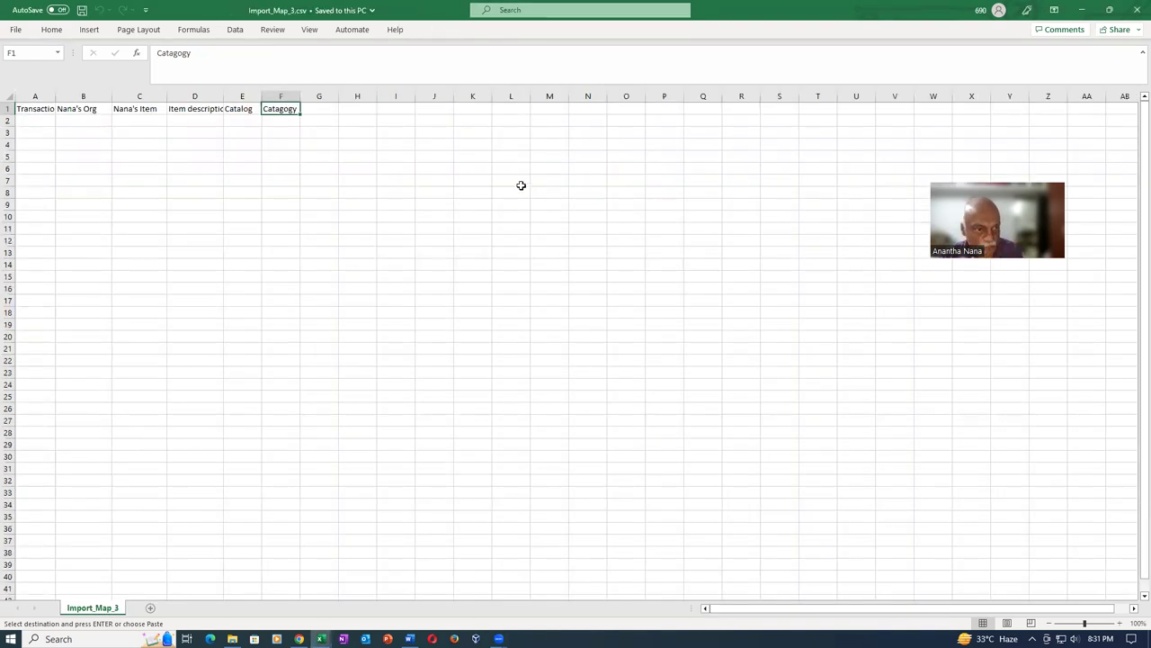
{"action": "left_click", "coordinate": [238, 109]}
{"action": "left_click", "coordinate": [256, 120]}
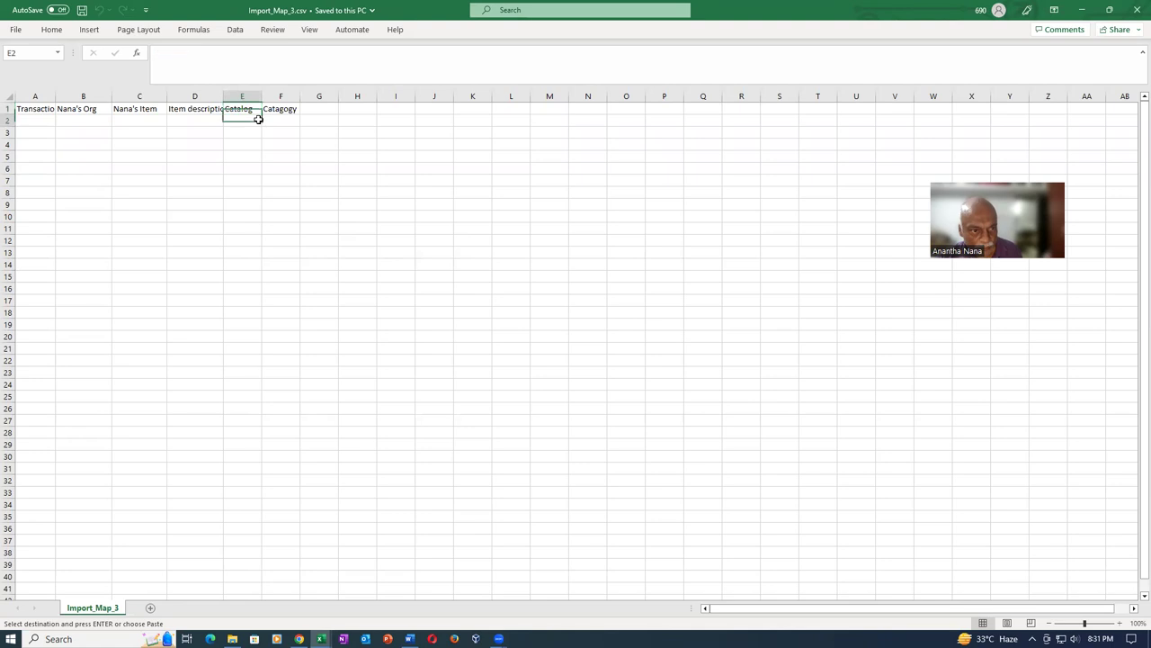
{"action": "key", "text": "ctrl+v"}
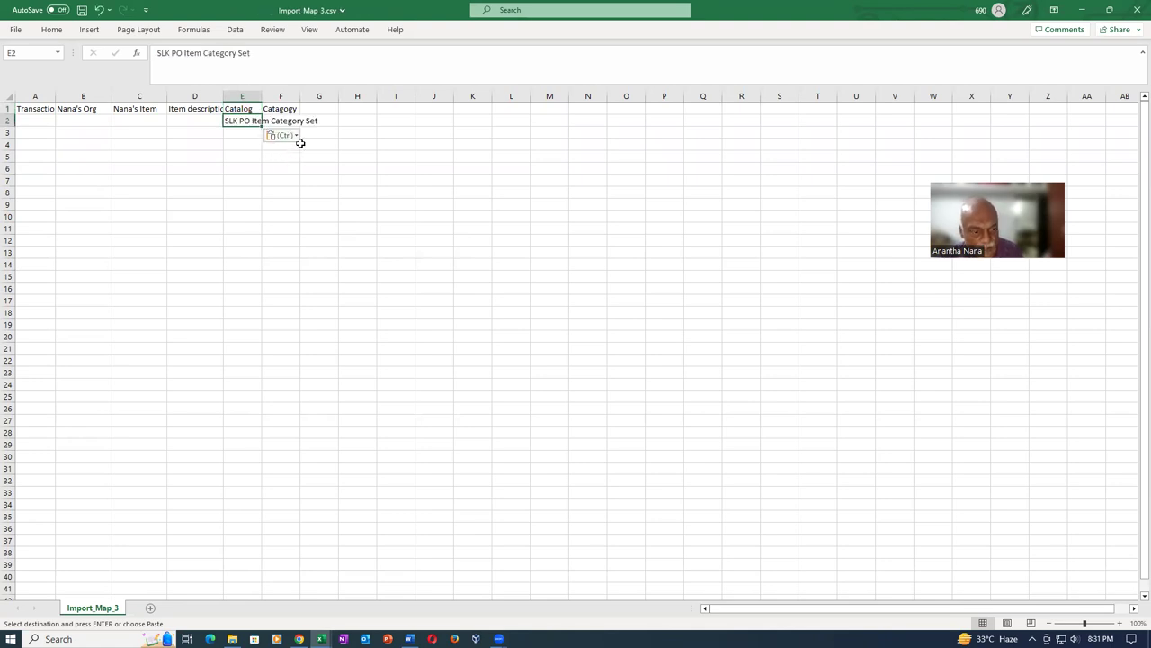
Copy Consumables from the template's Catagogy cell in row 5 into cell F2 of Import_Map_3.csv.
{"action": "key", "text": "alt+Tab"}
{"action": "left_click", "coordinate": [605, 173]}
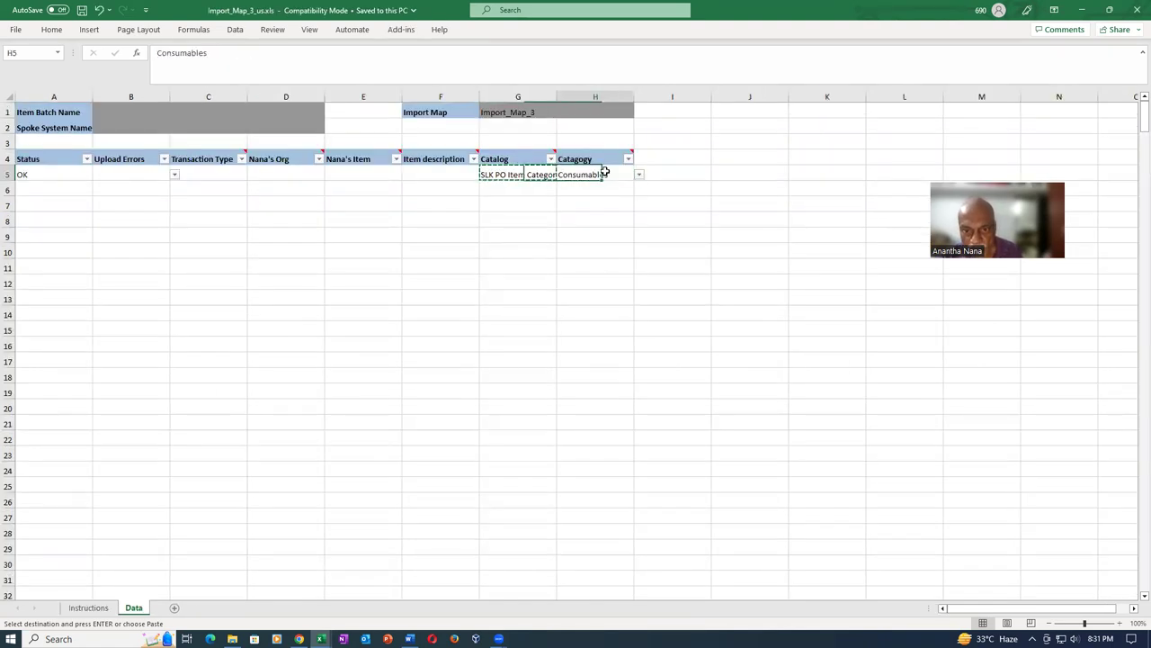
{"action": "key", "text": "ctrl+c"}
{"action": "key", "text": "alt+Tab"}
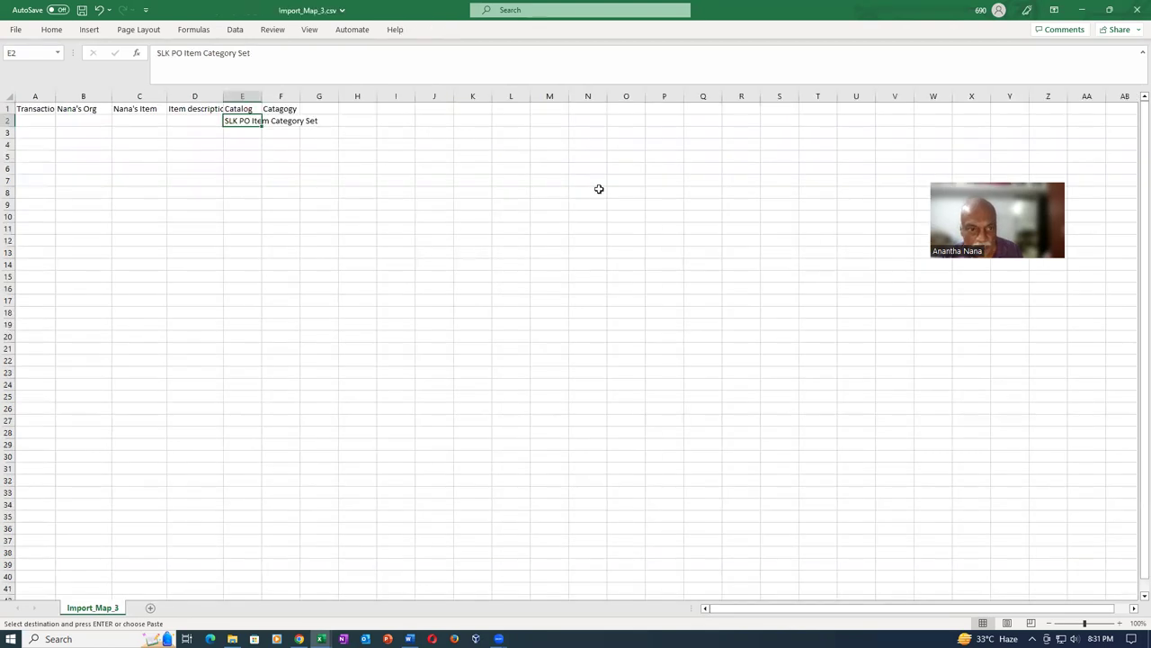
{"action": "left_click", "coordinate": [294, 120]}
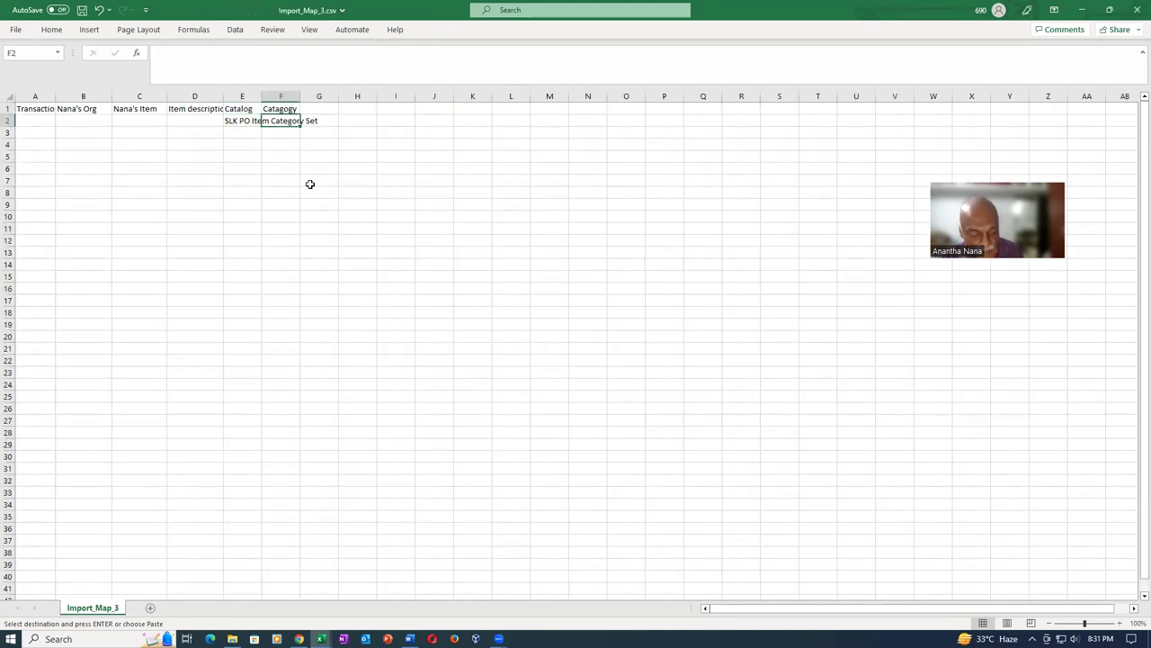
{"action": "key", "text": "ctrl+v"}
{"action": "left_click", "coordinate": [306, 217]}
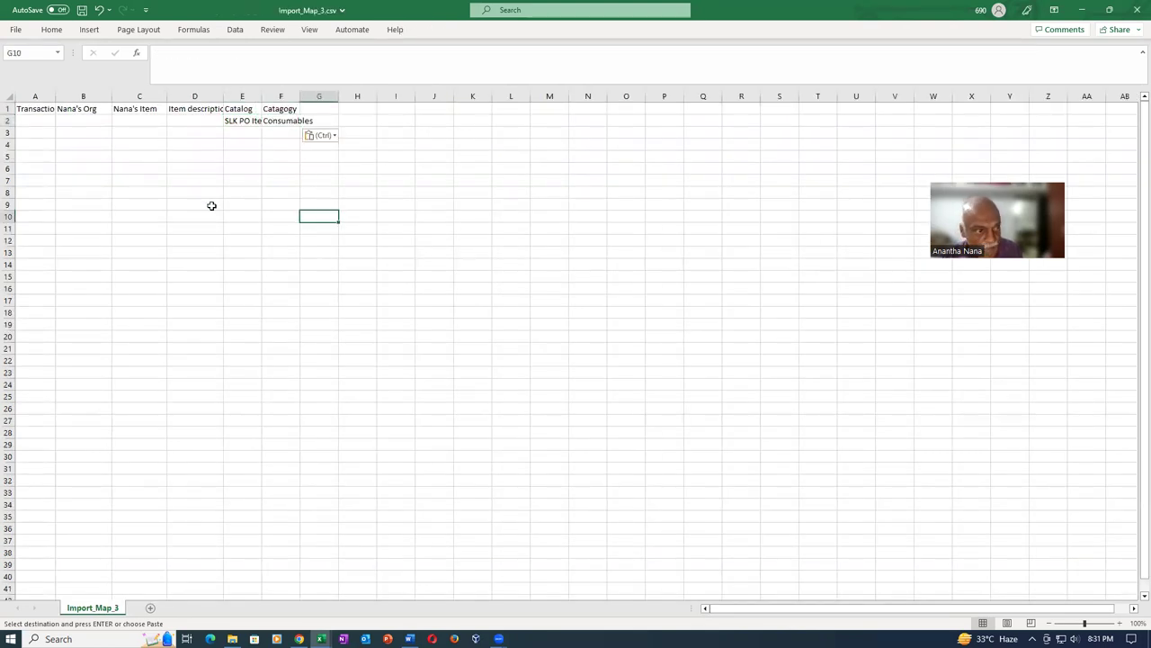
Fill row 2 of Import_Map_3.csv with transaction type UPDATE, Nana's Org G7100 and Nana's Item g71_1080.
{"action": "left_click", "coordinate": [31, 120]}
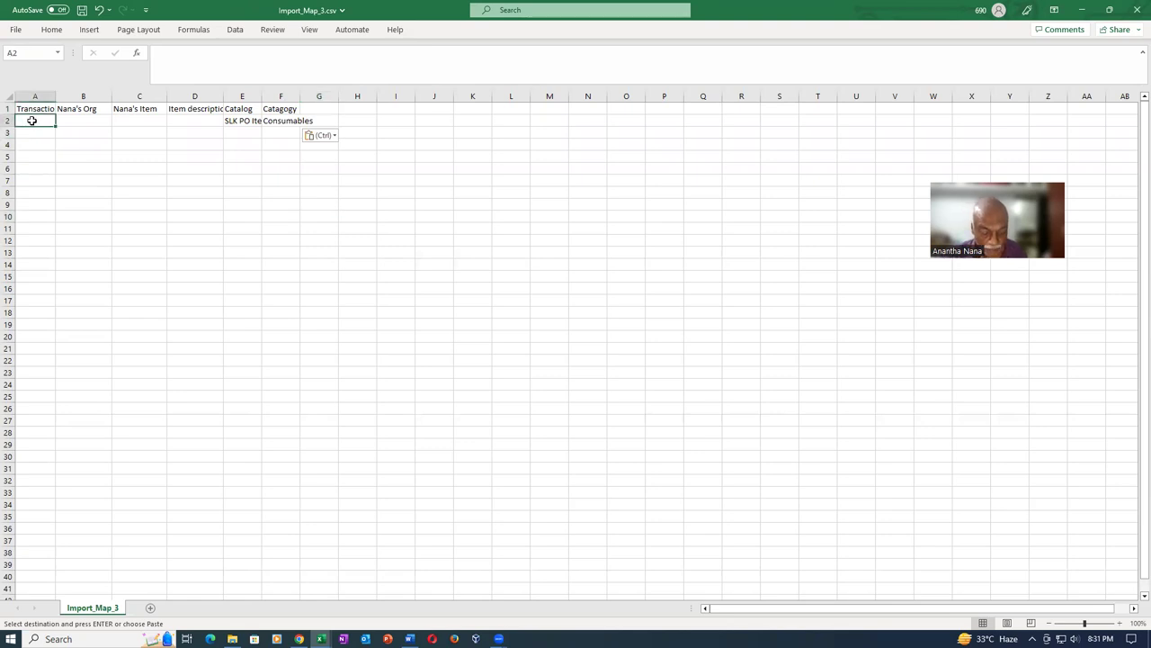
{"action": "type", "text": "UPDATE"}
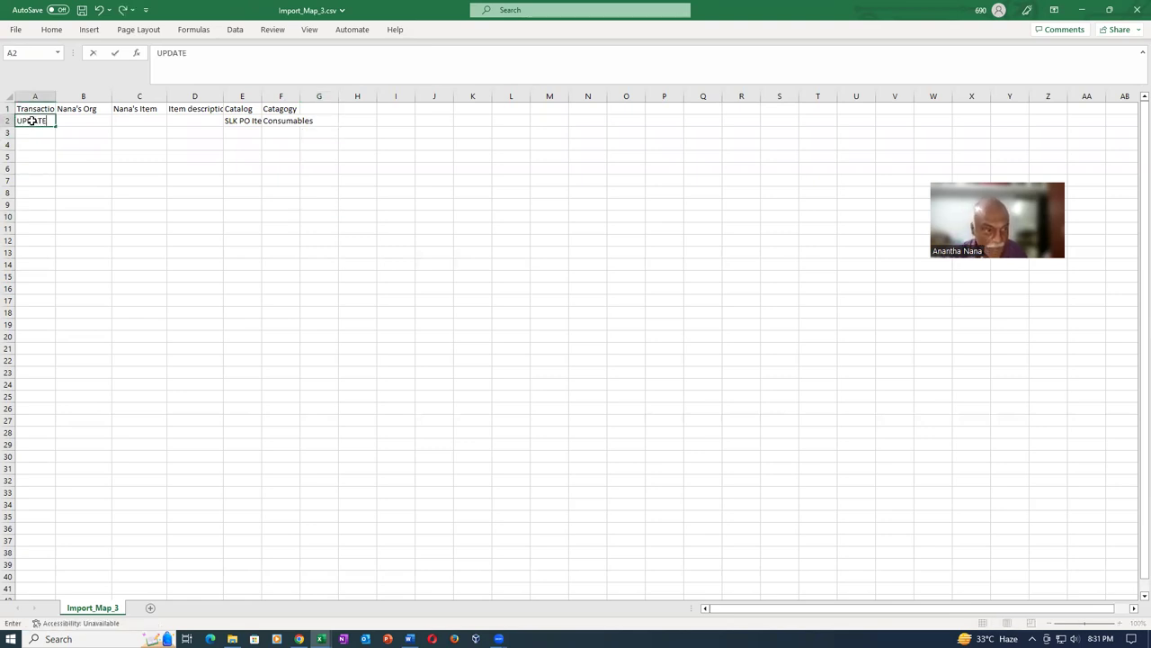
{"action": "key", "text": "Tab"}
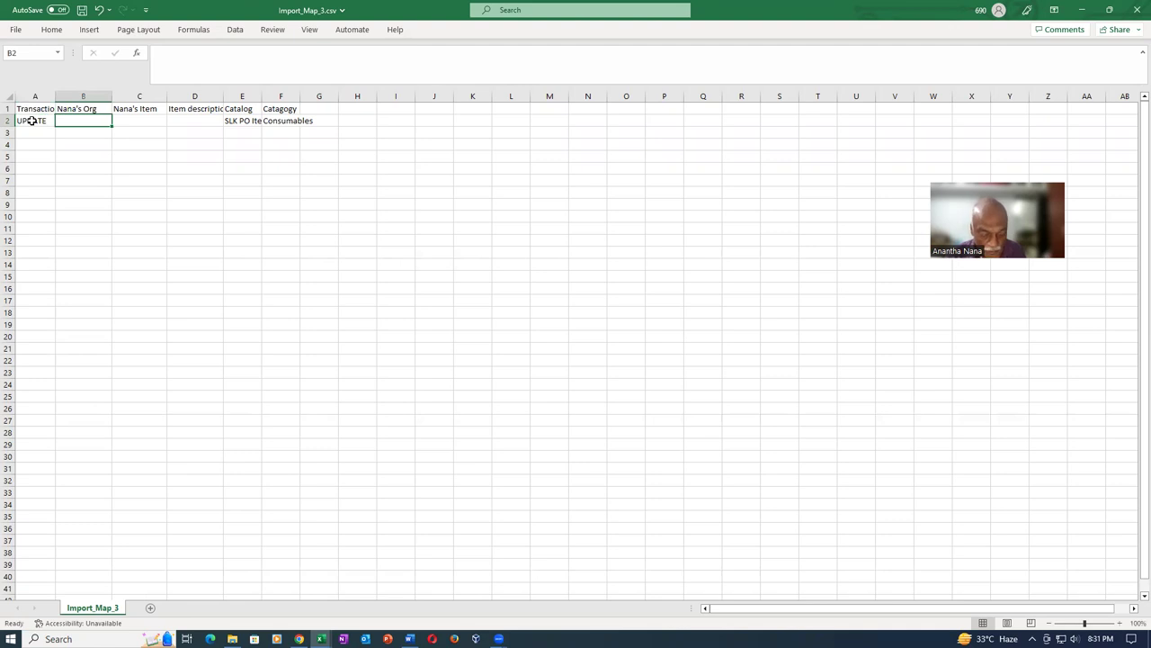
{"action": "type", "text": "G7100"}
{"action": "key", "text": "Tab"}
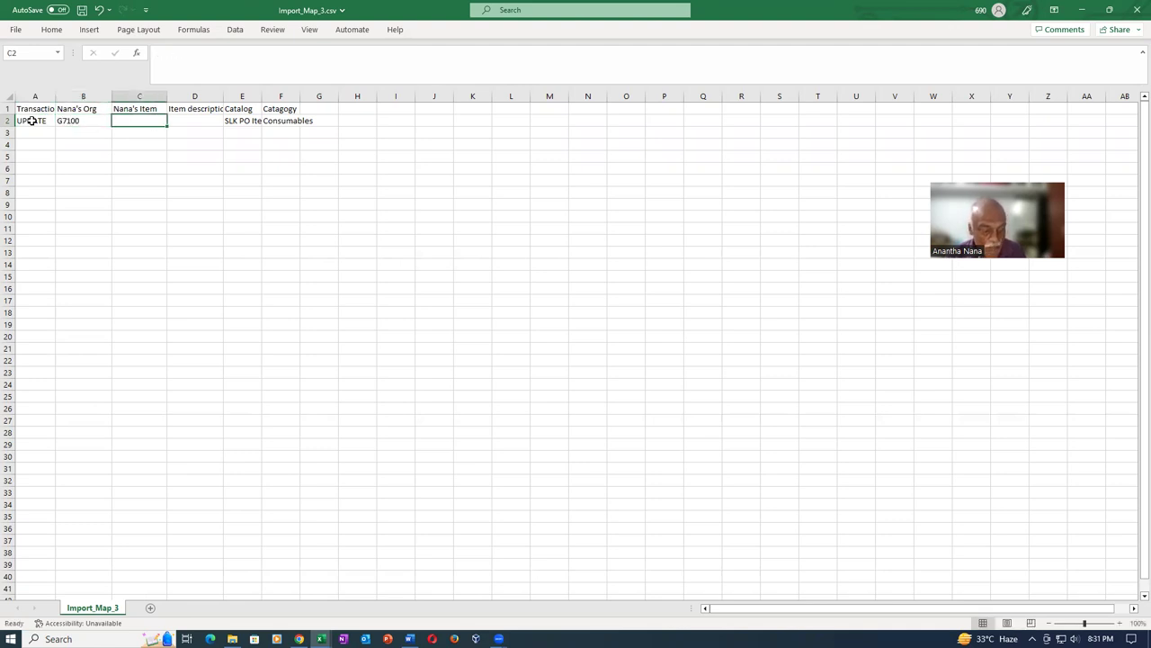
{"action": "type", "text": "g"}
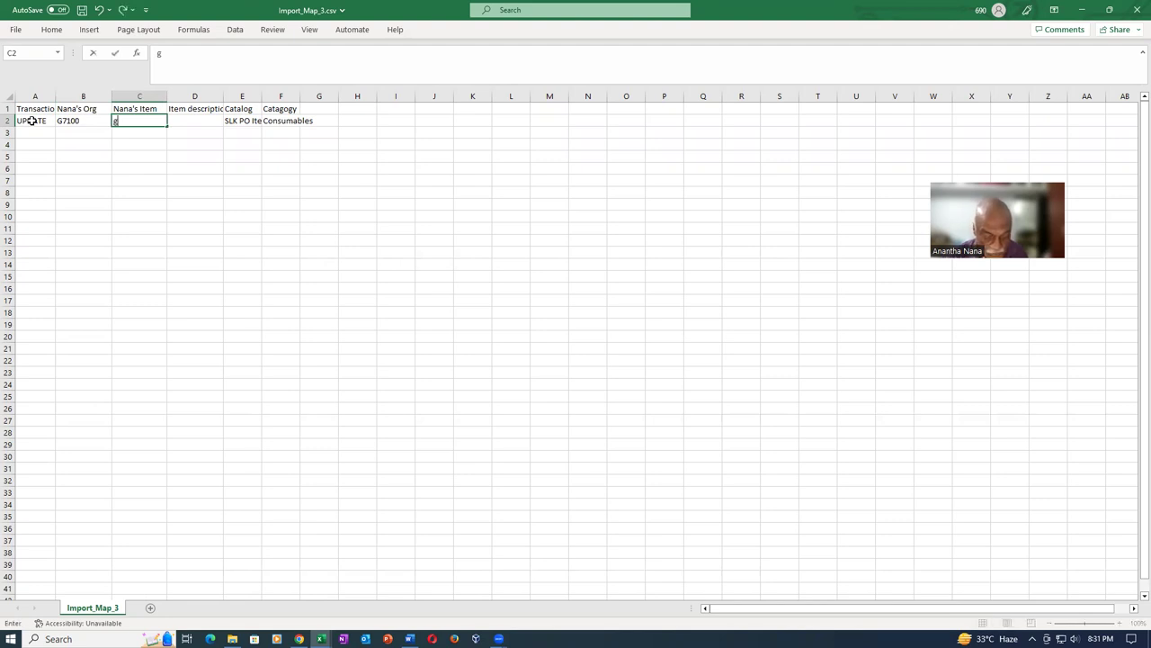
{"action": "type", "text": "71_108"}
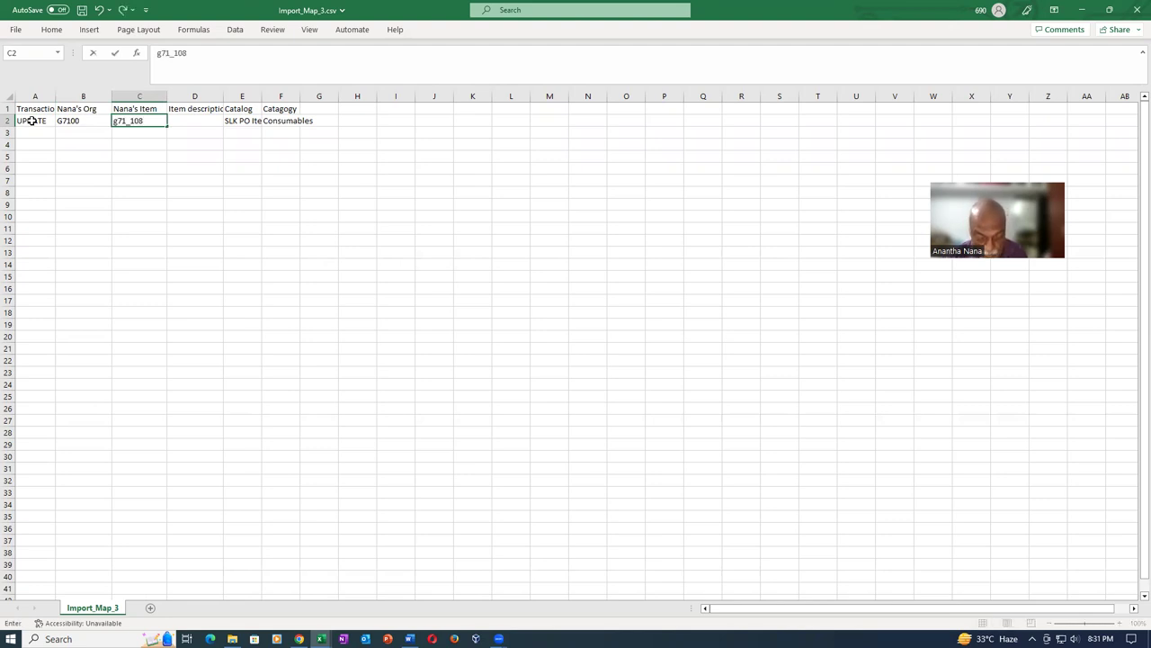
{"action": "type", "text": "0"}
{"action": "key", "text": "Tab"}
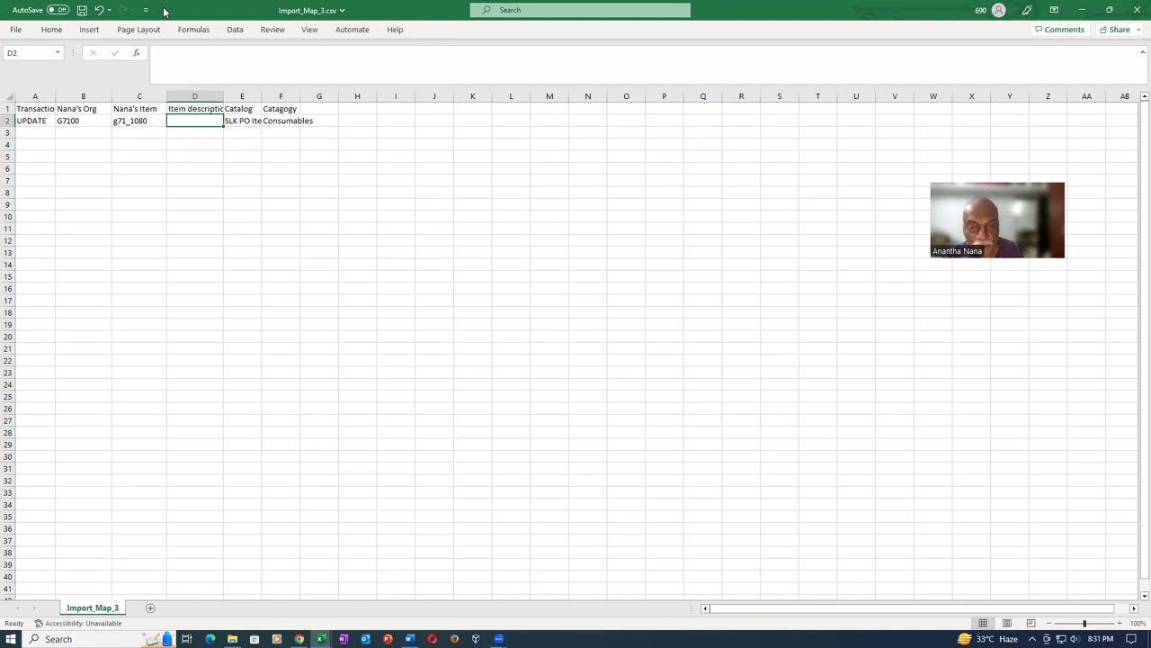
Copy the description of item g71_1080 from the browser into cell D2 of Import_Map_3.csv and save the file.
{"action": "key", "text": "alt+Tab"}
{"action": "key", "text": "alt+Tab"}
{"action": "key", "text": "alt+Tab"}
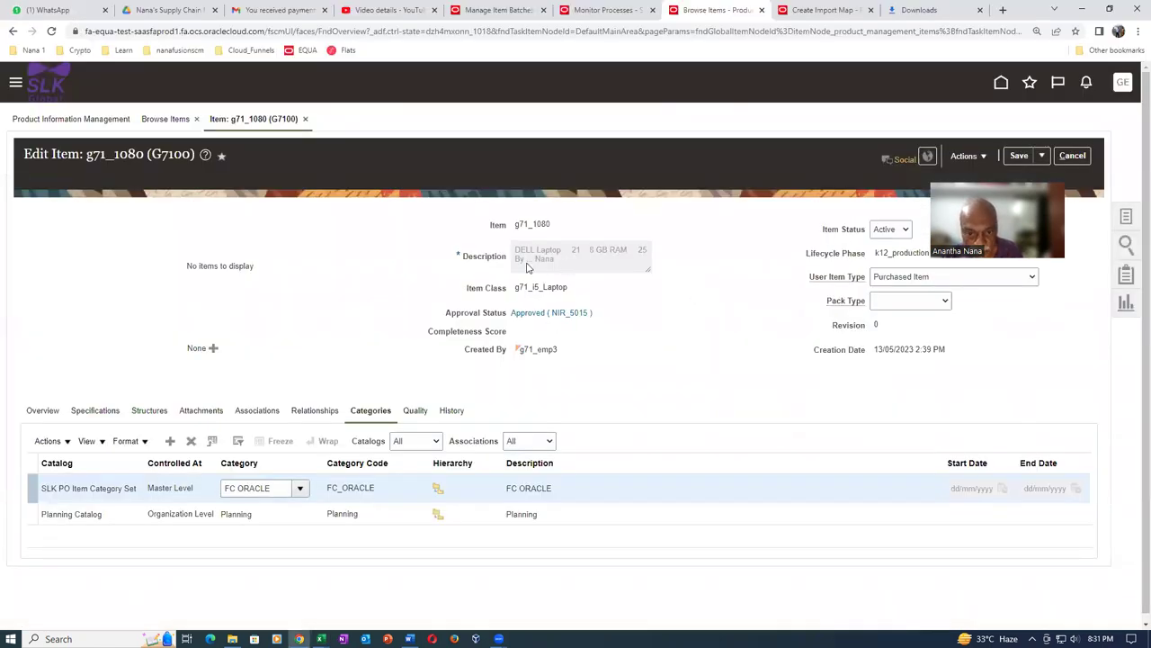
{"action": "left_click_drag", "start_coordinate": [552, 261], "coordinate": [510, 252]}
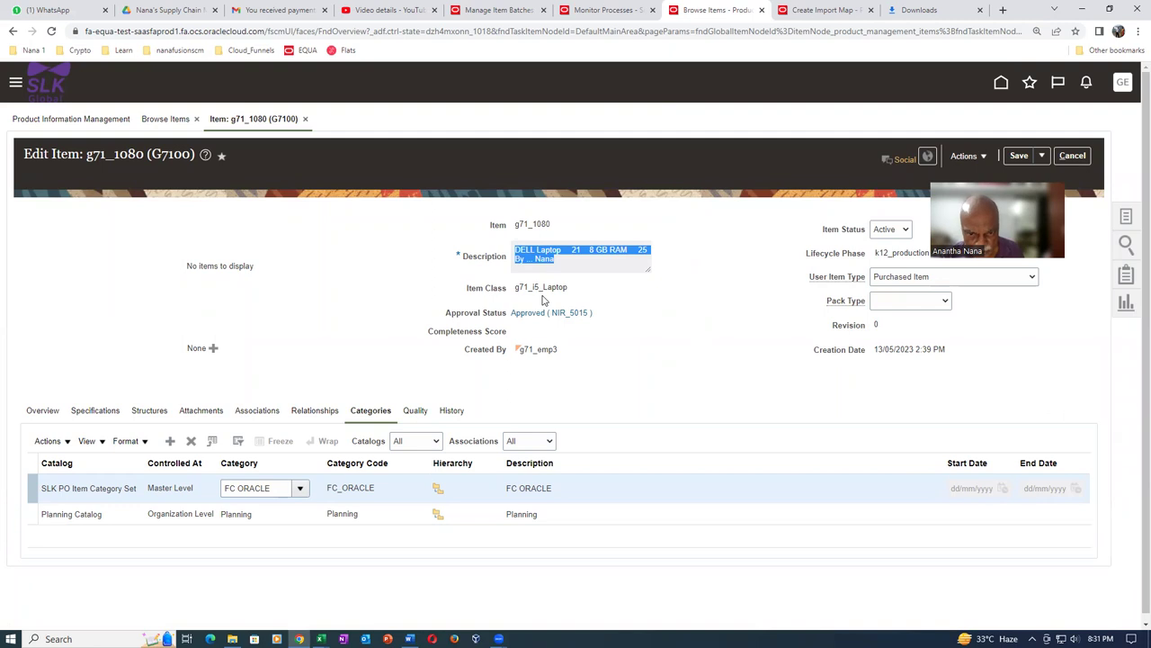
{"action": "key", "text": "alt+Tab"}
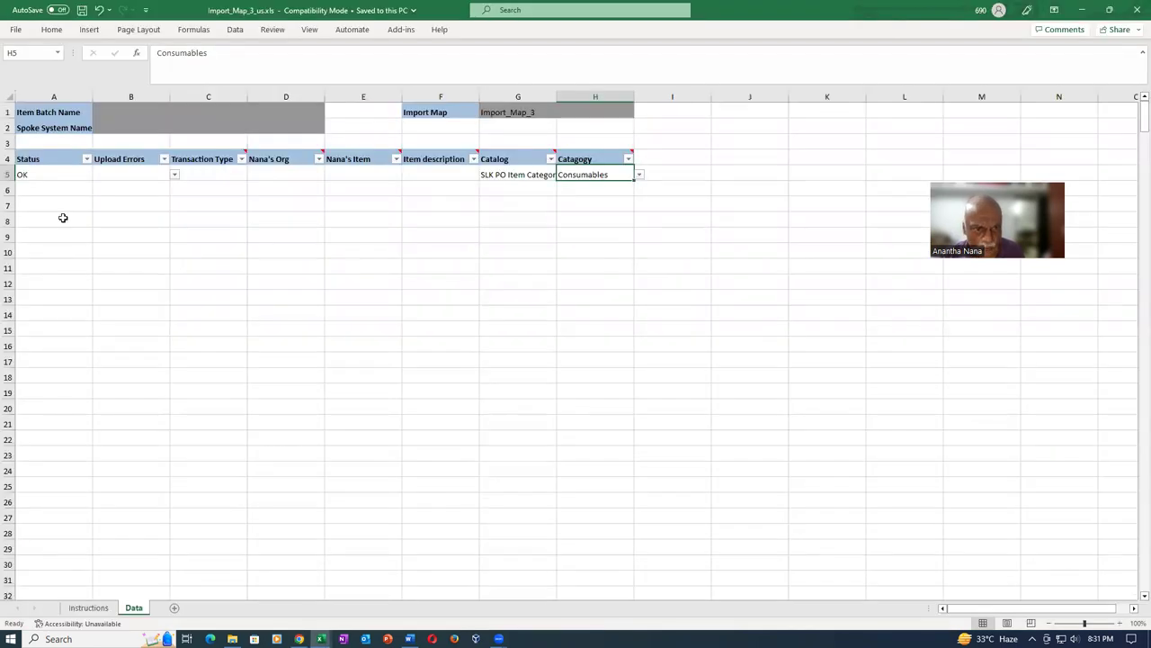
{"action": "key", "text": "alt+Tab"}
{"action": "key", "text": "alt+Tab"}
{"action": "key", "text": "ctrl+v"}
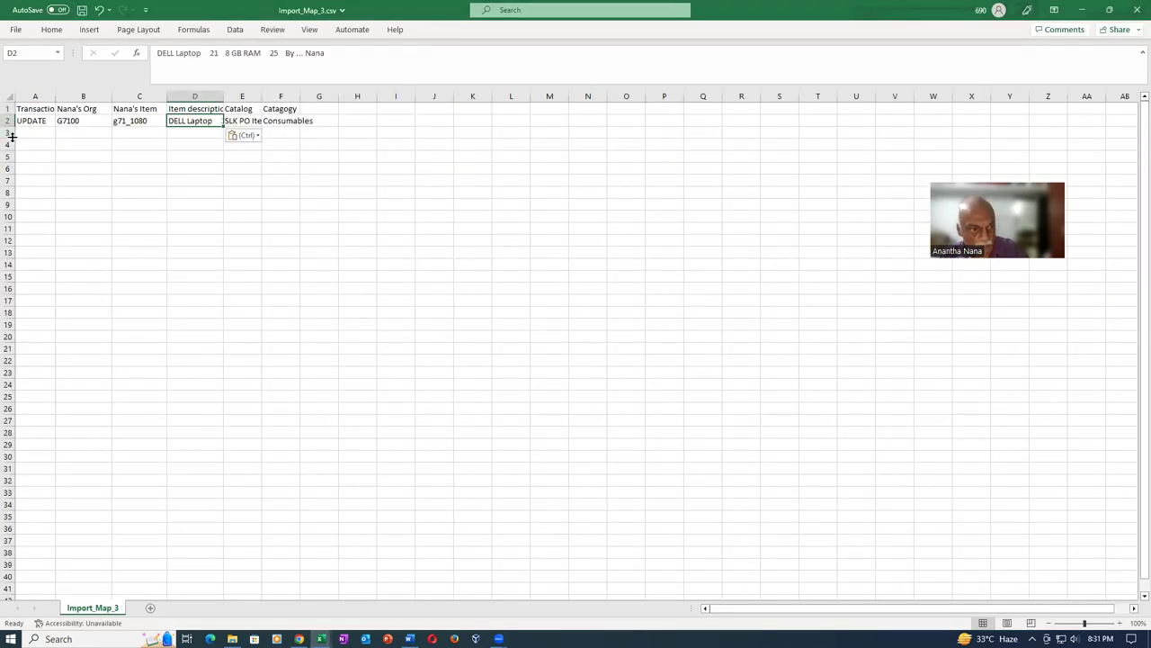
{"action": "left_click", "coordinate": [161, 203]}
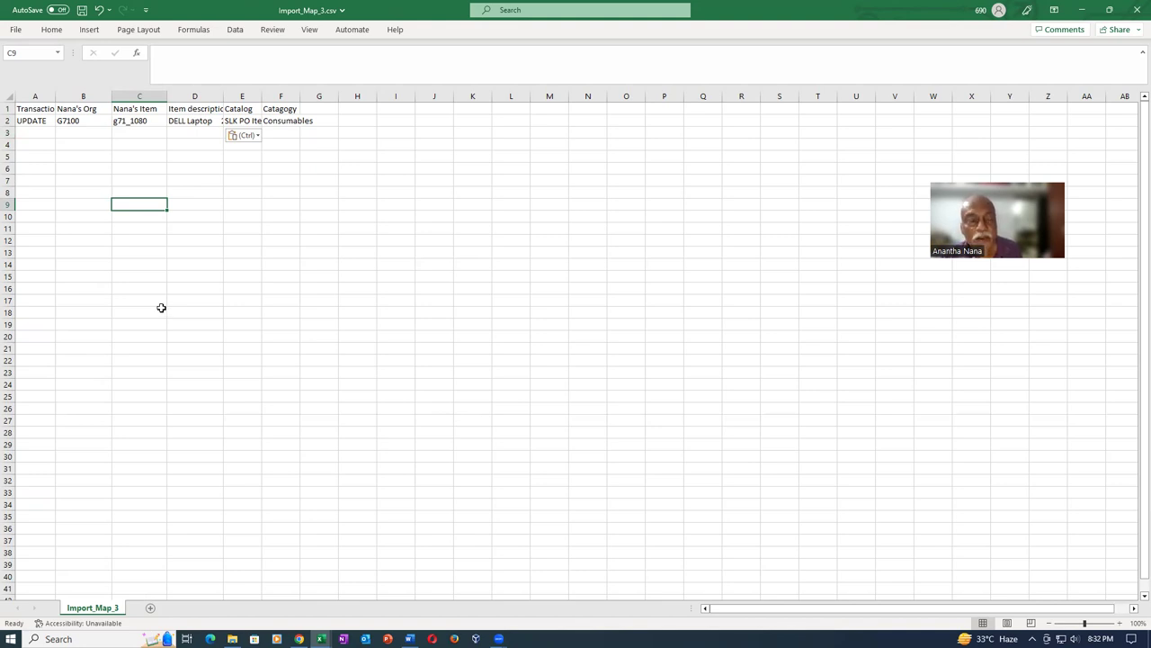
{"action": "left_click", "coordinate": [199, 182]}
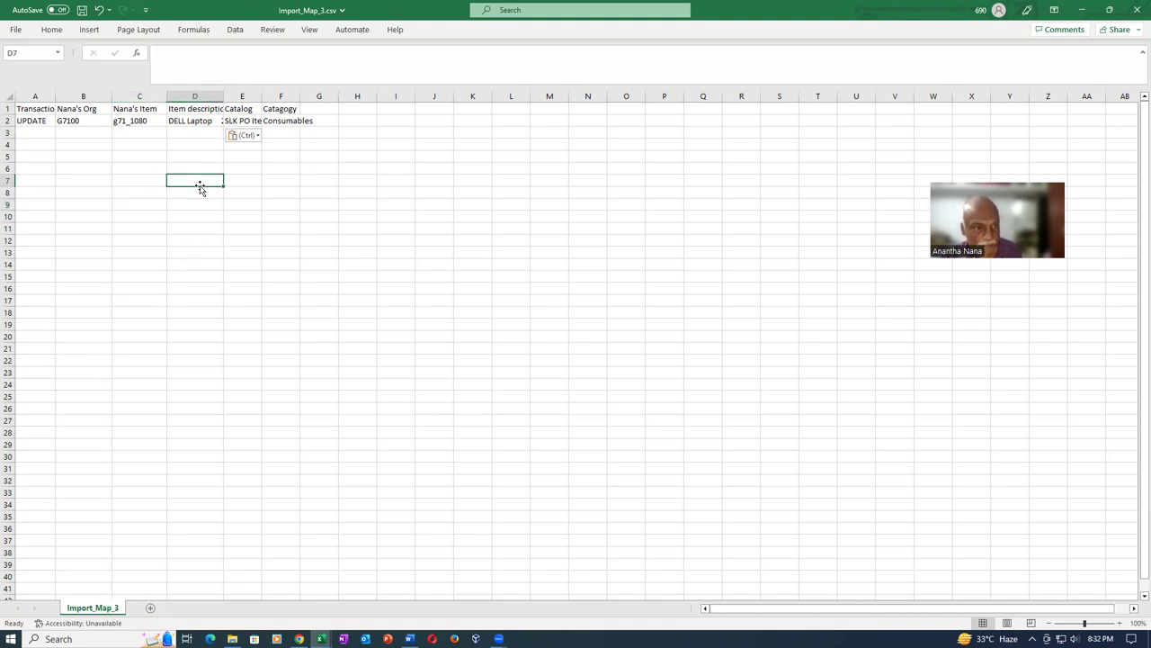
{"action": "key", "text": "ctrl+s"}
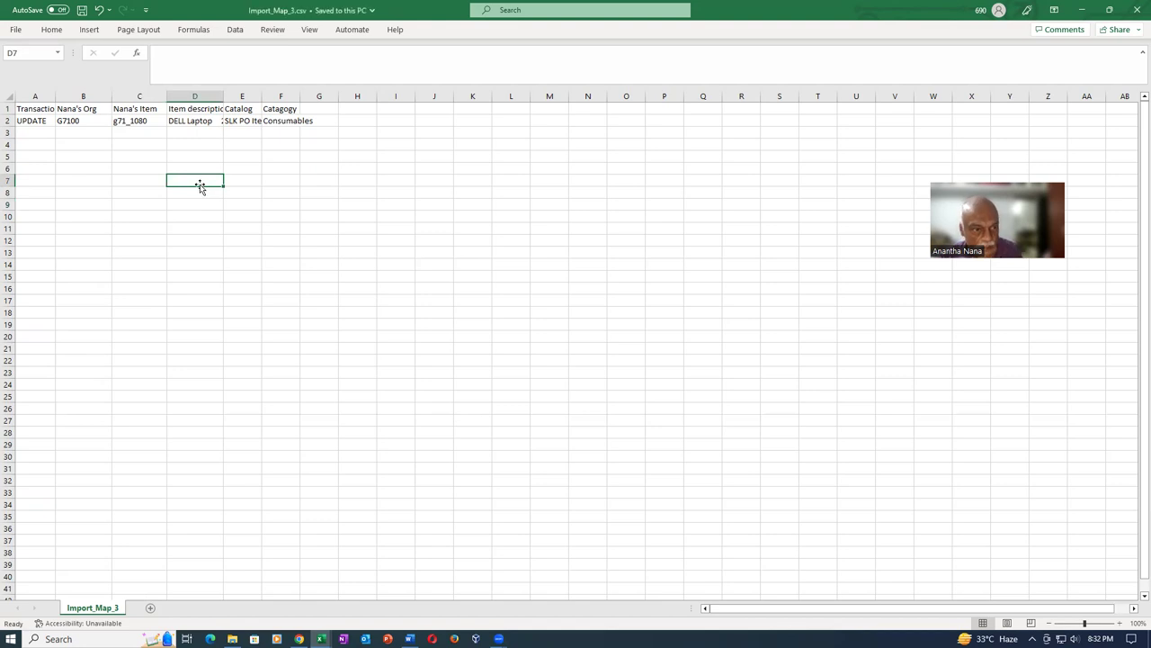
{"action": "left_click", "coordinate": [273, 121]}
{"action": "key", "text": "alt+Tab"}
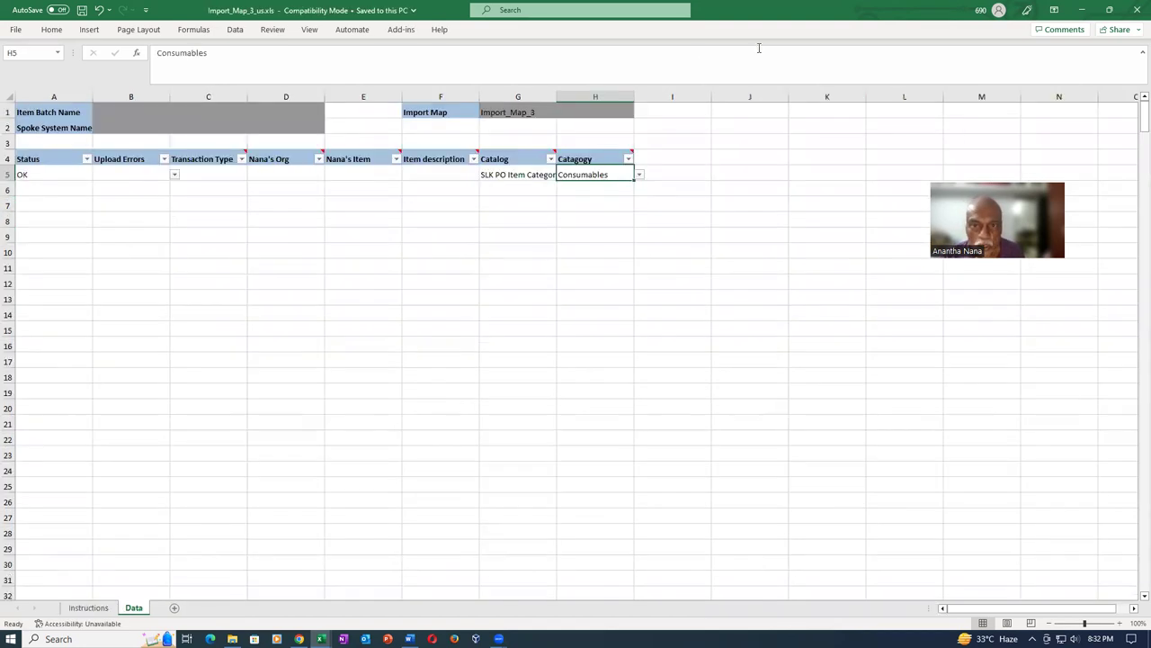
{"action": "key", "text": "alt+Tab"}
{"action": "key", "text": "Tab"}
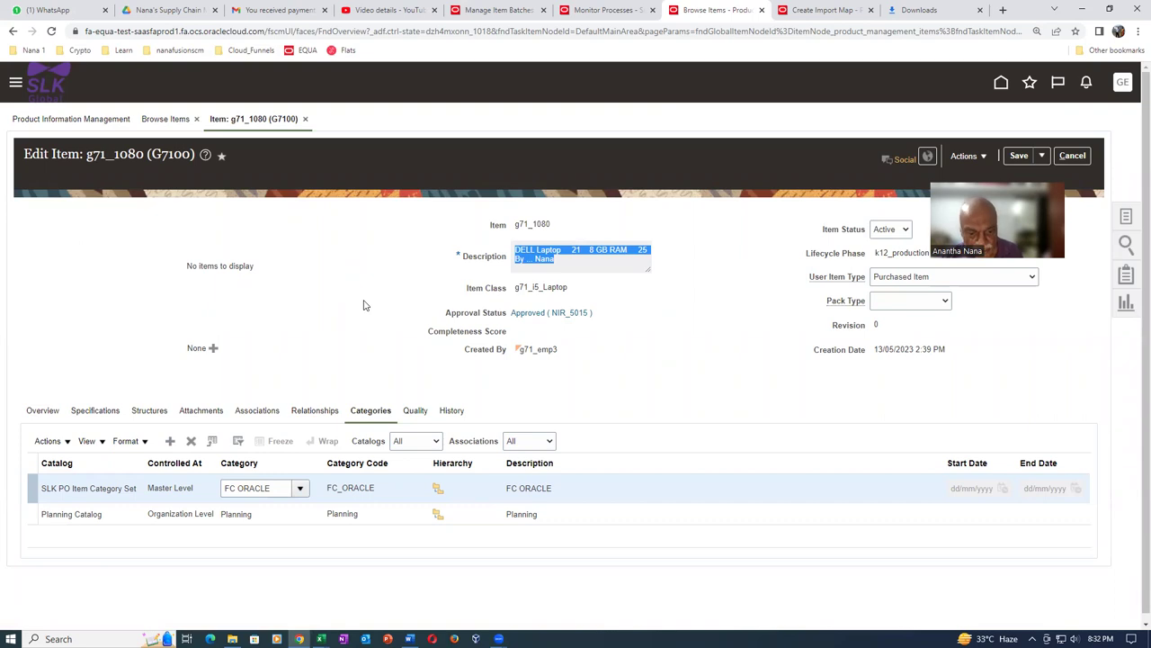
{"action": "key", "text": "alt+Tab"}
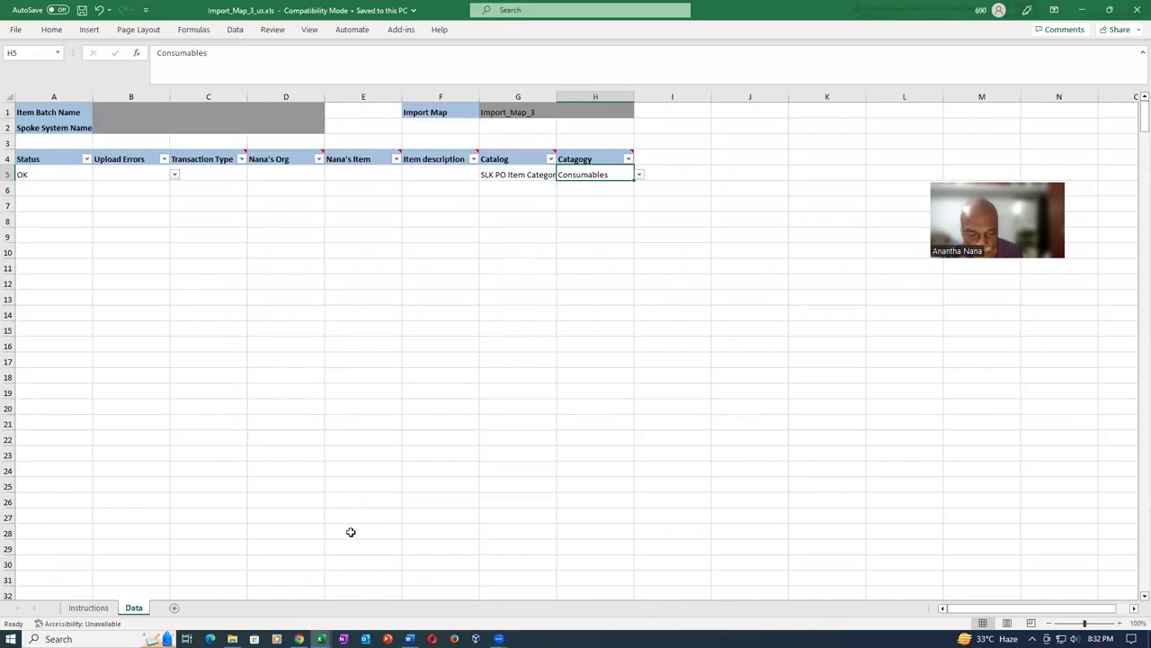
Return to the Import_Map_3 import map in the browser, then save and close it.
{"action": "key", "text": "alt+Tab"}
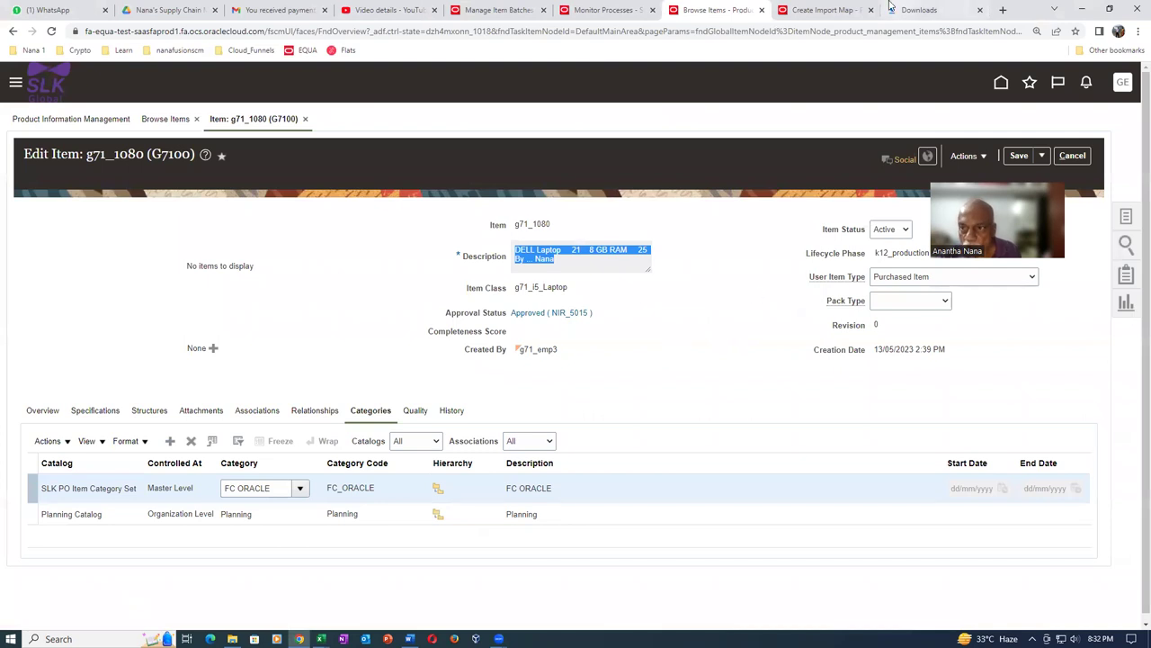
{"action": "left_click", "coordinate": [818, 10]}
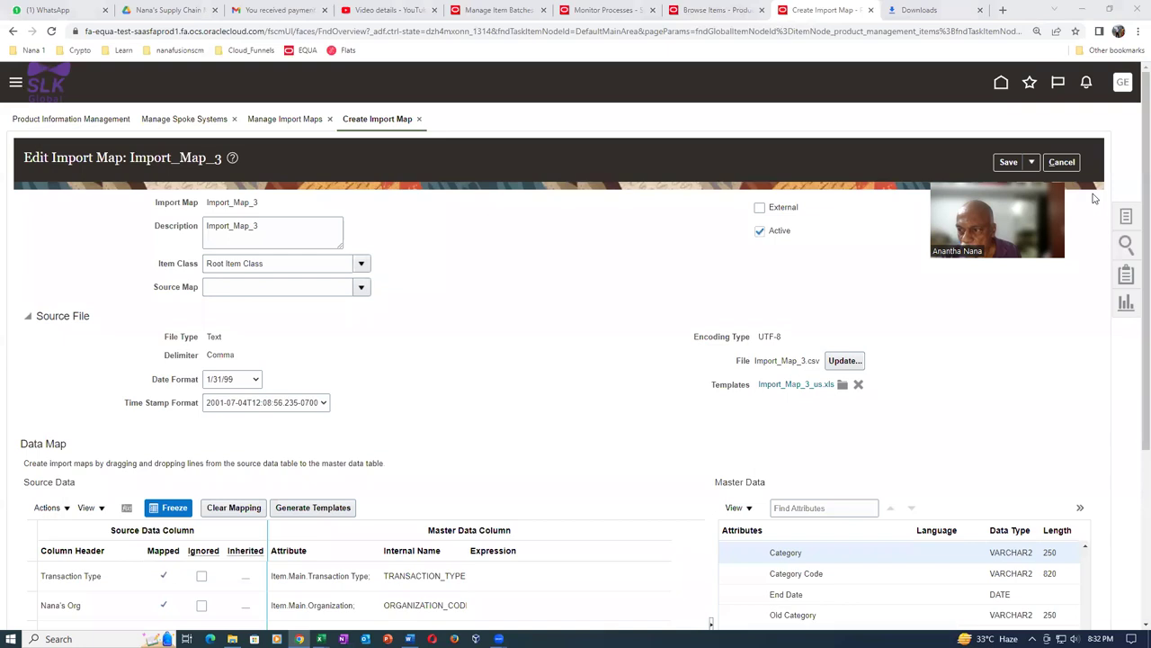
{"action": "left_click", "coordinate": [1032, 162]}
{"action": "left_click", "coordinate": [1030, 185]}
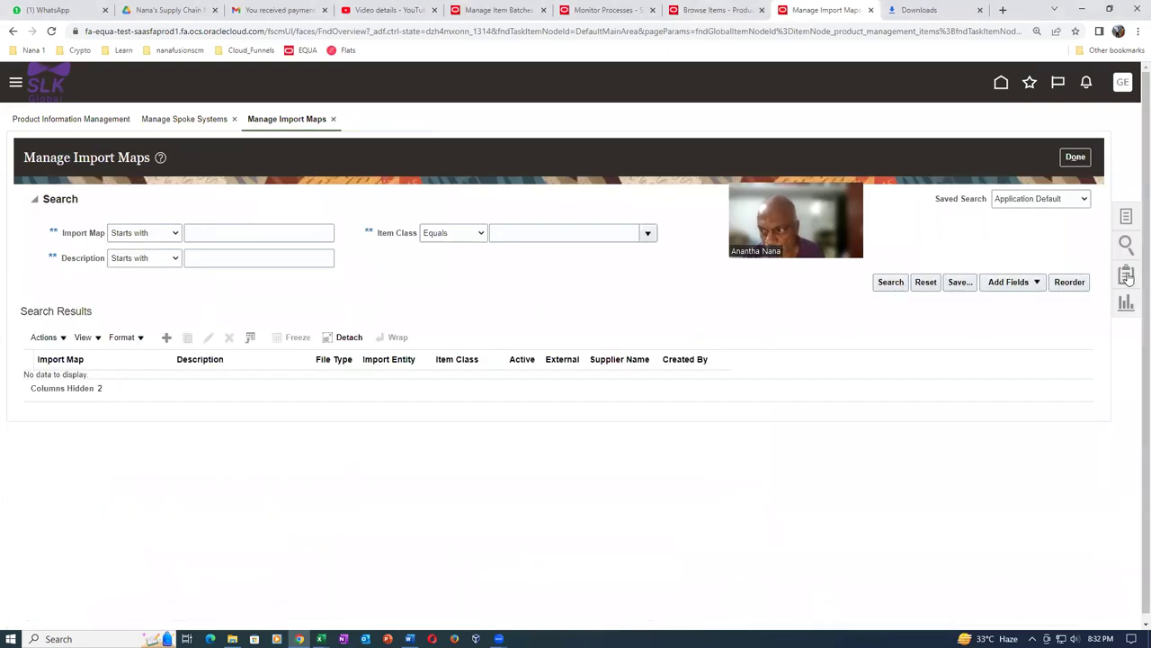
In Manage Item Batches, create item batch Imp_Batch_4 with default organization G7100, and save it with the option to add items.
{"action": "left_click", "coordinate": [1125, 216]}
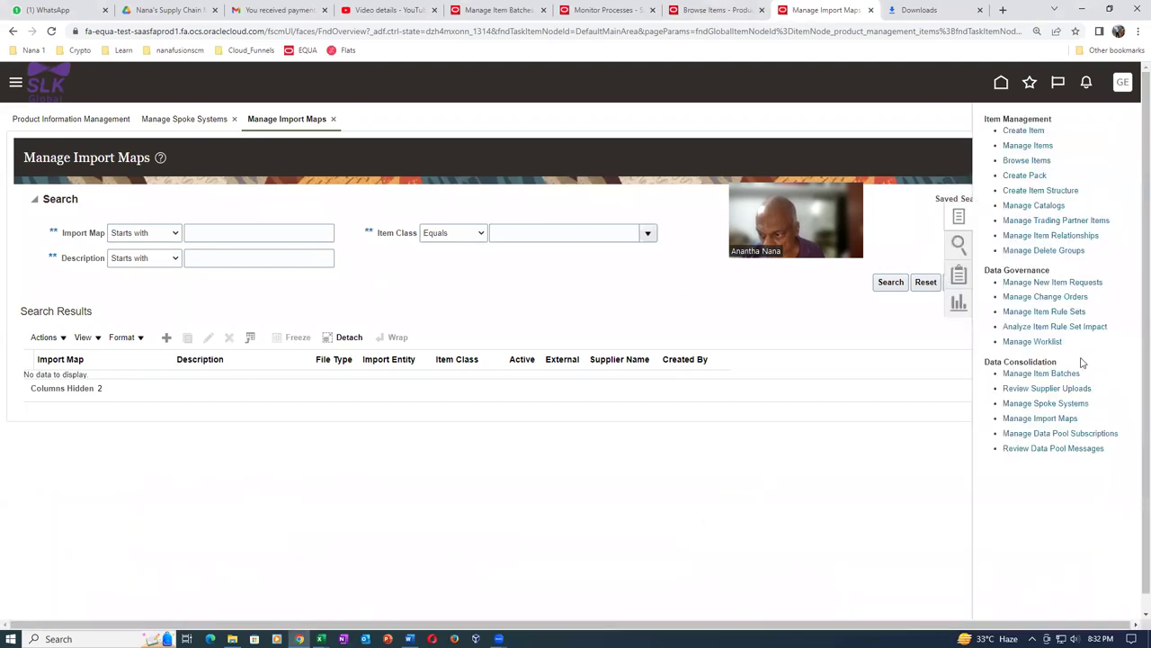
{"action": "left_click", "coordinate": [1030, 376]}
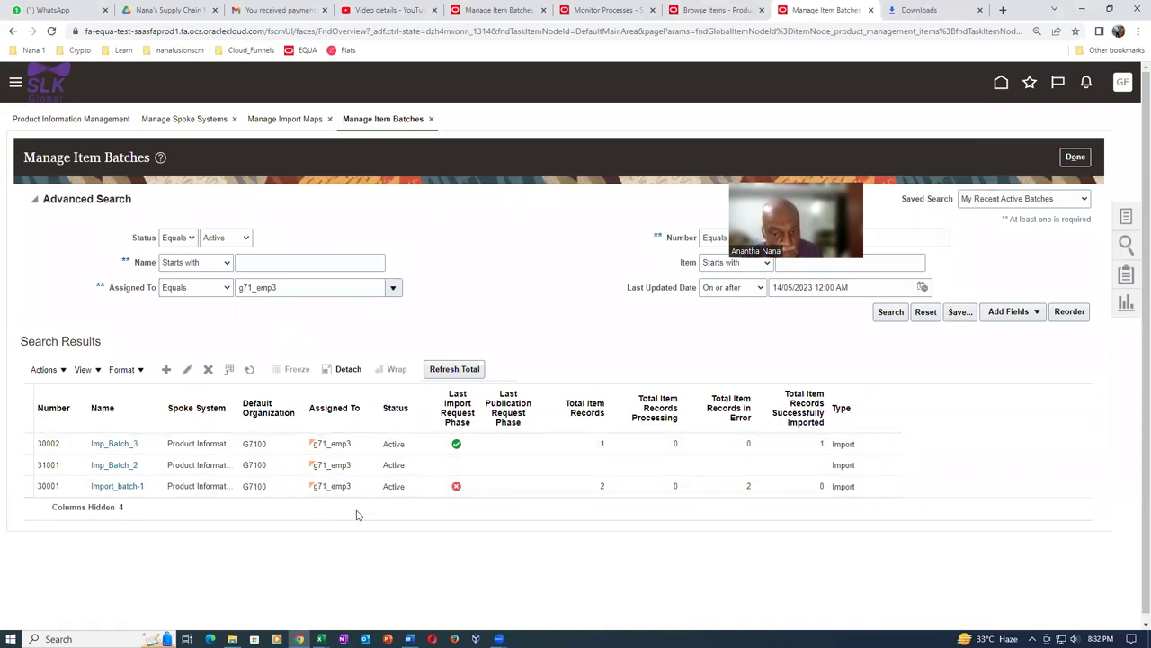
{"action": "left_click", "coordinate": [114, 443]}
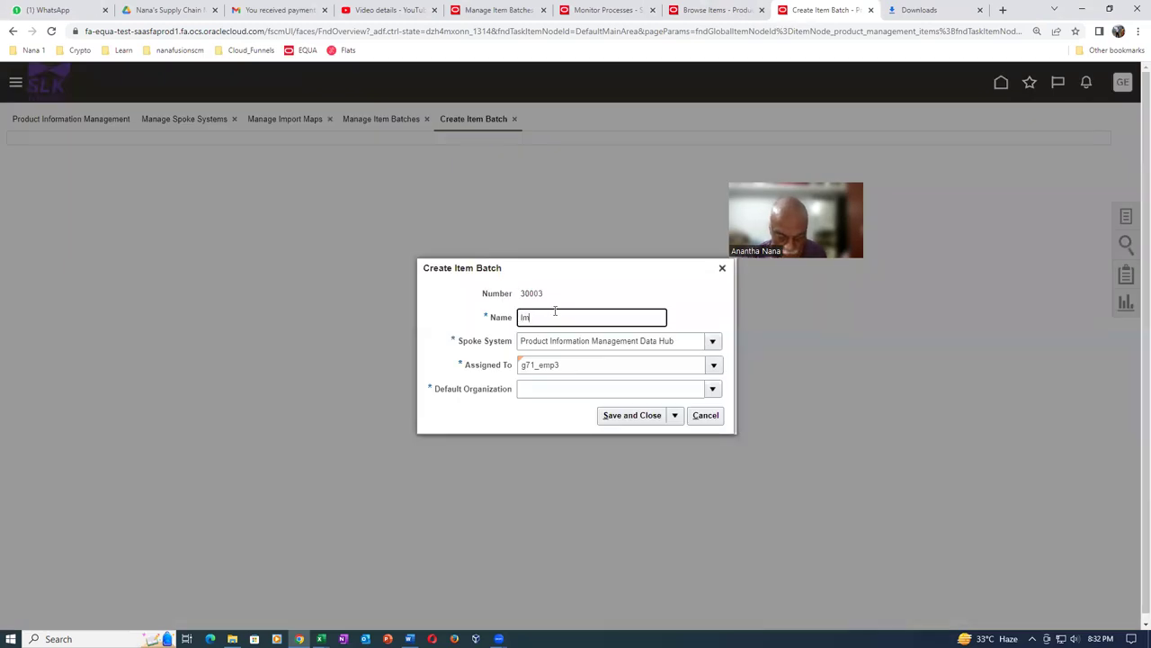
{"action": "type", "text": "Imp_Batch_"}
{"action": "key", "text": "Tab"}
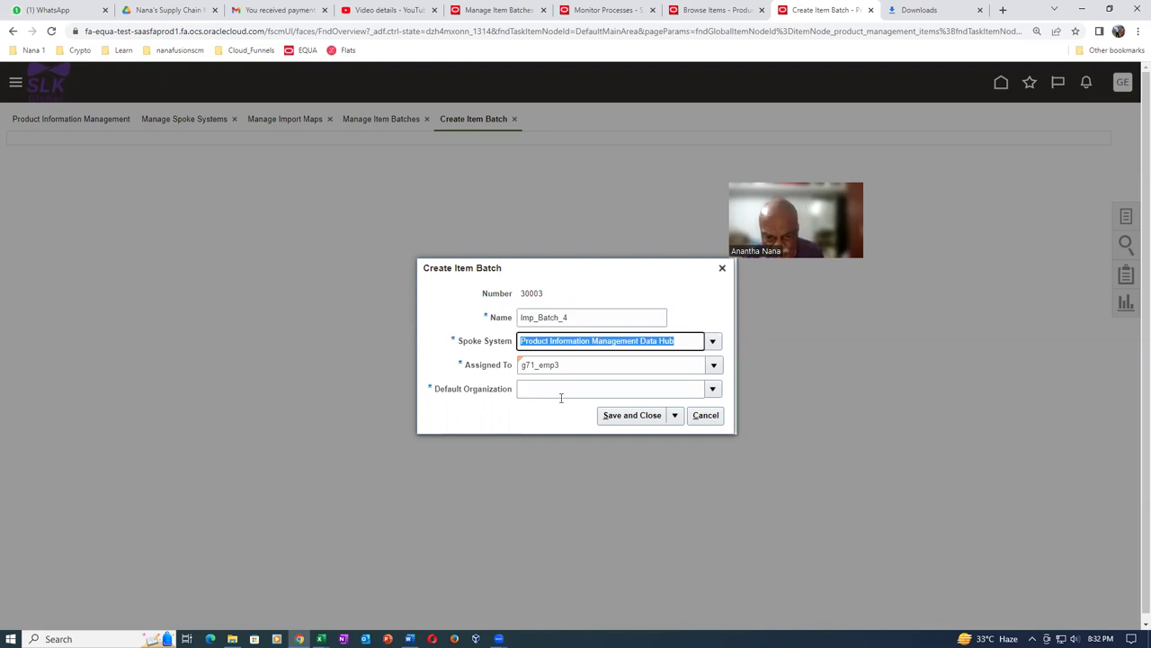
{"action": "left_click", "coordinate": [566, 391]}
{"action": "type", "text": "G7100"}
{"action": "key", "text": "Tab"}
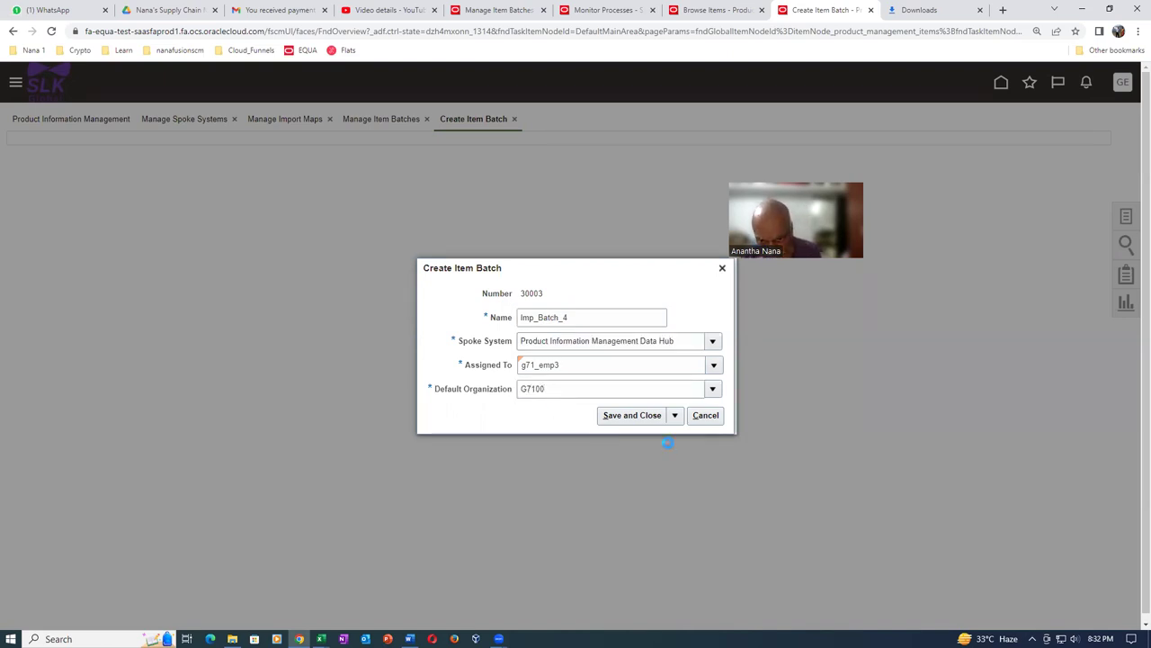
{"action": "left_click", "coordinate": [676, 416]}
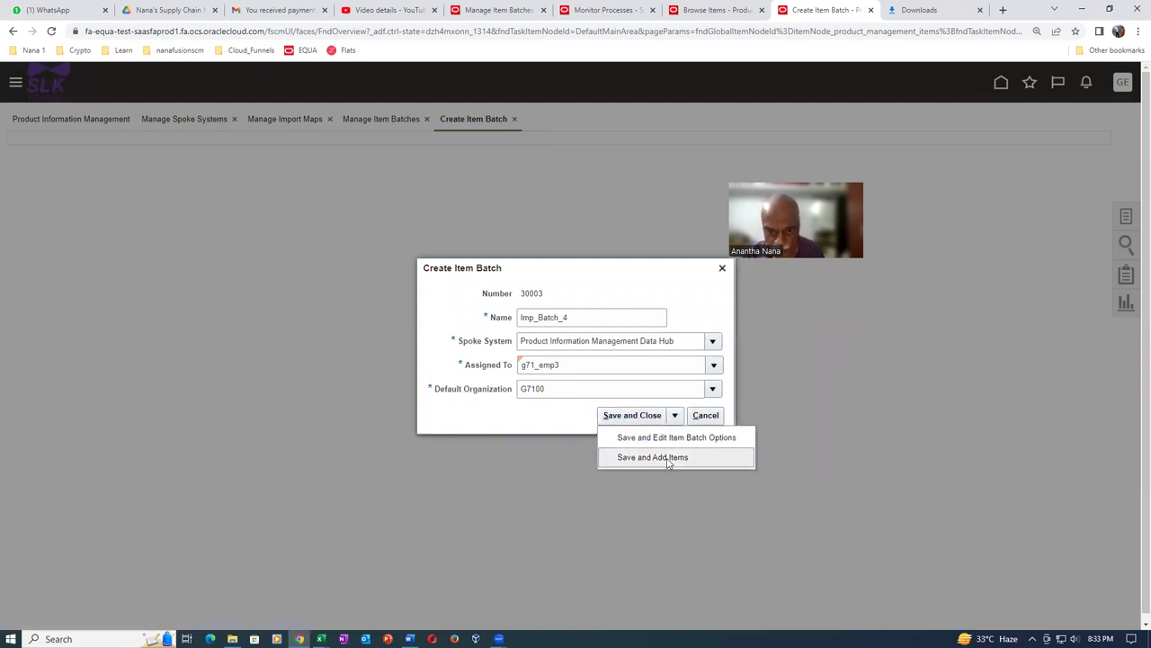
{"action": "left_click", "coordinate": [668, 459]}
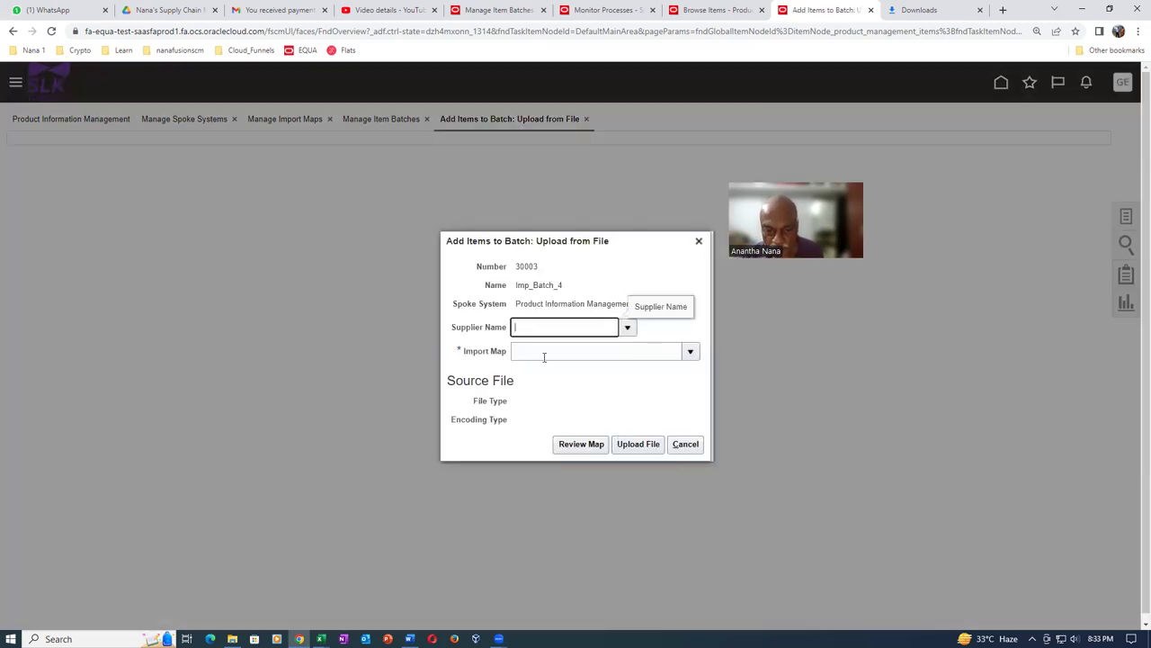
Search for import maps starting with Imp and select Import_Map_3 as the import map for batch Imp_Batch_4.
{"action": "left_click", "coordinate": [545, 355]}
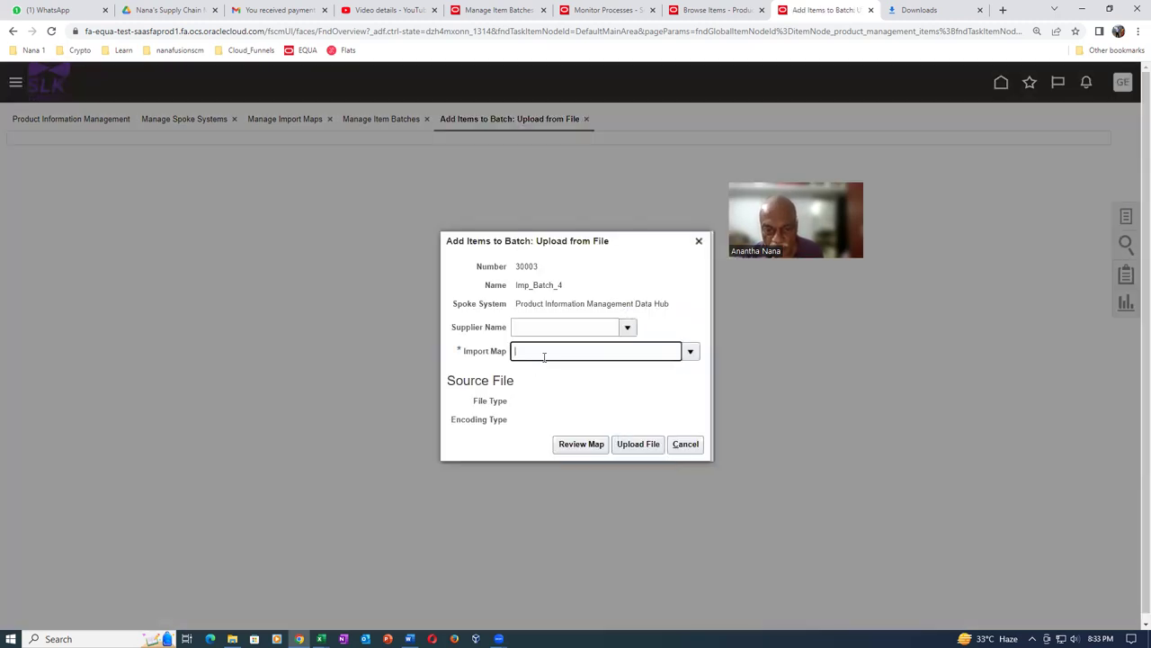
{"action": "left_click", "coordinate": [689, 353]}
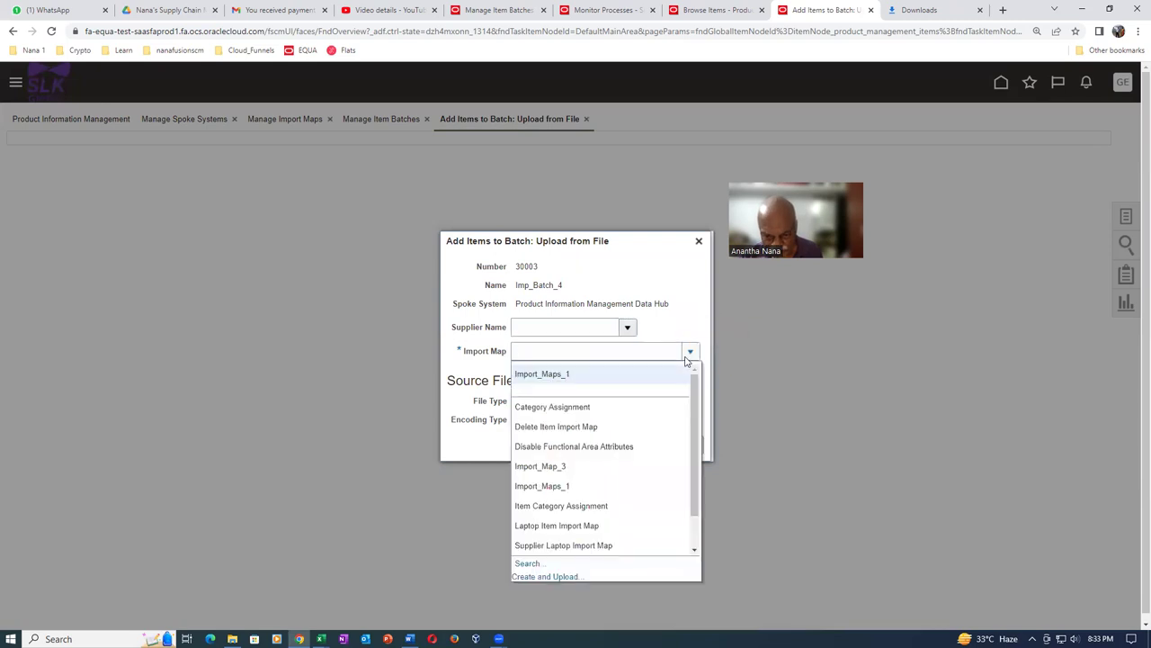
{"action": "left_click", "coordinate": [538, 564]}
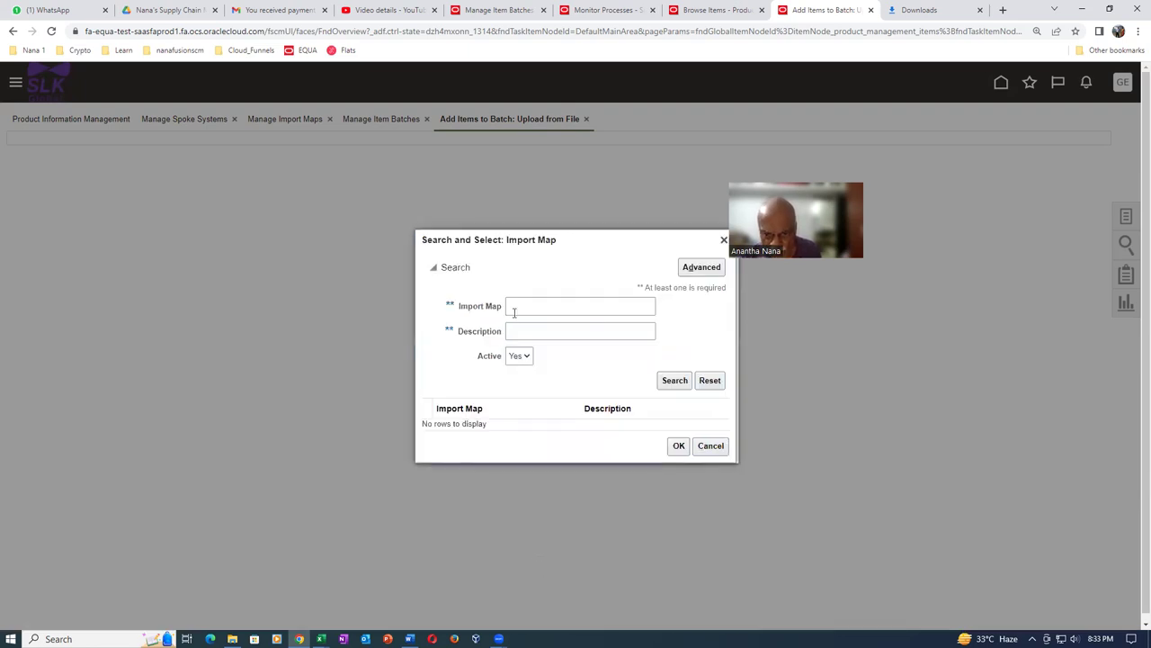
{"action": "left_click", "coordinate": [567, 306]}
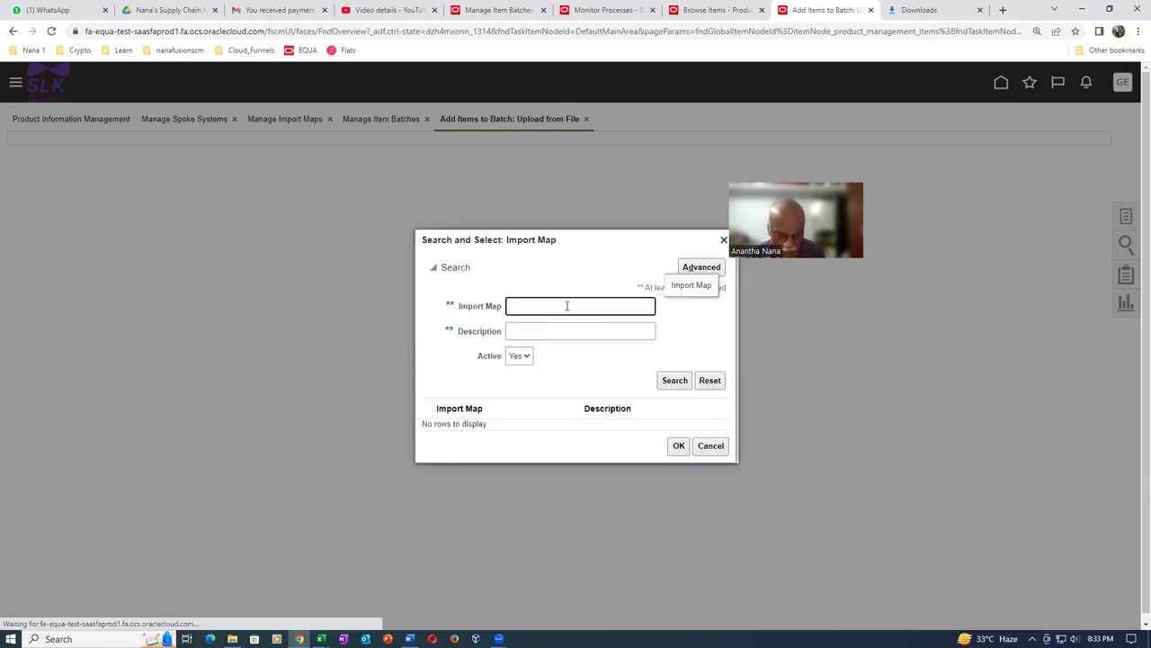
{"action": "left_click", "coordinate": [681, 380]}
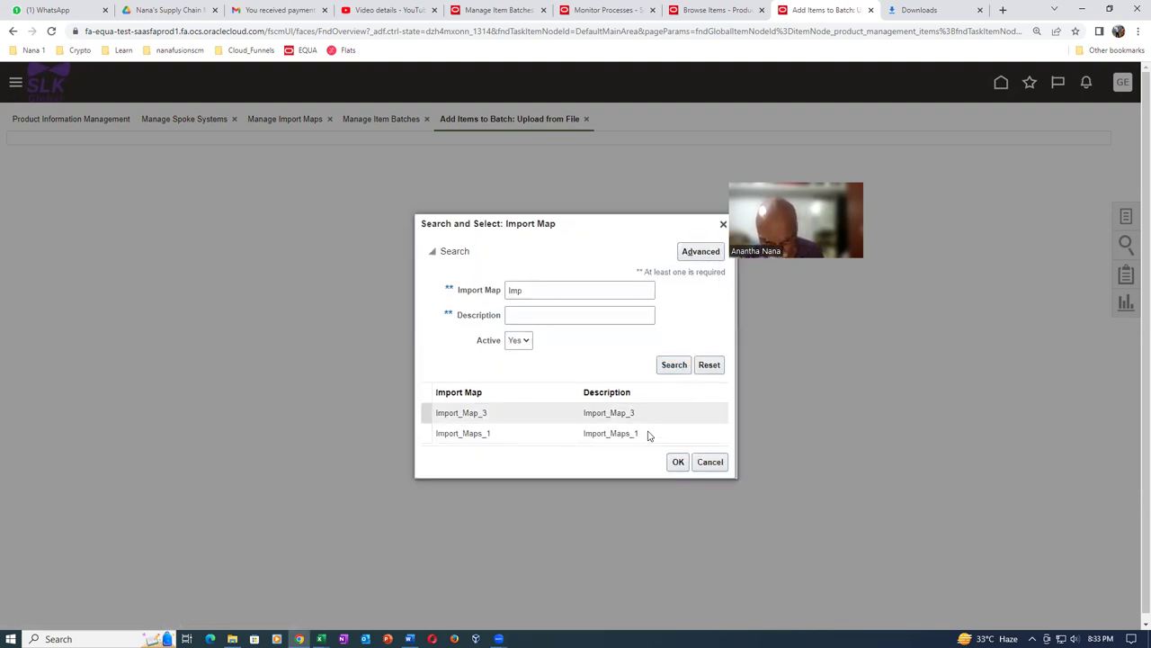
{"action": "left_click", "coordinate": [542, 419]}
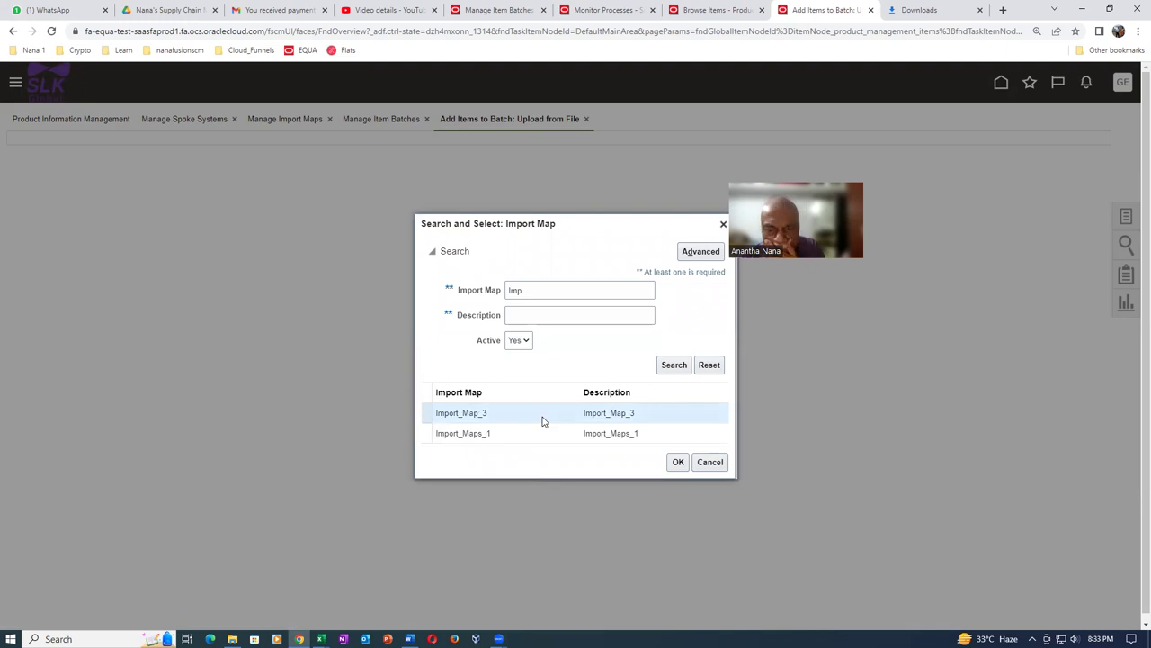
{"action": "left_click", "coordinate": [681, 462]}
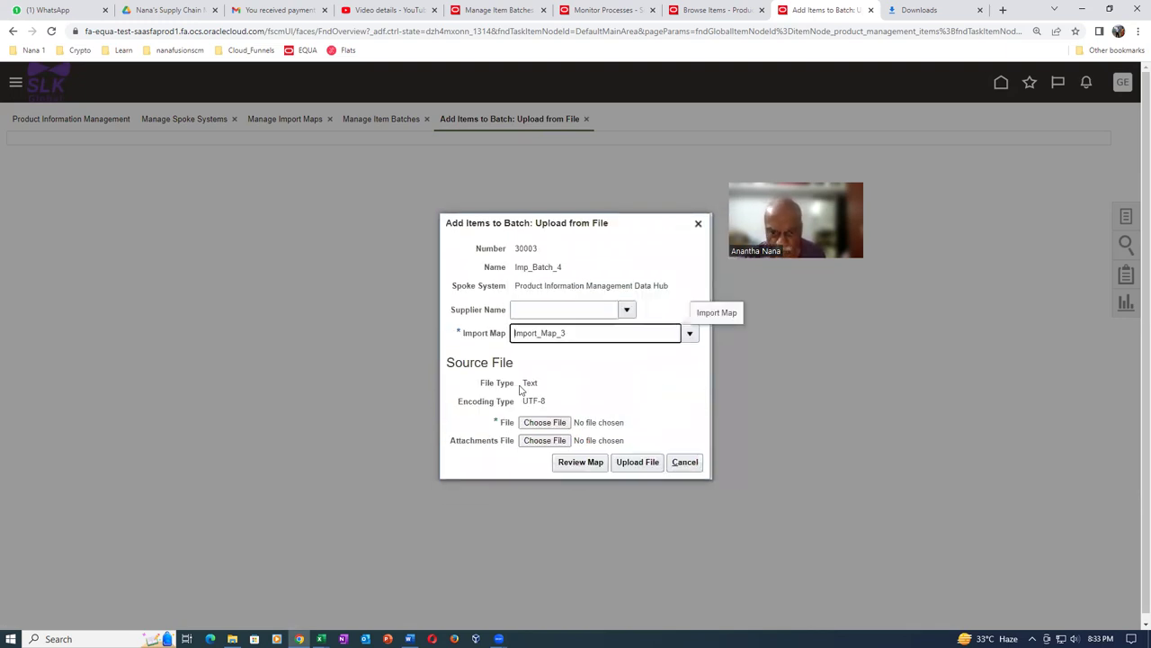
Choose Import_Map_3.csv from the Fusion_PDH_Training folder as the source file, upload it to the batch and acknowledge the confirmation.
{"action": "left_click", "coordinate": [545, 422]}
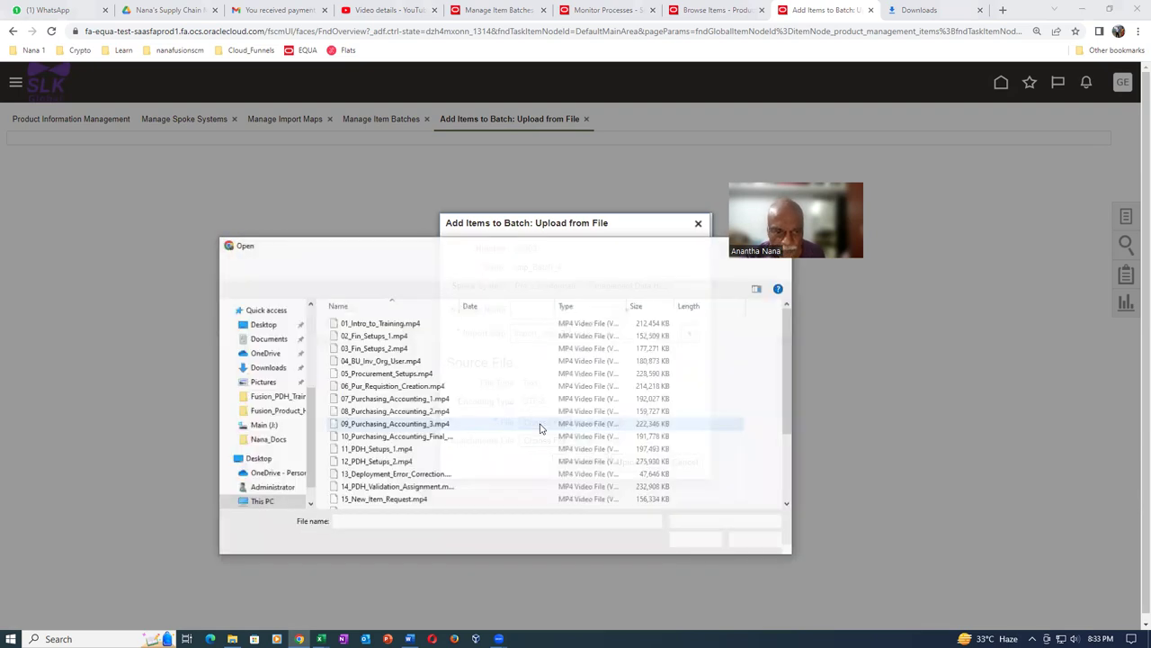
{"action": "scroll", "coordinate": [430, 435], "scroll_direction": "down", "scroll_amount": 3}
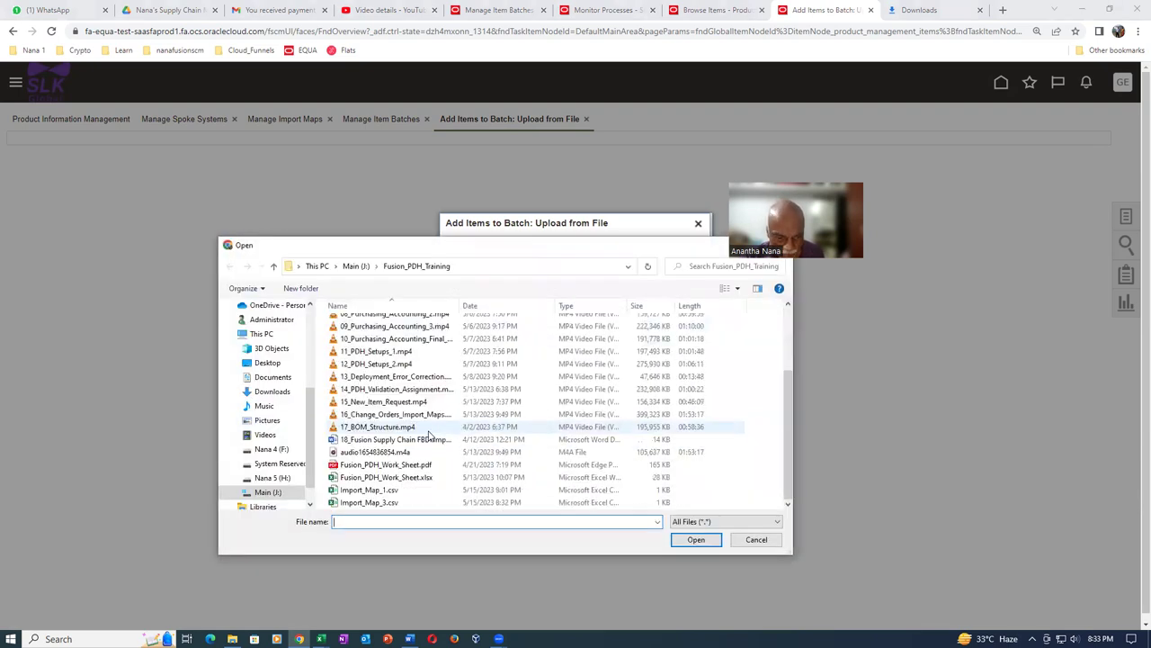
{"action": "left_click", "coordinate": [410, 503]}
{"action": "left_click", "coordinate": [696, 539]}
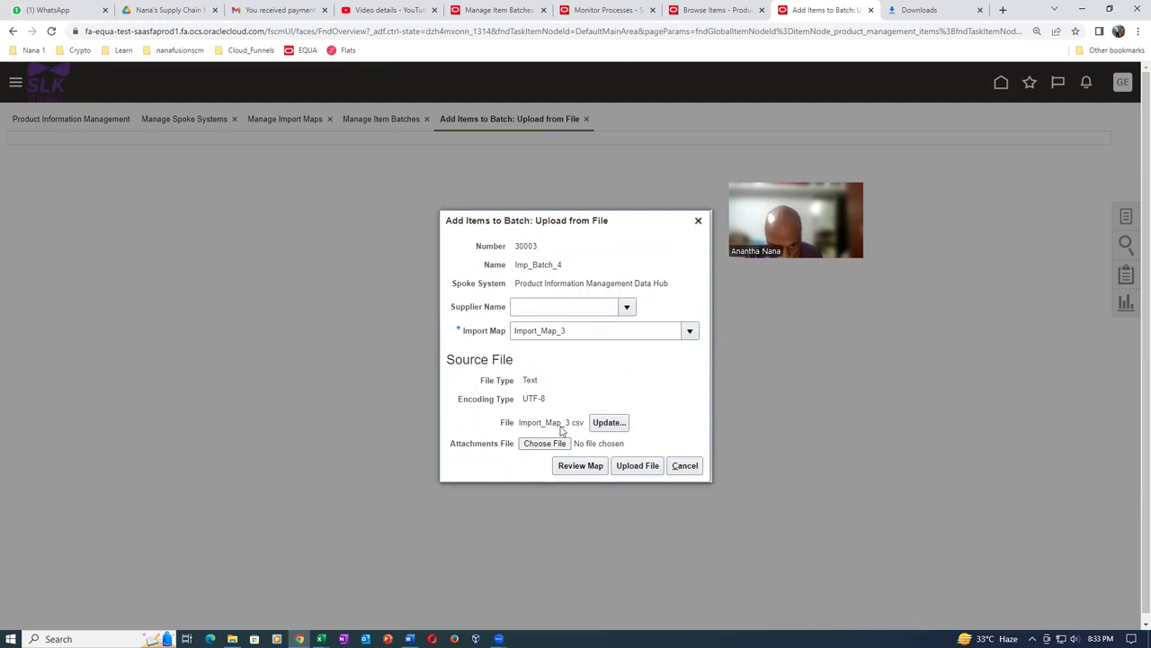
{"action": "left_click", "coordinate": [648, 465]}
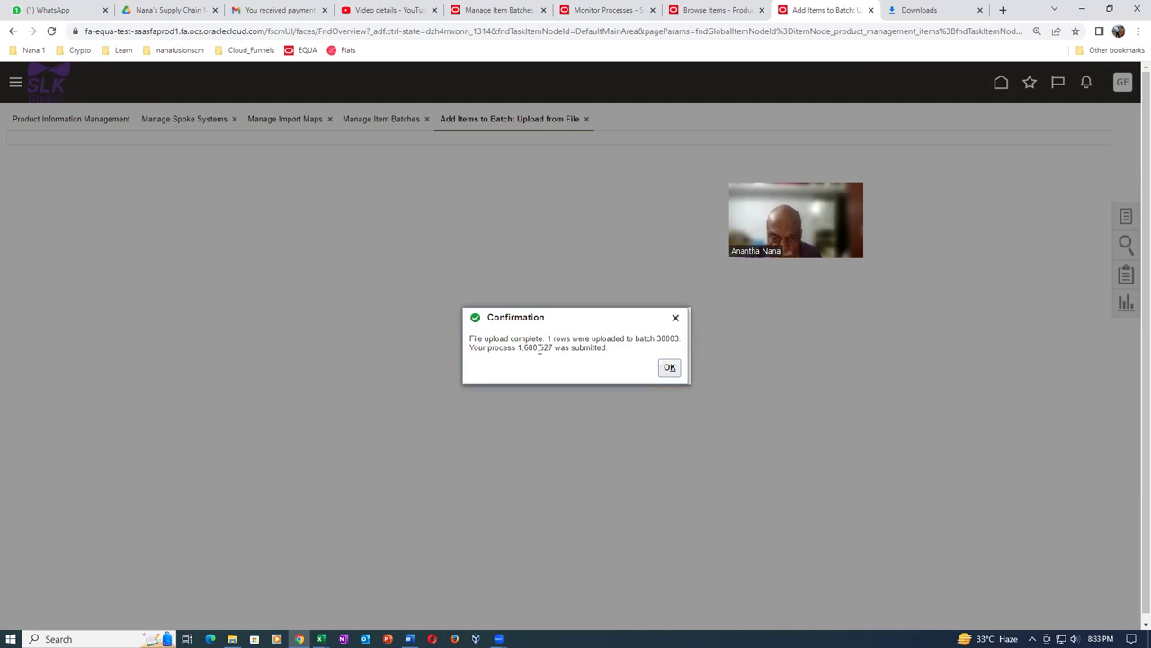
{"action": "left_click_drag", "start_coordinate": [551, 352], "coordinate": [555, 351]}
{"action": "left_click", "coordinate": [670, 367]}
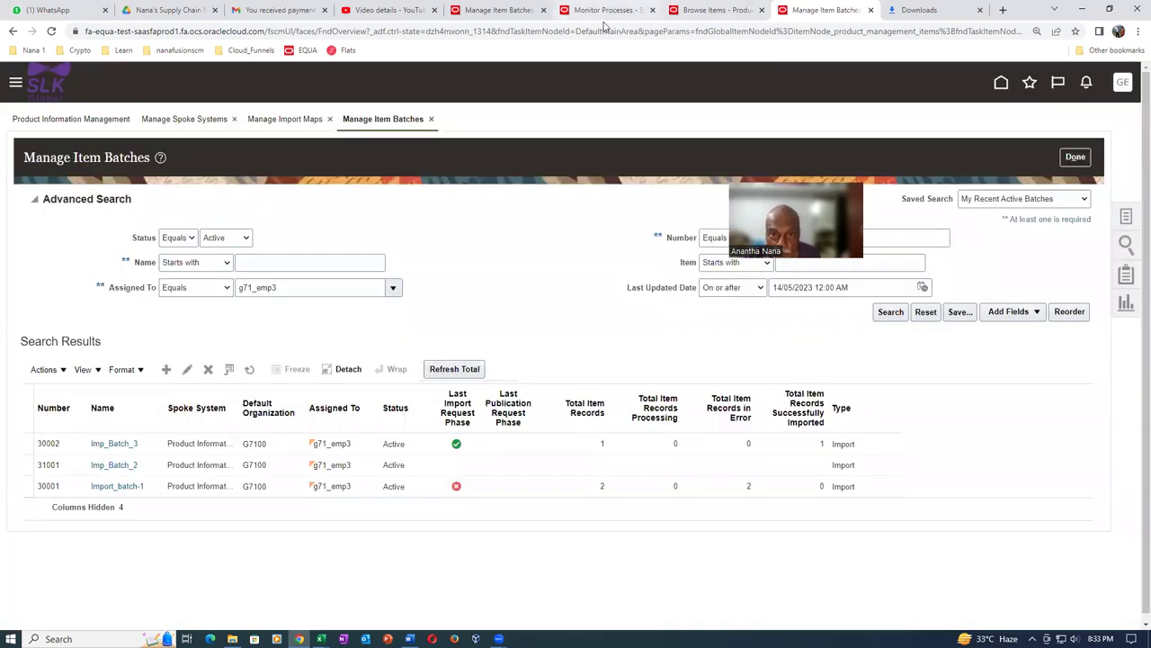
Duplicate the Monitor Processes browser page and refresh the scheduled processes list in the original.
{"action": "right_click", "coordinate": [611, 14]}
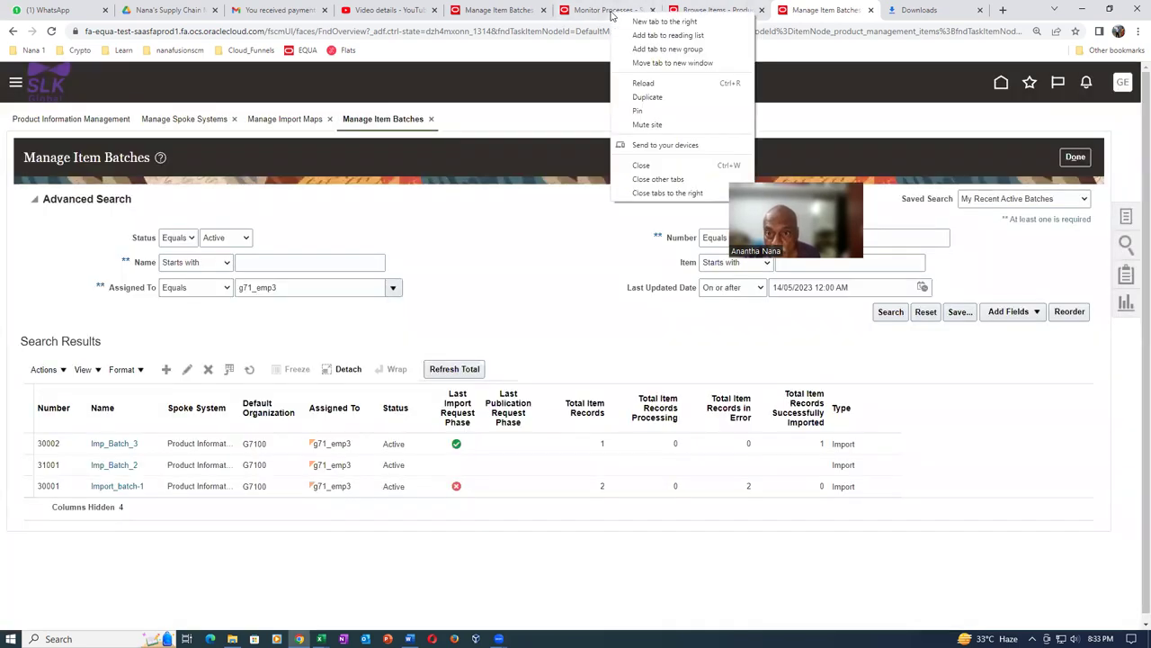
{"action": "left_click", "coordinate": [630, 96]}
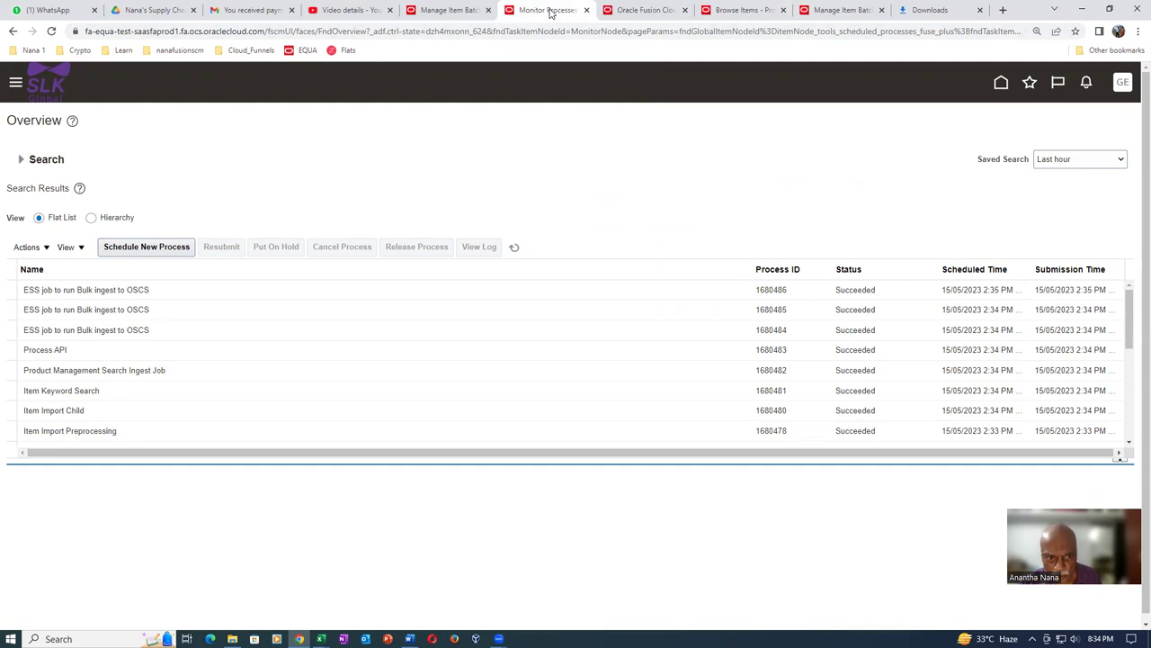
{"action": "left_click", "coordinate": [514, 249]}
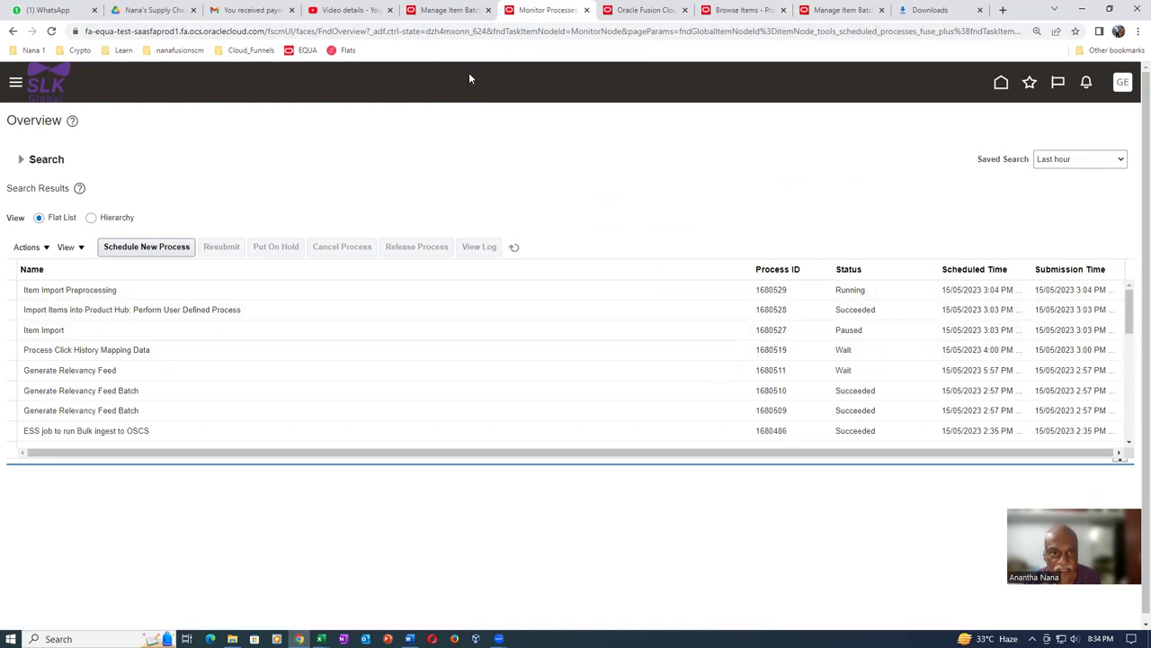
Rerun the search for item batches whose names start with Imp and check the import request phase of Imp_Batch_4.
{"action": "left_click", "coordinate": [433, 10]}
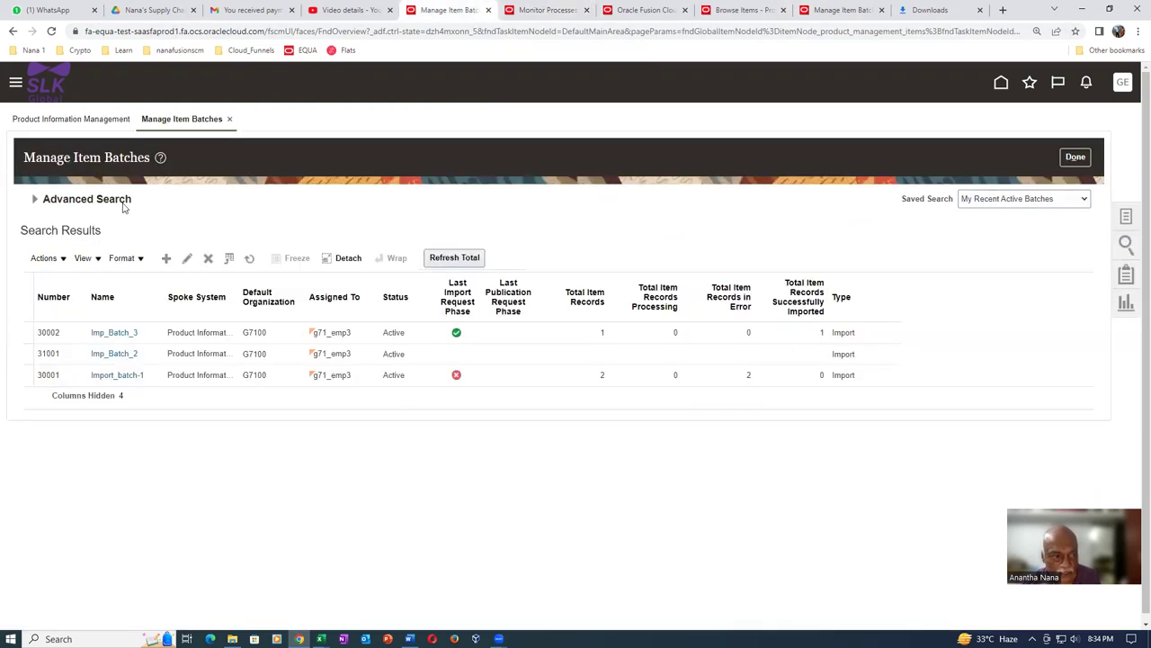
{"action": "left_click", "coordinate": [34, 198]}
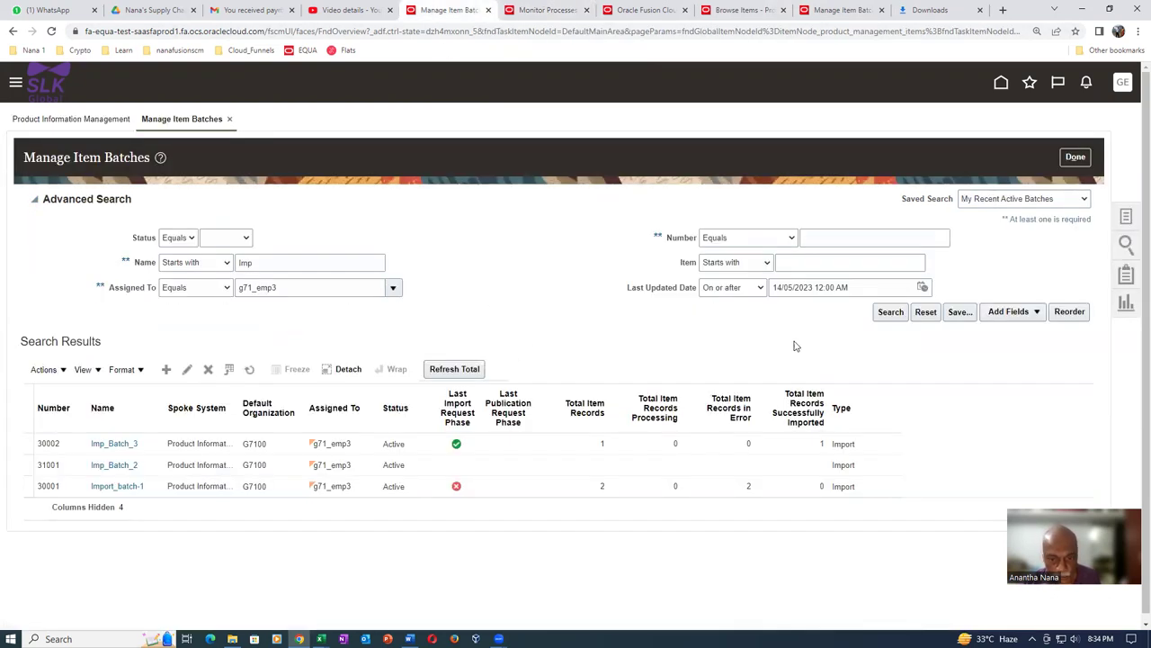
{"action": "left_click", "coordinate": [890, 311]}
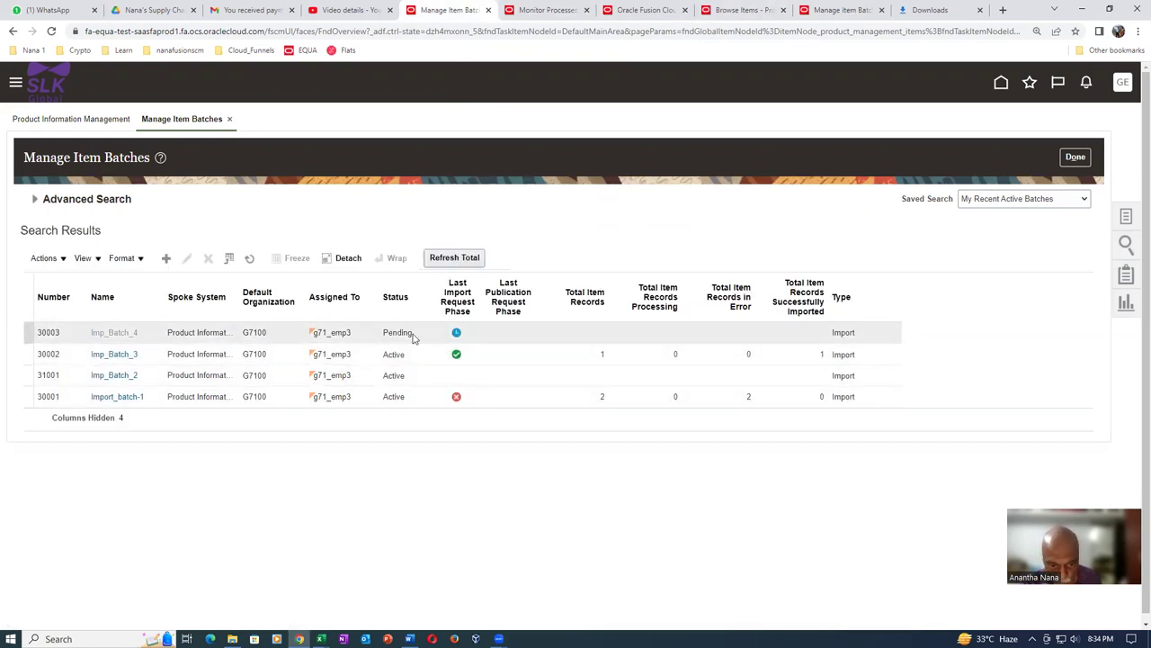
{"action": "mouse_move", "coordinate": [457, 340]}
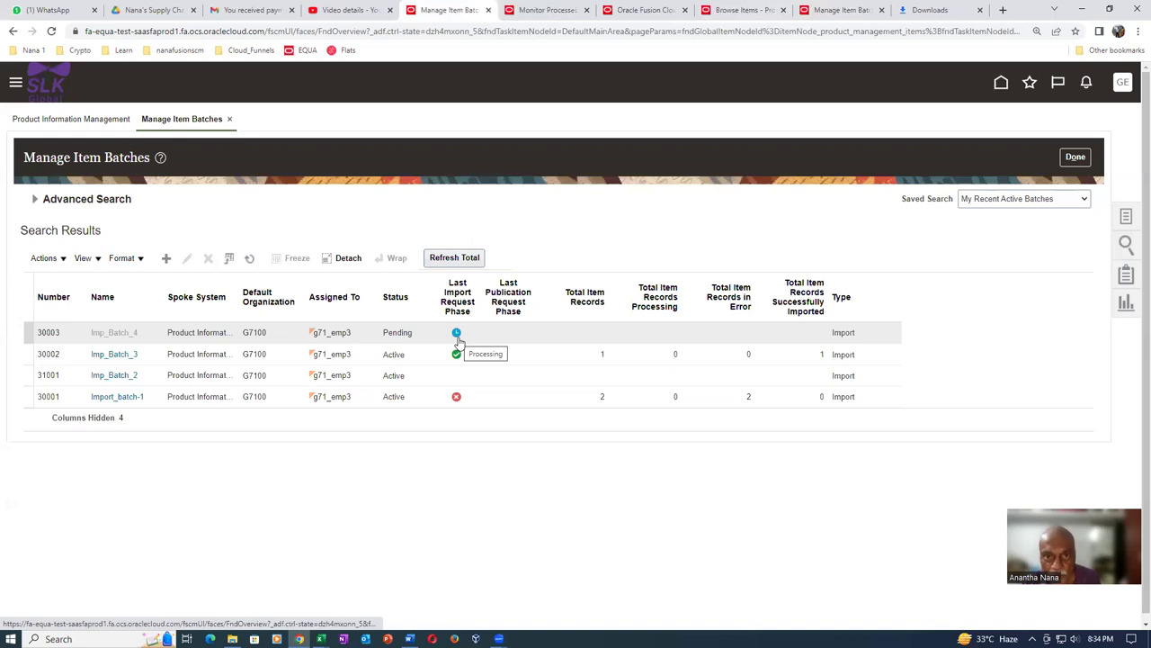
Return to the scheduled processes and refresh the list repeatedly to follow the Item Import jobs.
{"action": "left_click", "coordinate": [549, 10]}
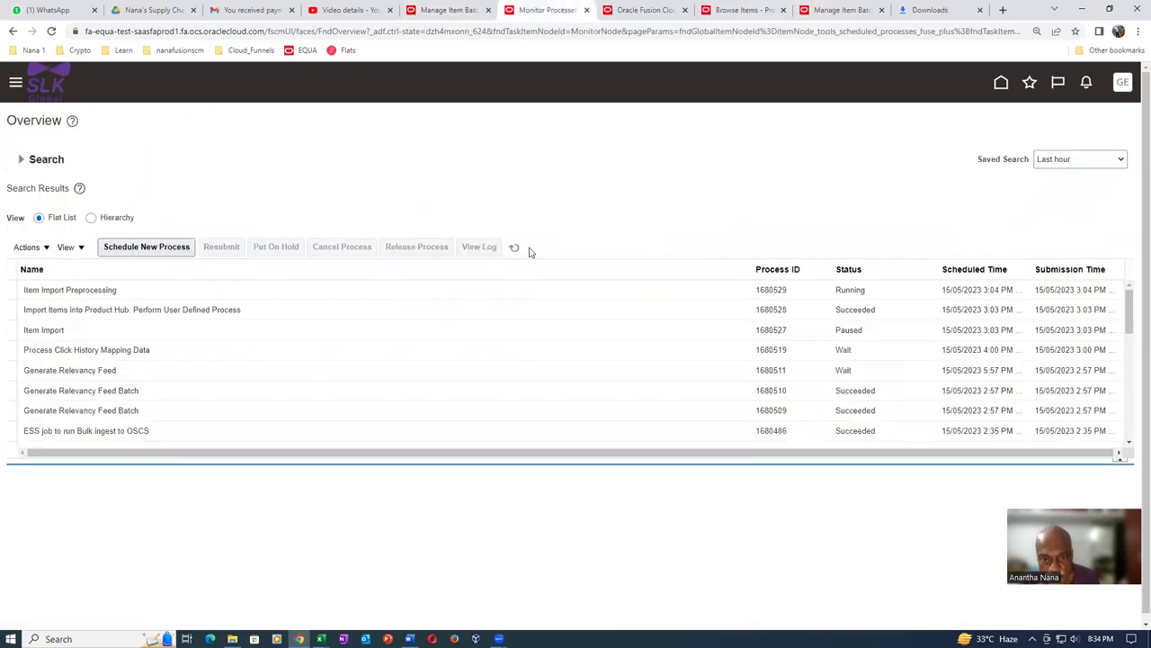
{"action": "left_click", "coordinate": [515, 249]}
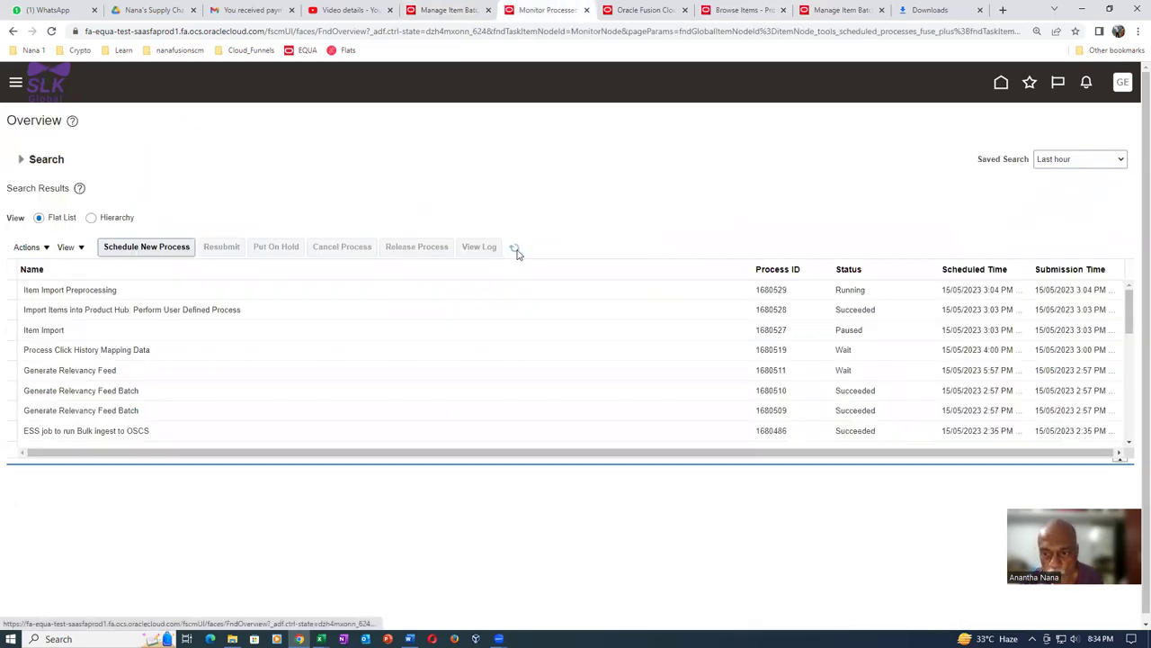
{"action": "left_click", "coordinate": [516, 249]}
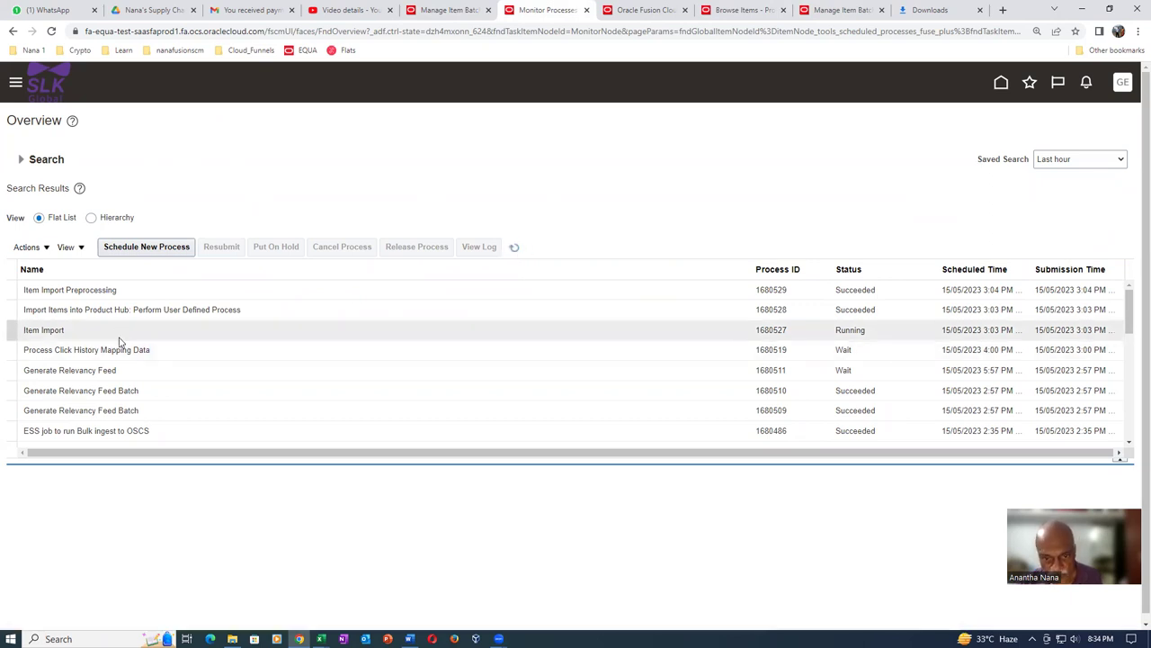
{"action": "left_click", "coordinate": [515, 250]}
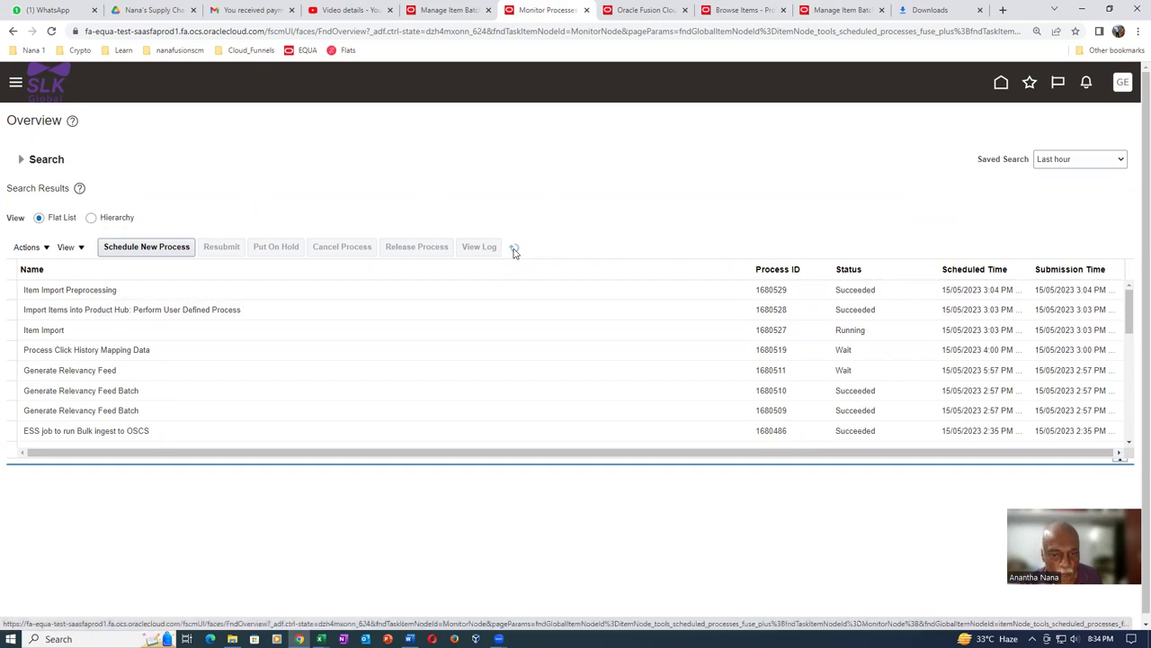
{"action": "left_click", "coordinate": [515, 250]}
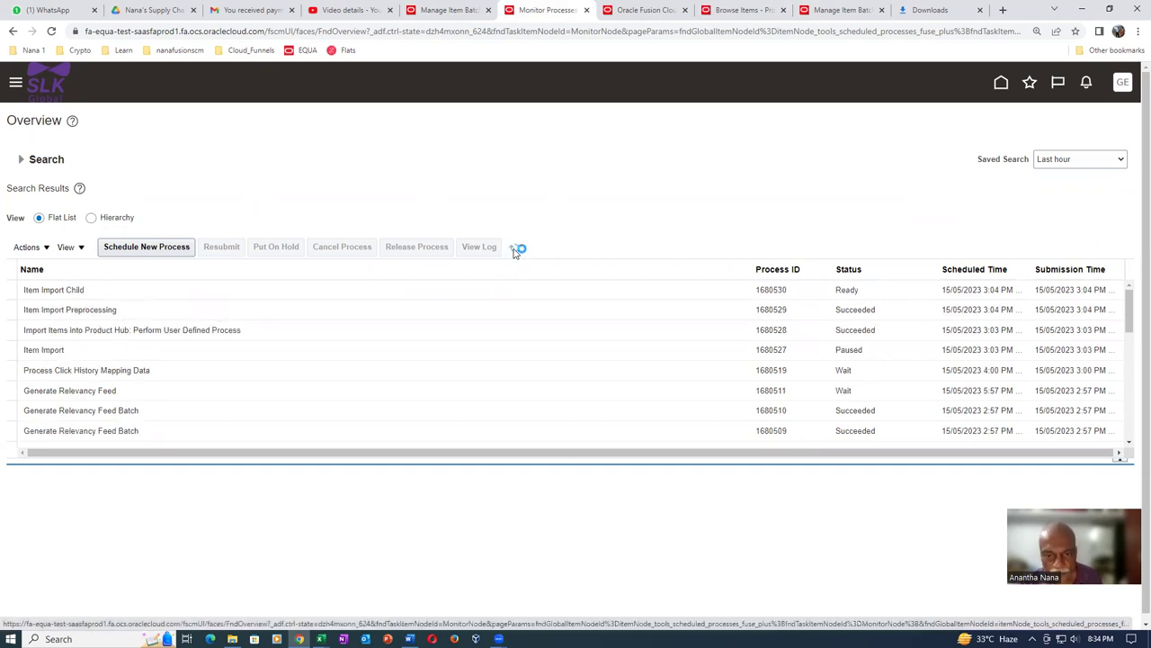
Review the category assignments on the open item g71_1080 page, and refresh the scheduled processes list again to check the import.
{"action": "left_click", "coordinate": [722, 13]}
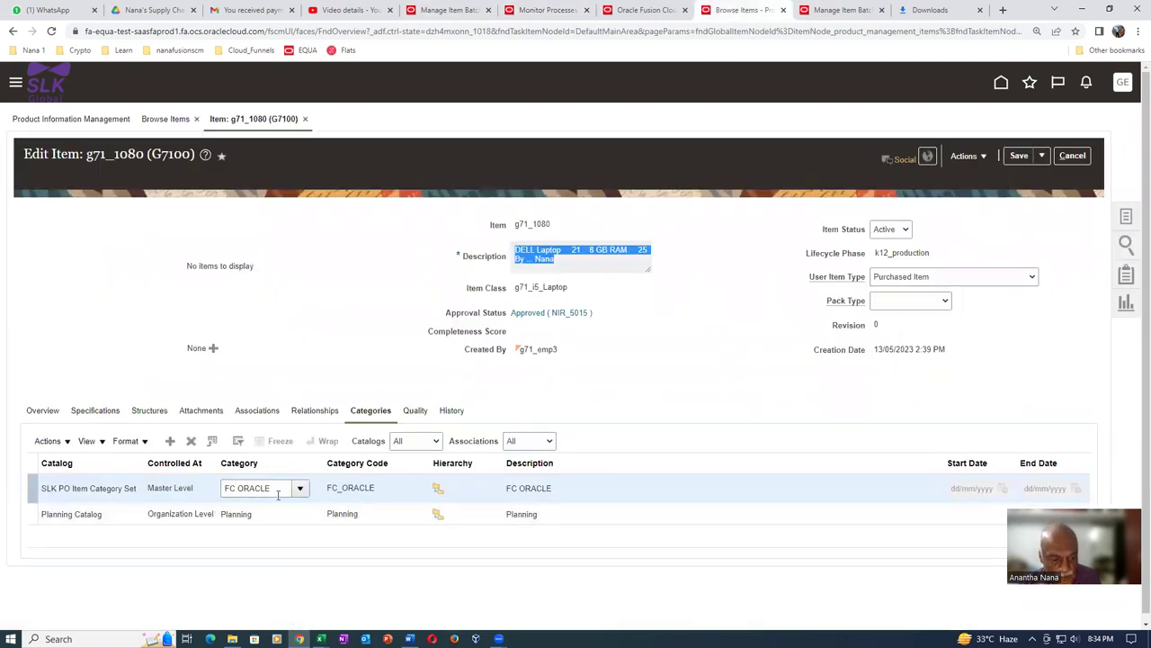
{"action": "left_click", "coordinate": [331, 361]}
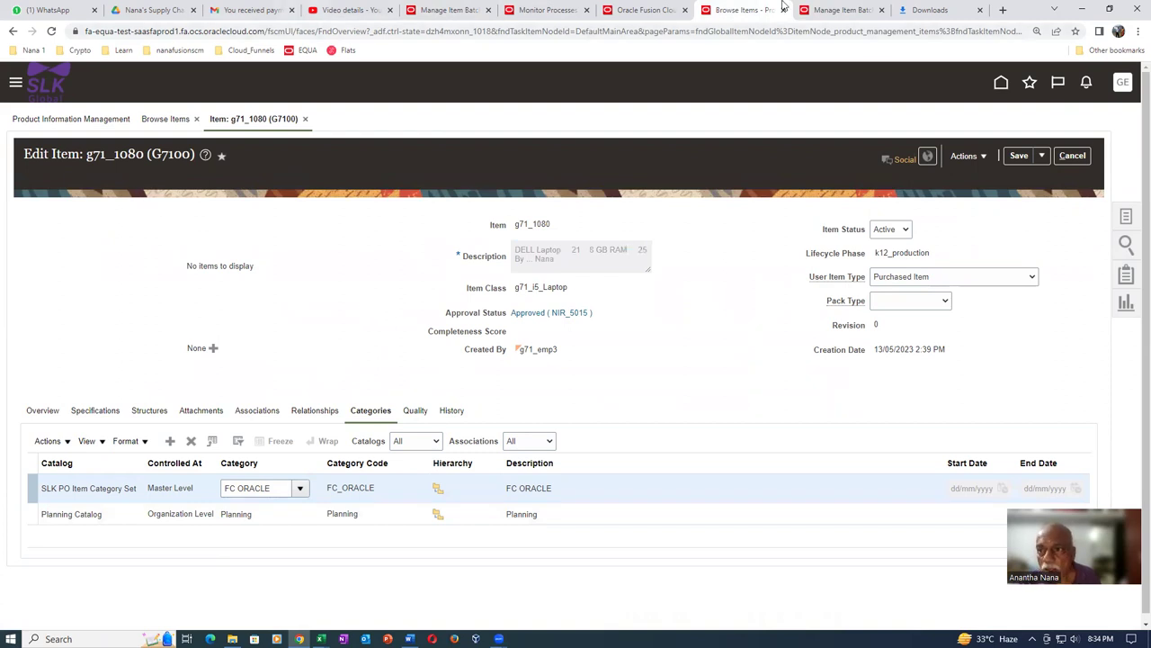
{"action": "left_click", "coordinate": [553, 11]}
{"action": "left_click", "coordinate": [513, 249]}
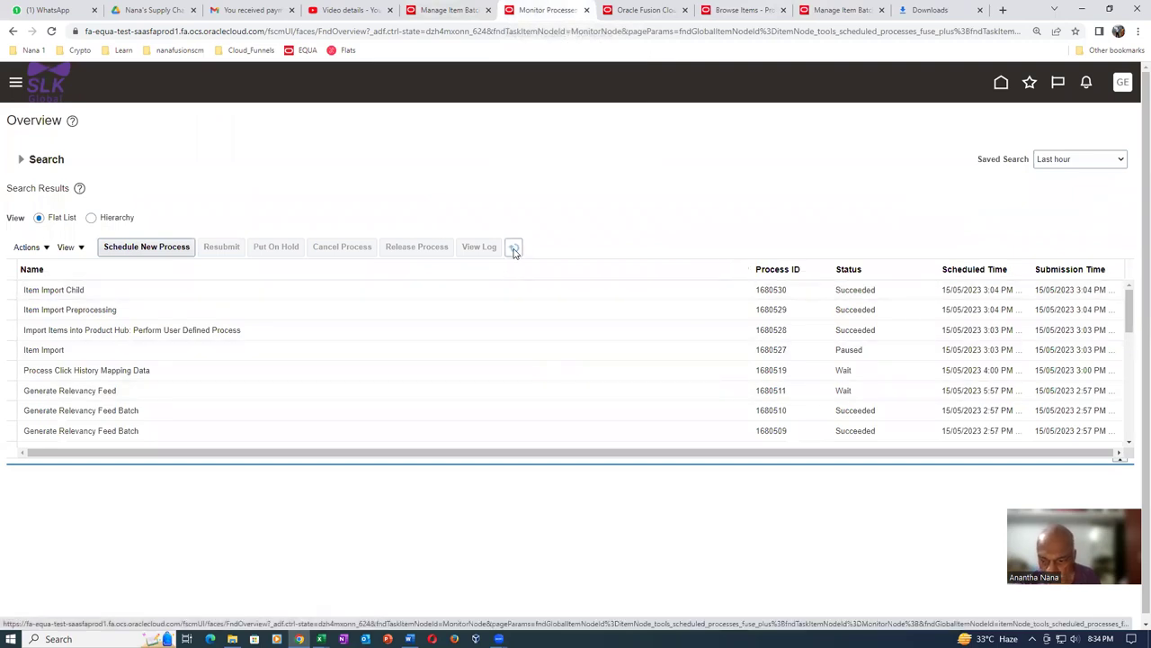
{"action": "left_click", "coordinate": [513, 250]}
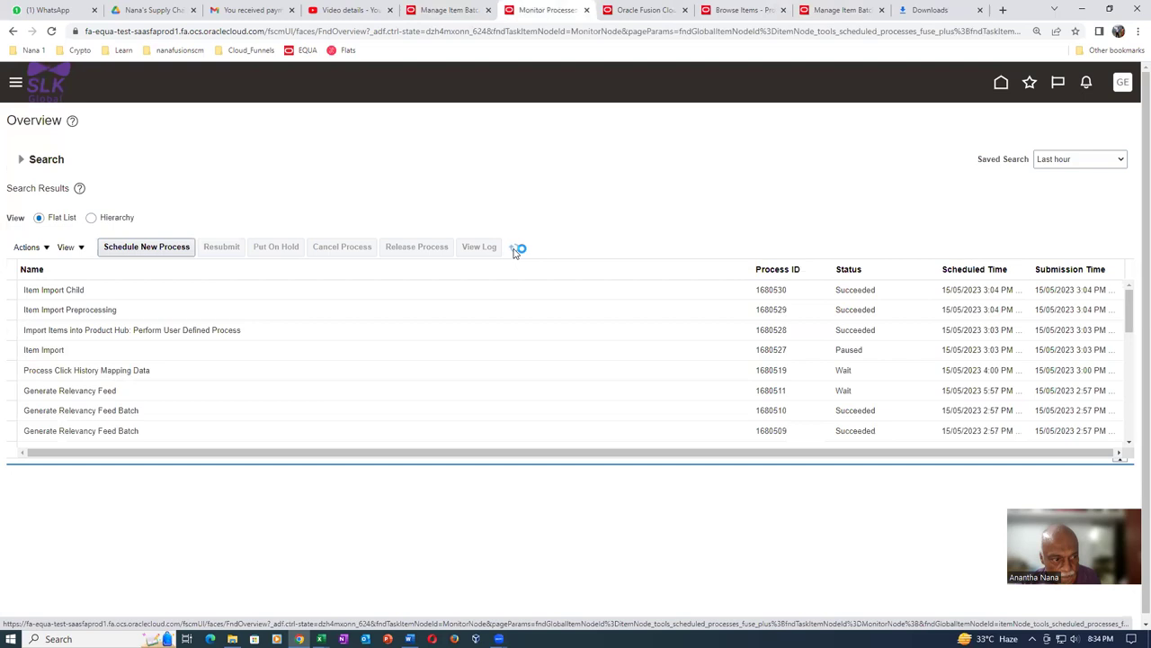
Repeat the item batch search in Manage Item Batches to examine the record totals of Imp_Batch_4.
{"action": "left_click", "coordinate": [441, 10]}
{"action": "left_click", "coordinate": [36, 200]}
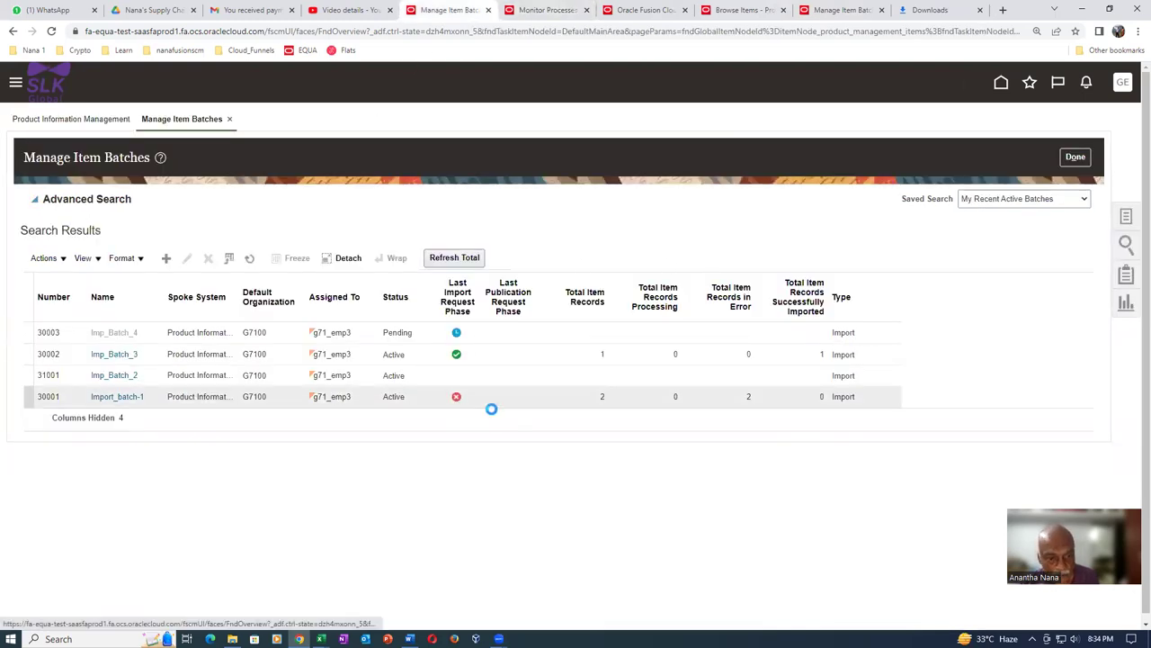
{"action": "left_click", "coordinate": [890, 311]}
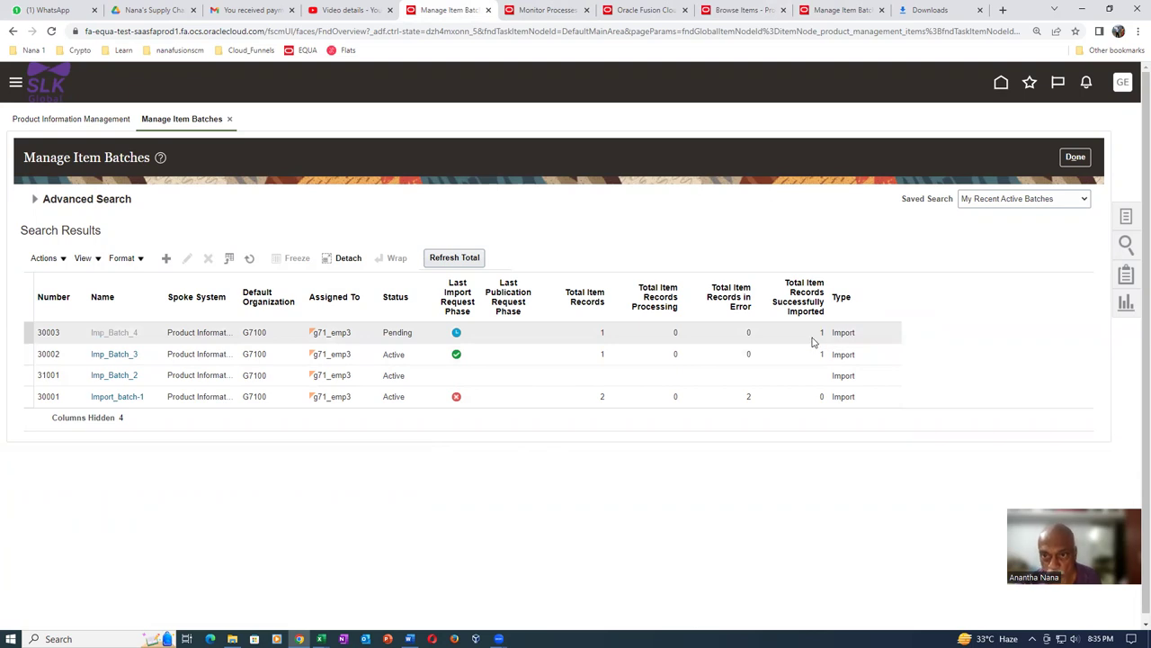
Close item g71_1080, reopen its G7100 record from the Browse Items results, and display its categories to check the import.
{"action": "left_click", "coordinate": [741, 10]}
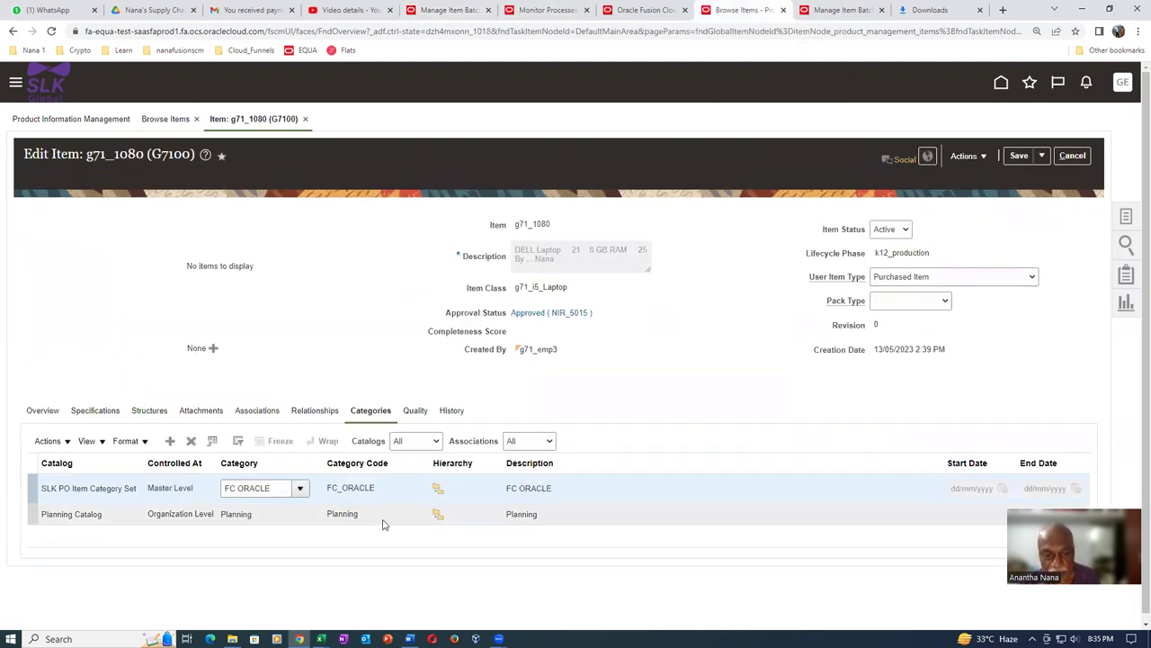
{"action": "left_click", "coordinate": [1067, 157]}
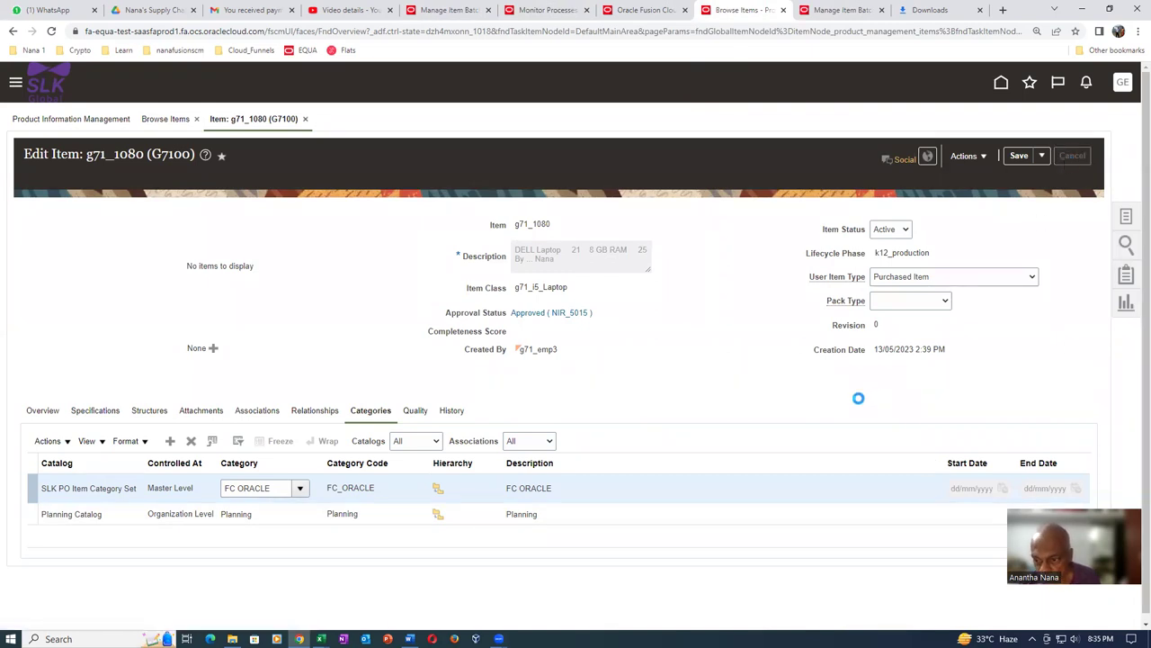
{"action": "left_click", "coordinate": [974, 417]}
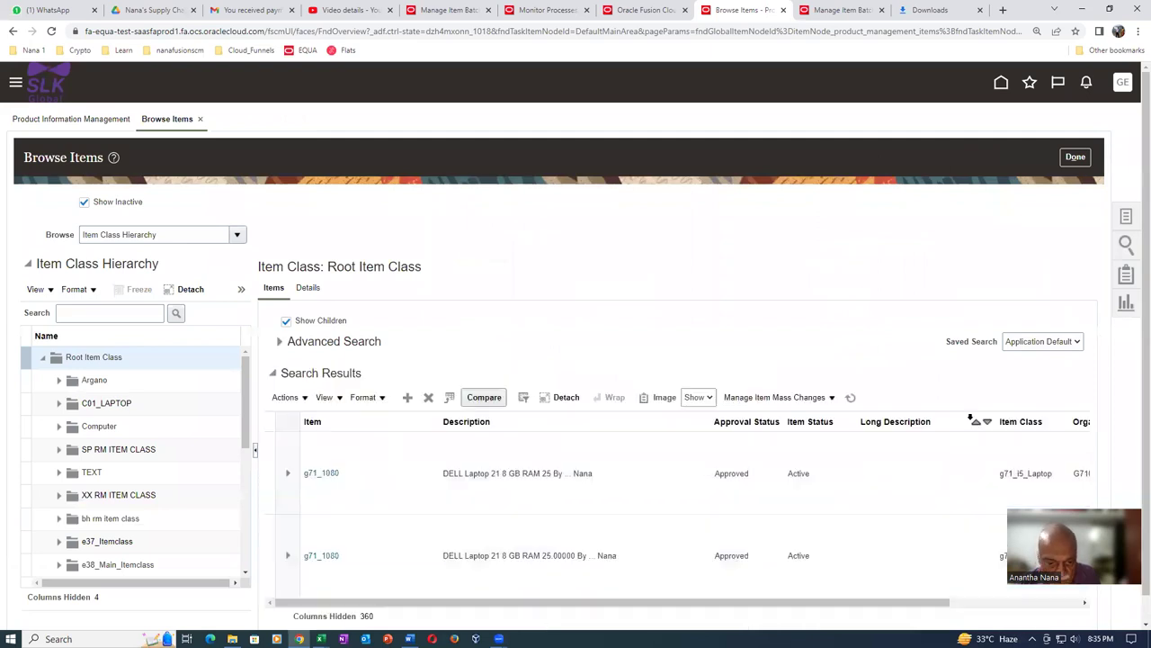
{"action": "left_click", "coordinate": [331, 478]}
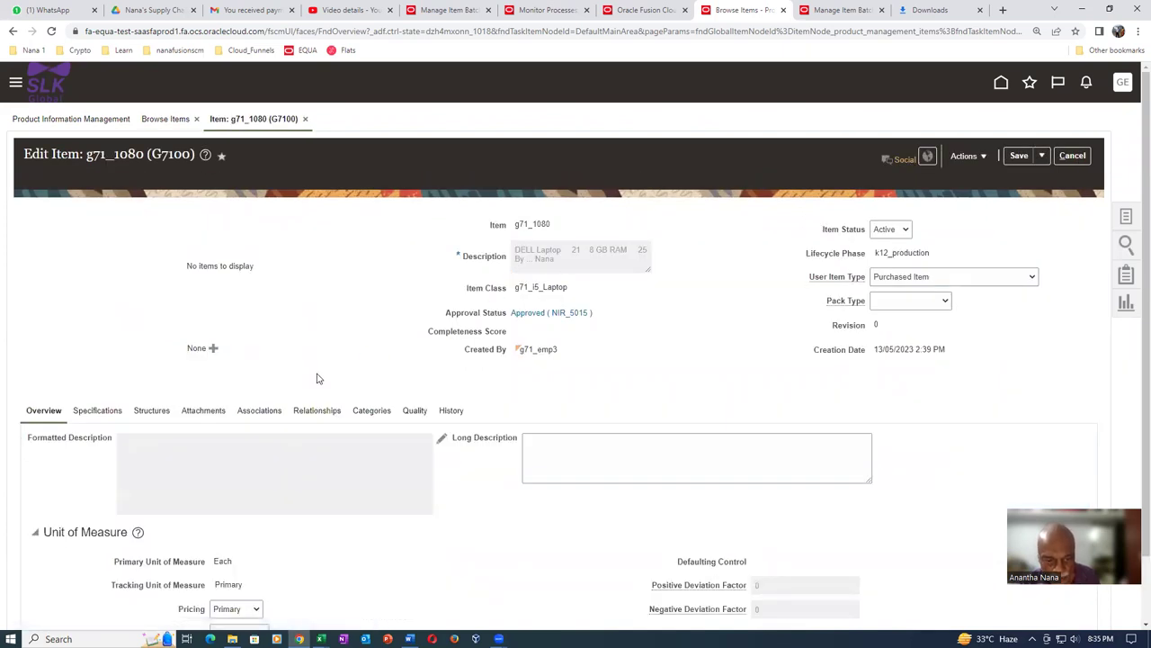
{"action": "left_click", "coordinate": [367, 416]}
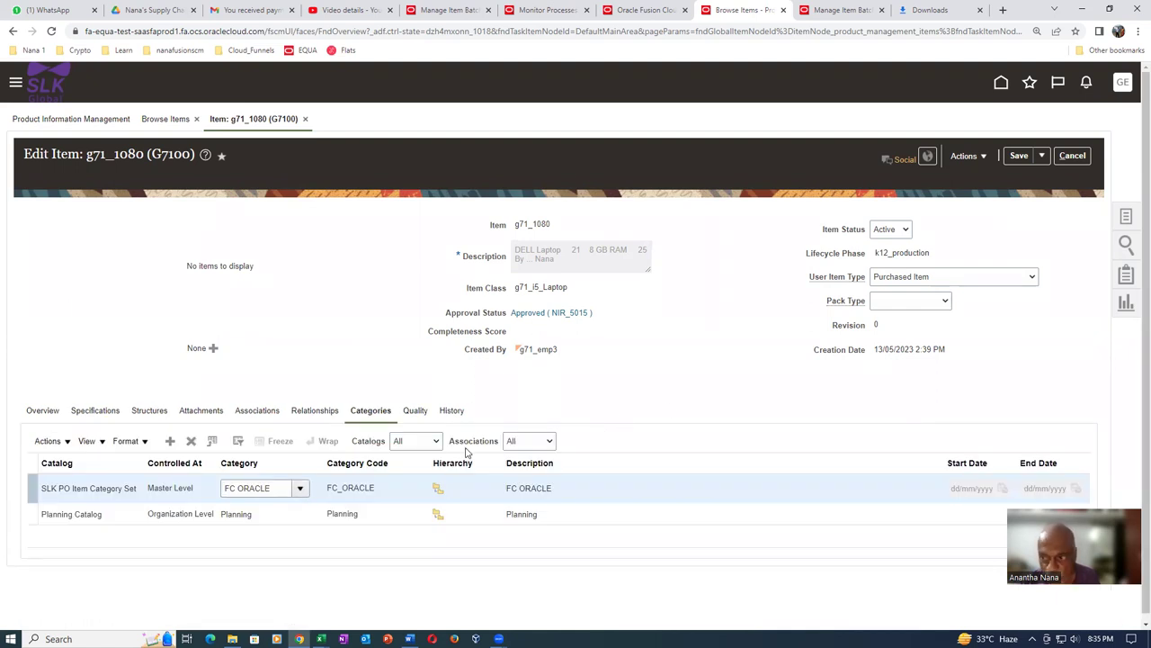
Close item g71_1080, refresh the scheduled processes list, and display the details of the Item Import job for Imp_Batch_4.
{"action": "left_click", "coordinate": [1072, 155]}
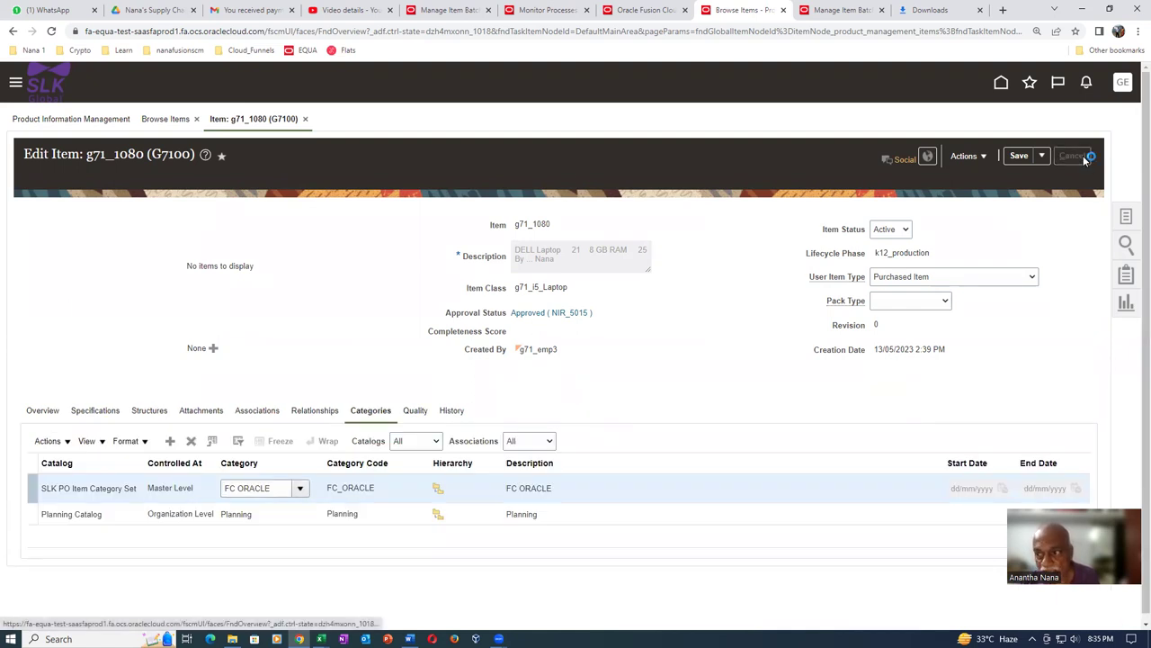
{"action": "left_click", "coordinate": [544, 10]}
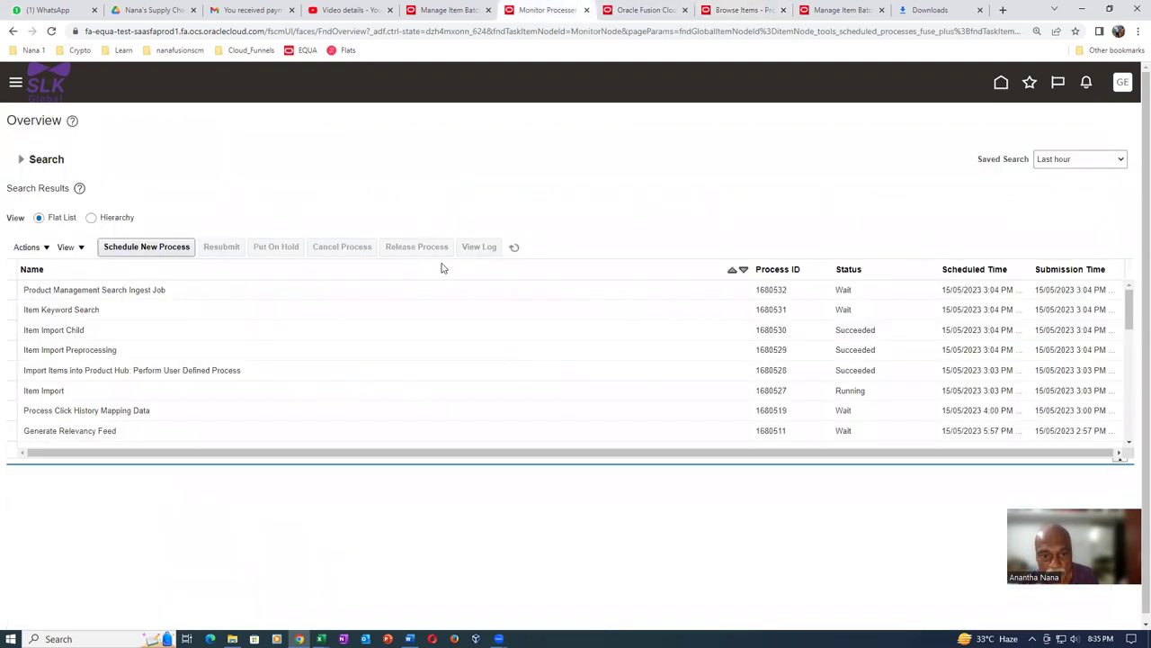
{"action": "left_click", "coordinate": [513, 247]}
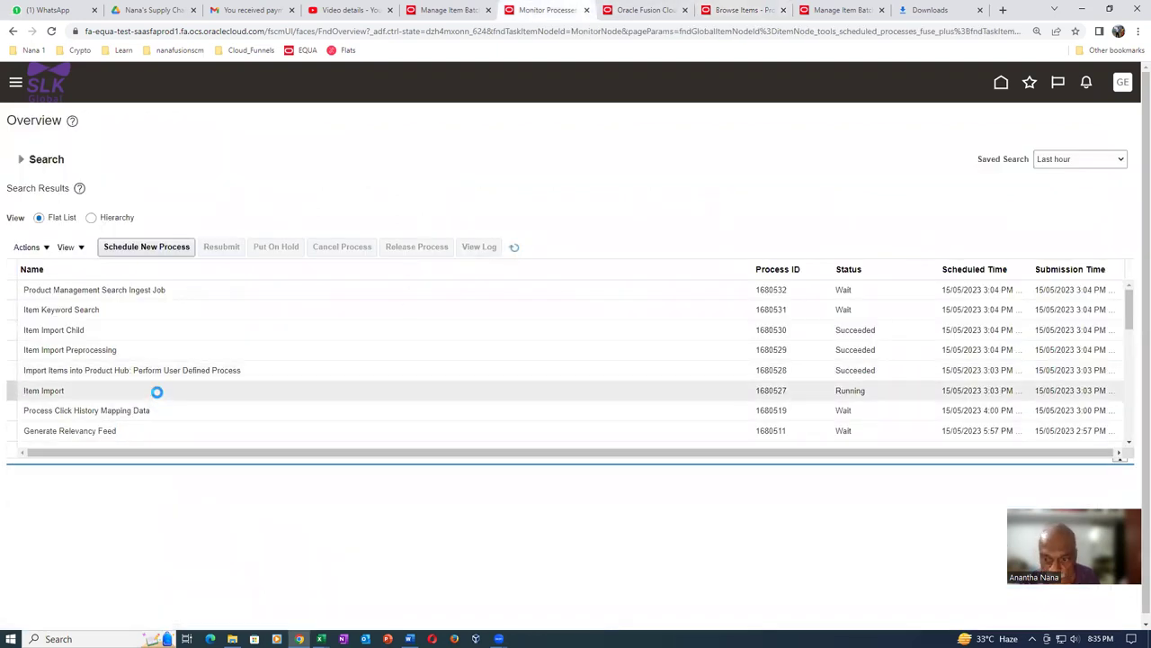
{"action": "left_click", "coordinate": [165, 430]}
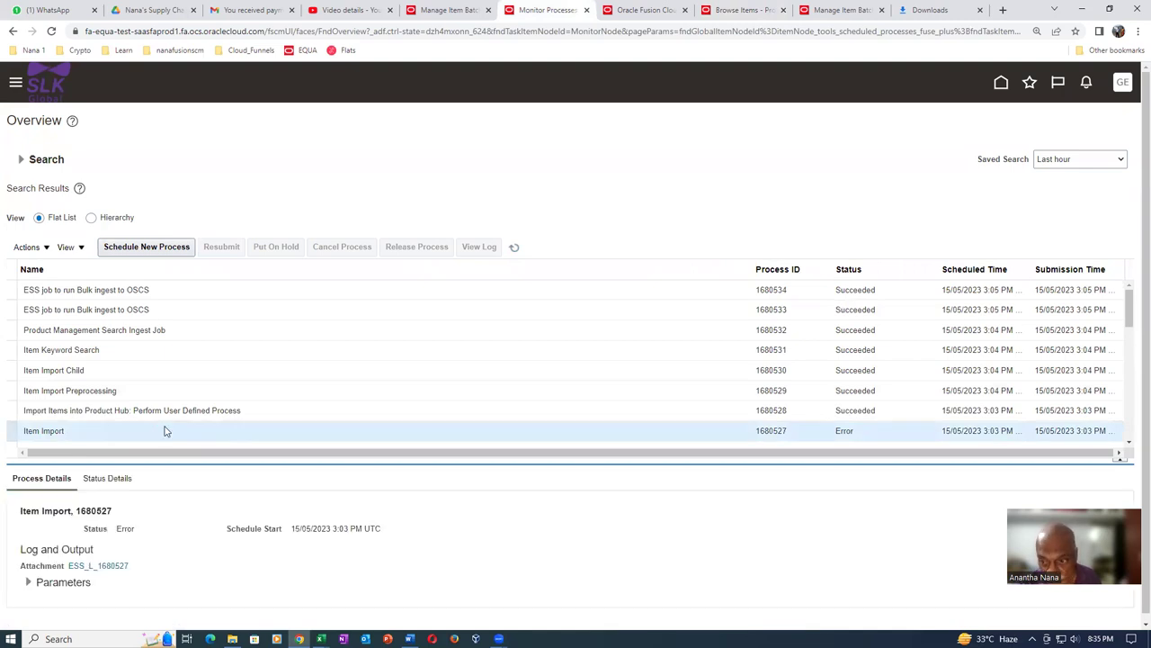
{"action": "mouse_move", "coordinate": [1132, 314]}
{"action": "left_mouse_down"}
{"action": "mouse_move", "coordinate": [1132, 331]}
{"action": "mouse_move", "coordinate": [1132, 297]}
{"action": "left_mouse_up"}
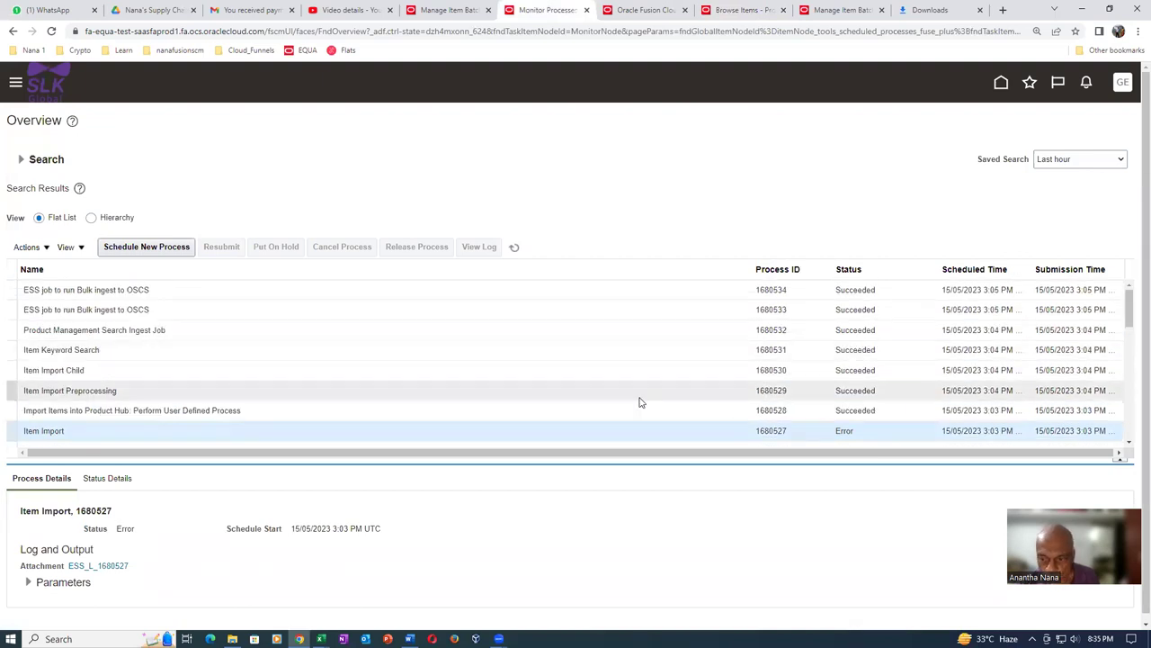
{"action": "left_click_drag", "start_coordinate": [1134, 320], "coordinate": [1134, 340]}
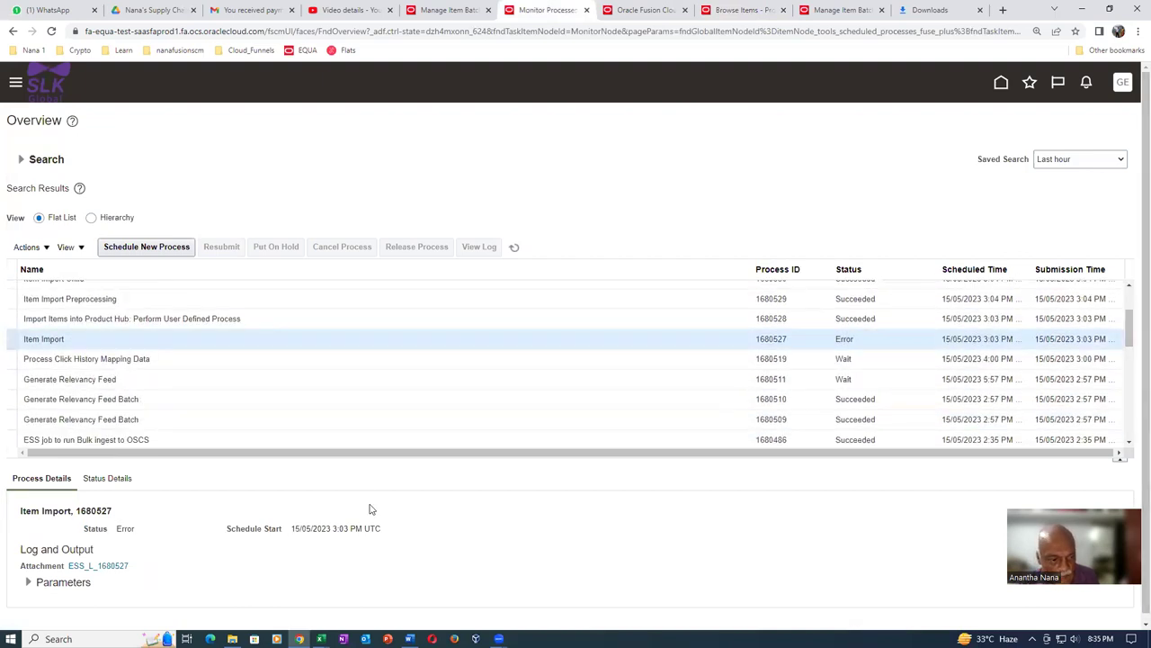
Open the Item Import job's log attachment, examine the error reported for g71_1080, and close the log.
{"action": "left_click", "coordinate": [96, 566]}
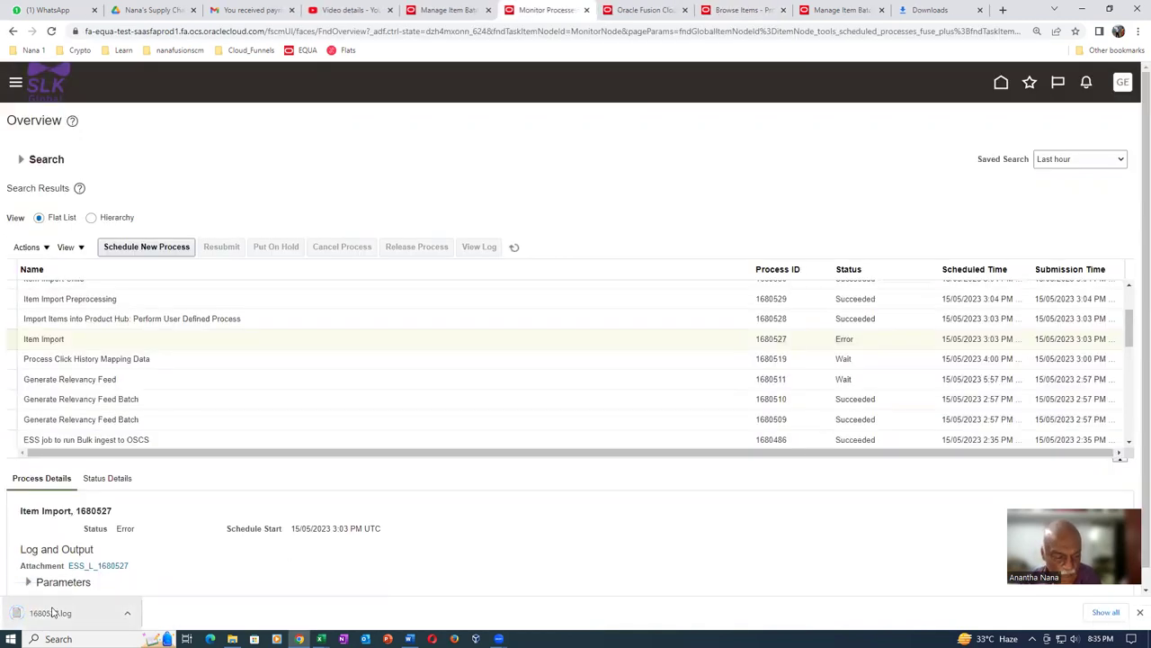
{"action": "left_click", "coordinate": [49, 614]}
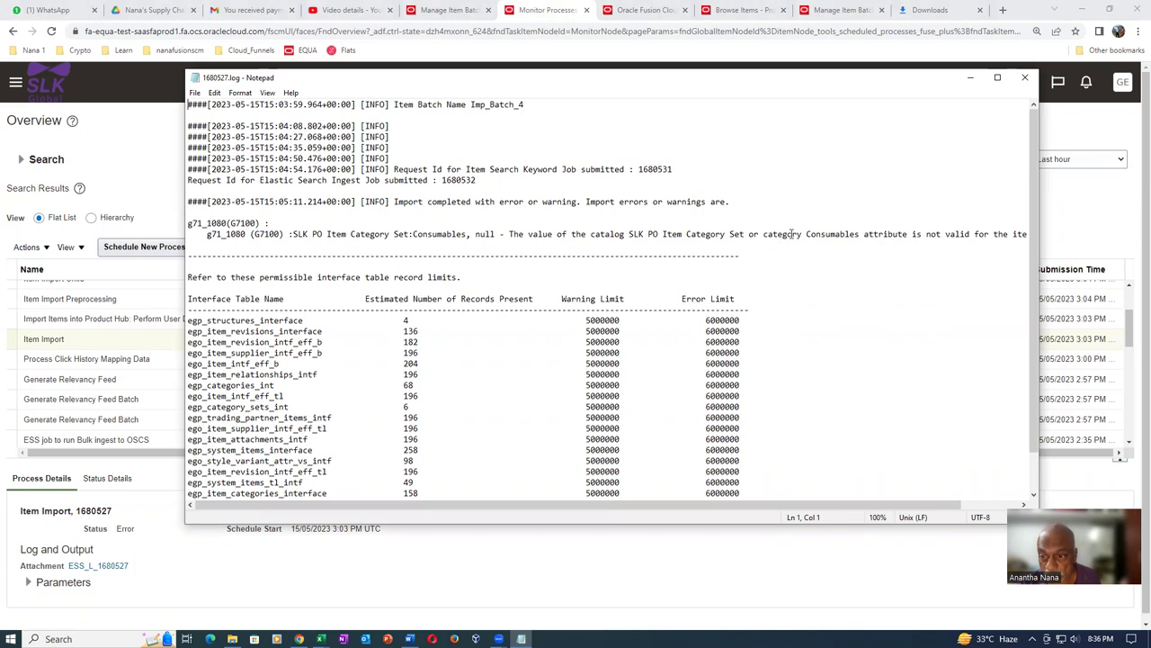
{"action": "left_click_drag", "start_coordinate": [808, 234], "coordinate": [852, 234]}
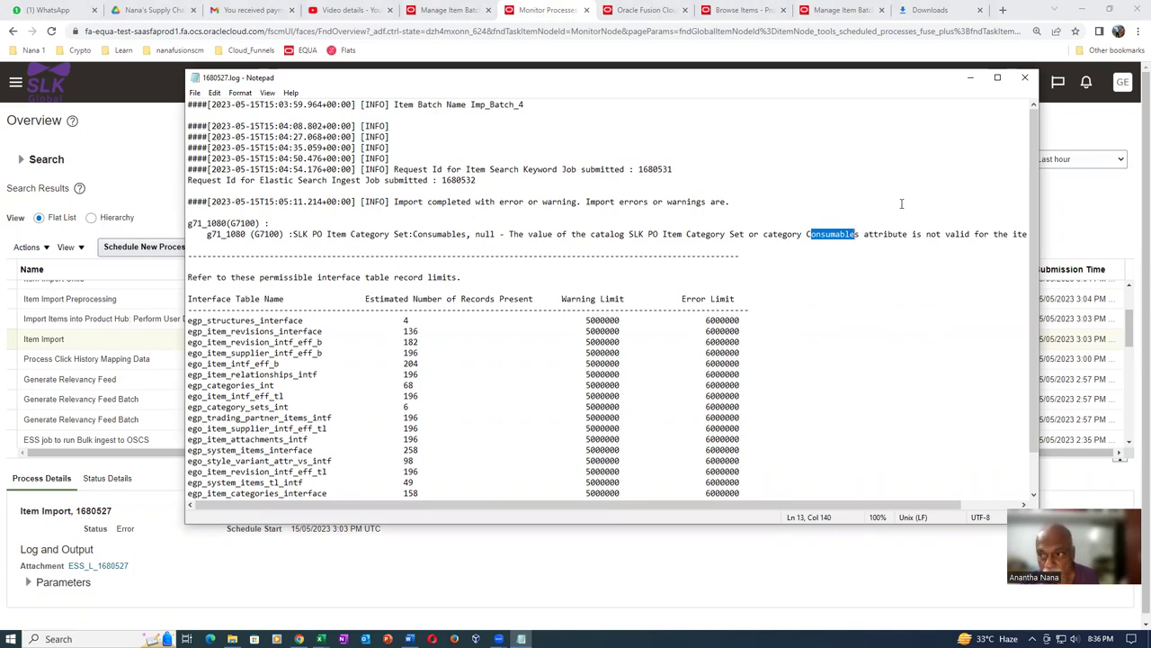
{"action": "left_click", "coordinate": [1030, 79]}
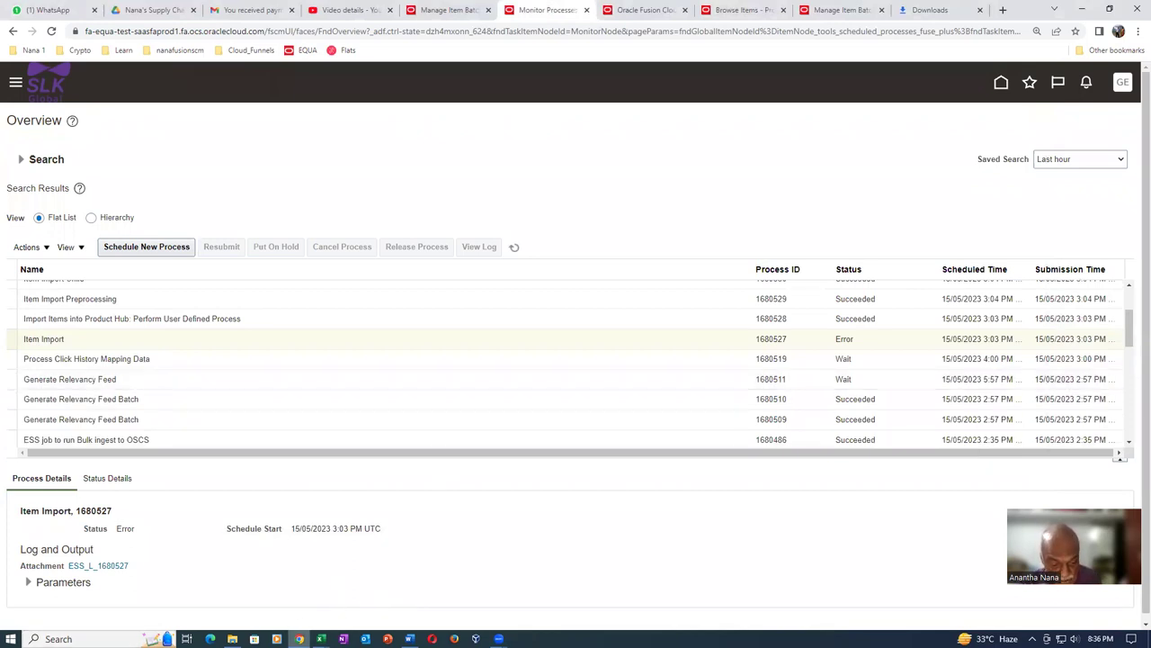
In the Import_Map_3_us.xls workbook, set the category in row 5 to g71_cable_Laying from its allowed values and save the file.
{"action": "mouse_move", "coordinate": [321, 639]}
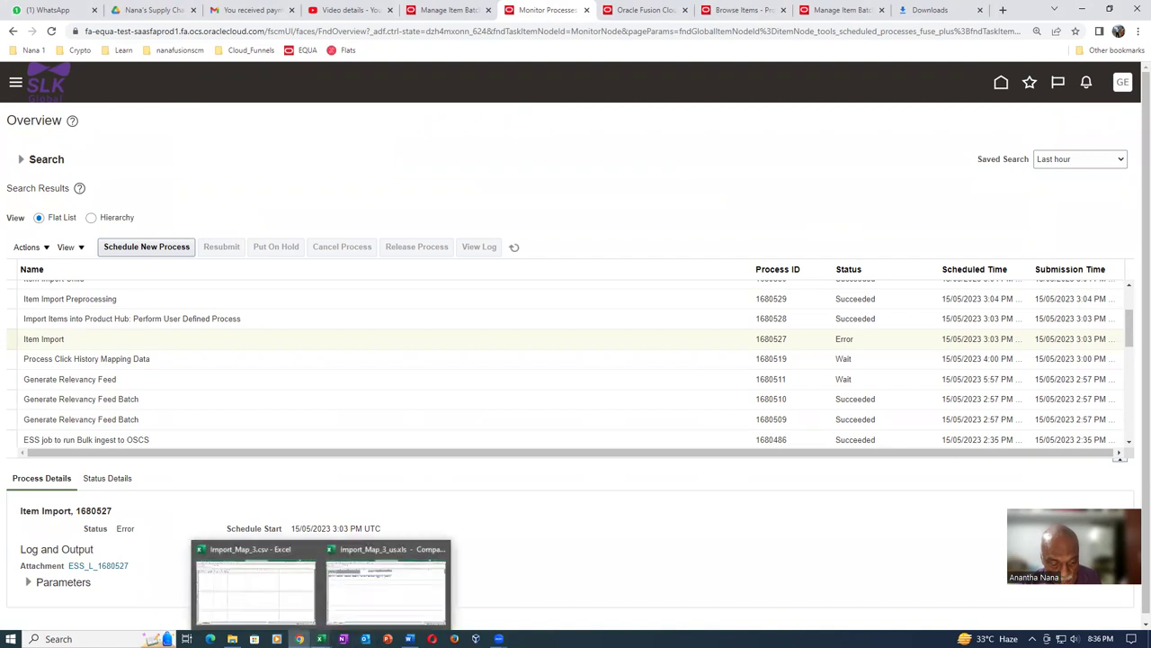
{"action": "left_click", "coordinate": [387, 584]}
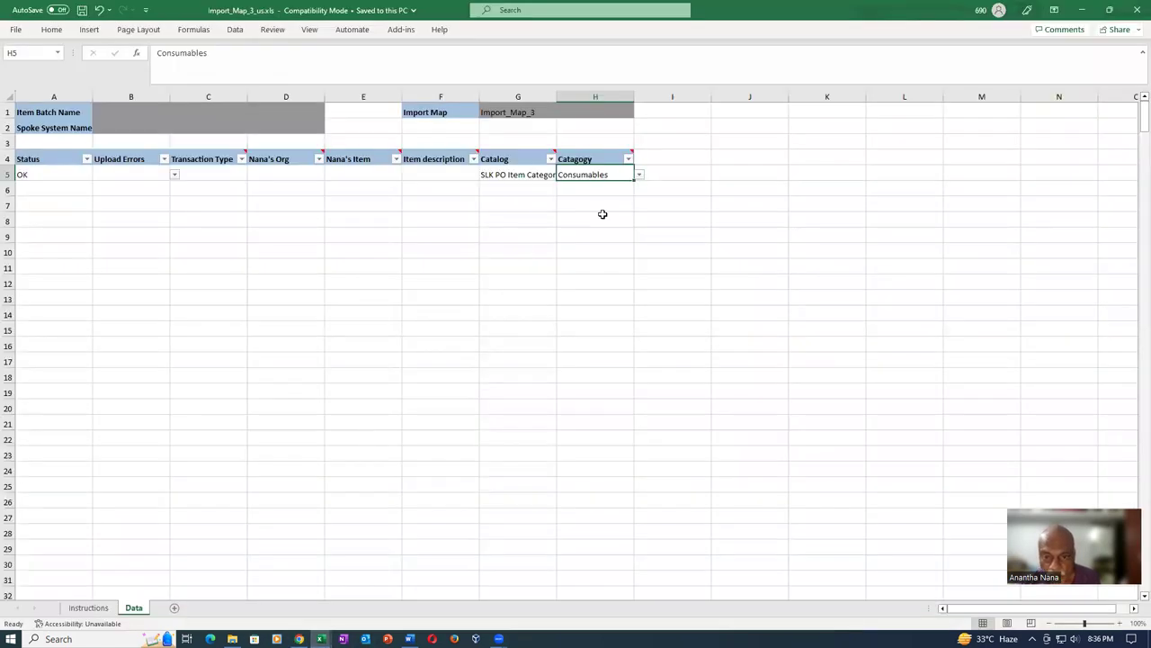
{"action": "left_click", "coordinate": [640, 176]}
{"action": "scroll", "coordinate": [639, 239], "scroll_direction": "down", "scroll_amount": 5}
{"action": "scroll", "coordinate": [640, 239], "scroll_direction": "down", "scroll_amount": 10}
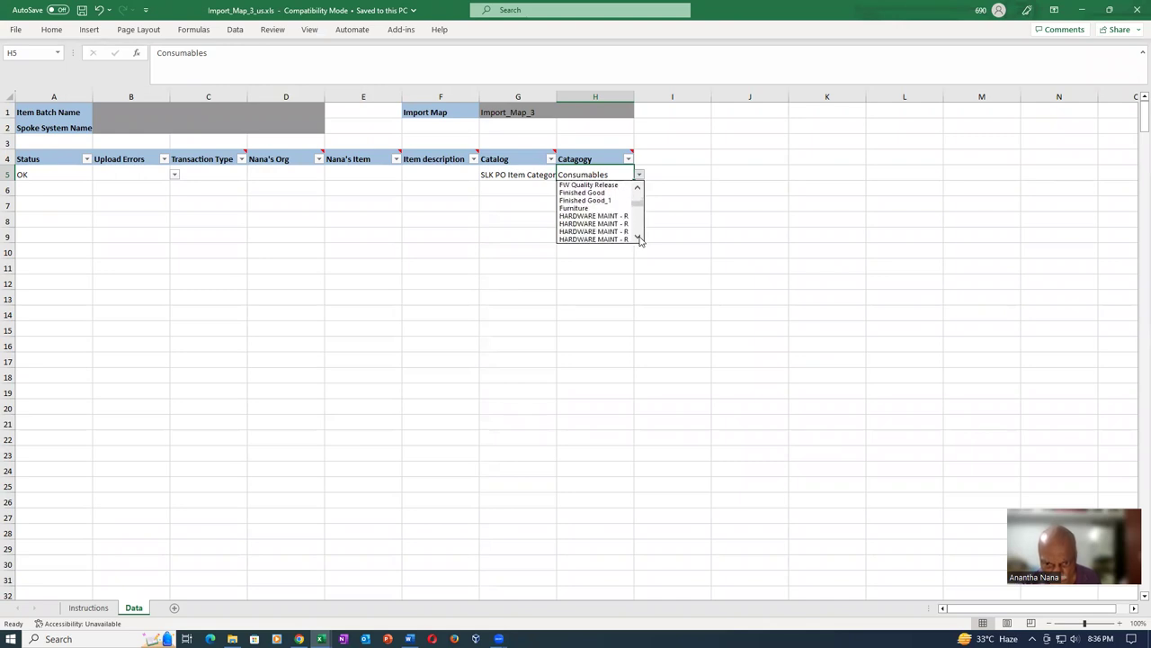
{"action": "scroll", "coordinate": [640, 239], "scroll_direction": "down", "scroll_amount": 10}
{"action": "scroll", "coordinate": [643, 240], "scroll_direction": "down", "scroll_amount": 10}
{"action": "scroll", "coordinate": [644, 243], "scroll_direction": "down", "scroll_amount": 5}
{"action": "scroll", "coordinate": [636, 244], "scroll_direction": "down", "scroll_amount": 3}
{"action": "scroll", "coordinate": [639, 243], "scroll_direction": "down", "scroll_amount": 1}
{"action": "scroll", "coordinate": [639, 242], "scroll_direction": "down", "scroll_amount": 8}
{"action": "scroll", "coordinate": [639, 243], "scroll_direction": "down", "scroll_amount": 8}
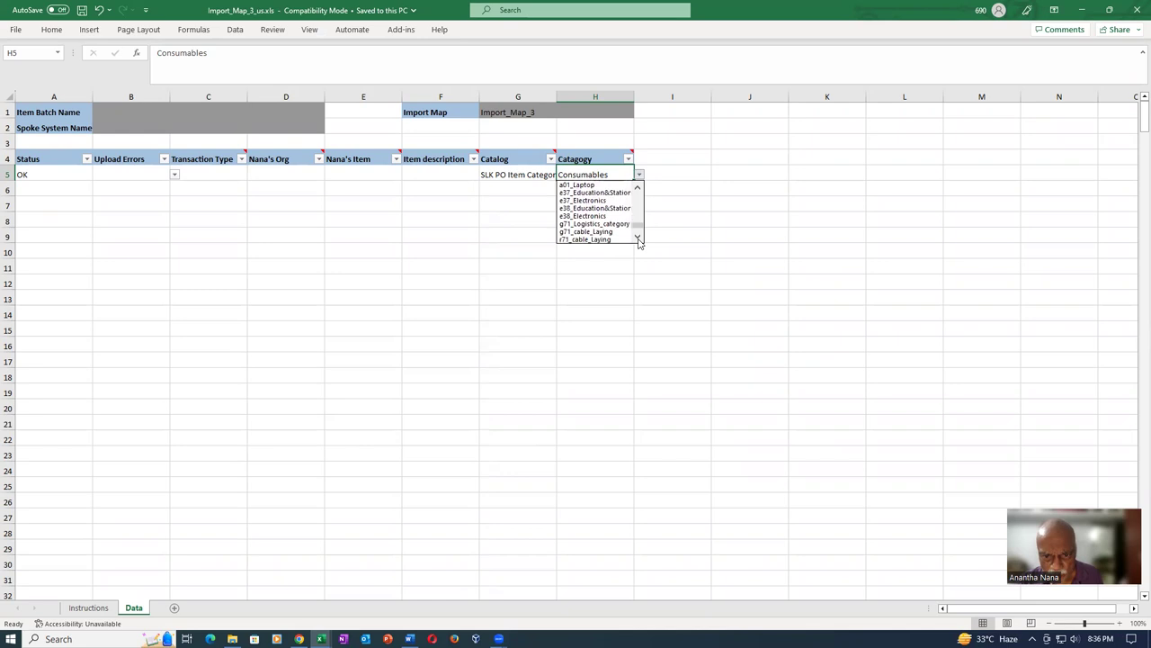
{"action": "left_click", "coordinate": [598, 231]}
{"action": "key", "text": "ctrl+s"}
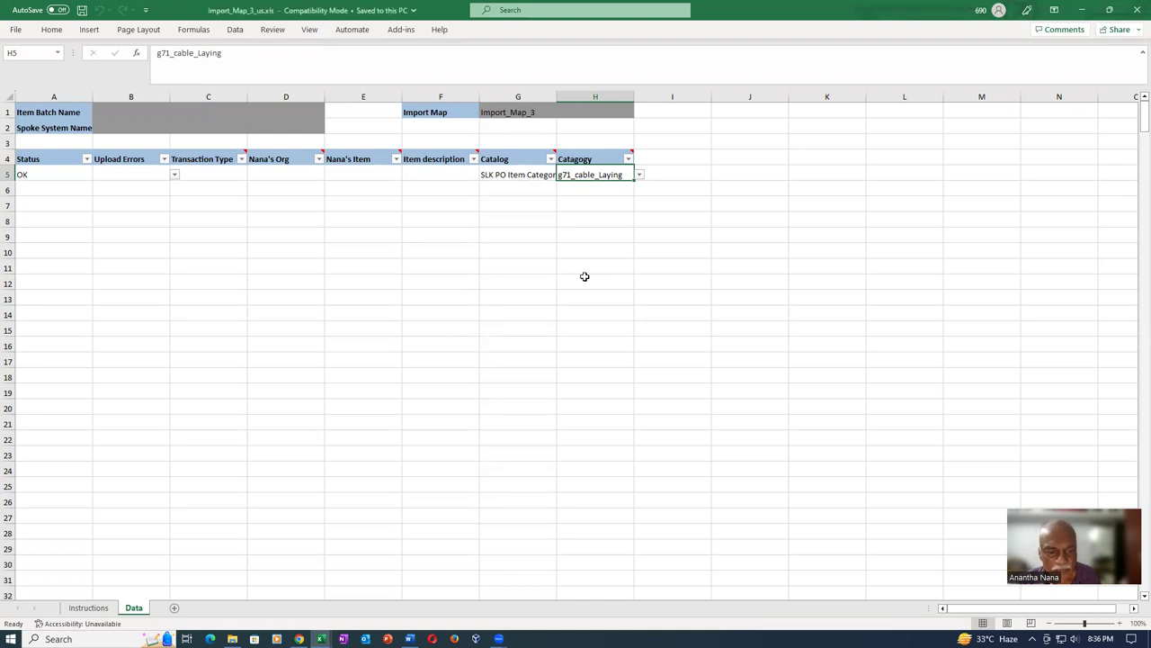
Return to Browse Items and open the G7100 record of item g71_1080 to review its category assignments.
{"action": "left_click", "coordinate": [299, 639]}
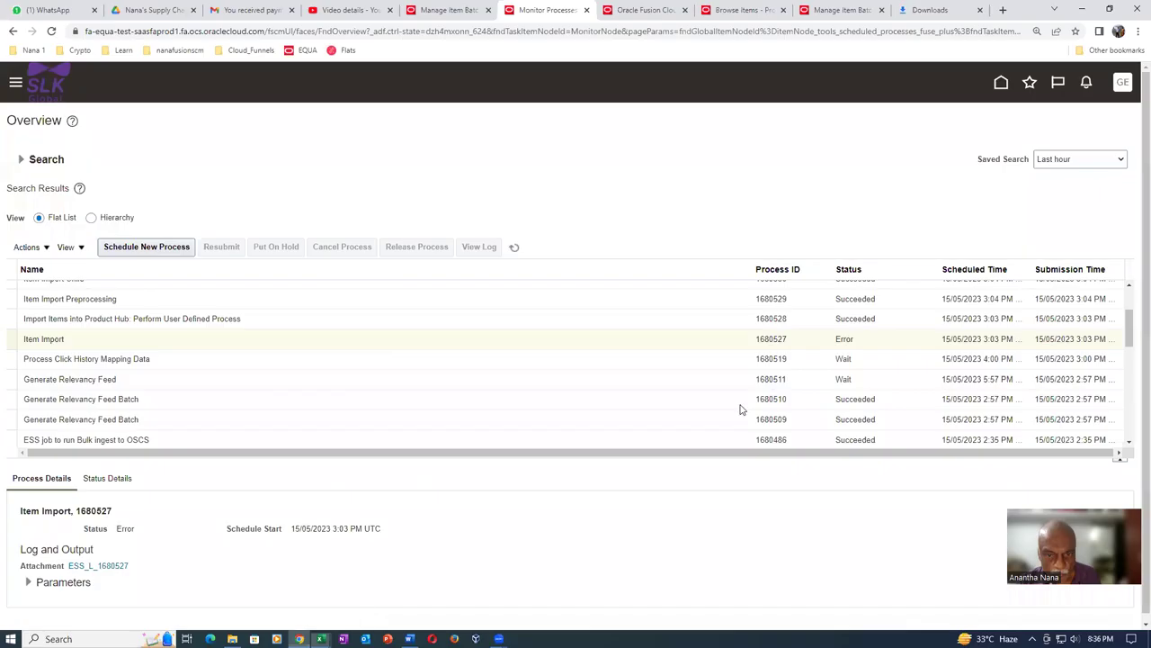
{"action": "left_click", "coordinate": [730, 10]}
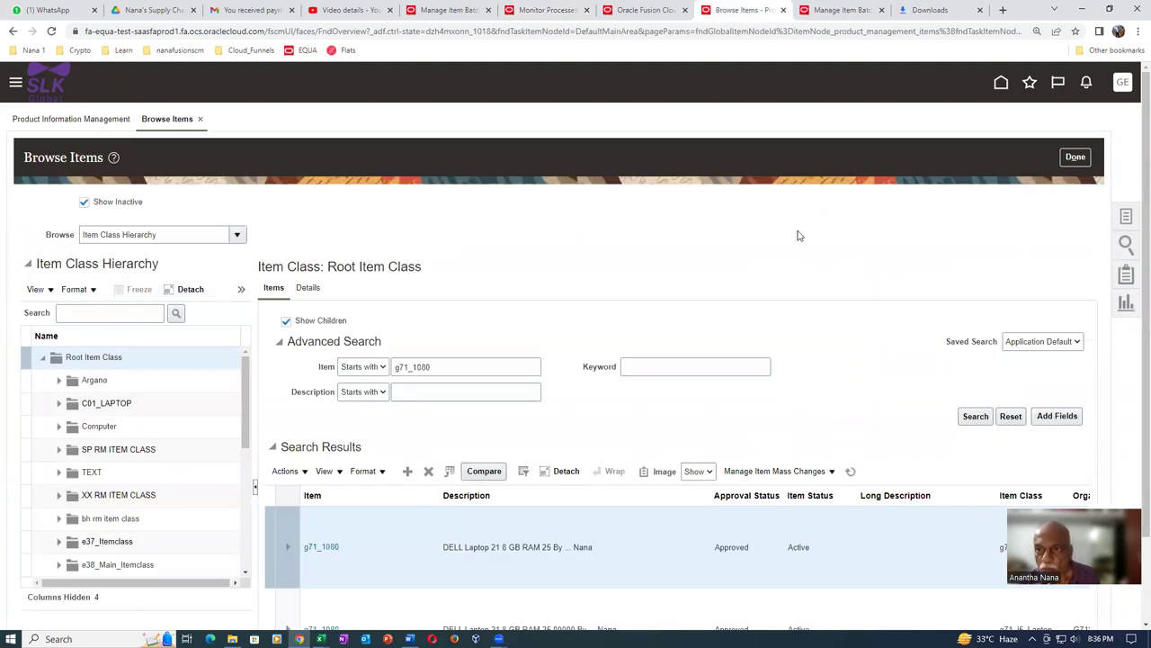
{"action": "left_click", "coordinate": [324, 547]}
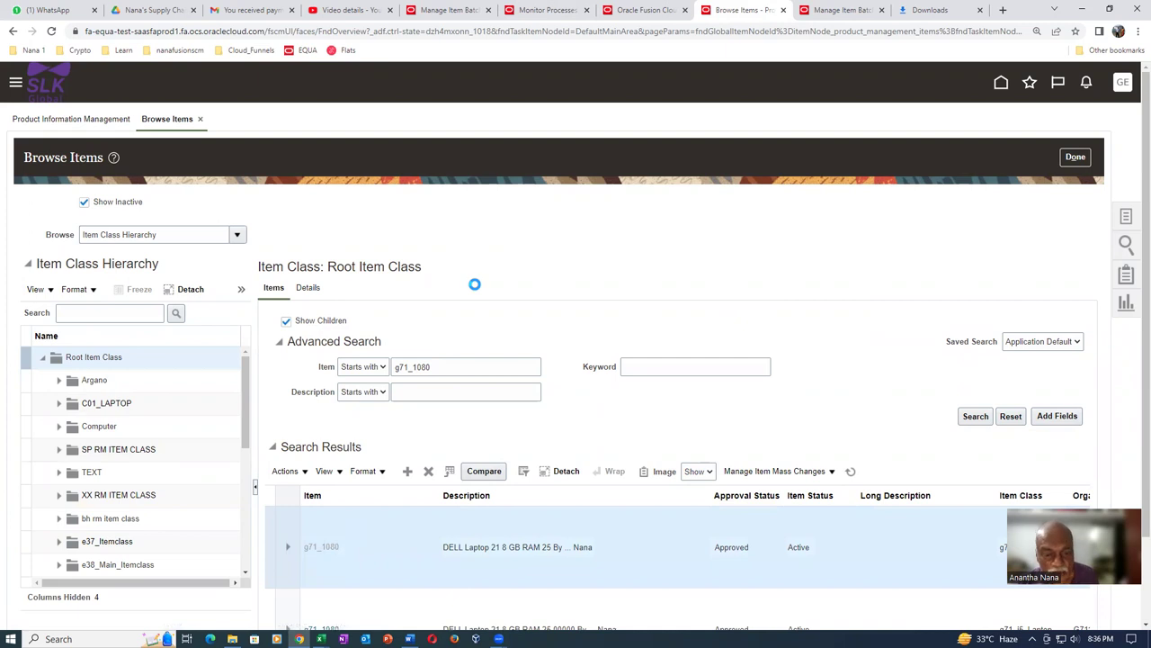
{"action": "left_click", "coordinate": [378, 414]}
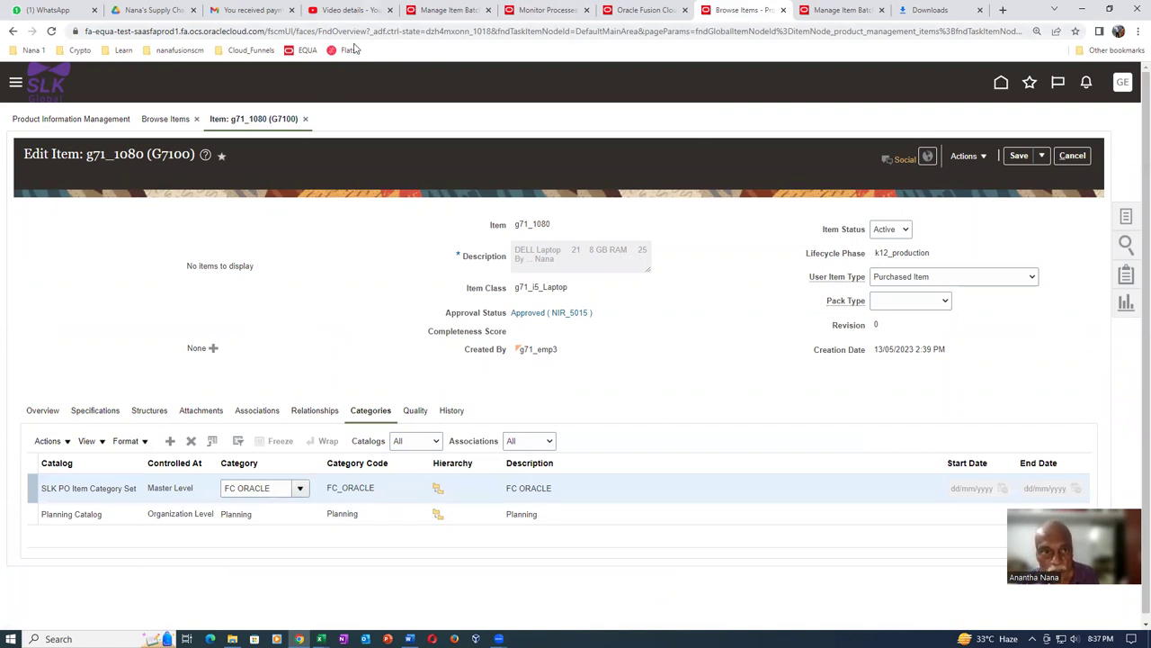
Copy the g71_cable_Laying category from Import_Map_3_us.xls into the category cell of the g71_1080 row in Import_Map_3.csv and save.
{"action": "mouse_move", "coordinate": [409, 639]}
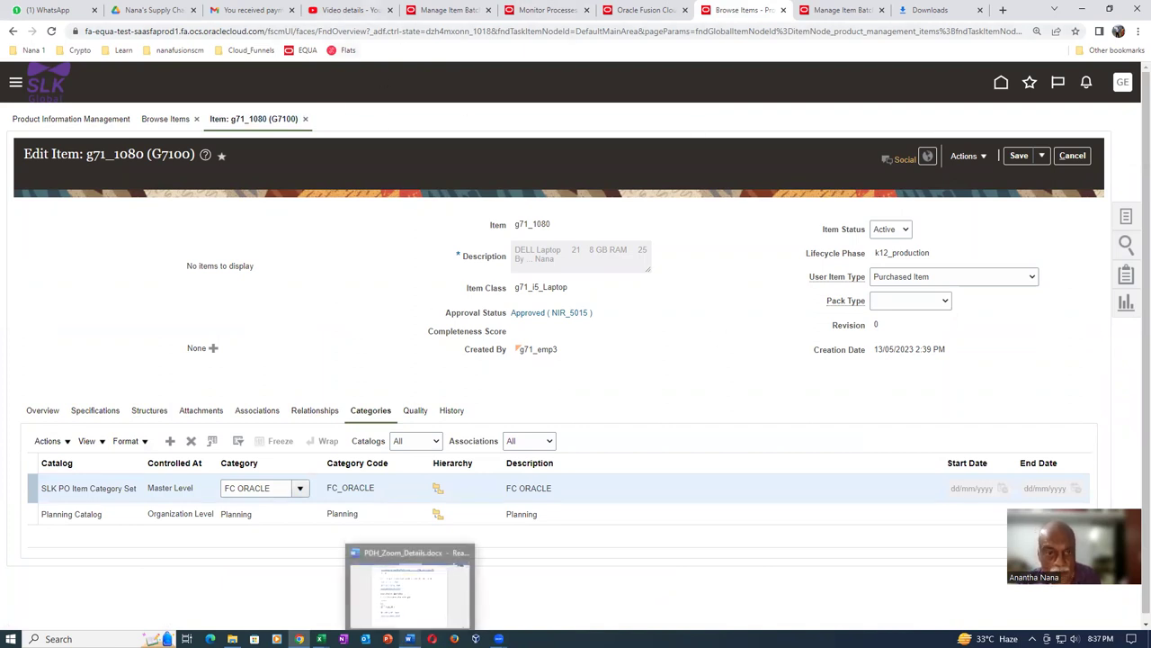
{"action": "mouse_move", "coordinate": [321, 639]}
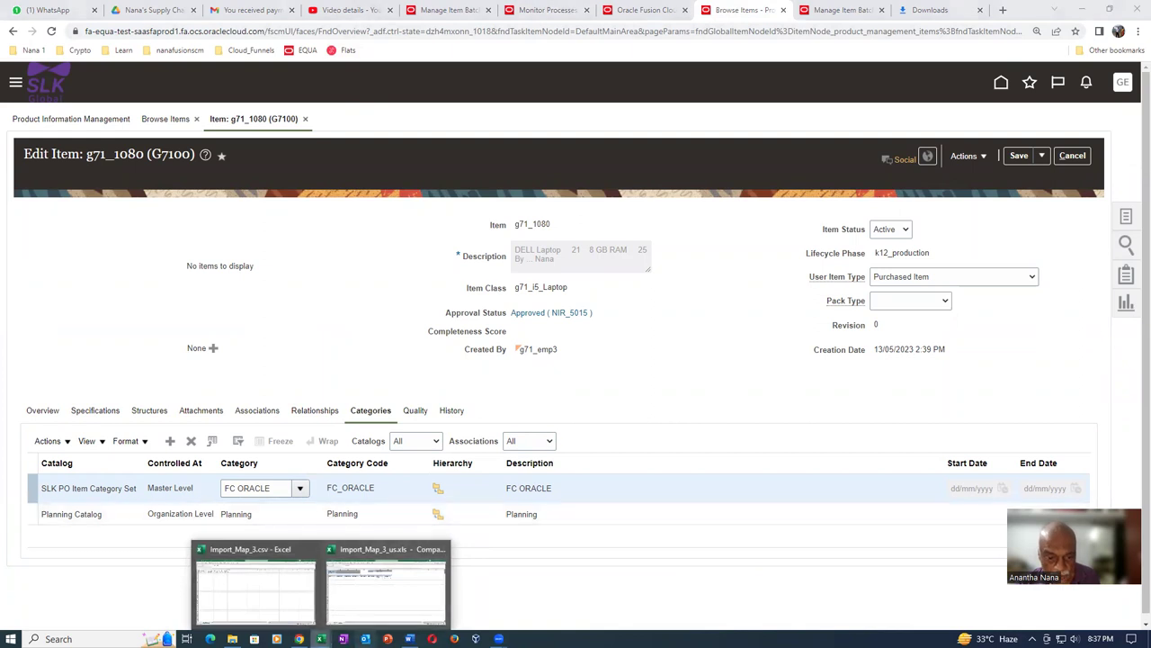
{"action": "left_click", "coordinate": [365, 608]}
{"action": "left_click", "coordinate": [661, 285]}
{"action": "left_click", "coordinate": [587, 175]}
{"action": "key", "text": "ctrl+c"}
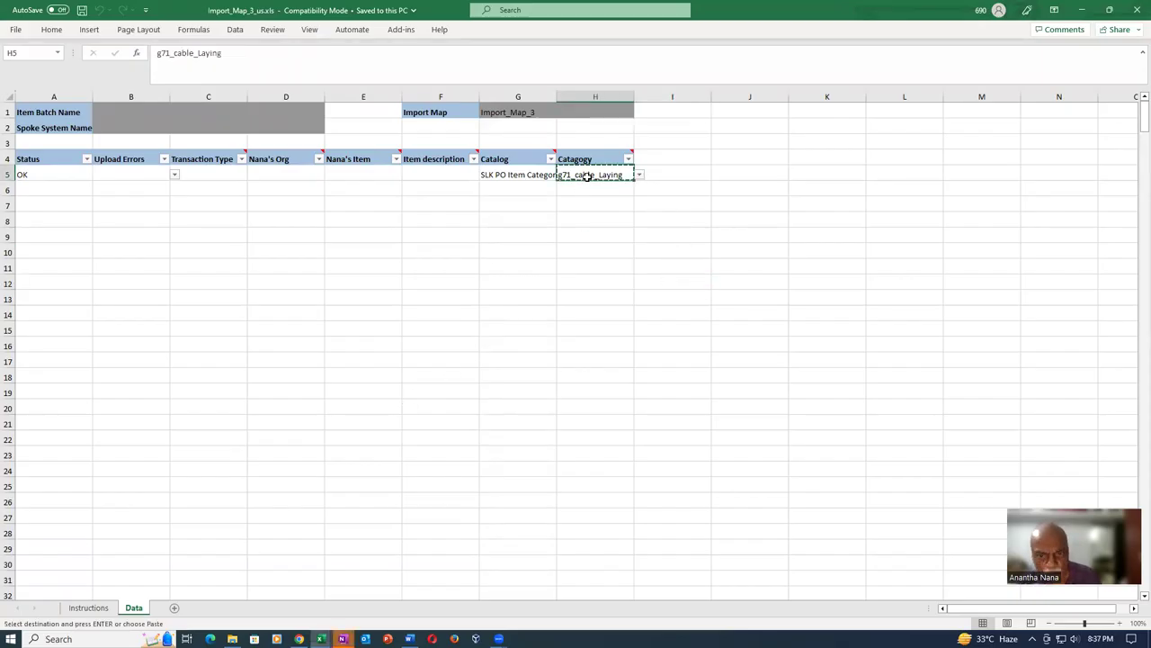
{"action": "key", "text": "alt+Tab"}
{"action": "key", "text": "alt+Tab"}
{"action": "key", "text": "ctrl+v"}
{"action": "left_click", "coordinate": [289, 216]}
{"action": "key", "text": "ctrl+s"}
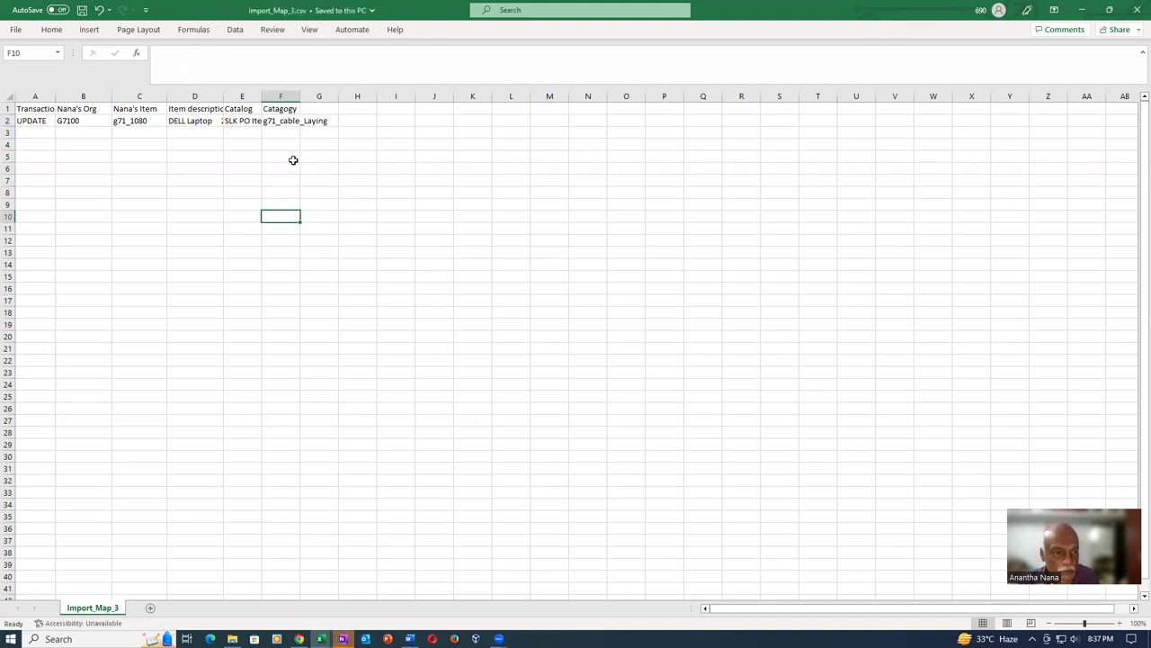
{"action": "left_click", "coordinate": [242, 121]}
{"action": "left_click", "coordinate": [281, 121]}
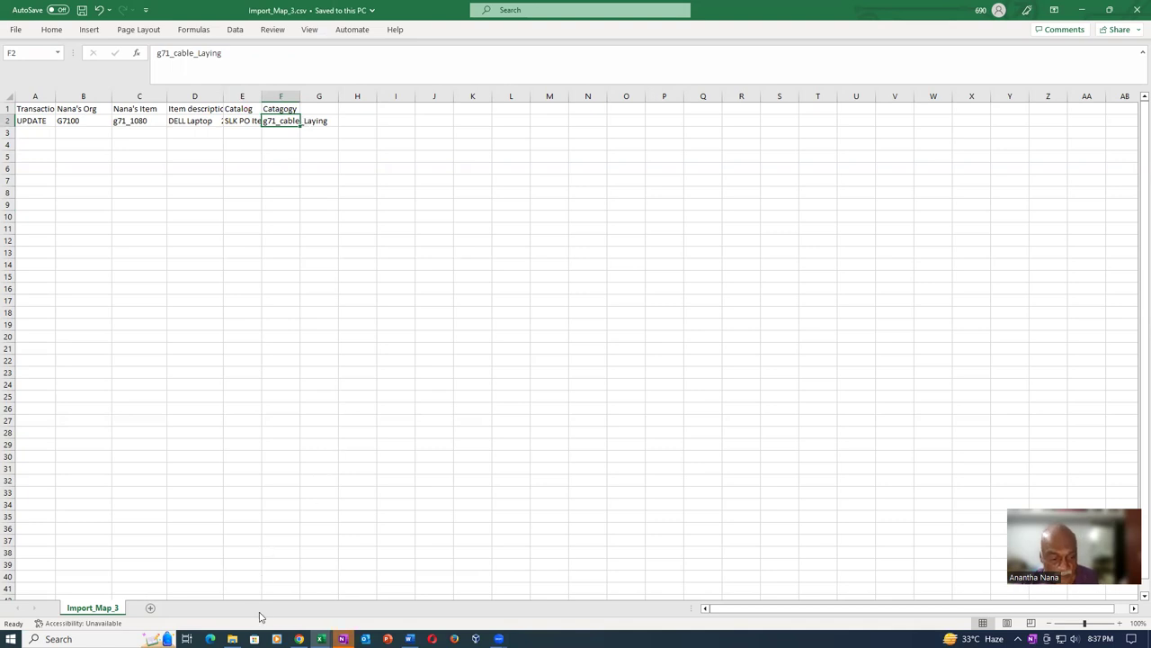
In Manage Item Batches, create item batch Imp_batch_5 with default organization G7100, and save it to continue with adding items from a file.
{"action": "left_click", "coordinate": [298, 638]}
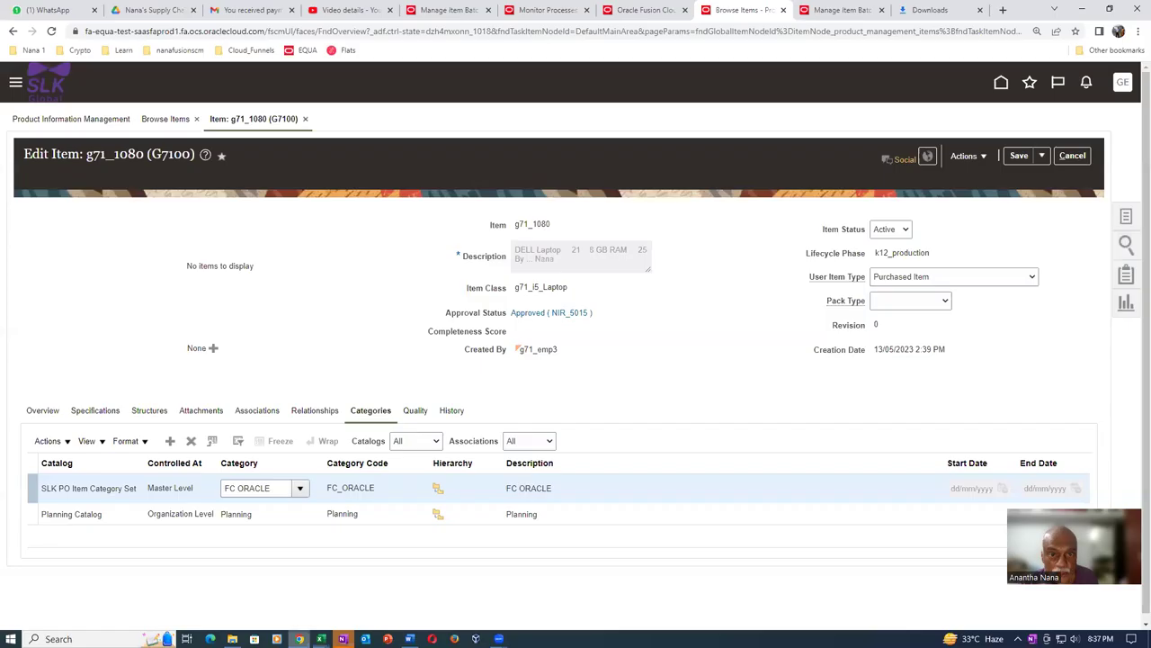
{"action": "left_click", "coordinate": [445, 9]}
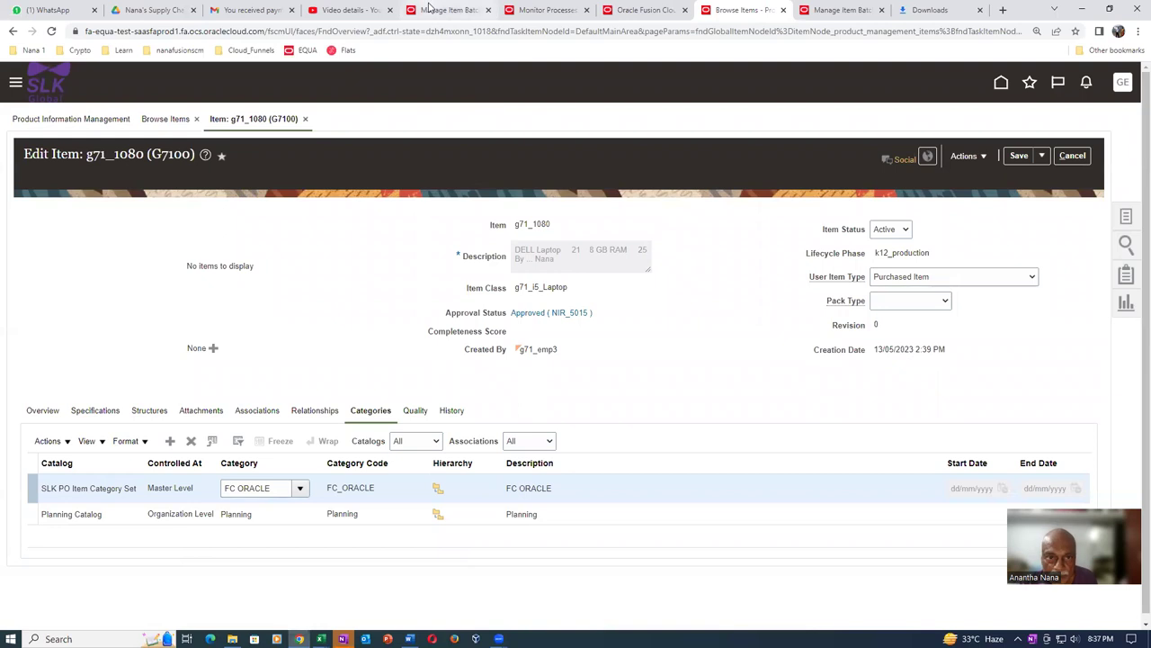
{"action": "left_click", "coordinate": [1126, 215]}
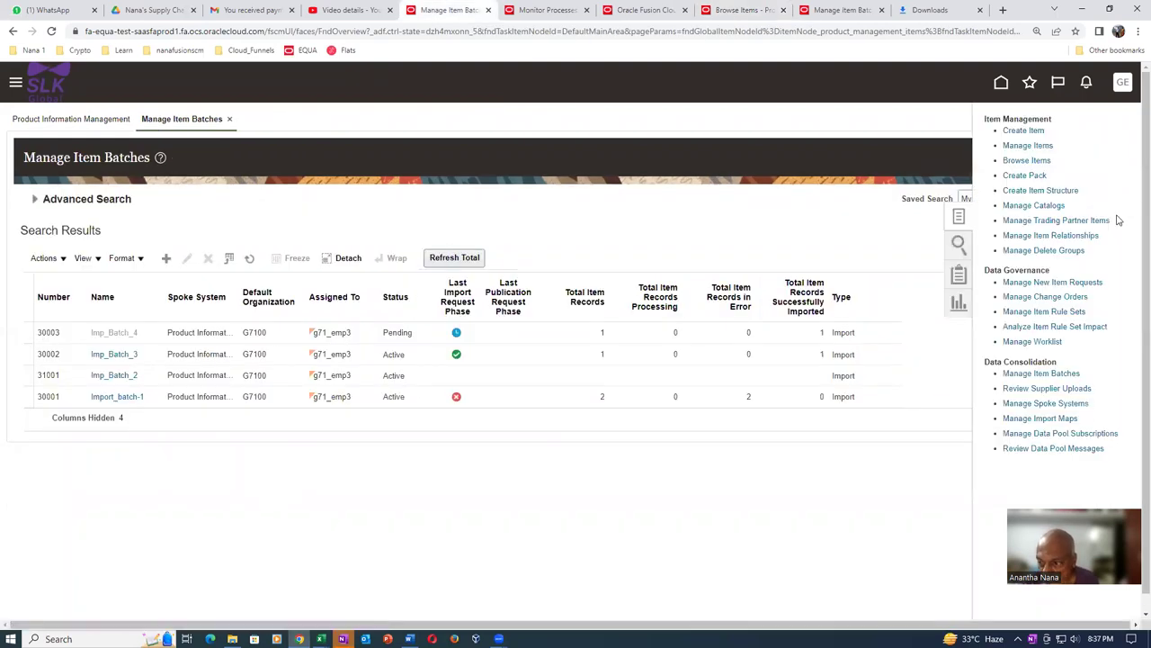
{"action": "left_click", "coordinate": [547, 258]}
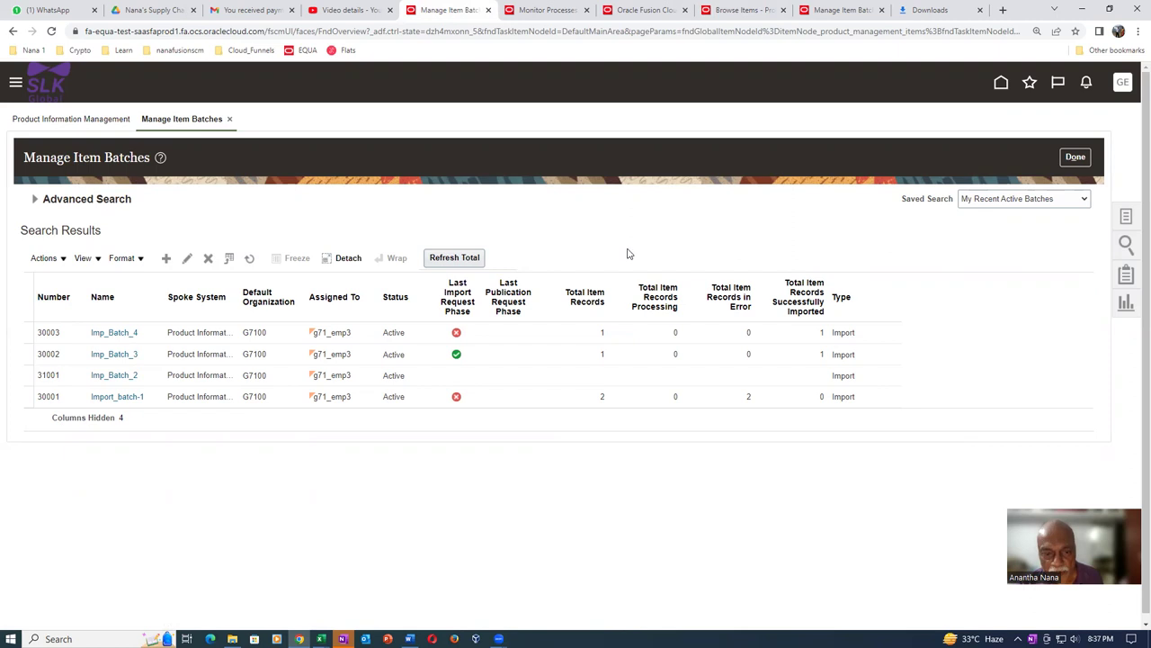
{"action": "left_click", "coordinate": [165, 259]}
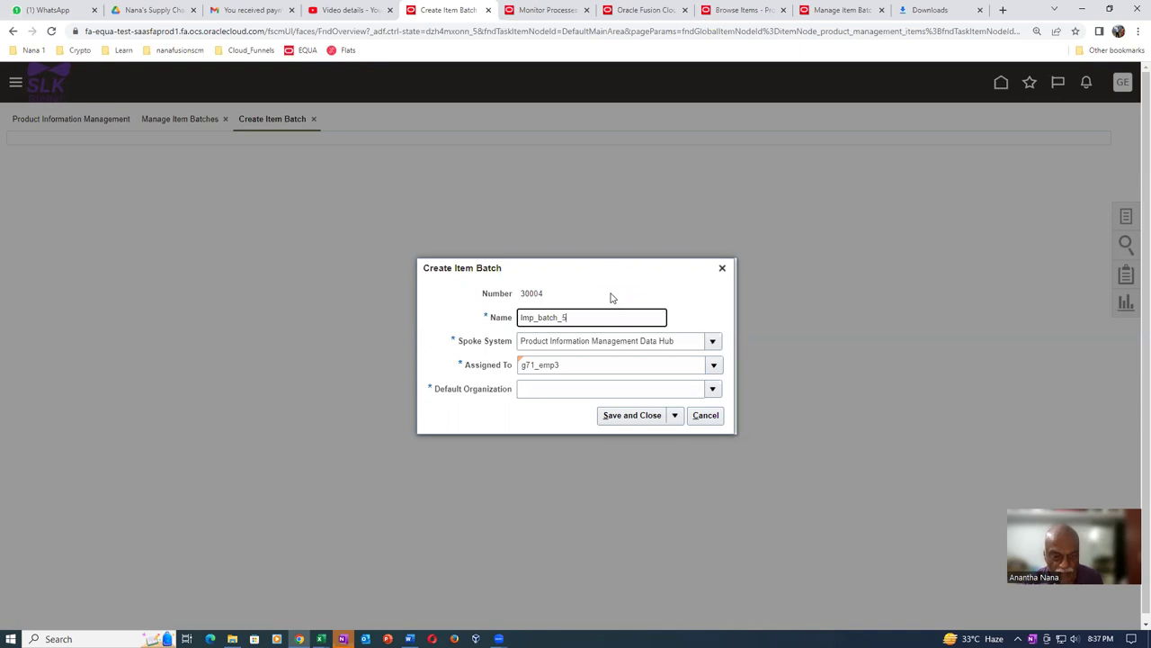
{"action": "left_click", "coordinate": [546, 390]}
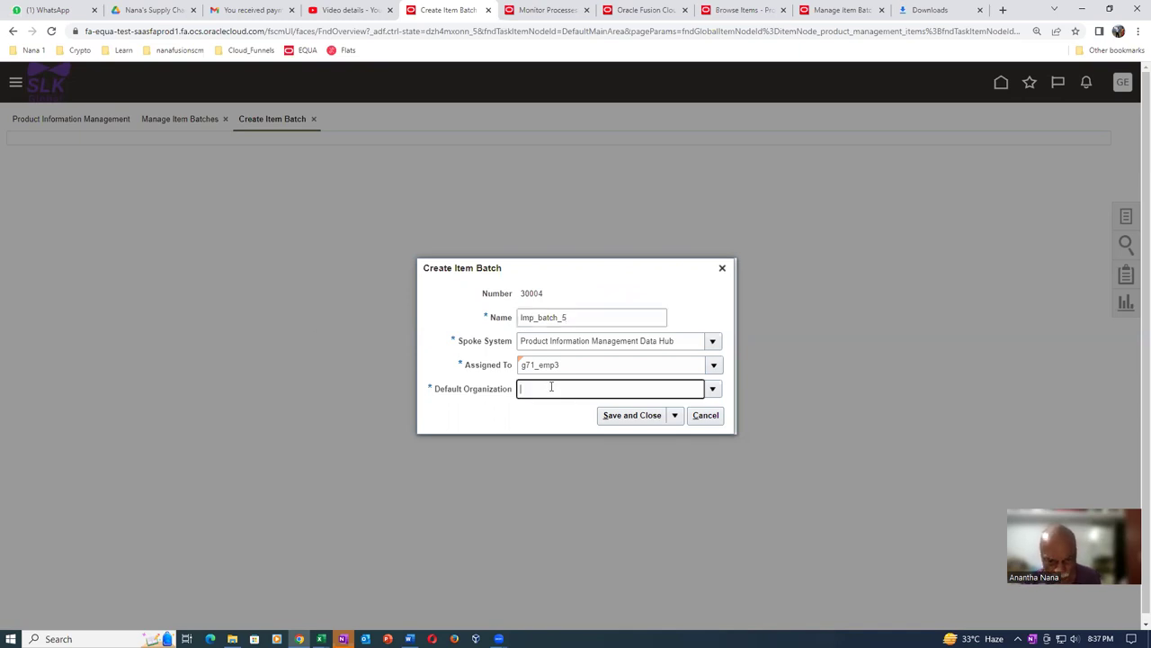
{"action": "type", "text": "G7100"}
{"action": "left_click", "coordinate": [485, 405]}
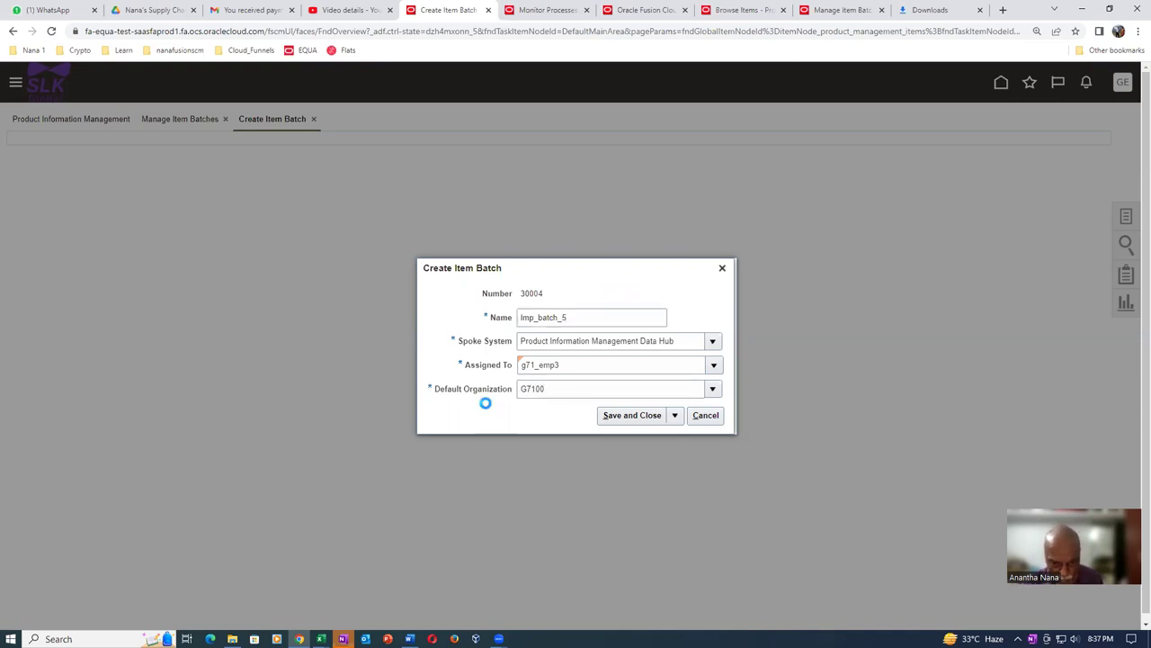
{"action": "left_click", "coordinate": [675, 415]}
{"action": "left_click", "coordinate": [669, 457]}
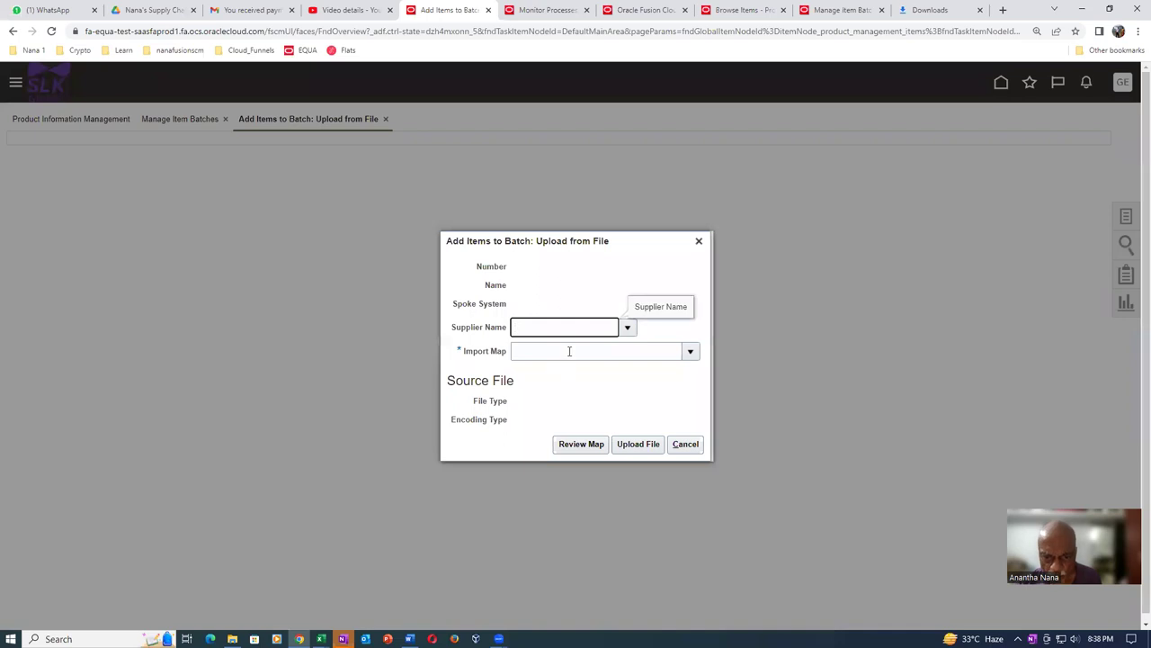
Try to upload Import_Map_3.csv into the new batch using import map Import_Map_3, and return to the batch list.
{"action": "left_click", "coordinate": [569, 351]}
{"action": "left_click", "coordinate": [690, 355]}
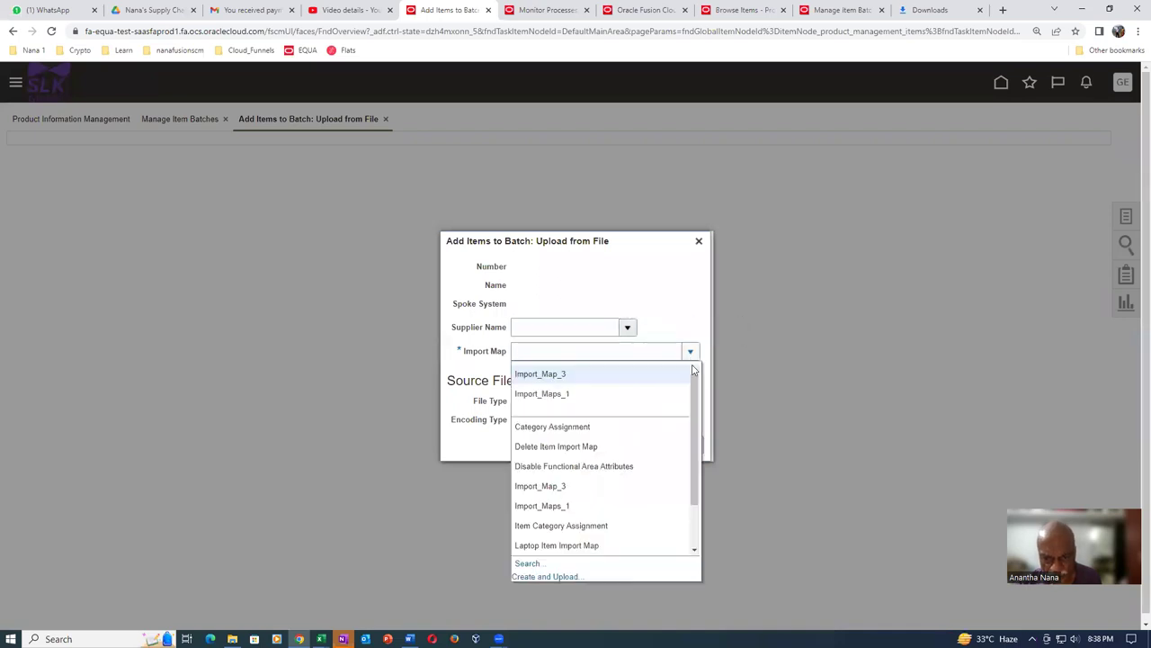
{"action": "left_click", "coordinate": [546, 376]}
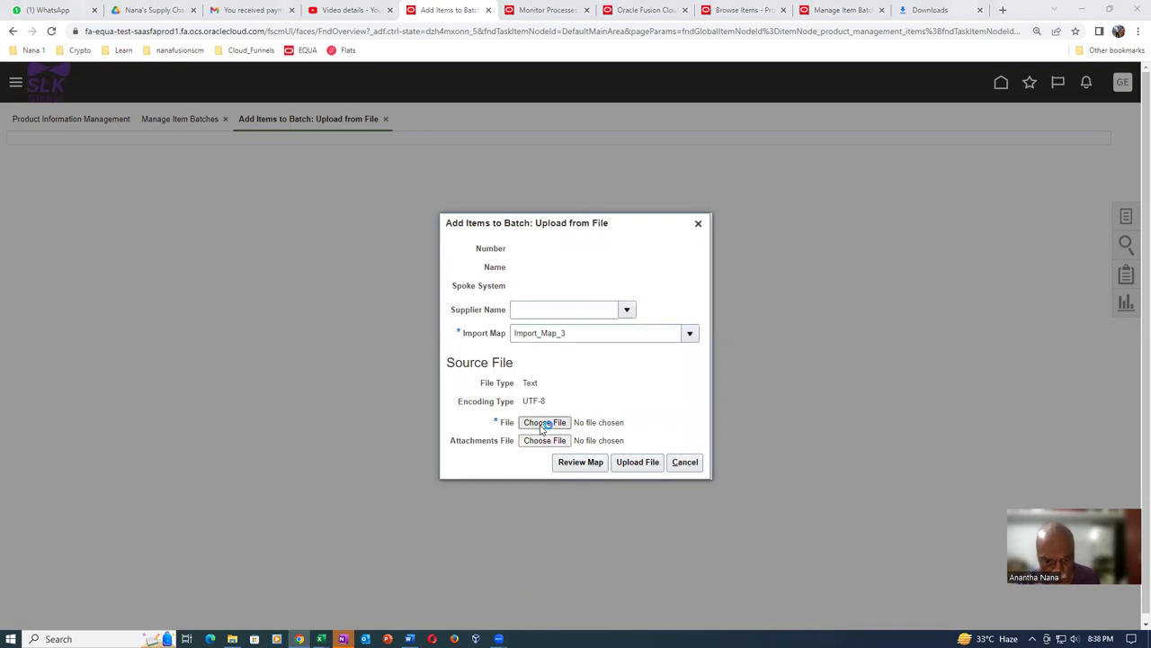
{"action": "left_click", "coordinate": [544, 422]}
{"action": "scroll", "coordinate": [432, 445], "scroll_direction": "down", "scroll_amount": 1}
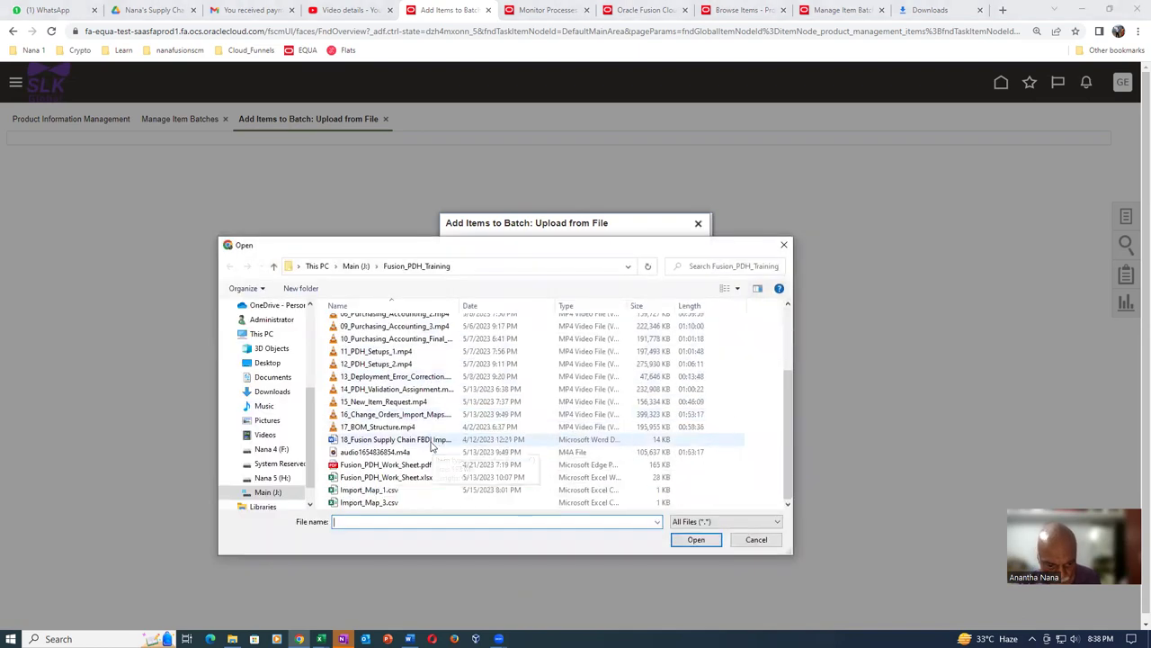
{"action": "left_click", "coordinate": [463, 502]}
{"action": "left_click", "coordinate": [708, 540]}
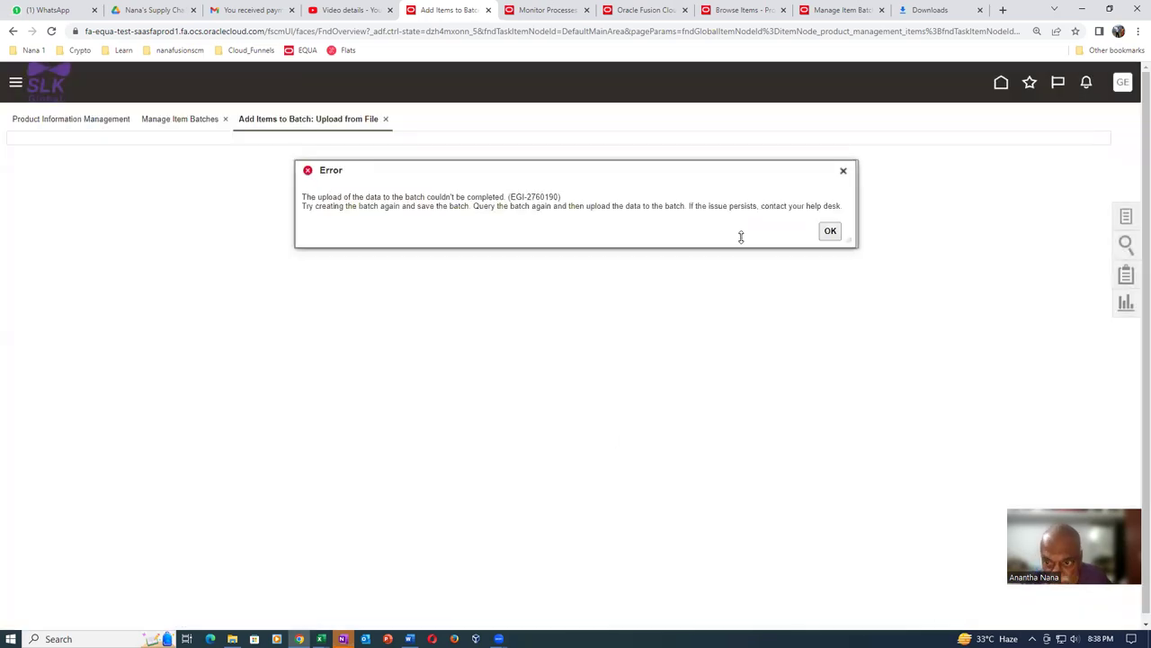
{"action": "left_click", "coordinate": [828, 233]}
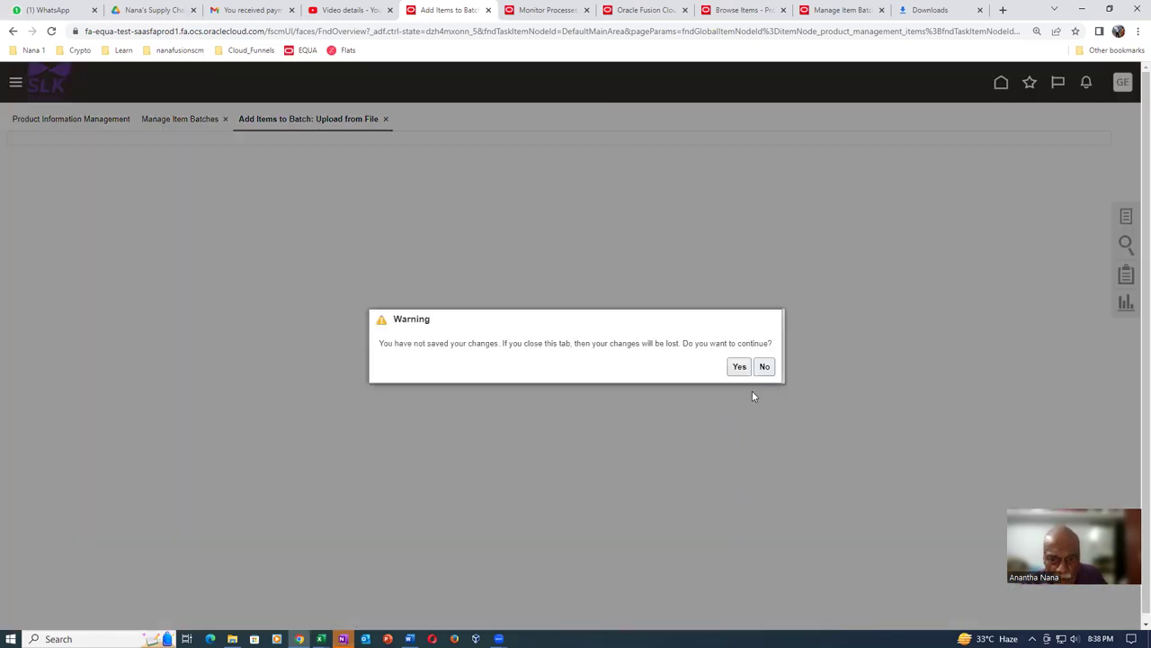
{"action": "left_click", "coordinate": [738, 367]}
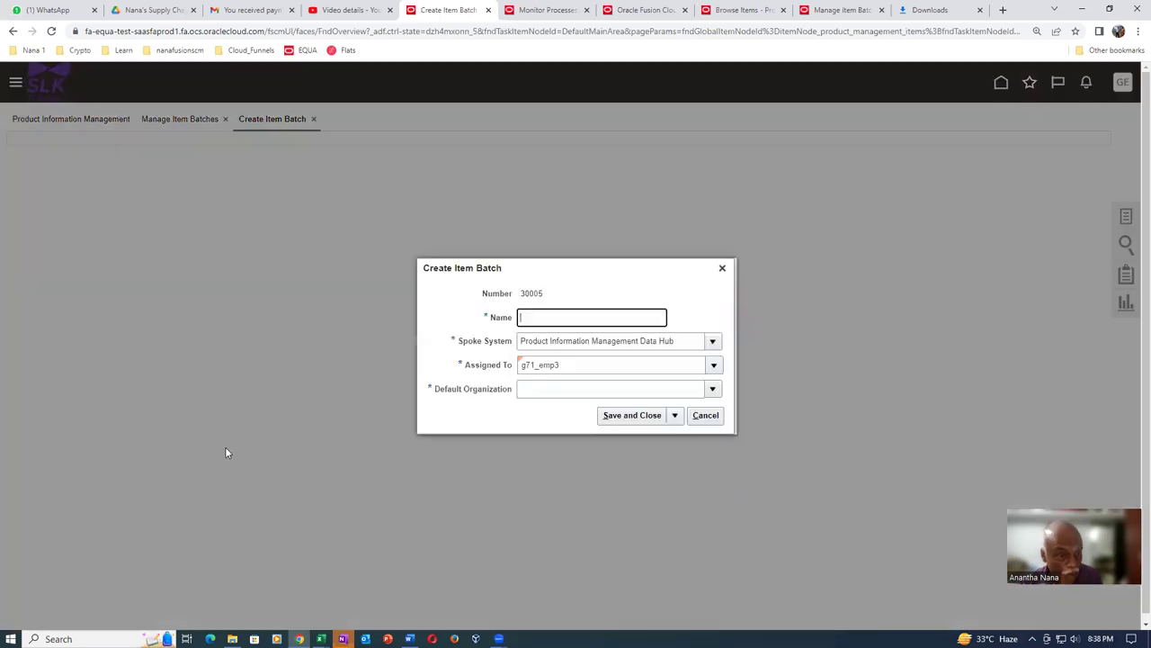
{"action": "left_click", "coordinate": [705, 416]}
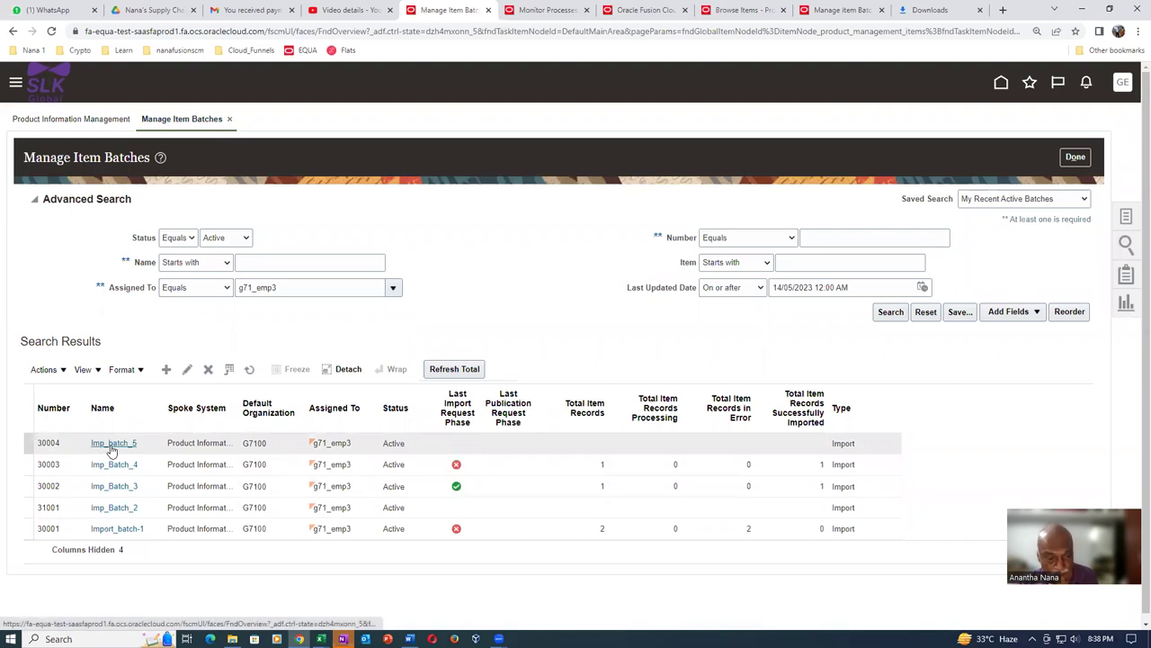
Open item batch Imp_batch_5 and review its summary, save choices and item batch options without changing anything.
{"action": "left_click", "coordinate": [112, 450]}
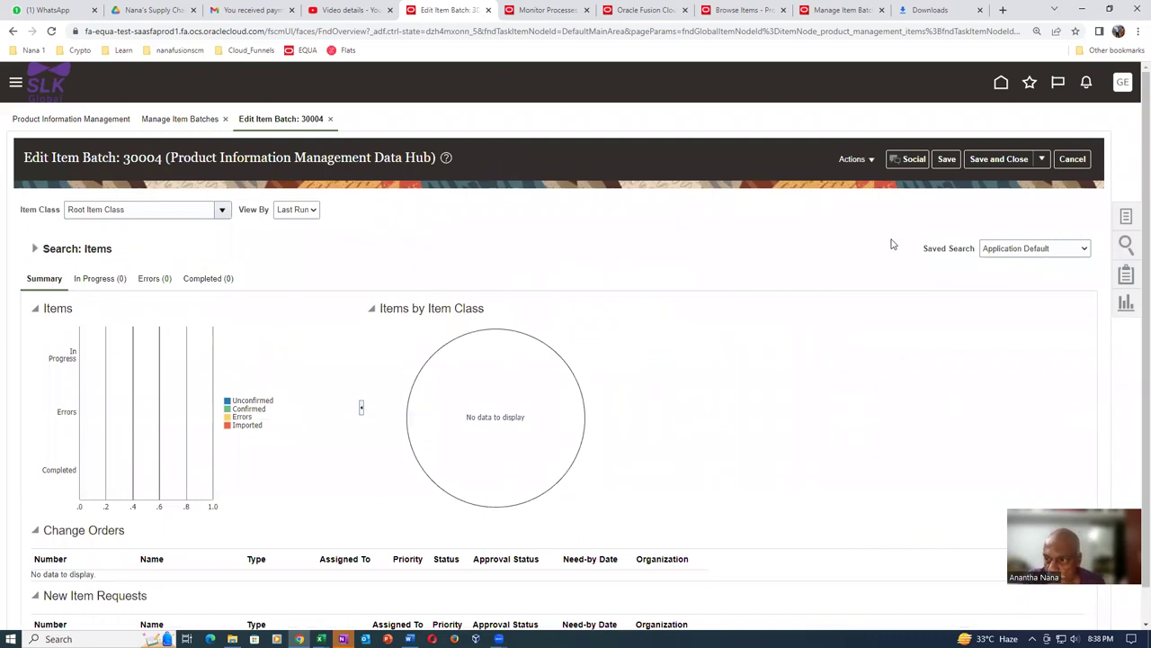
{"action": "left_click", "coordinate": [1042, 162]}
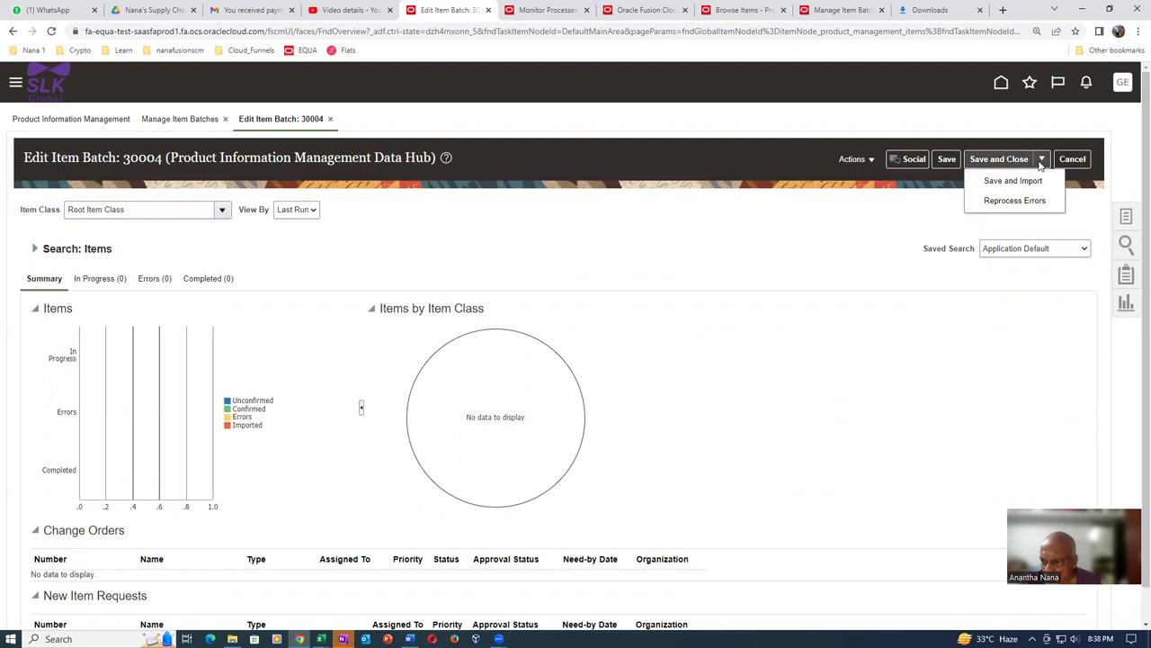
{"action": "left_click", "coordinate": [712, 262]}
{"action": "scroll", "coordinate": [551, 434], "scroll_direction": "down", "scroll_amount": 1}
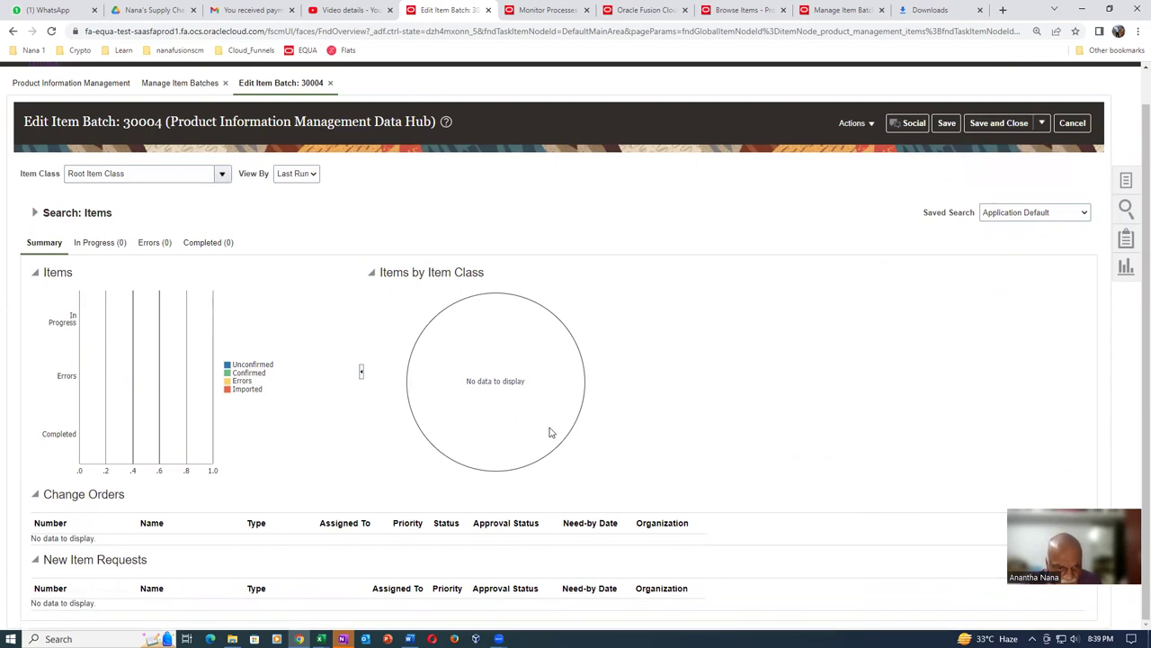
{"action": "scroll", "coordinate": [551, 433], "scroll_direction": "up", "scroll_amount": 1}
{"action": "left_click", "coordinate": [854, 162]}
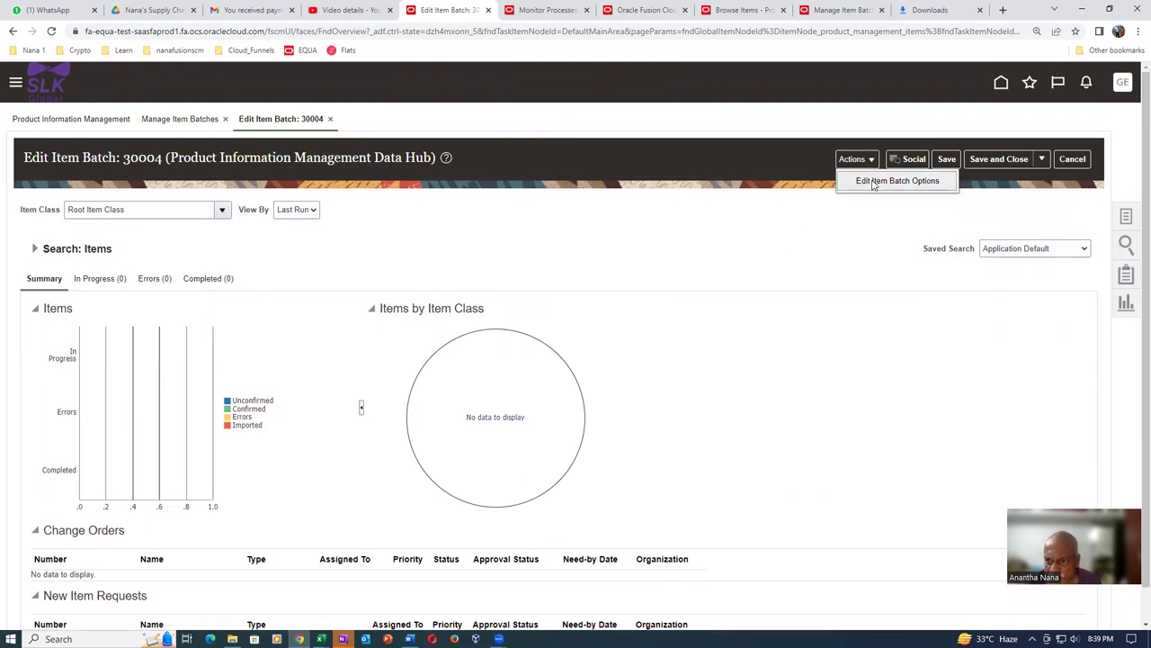
{"action": "left_click", "coordinate": [873, 183]}
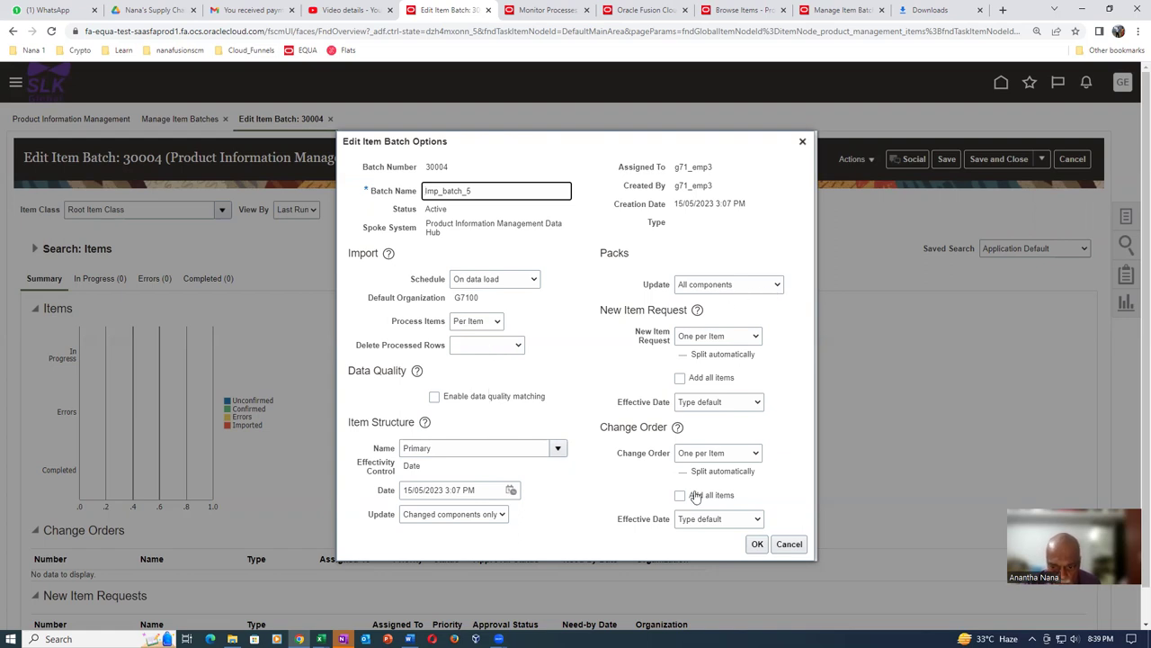
{"action": "left_click", "coordinate": [788, 544]}
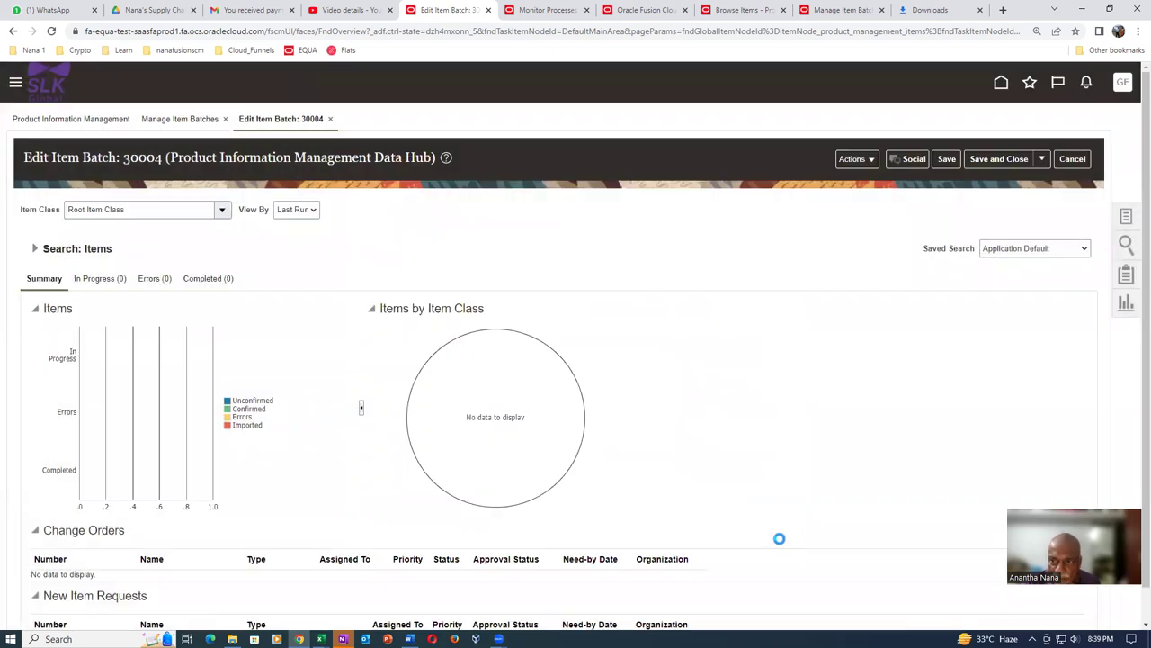
{"action": "scroll", "coordinate": [256, 414], "scroll_direction": "down", "scroll_amount": 1}
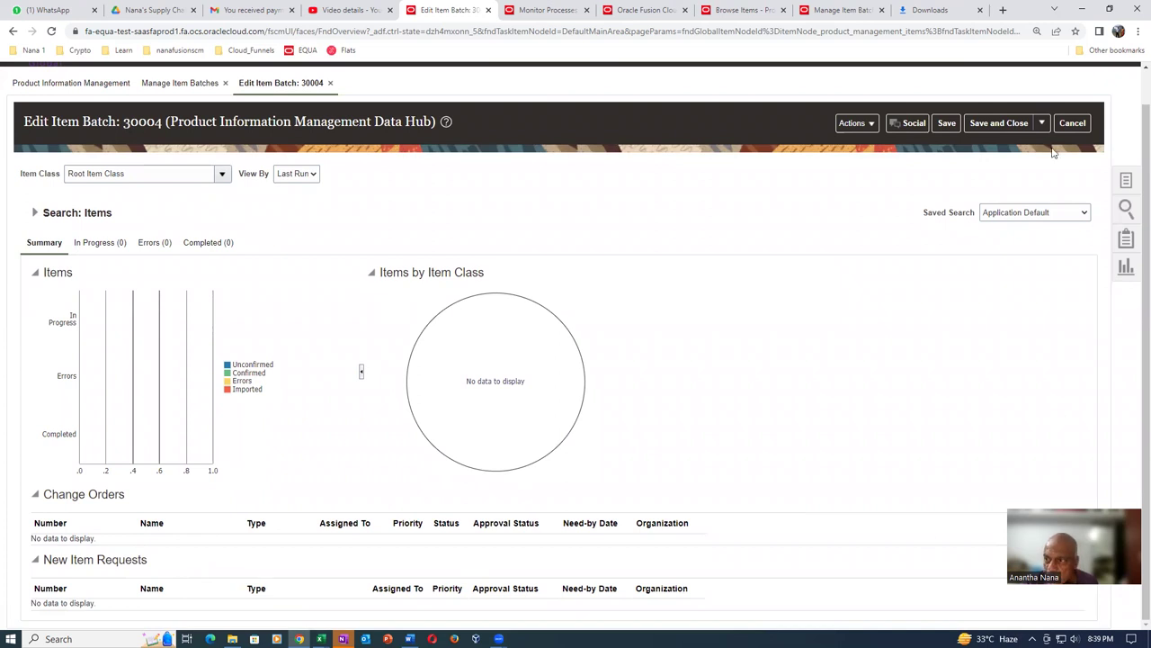
{"action": "left_click", "coordinate": [1074, 123]}
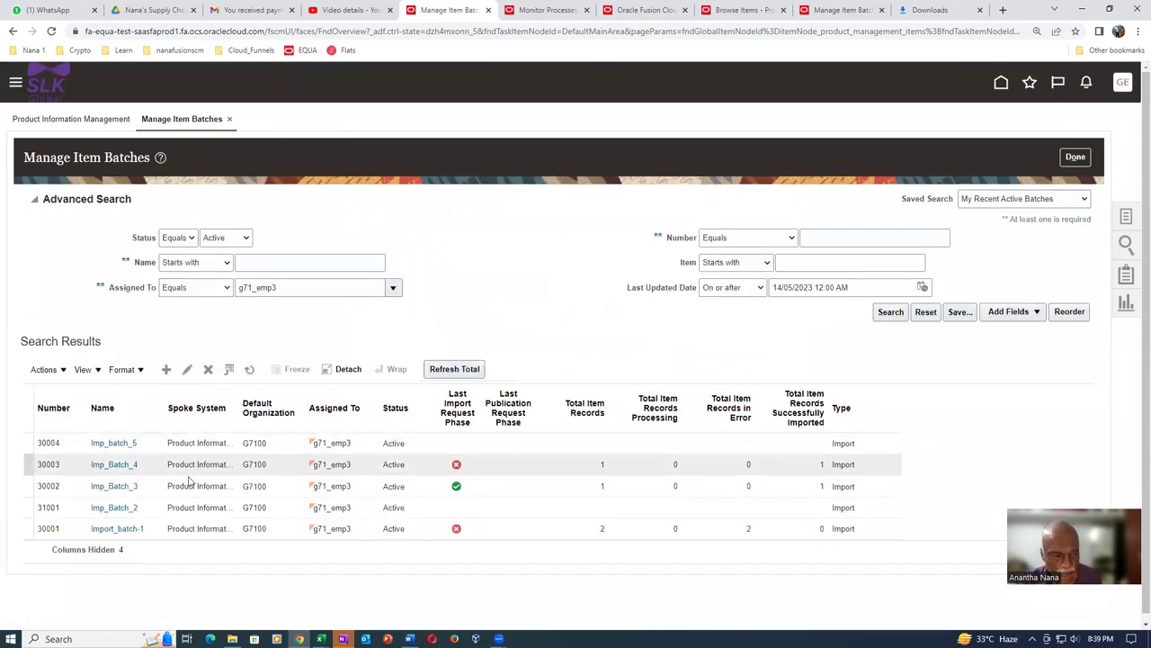
Reopen Imp_batch_5 for editing, look through its summary for a way to add items, and return to the batch list.
{"action": "left_click", "coordinate": [81, 446]}
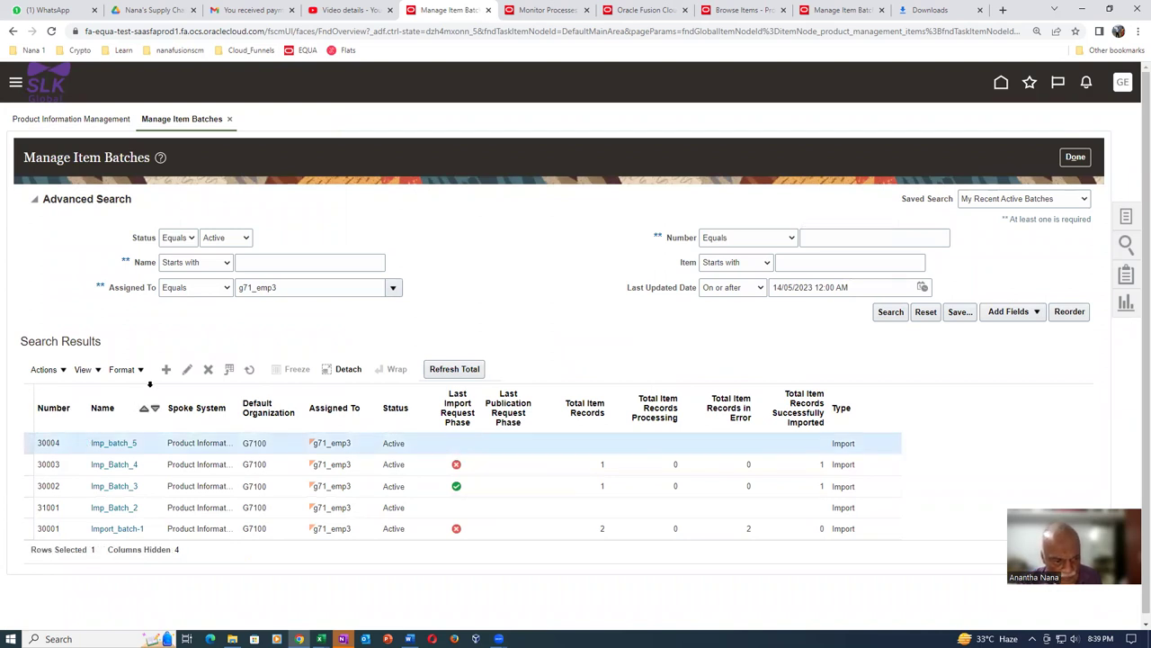
{"action": "left_click", "coordinate": [185, 371]}
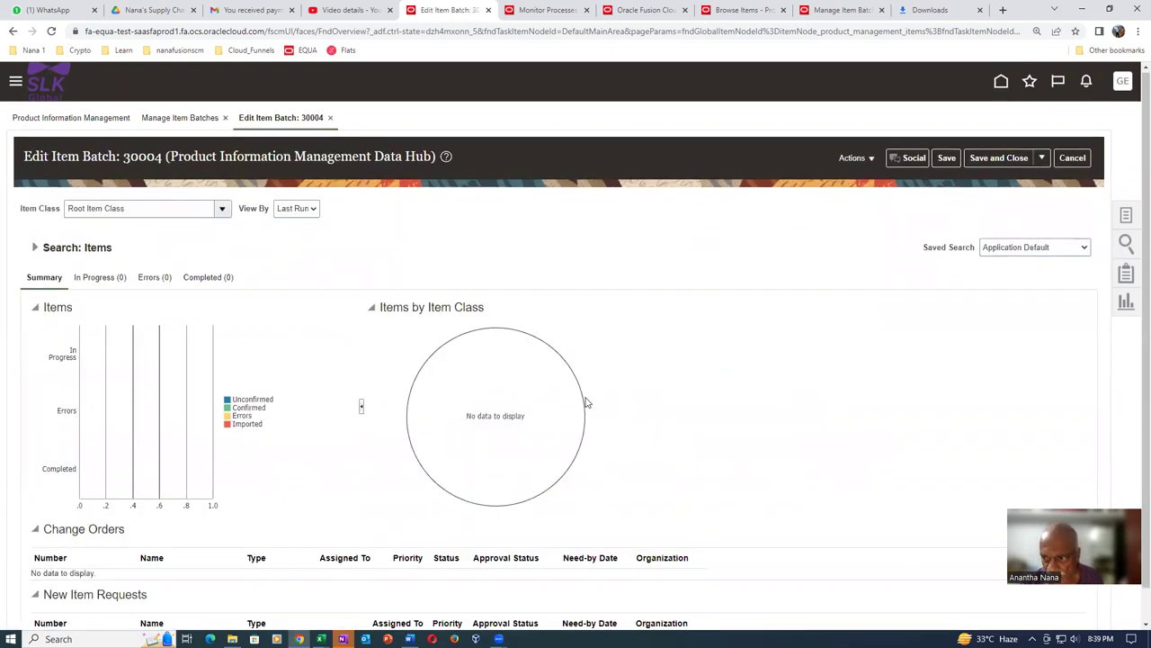
{"action": "scroll", "coordinate": [587, 402], "scroll_direction": "down", "scroll_amount": 2}
{"action": "scroll", "coordinate": [589, 395], "scroll_direction": "up", "scroll_amount": 2}
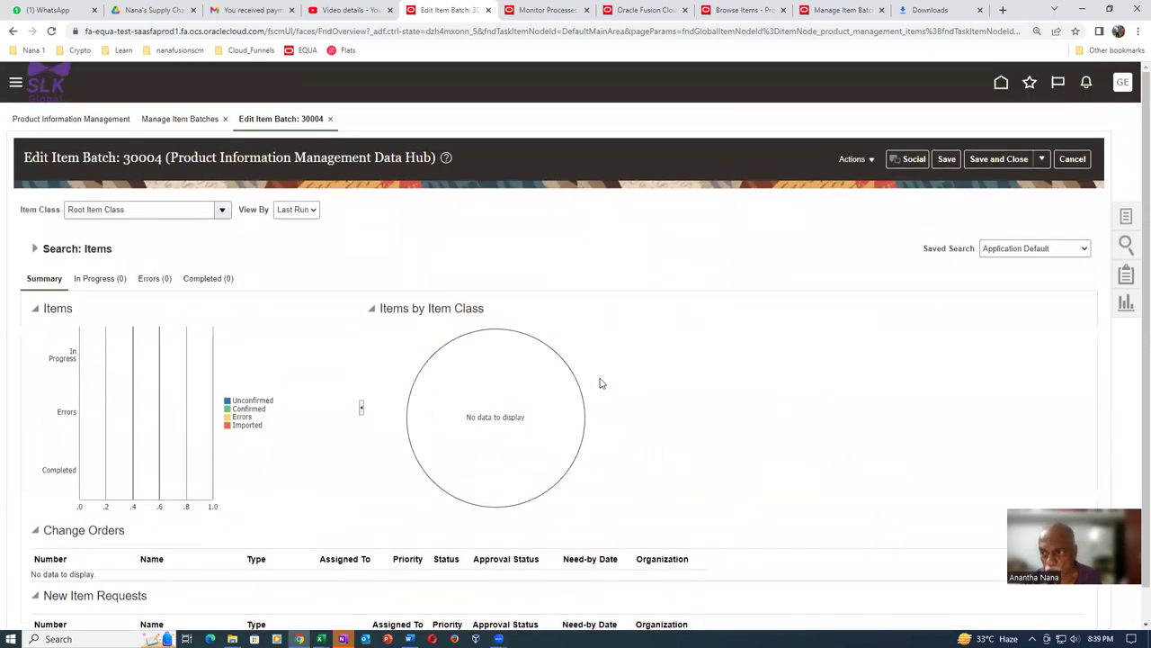
{"action": "left_click", "coordinate": [1072, 159]}
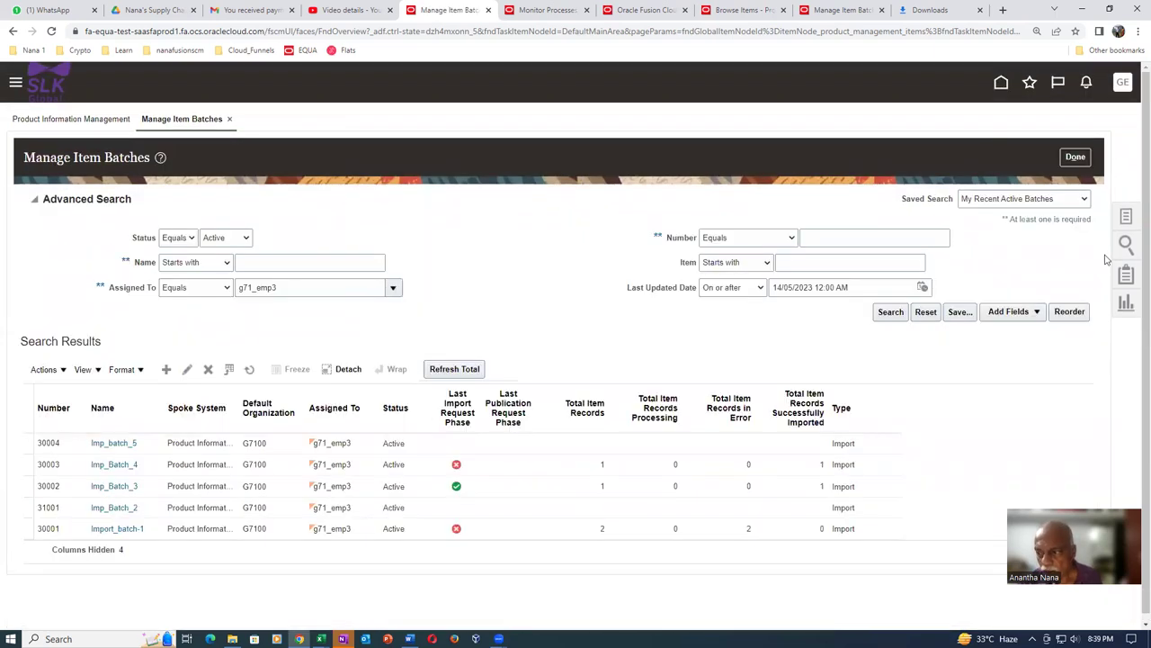
Create item batch Imp_Batch_6 with default organization G7100, and save it to continue with adding items.
{"action": "left_click", "coordinate": [167, 368]}
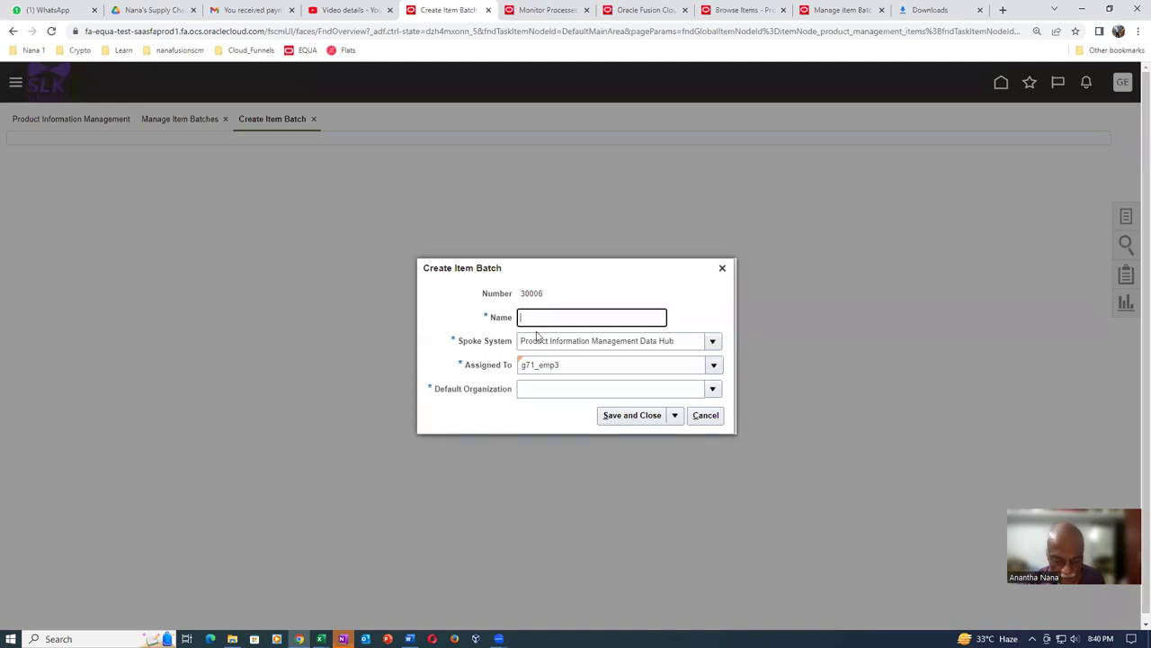
{"action": "type", "text": "Batch_6"}
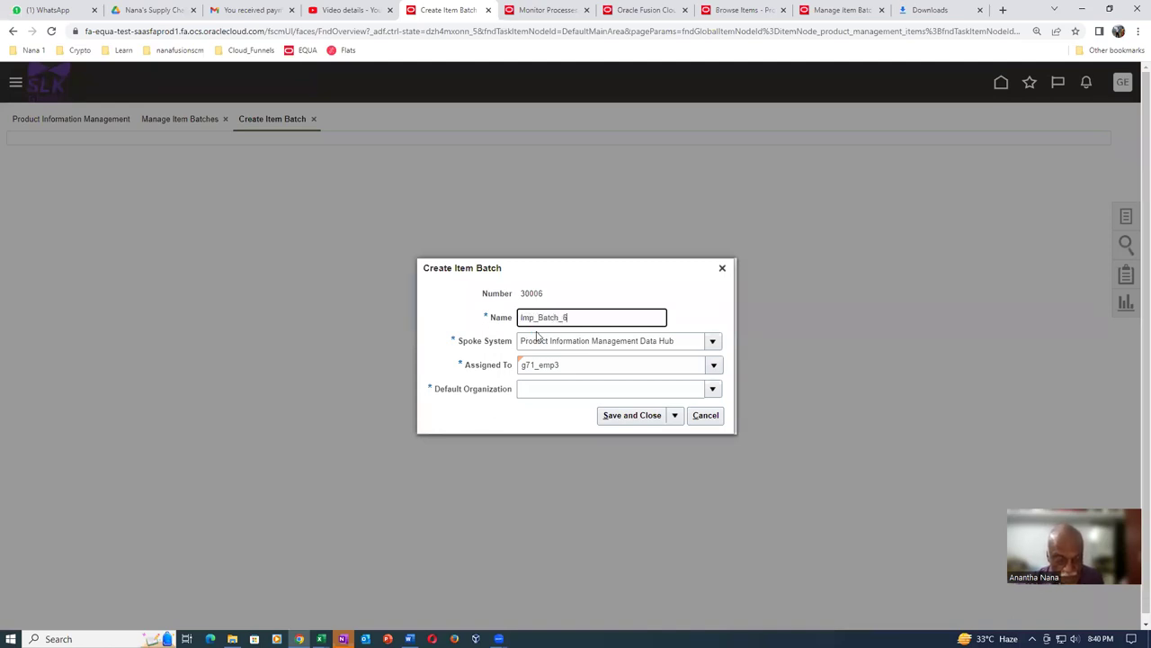
{"action": "key", "text": "Tab"}
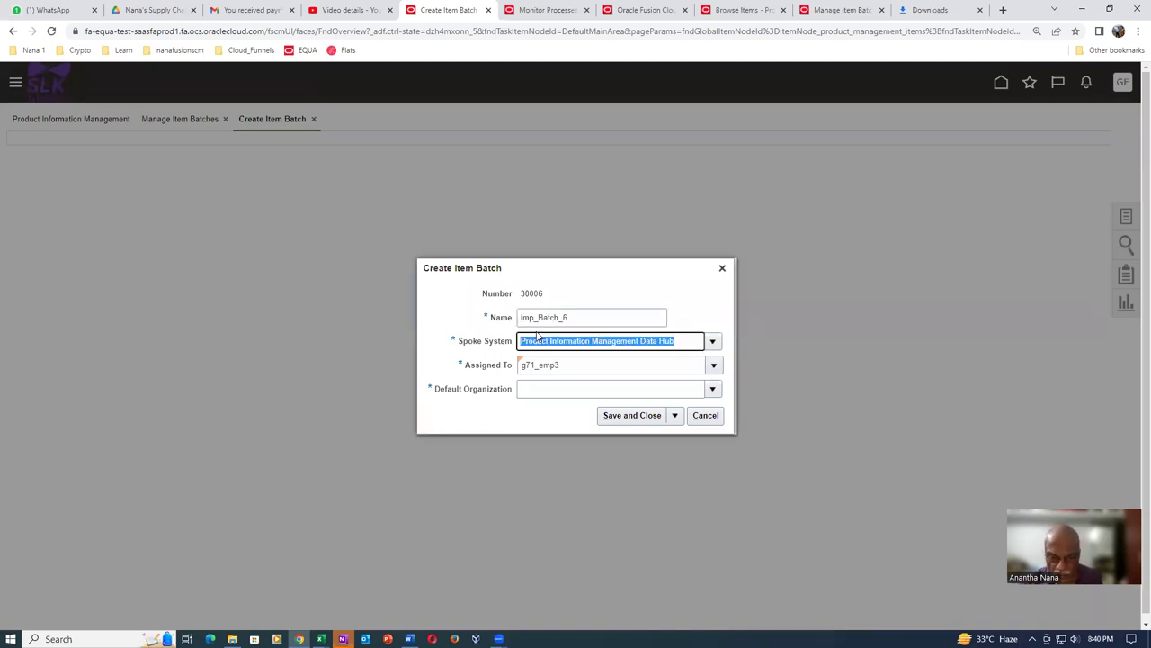
{"action": "left_click", "coordinate": [558, 390]}
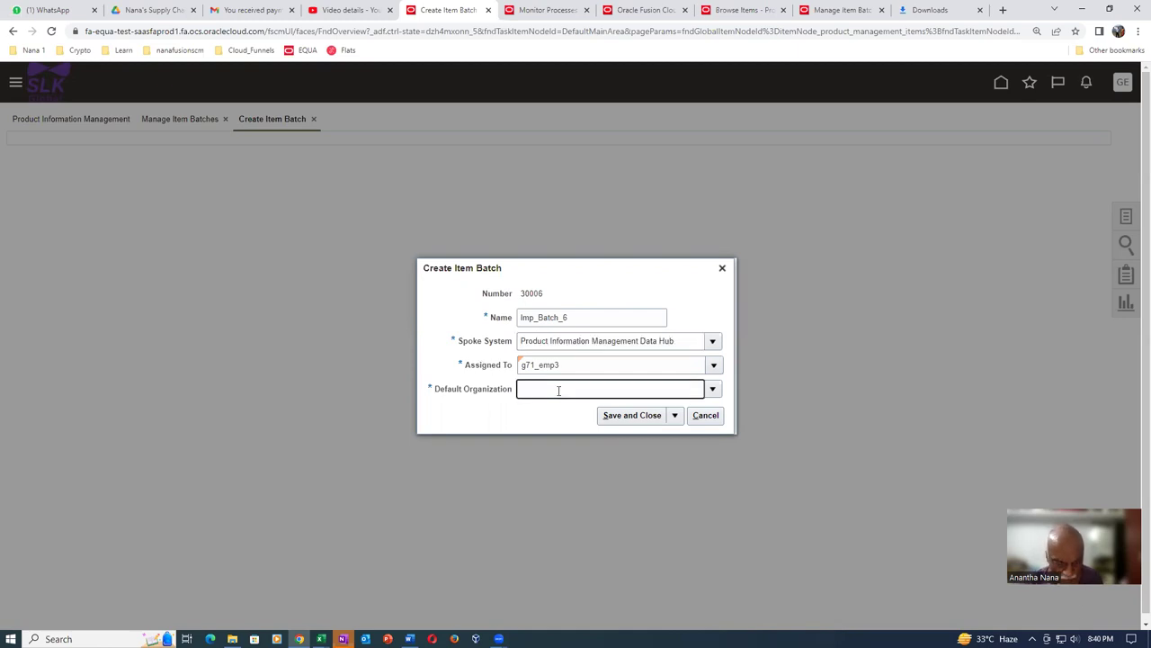
{"action": "type", "text": "G7100"}
{"action": "key", "text": "Tab"}
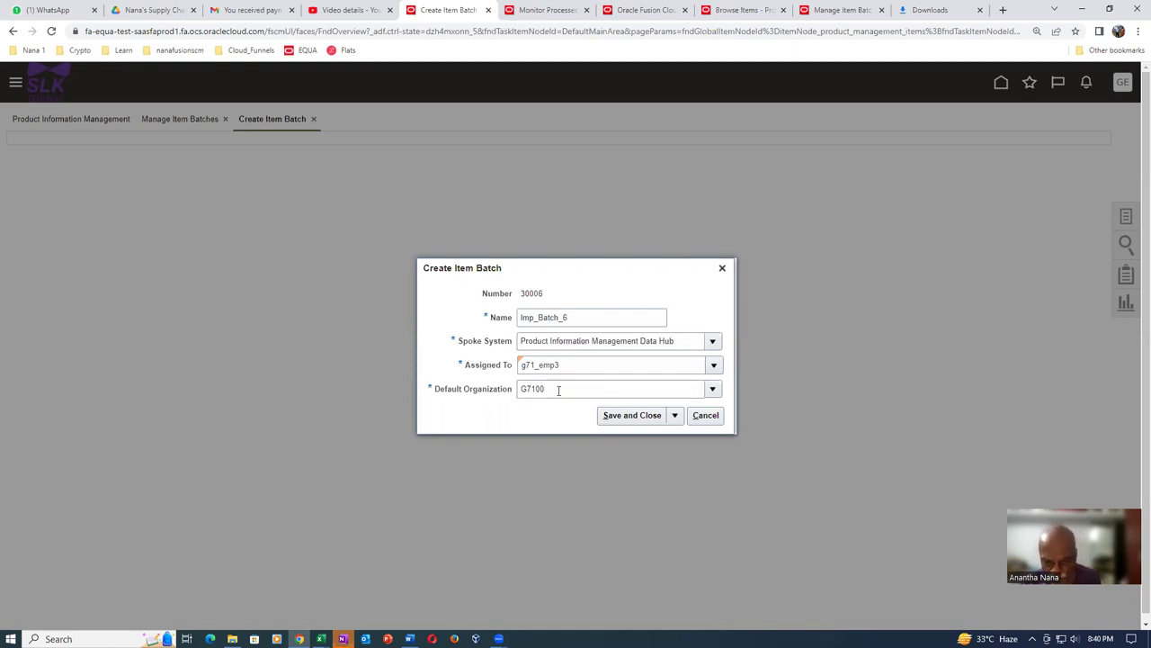
{"action": "left_click", "coordinate": [674, 414]}
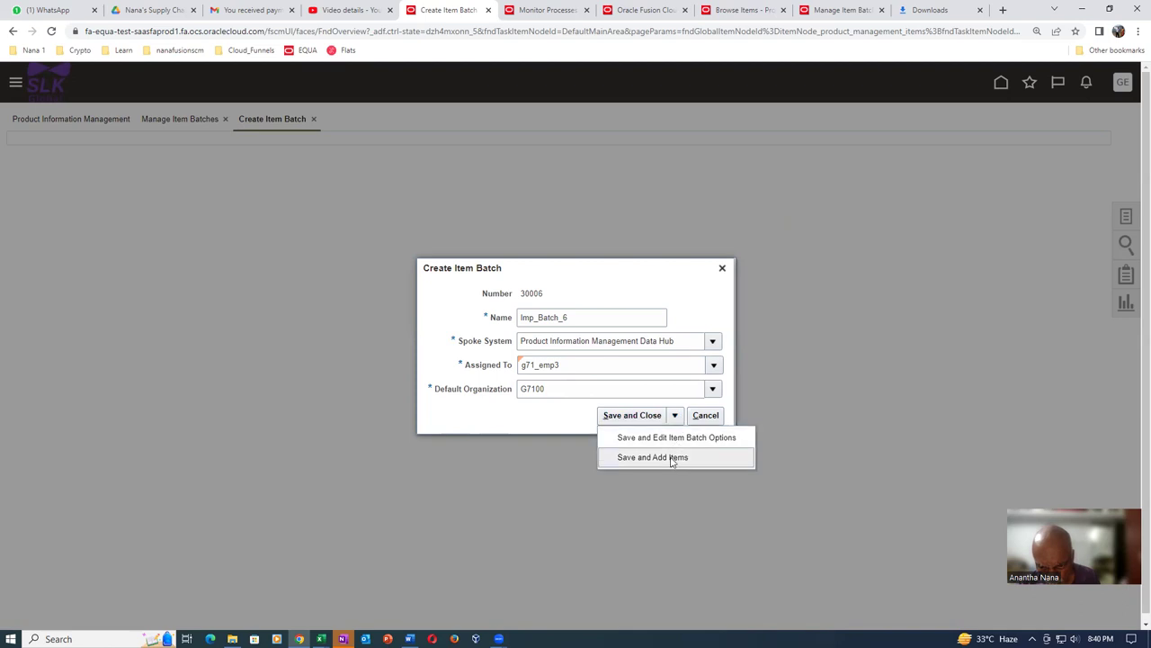
{"action": "left_click", "coordinate": [671, 459]}
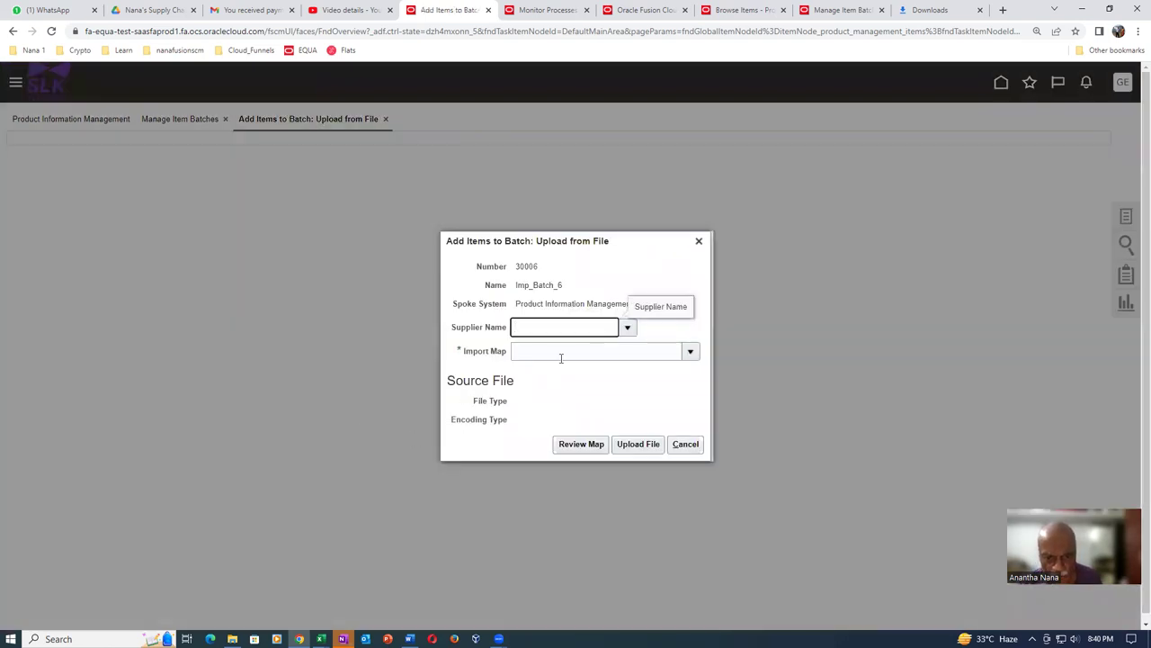
Upload Import_Map_3.csv to Imp_Batch_6 using import map Import_Map_3.
{"action": "left_click", "coordinate": [560, 353]}
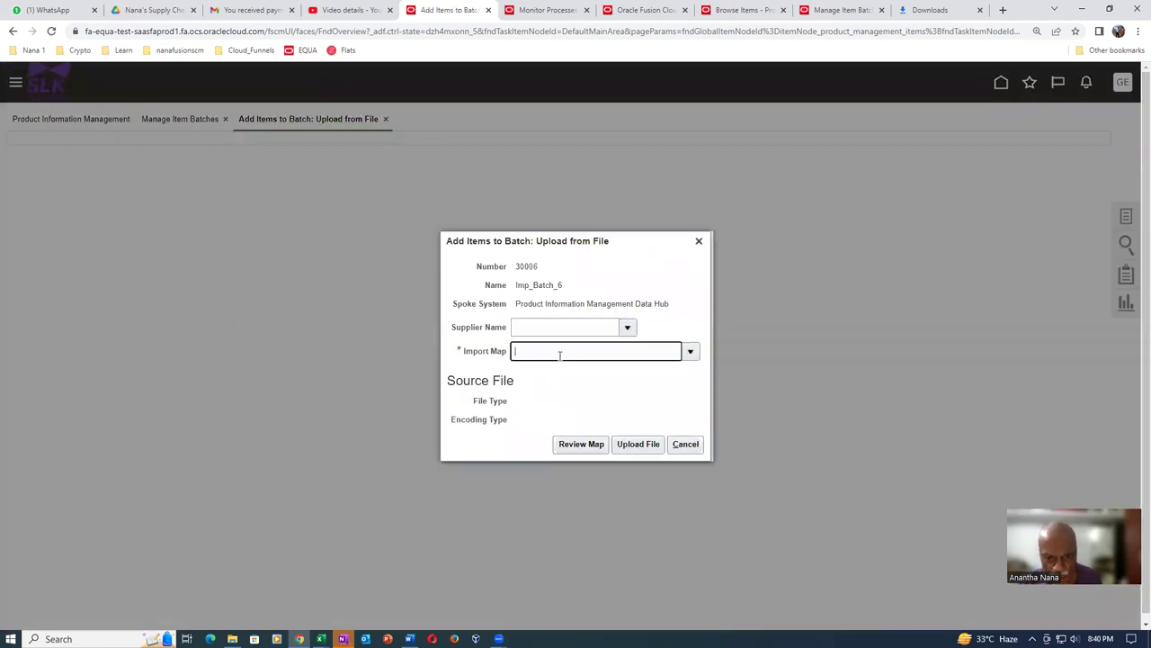
{"action": "left_click", "coordinate": [689, 352]}
{"action": "left_click", "coordinate": [672, 372]}
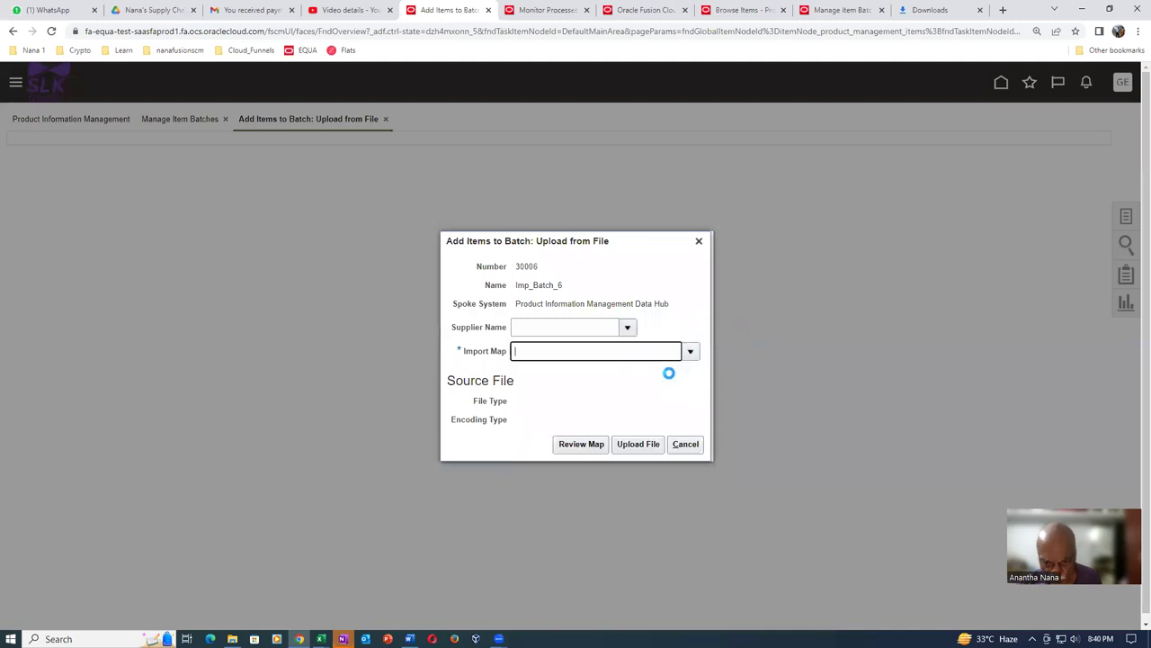
{"action": "left_click", "coordinate": [537, 425]}
{"action": "scroll", "coordinate": [453, 434], "scroll_direction": "down", "scroll_amount": 3}
{"action": "left_click", "coordinate": [416, 502]}
{"action": "left_click", "coordinate": [696, 540]}
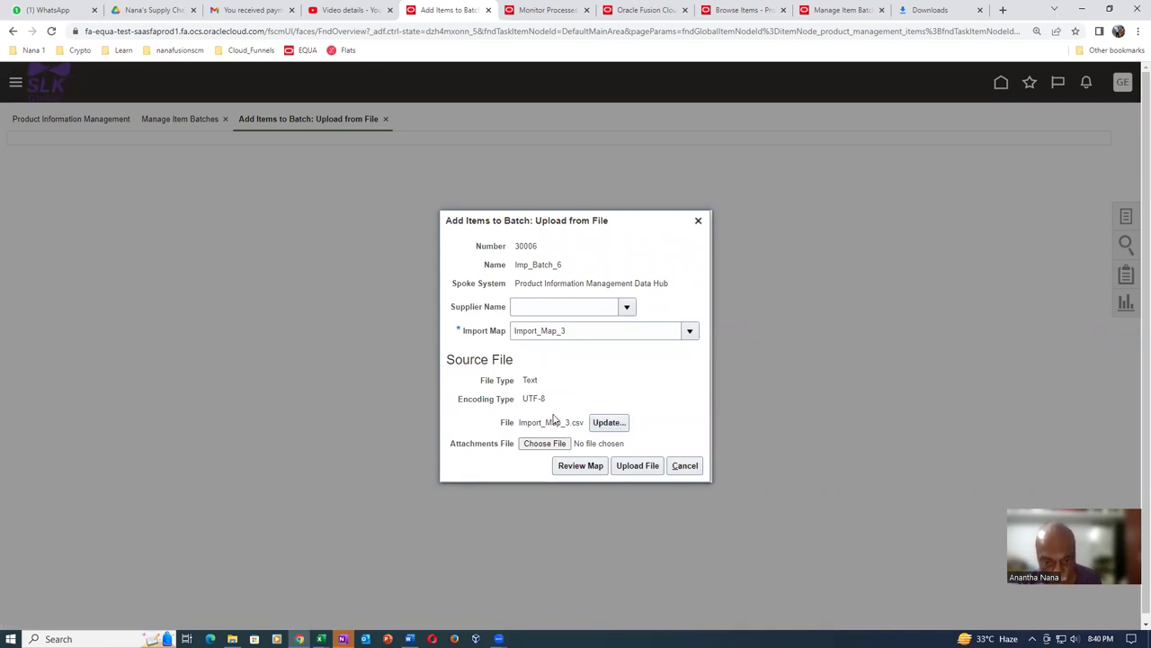
{"action": "left_click", "coordinate": [638, 466]}
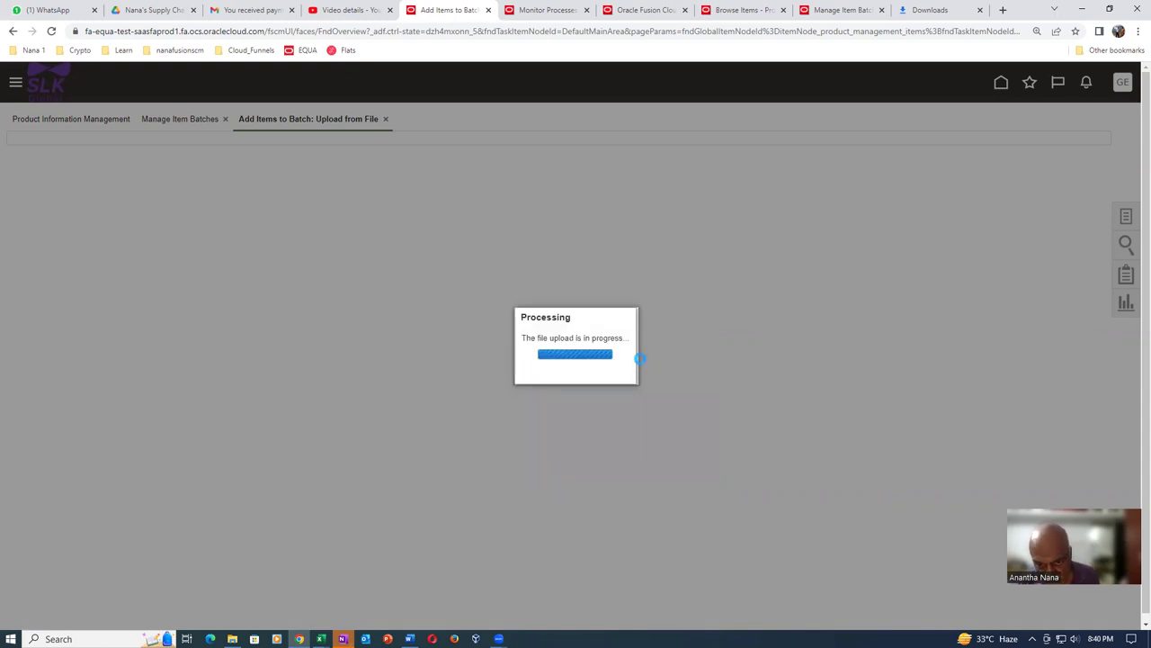
{"action": "left_click", "coordinate": [670, 367]}
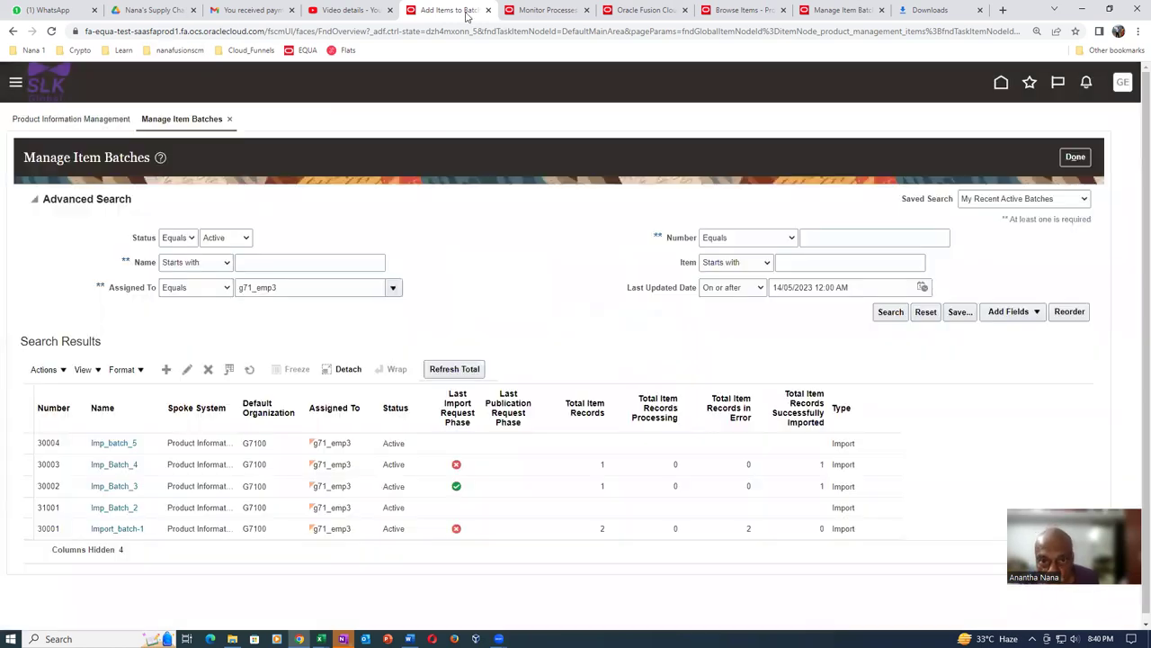
Refresh the scheduled process list to check the Item Import progress, and rerun the search in Manage Item Batches.
{"action": "left_click", "coordinate": [545, 10]}
{"action": "left_click", "coordinate": [517, 248]}
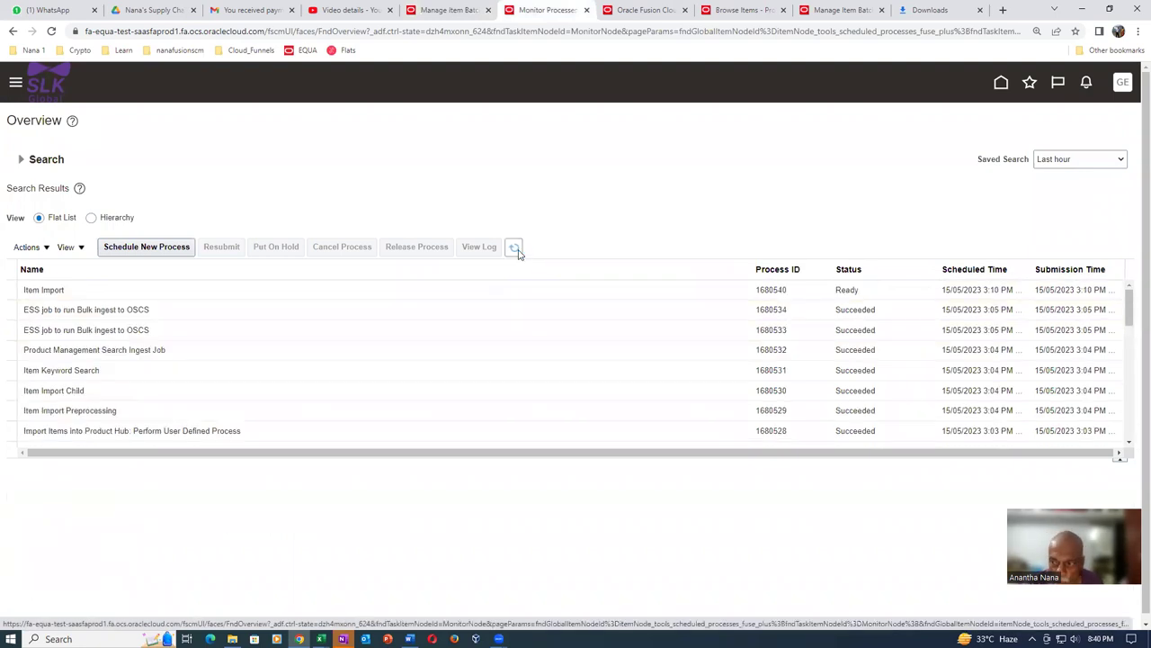
{"action": "left_click", "coordinate": [516, 248]}
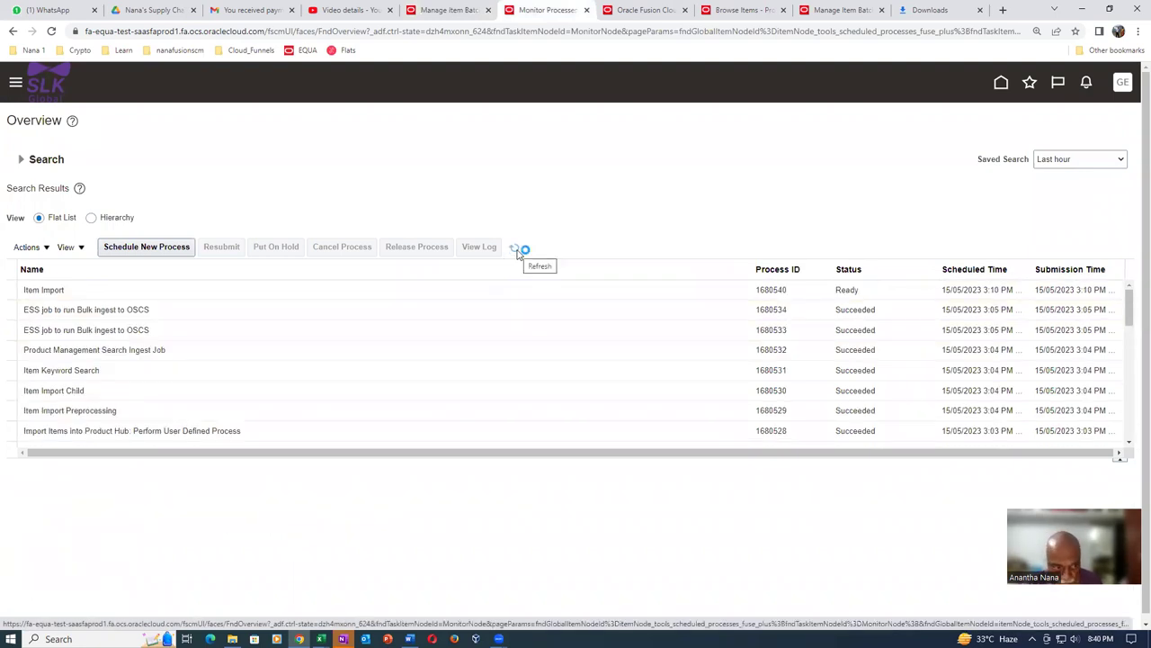
{"action": "left_click", "coordinate": [447, 10]}
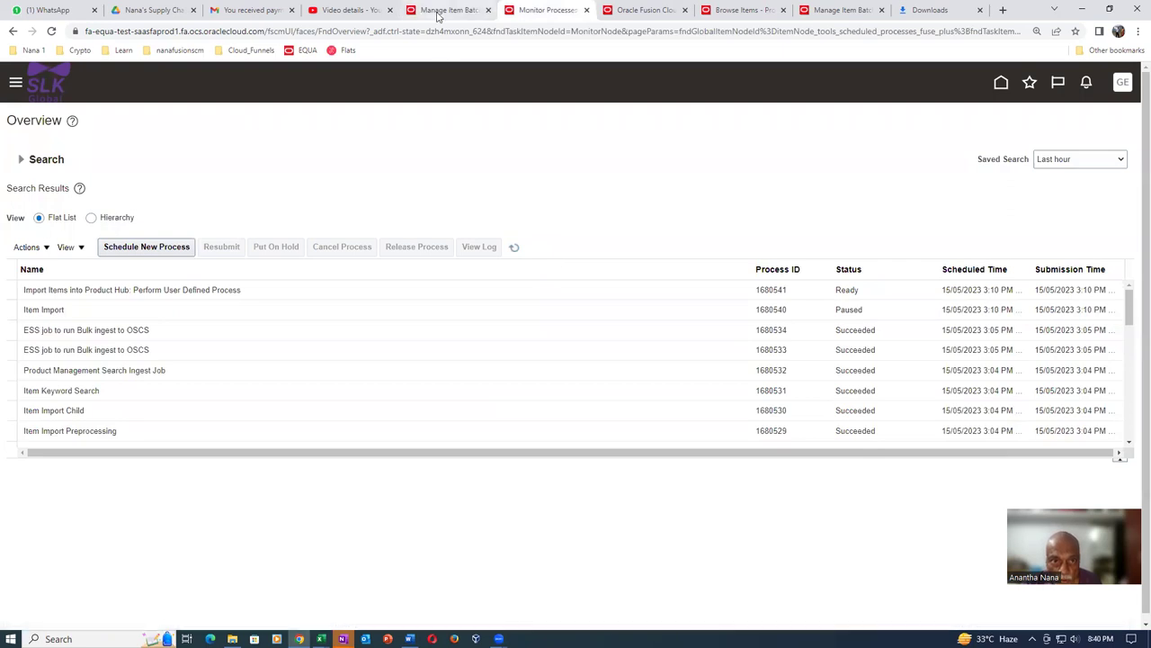
{"action": "left_click", "coordinate": [891, 312]}
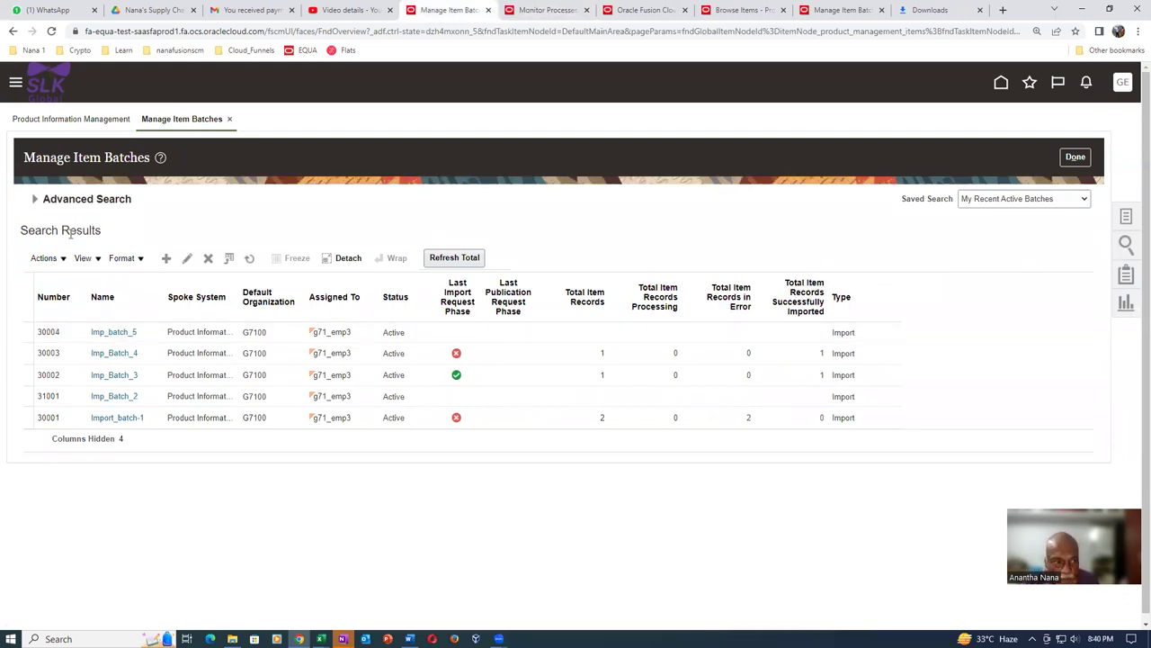
Clear the Status criterion in the item batch search and rerun it to look for Imp_Batch_6.
{"action": "left_click", "coordinate": [36, 199]}
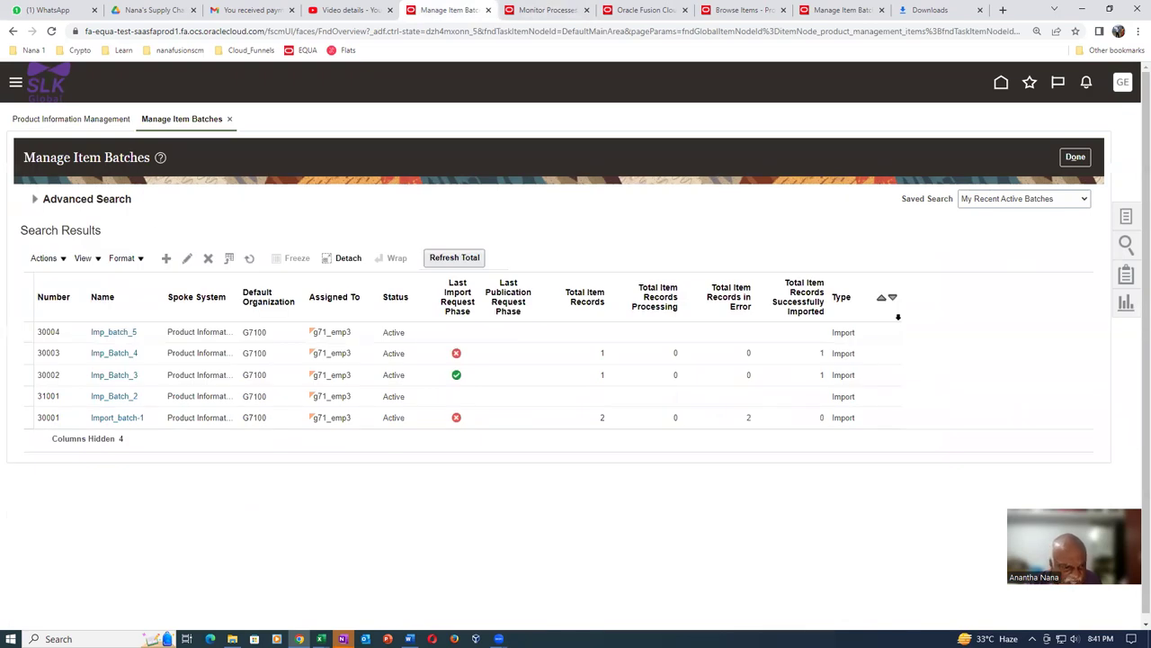
{"action": "left_click", "coordinate": [35, 199]}
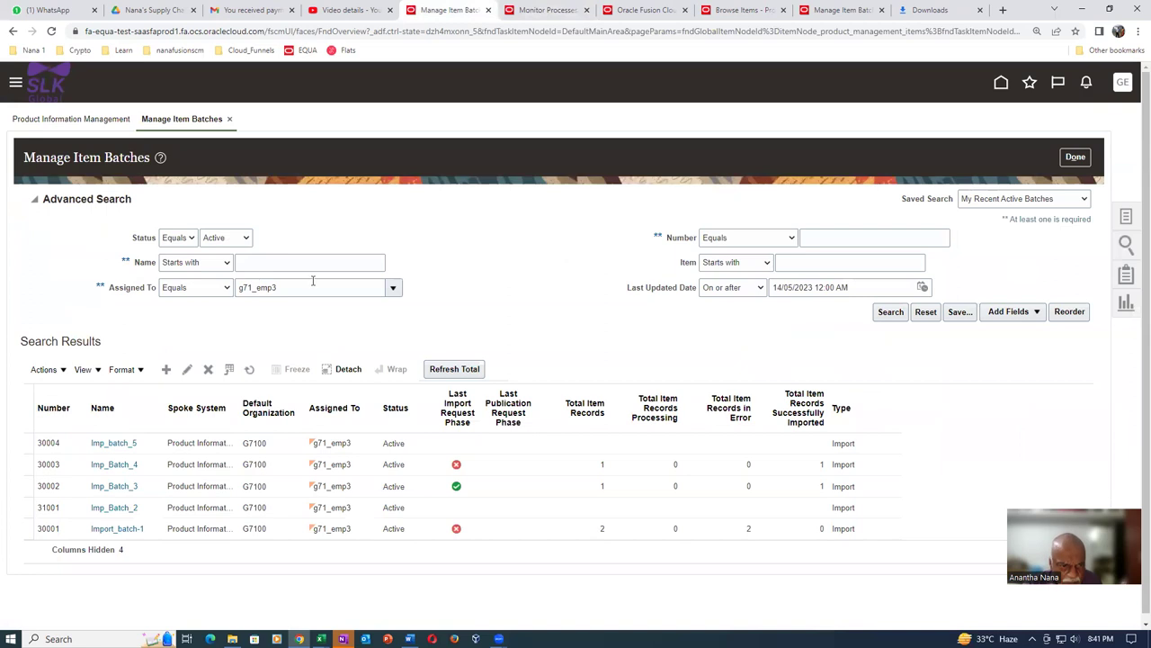
{"action": "left_click", "coordinate": [232, 241]}
{"action": "left_click", "coordinate": [232, 254]}
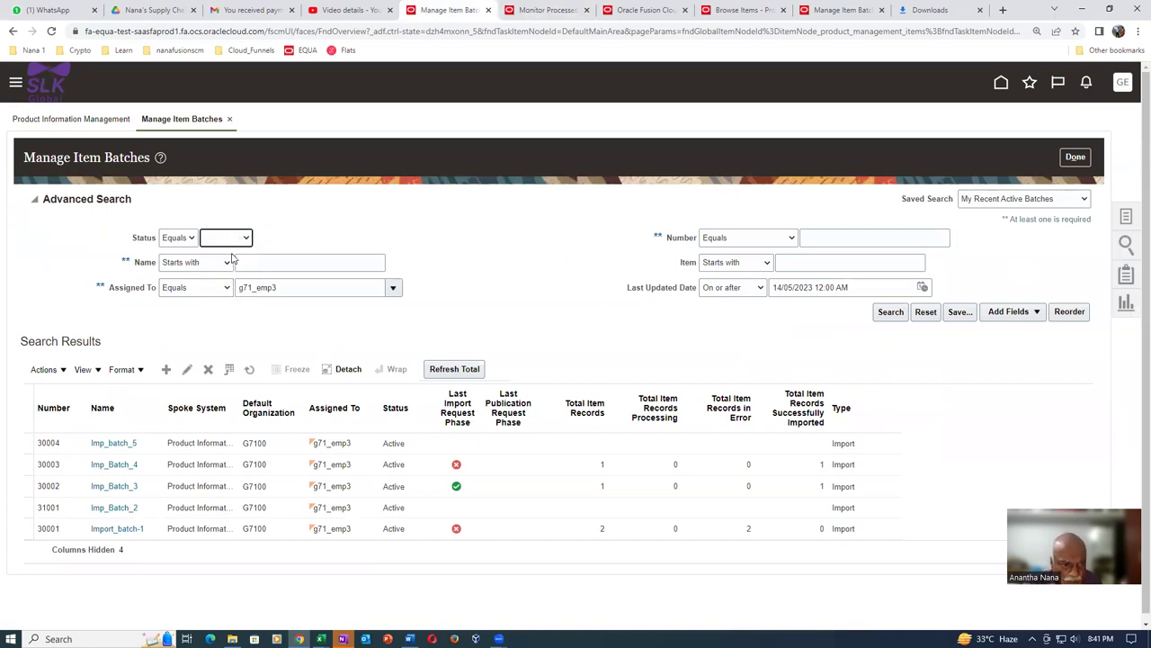
{"action": "left_click", "coordinate": [892, 312]}
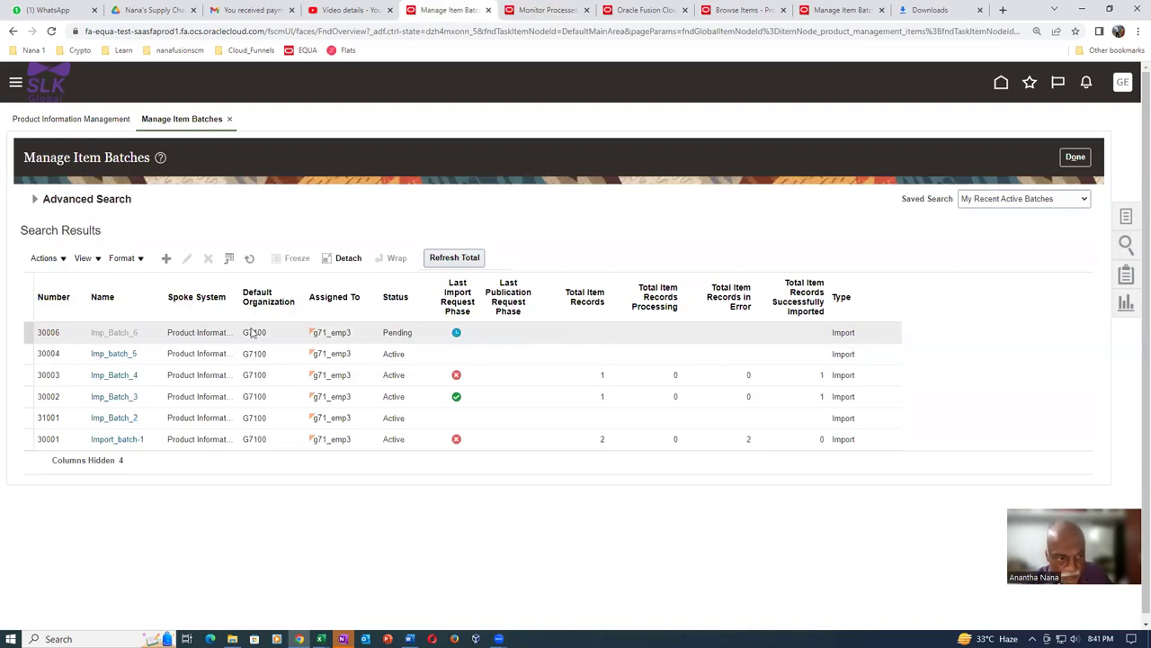
Refresh the scheduled process list repeatedly to follow the Item Import job and its child processes.
{"action": "left_click", "coordinate": [524, 9]}
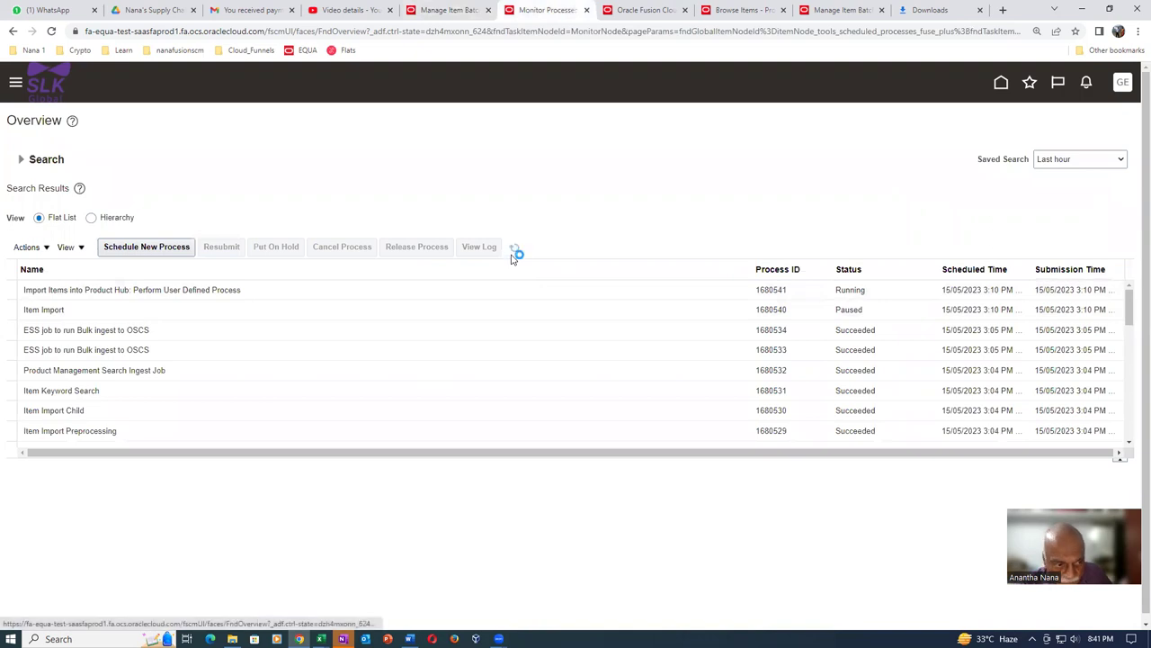
{"action": "left_click", "coordinate": [515, 248]}
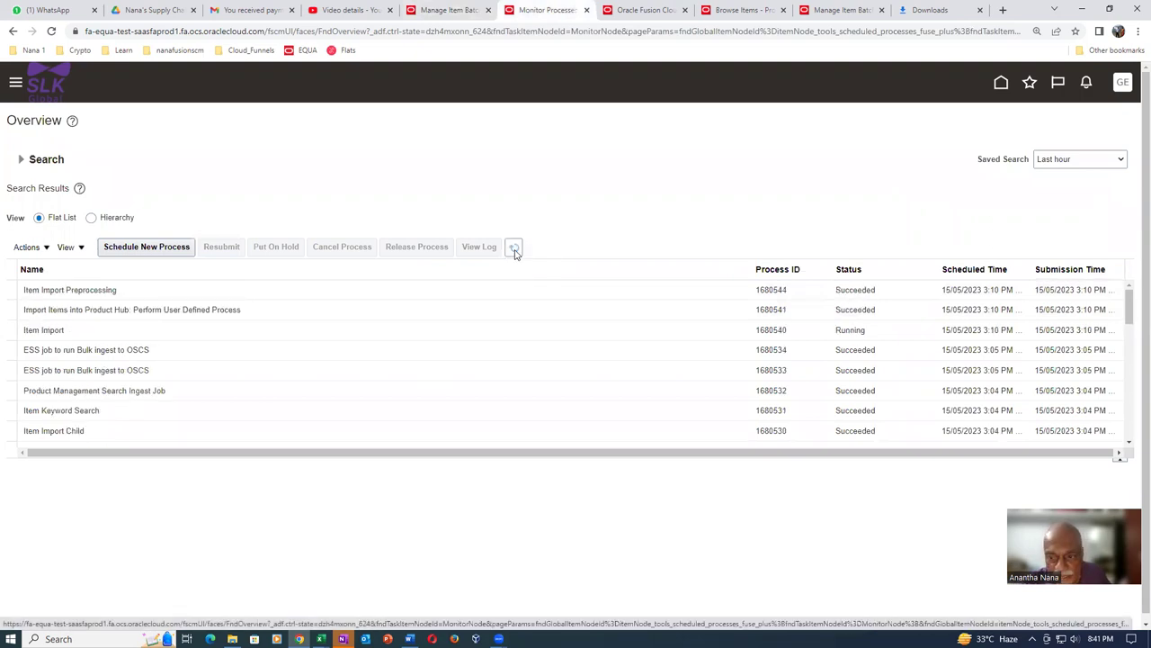
{"action": "left_click", "coordinate": [514, 250]}
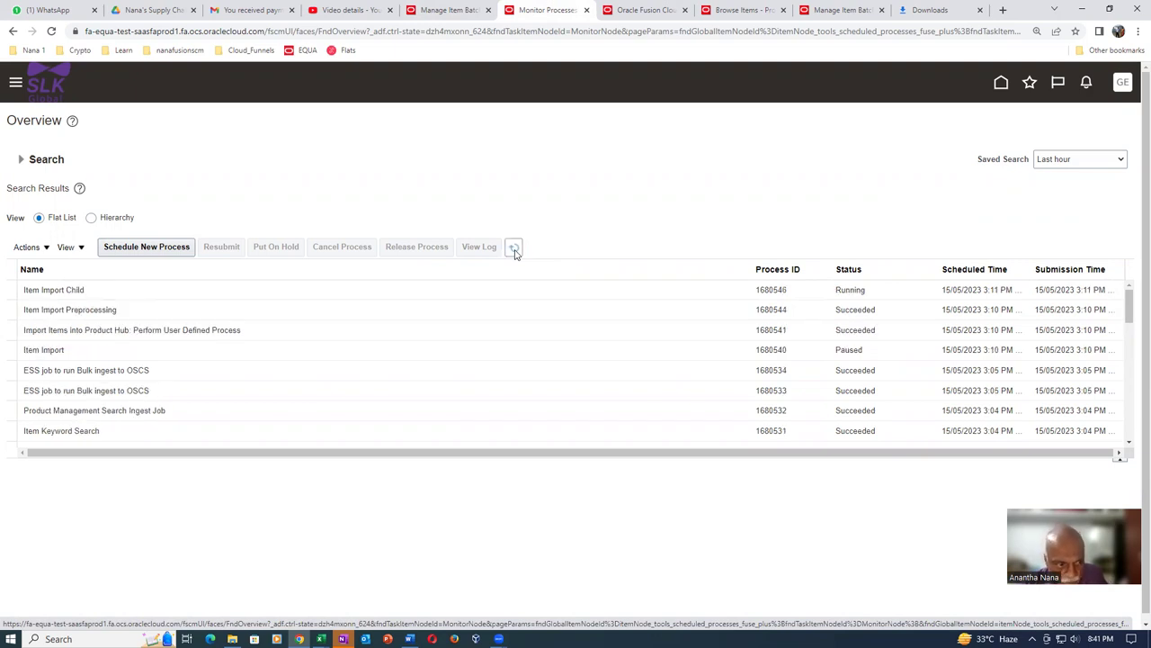
{"action": "left_click", "coordinate": [514, 250]}
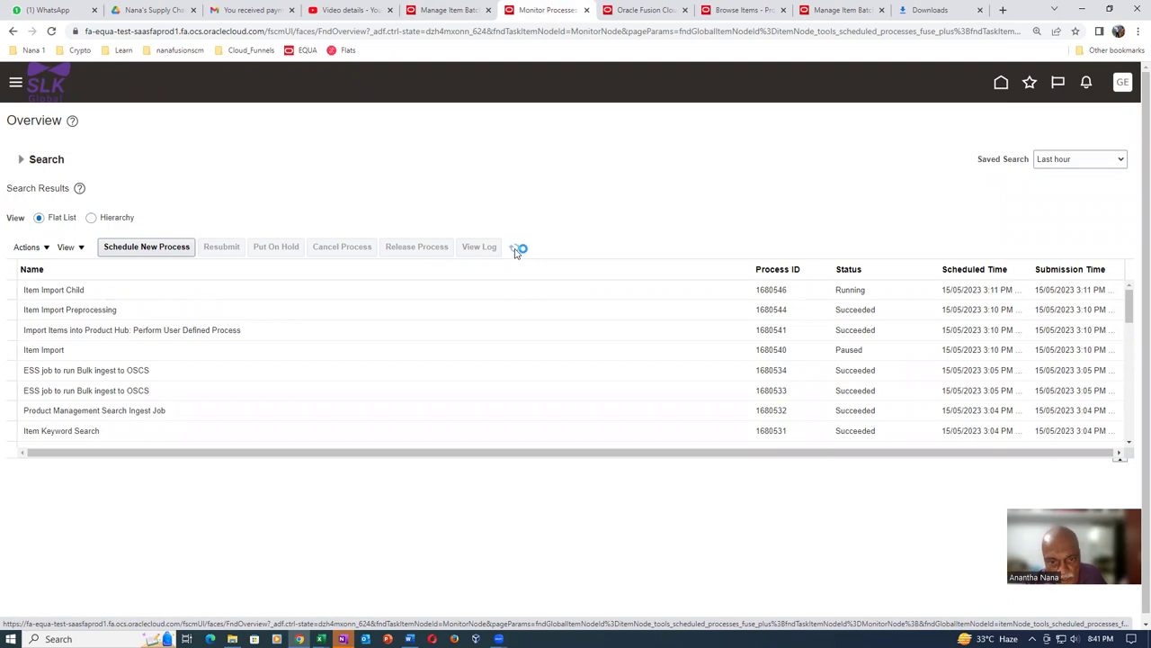
{"action": "left_click", "coordinate": [515, 250]}
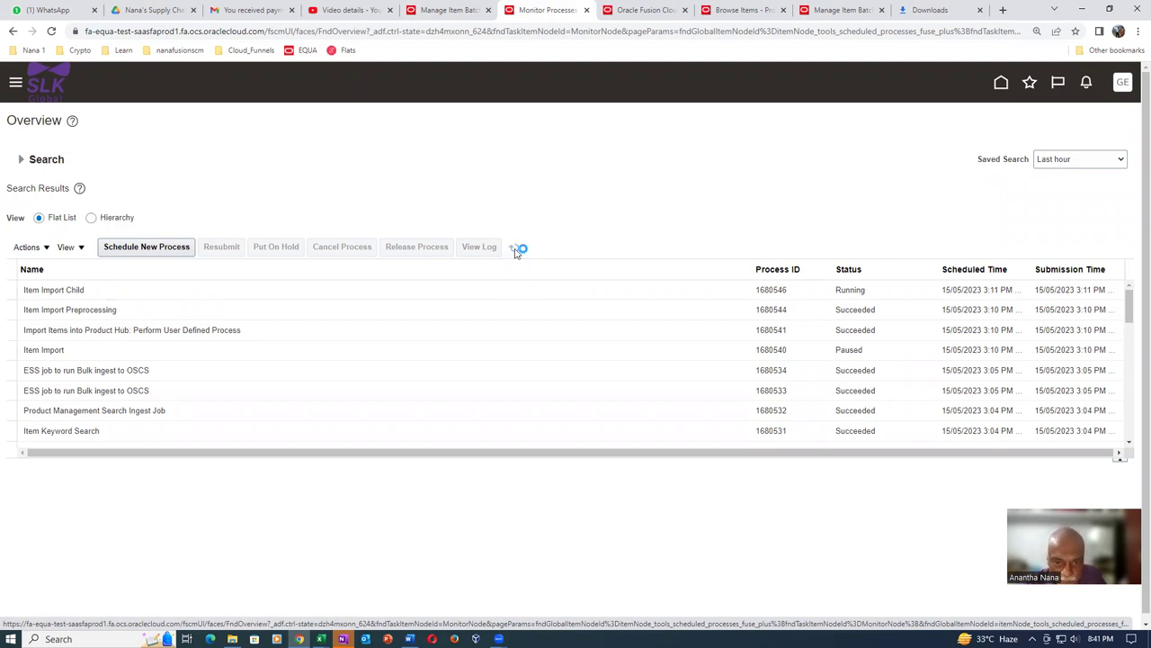
{"action": "left_click", "coordinate": [515, 250]}
{"action": "left_click", "coordinate": [514, 250]}
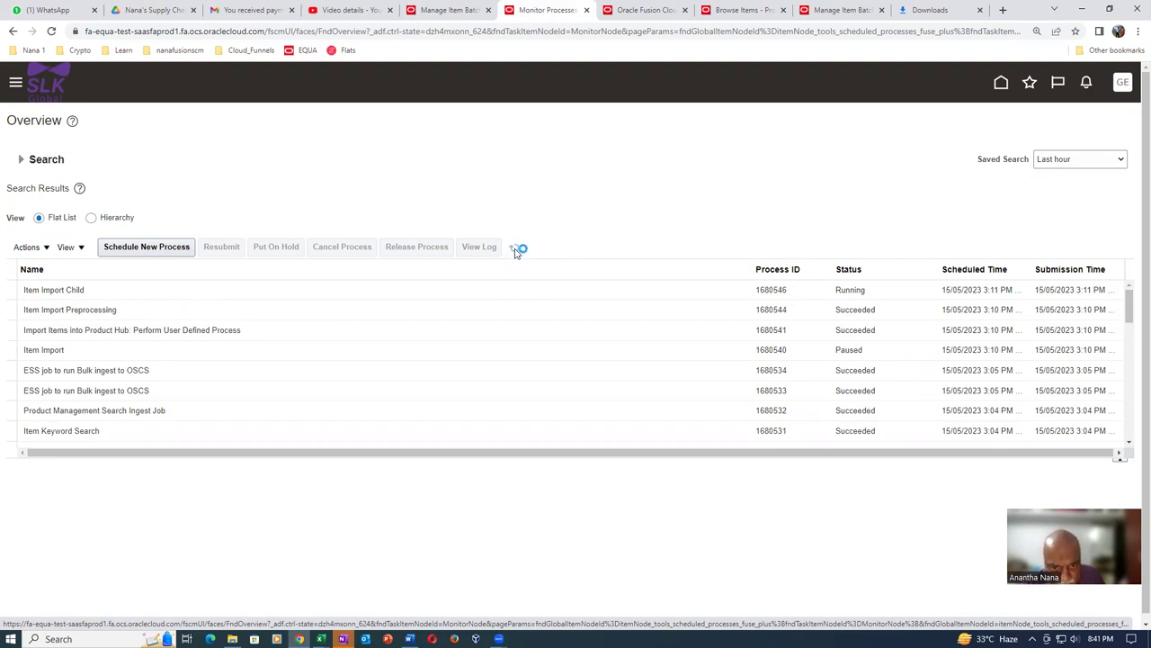
{"action": "left_click", "coordinate": [514, 250]}
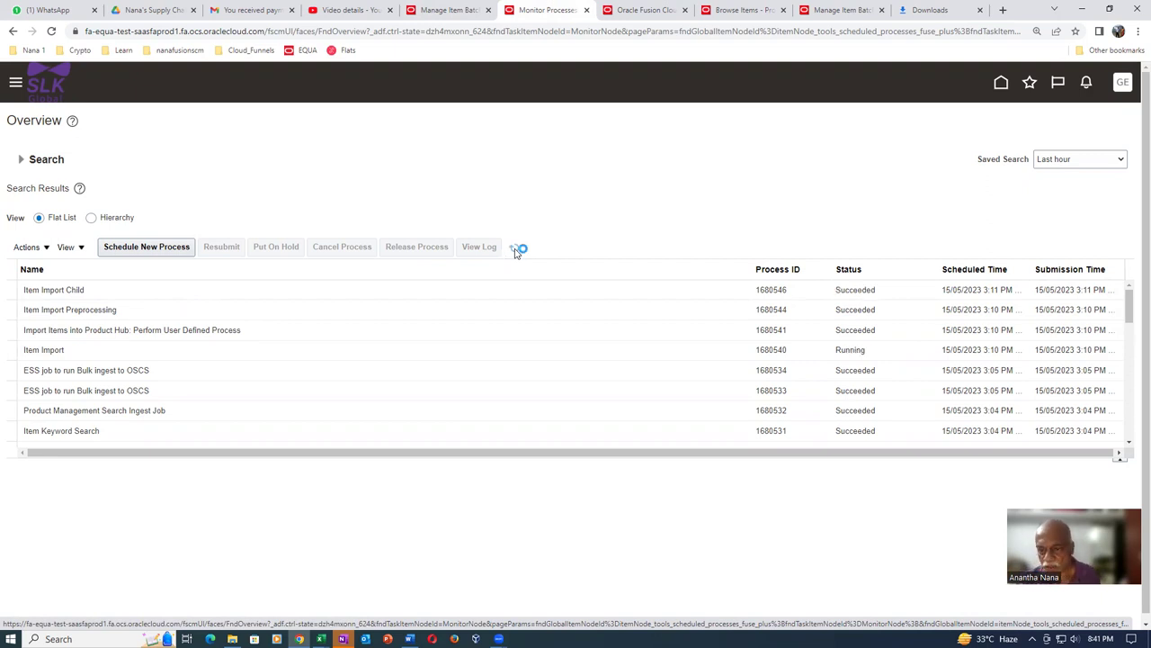
{"action": "left_click", "coordinate": [518, 248]}
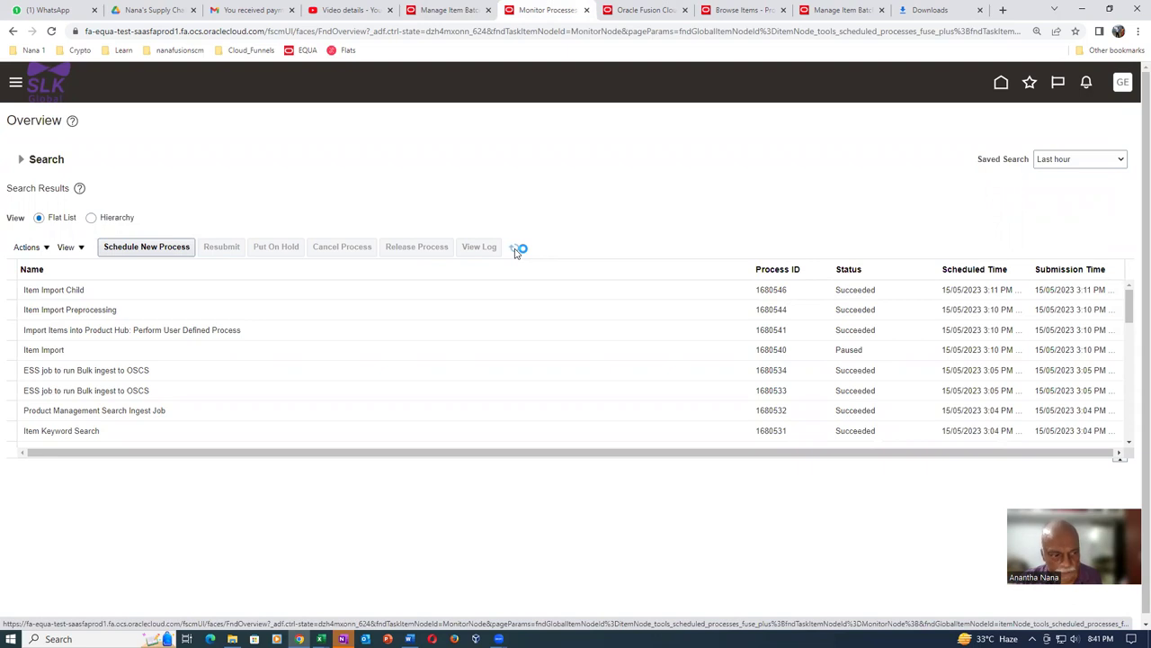
{"action": "left_click", "coordinate": [515, 249]}
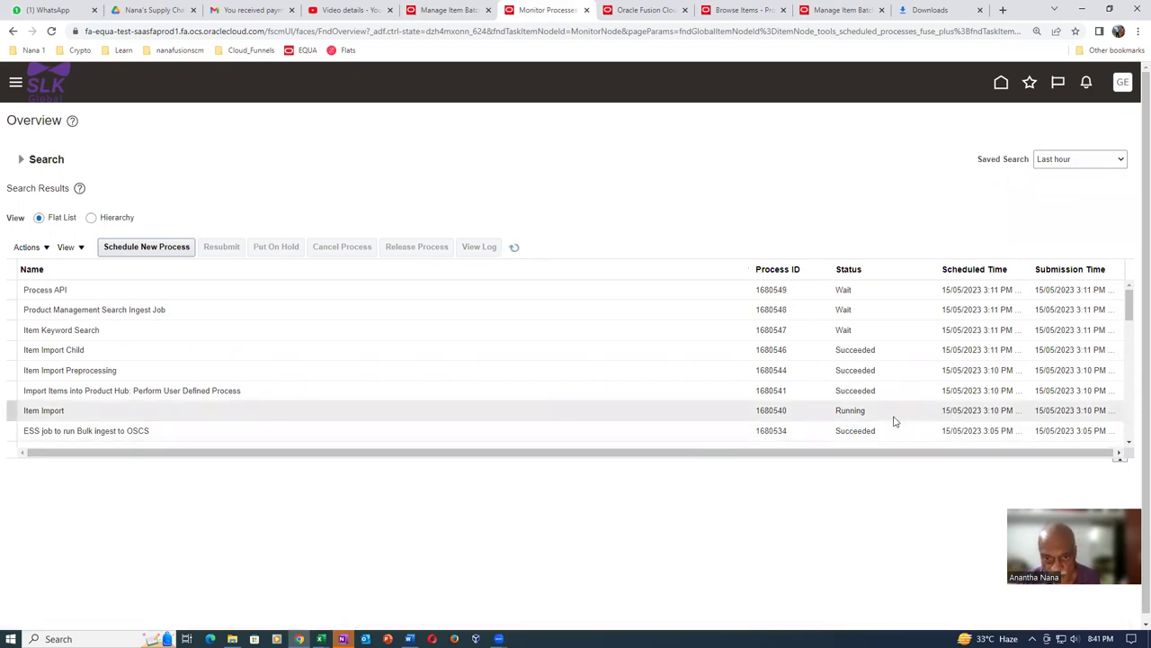
{"action": "left_click", "coordinate": [513, 249]}
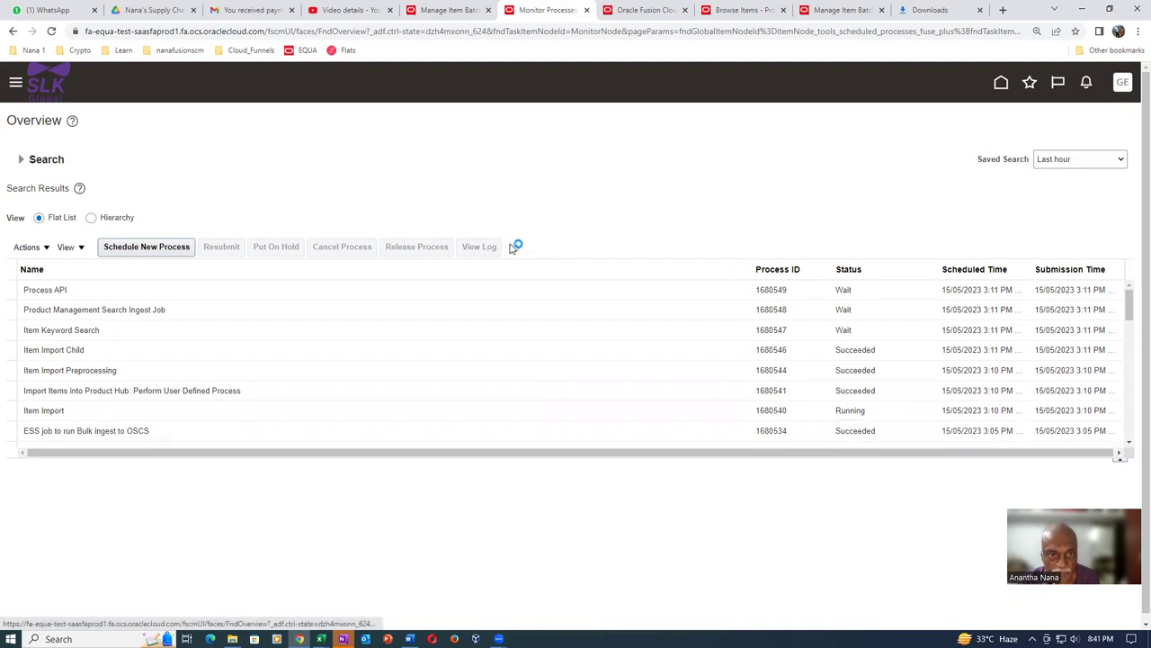
Rerun the item batch search to examine the import status and record totals of Imp_Batch_6.
{"action": "left_click", "coordinate": [447, 10]}
{"action": "left_click", "coordinate": [34, 199]}
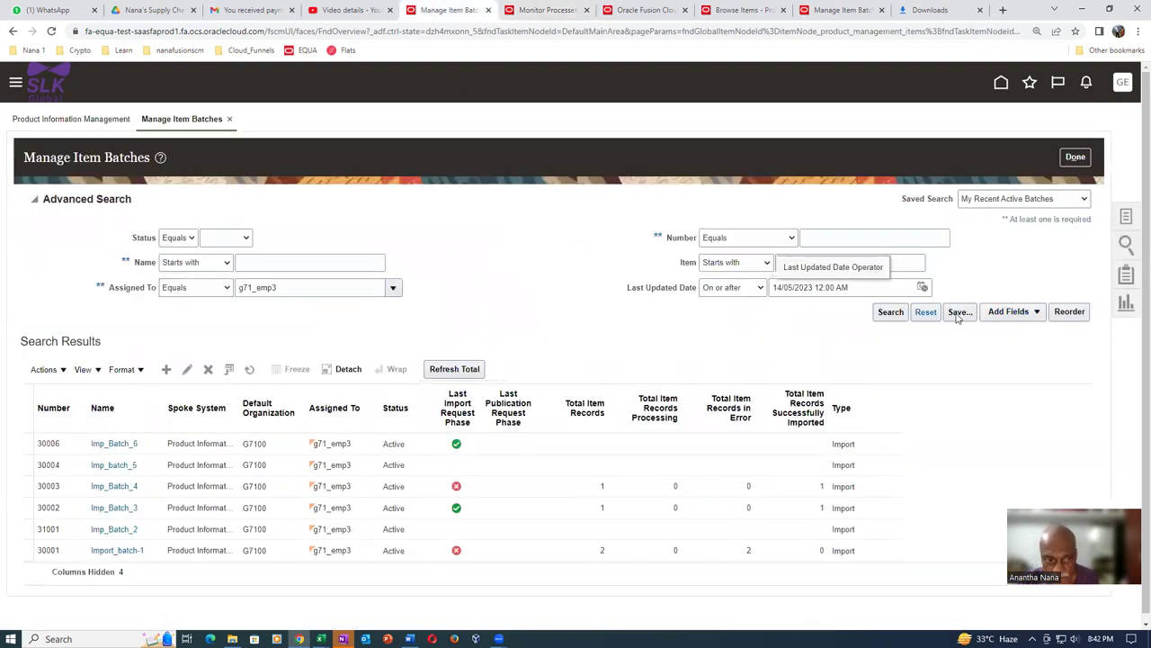
{"action": "left_click", "coordinate": [890, 313]}
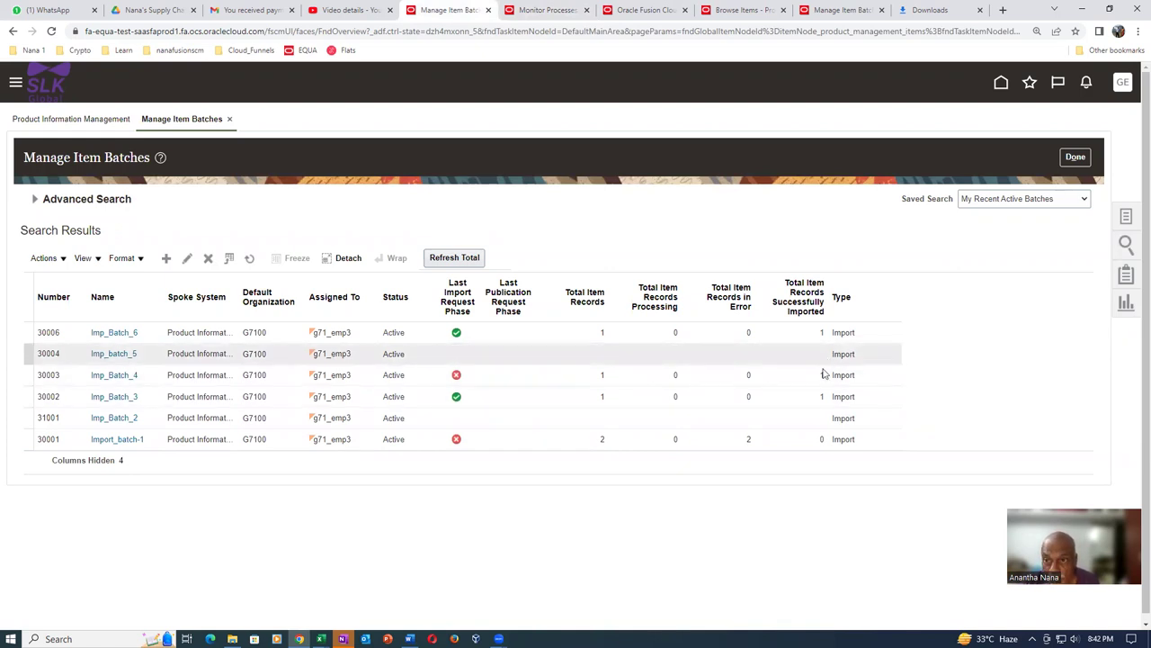
Reopen item g71_1080 in organization G7100 to check its category assignments, and go to Manage Item Batches.
{"action": "left_click", "coordinate": [739, 10]}
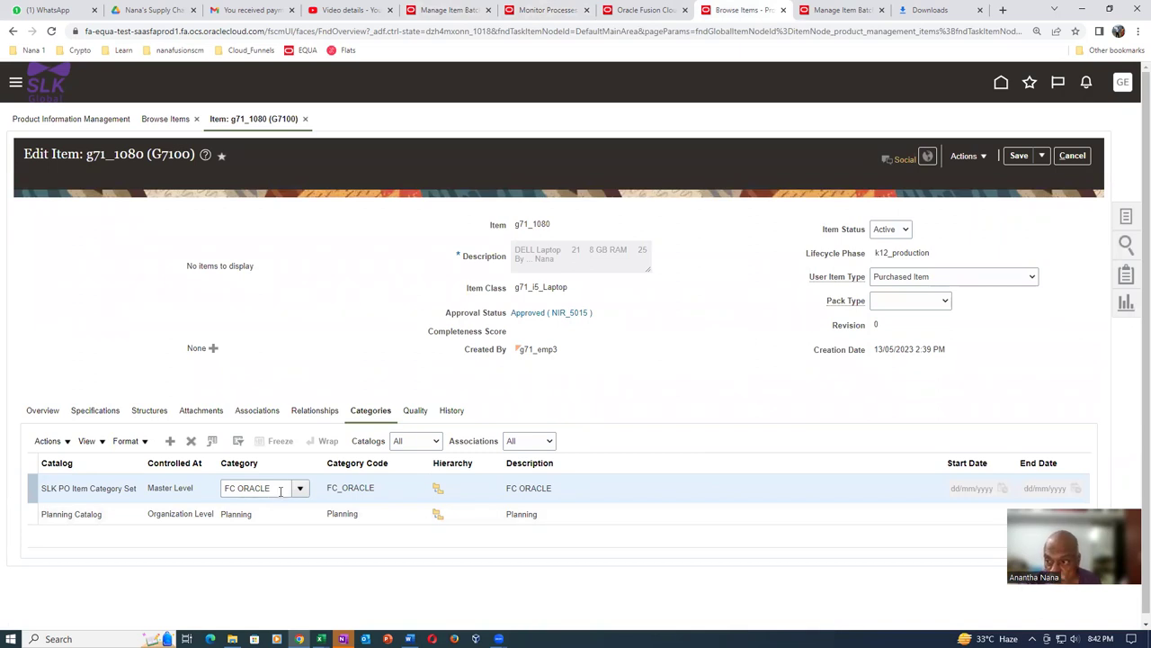
{"action": "left_click", "coordinate": [1072, 155]}
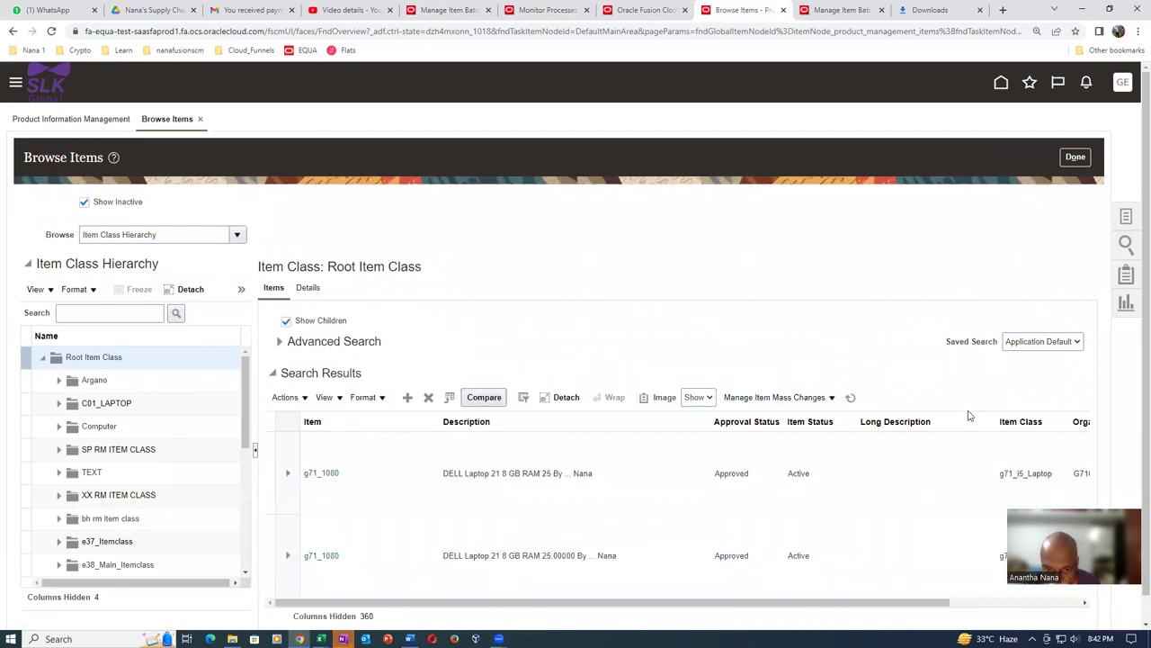
{"action": "left_click", "coordinate": [322, 473]}
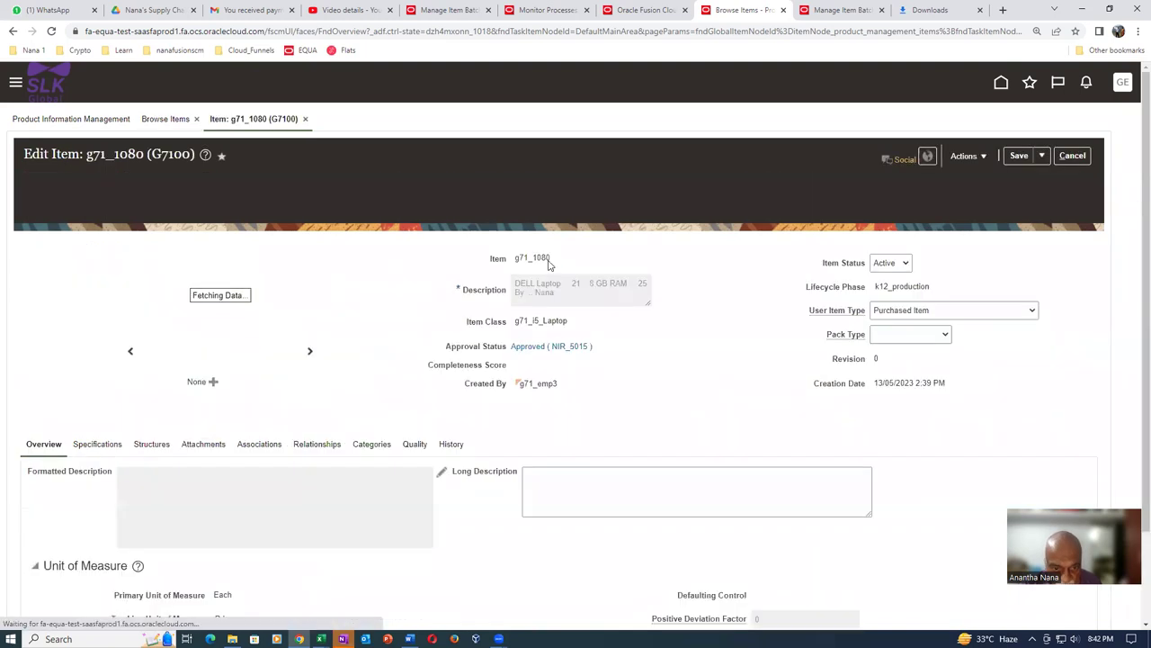
{"action": "left_click", "coordinate": [371, 410]}
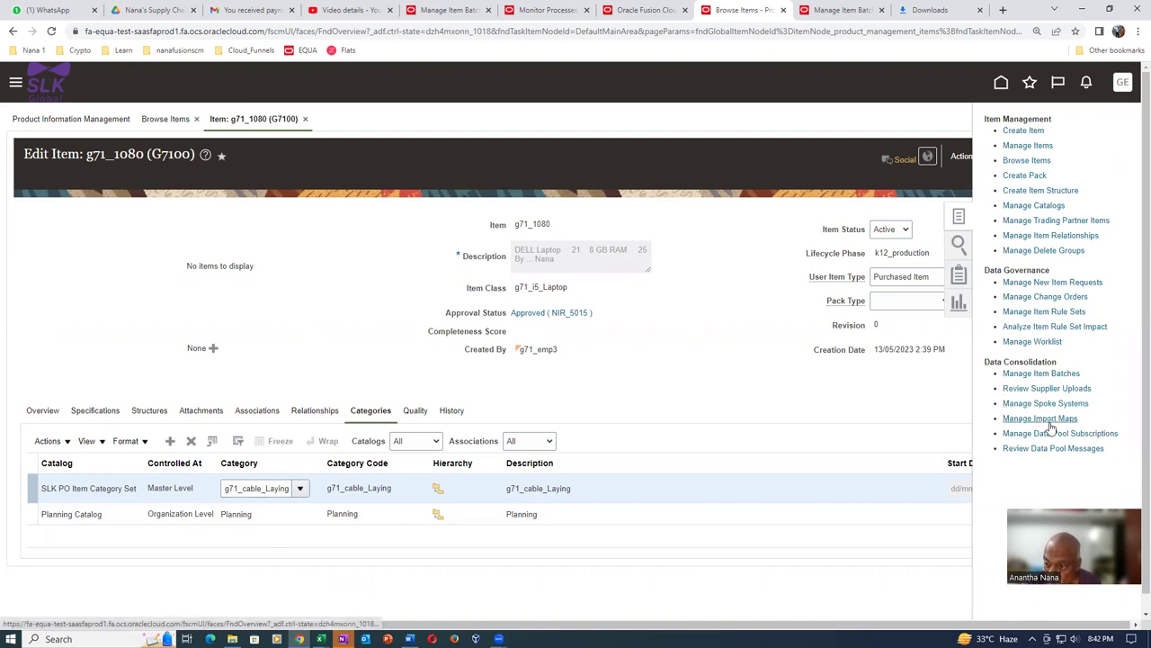
{"action": "left_click", "coordinate": [1035, 375]}
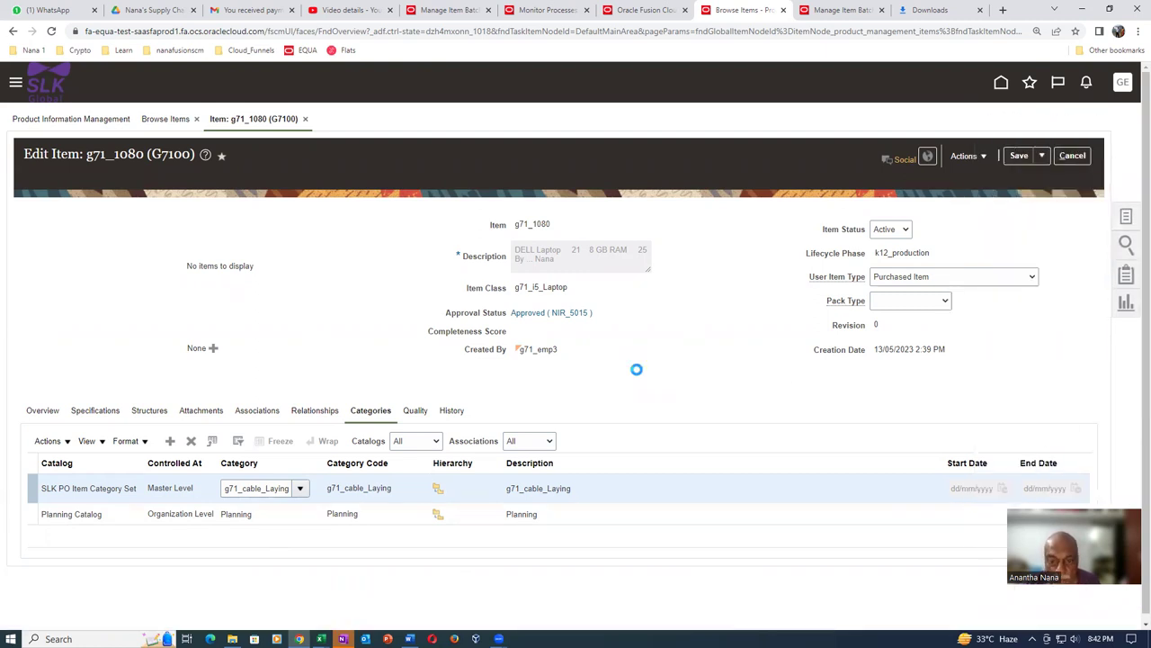